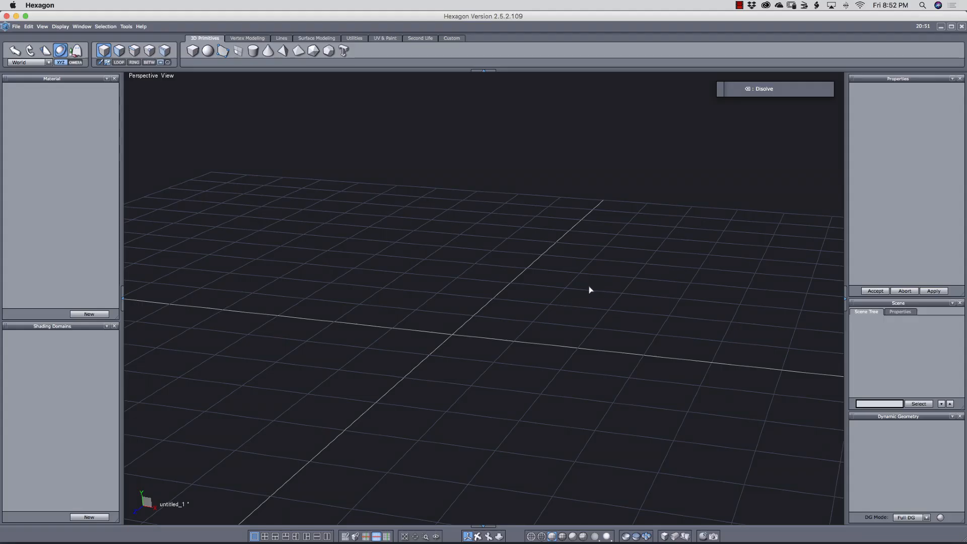
Step: Create a cube about 15.5 units on each side, centred at X 0 and Z 0 and resting on the grid
middle_drag(509, 274, 545, 313)
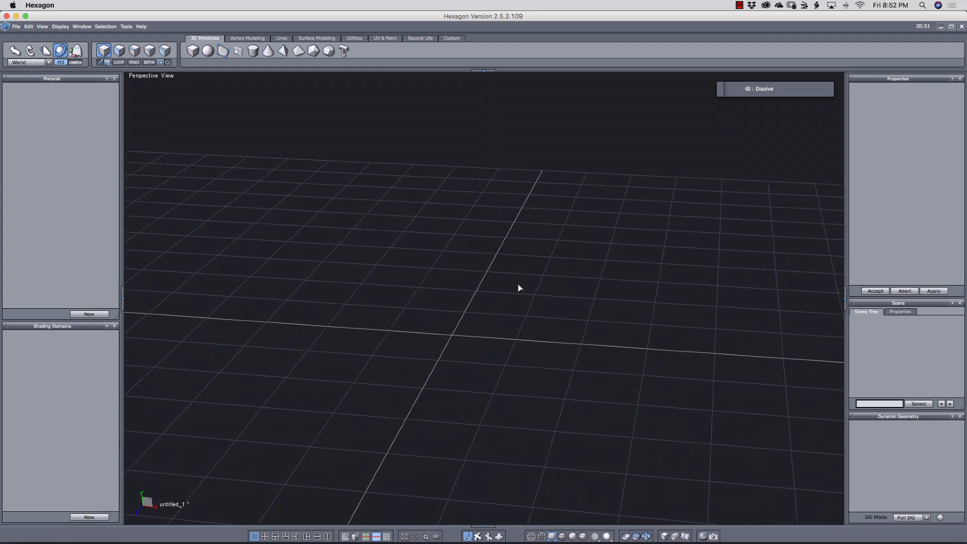
key(alt+1)
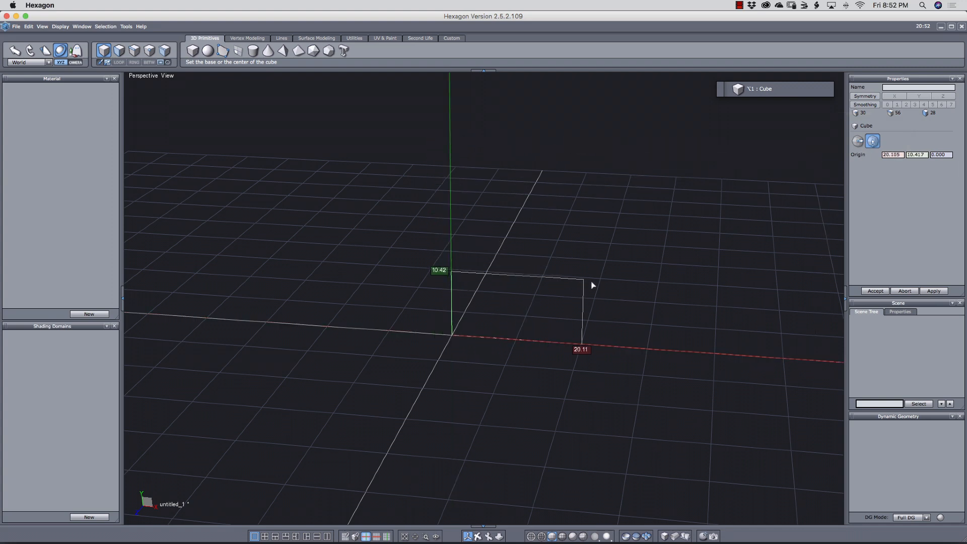
right_drag(592, 283, 539, 282)
key(0)
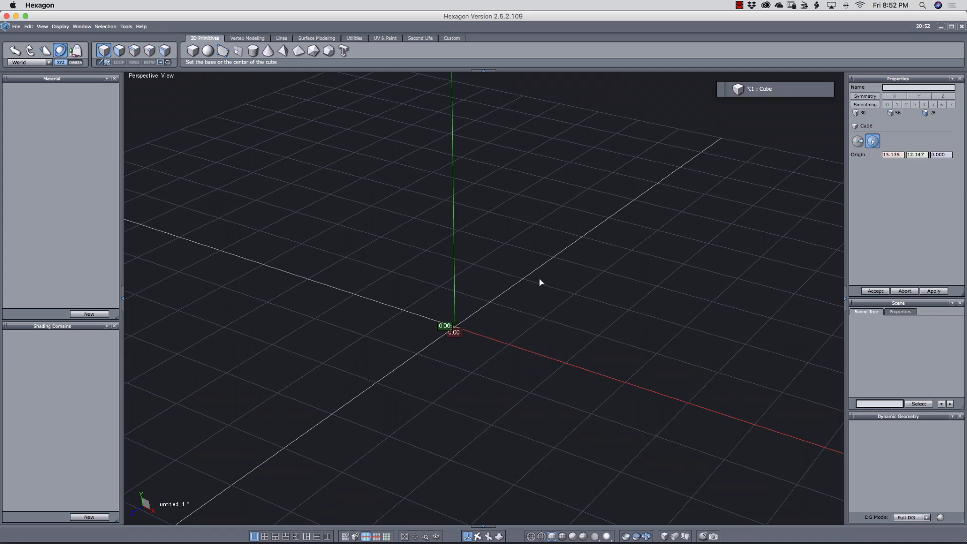
click(492, 304)
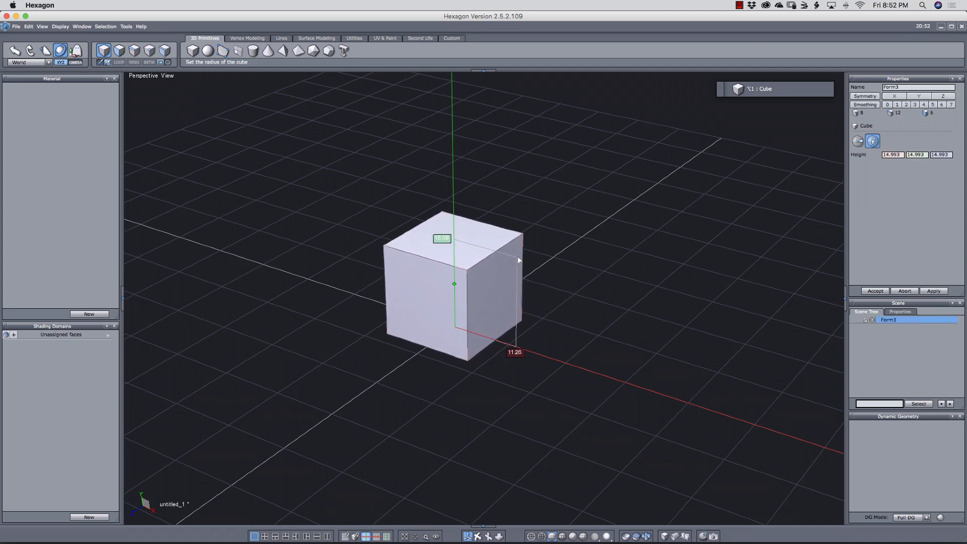
click(517, 259)
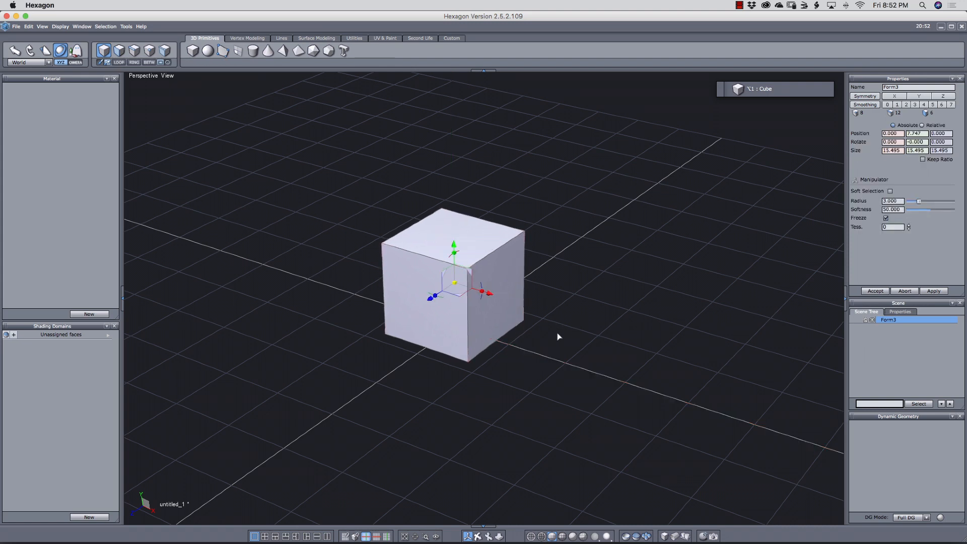
Step: Select the ring of four Z-direction edges on the cube and connect them to split it through the middle
right_drag(557, 334, 502, 331)
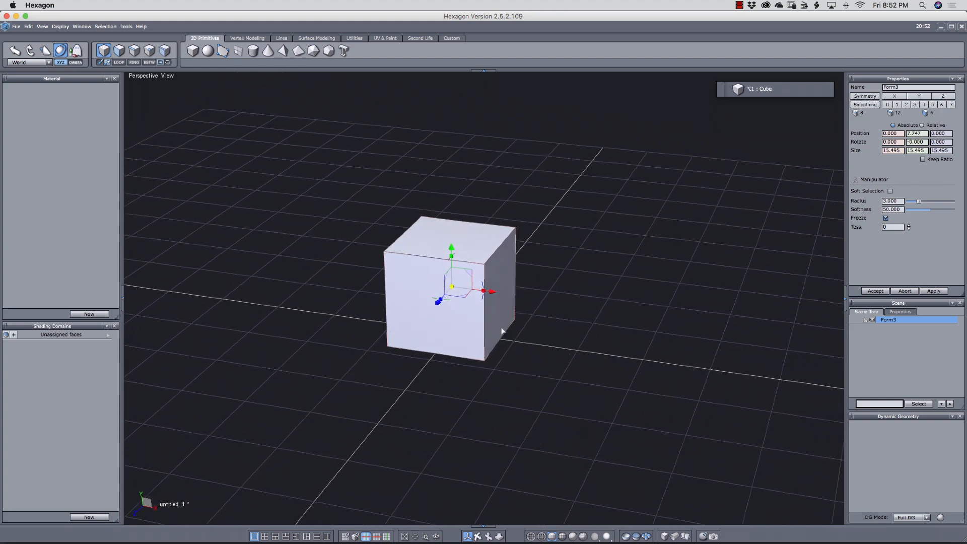
right_drag(559, 339, 537, 340)
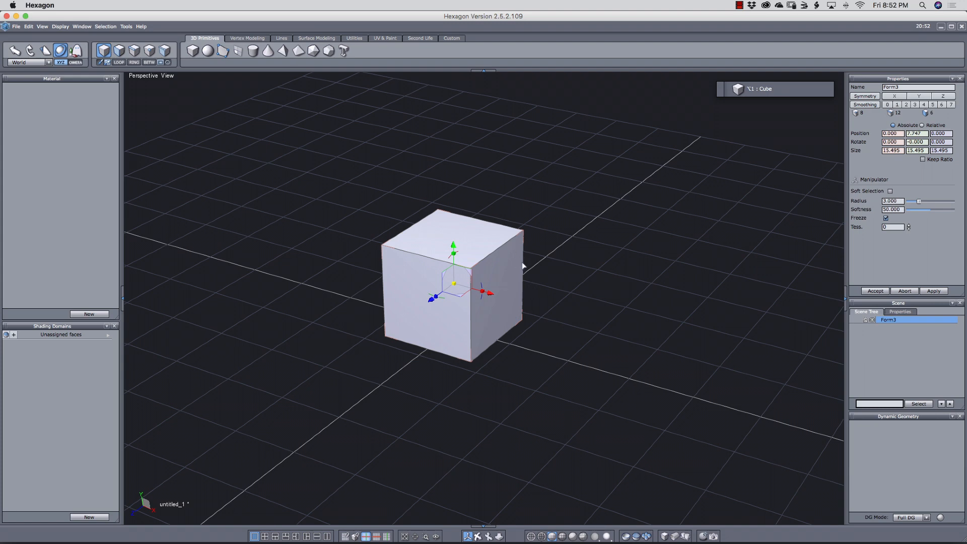
key(s)
click(492, 251)
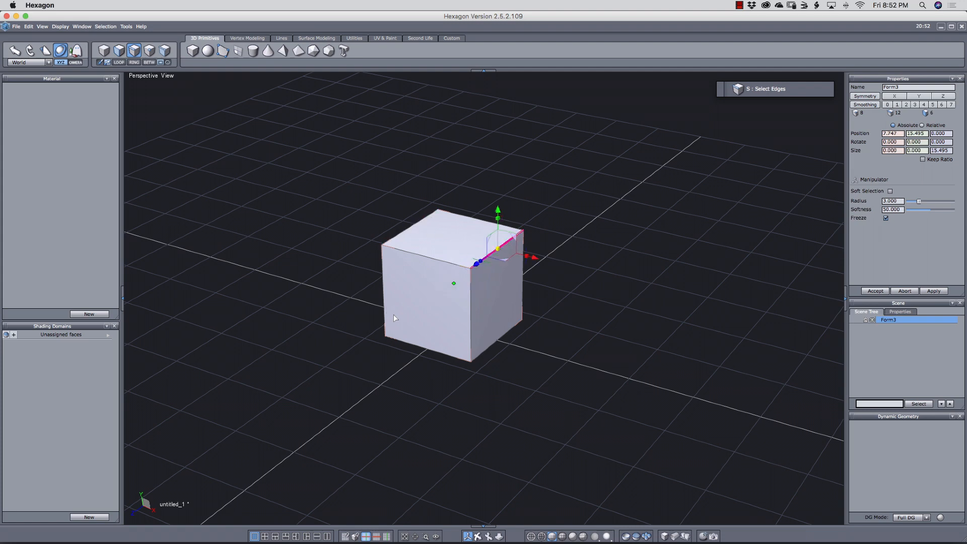
key(alt+r)
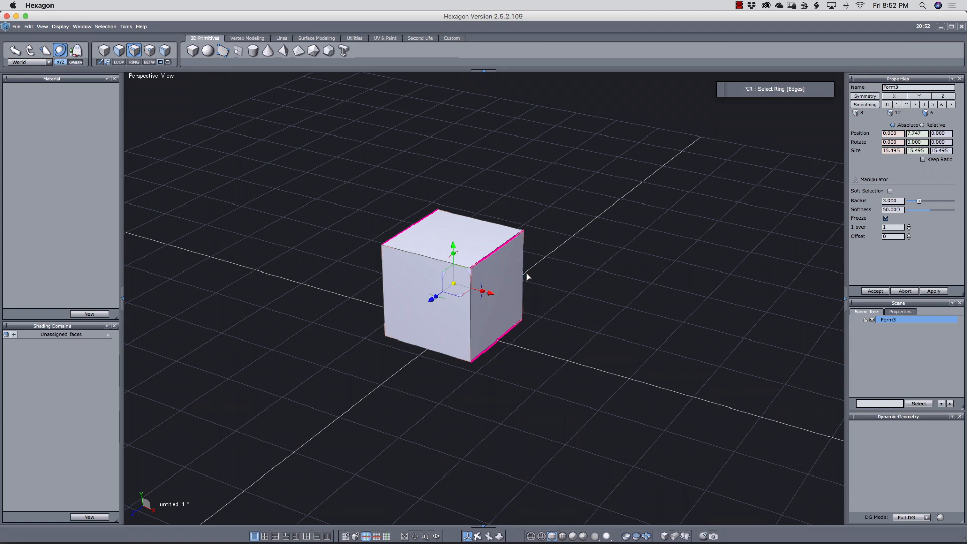
key(shift+x)
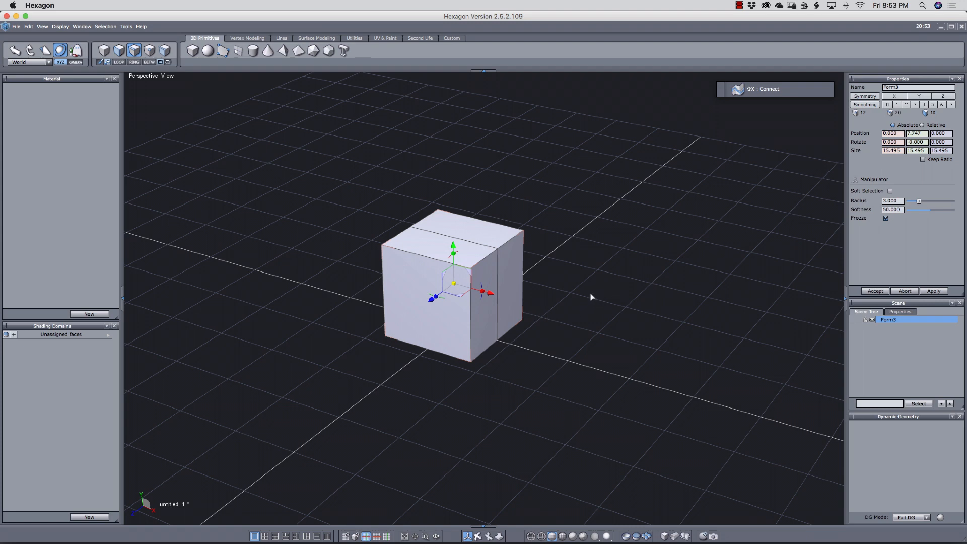
Step: Scale the cube's front and back faces vertically to about 6.6 units high, forming a ridge along the middle
key(d)
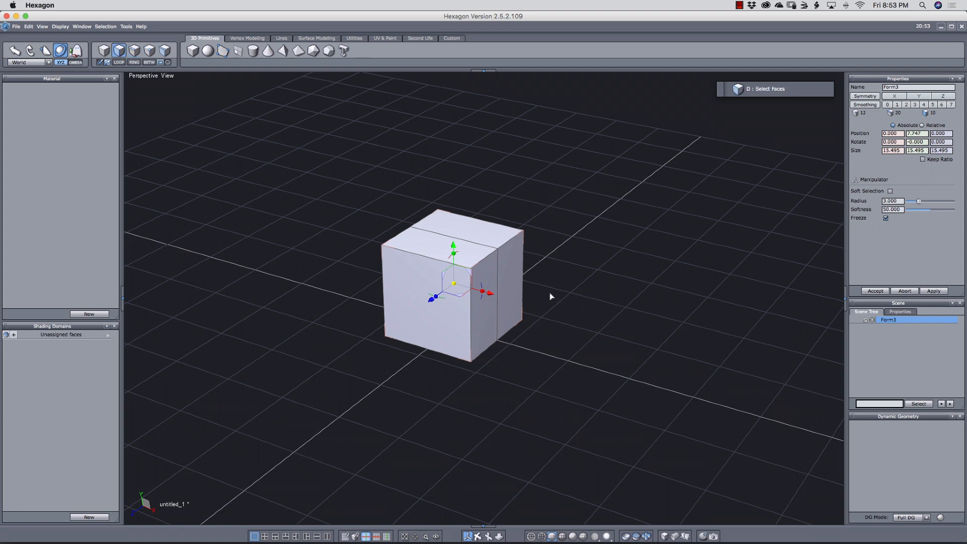
click(437, 322)
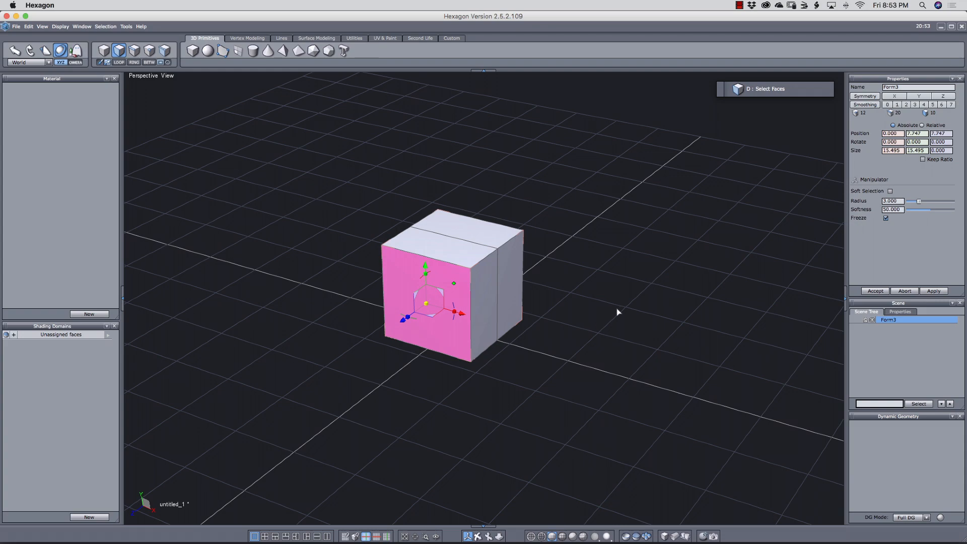
middle_drag(604, 308, 533, 302)
click(541, 303)
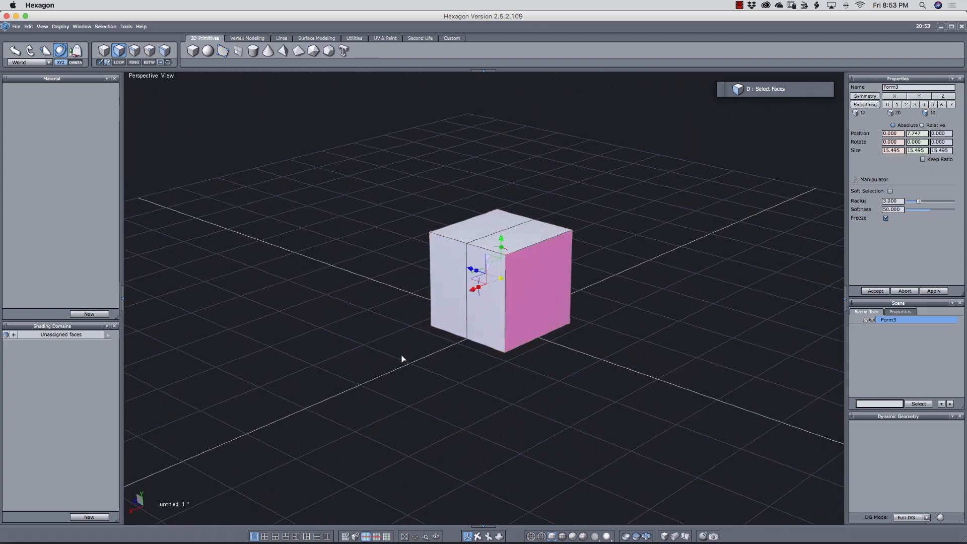
middle_drag(389, 347, 539, 300)
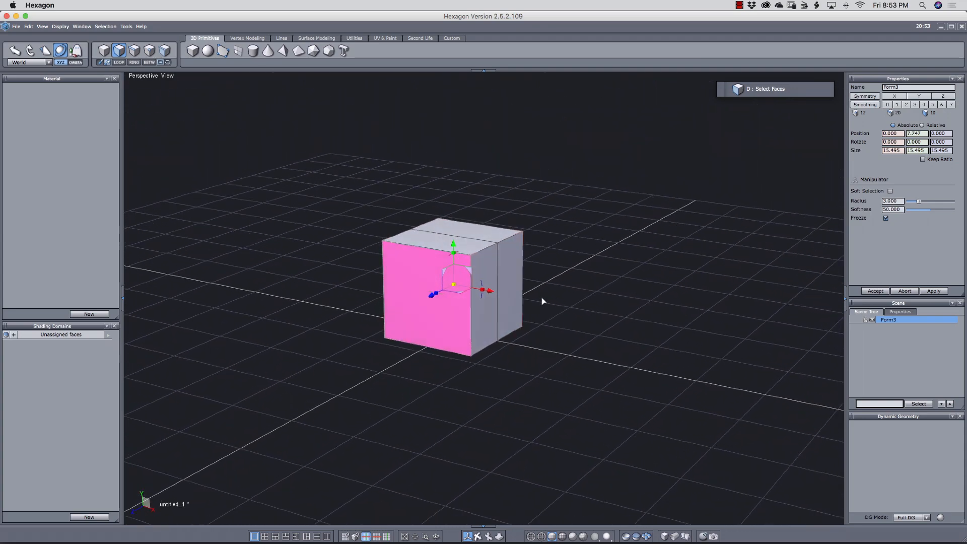
key(q)
drag(455, 257, 451, 277)
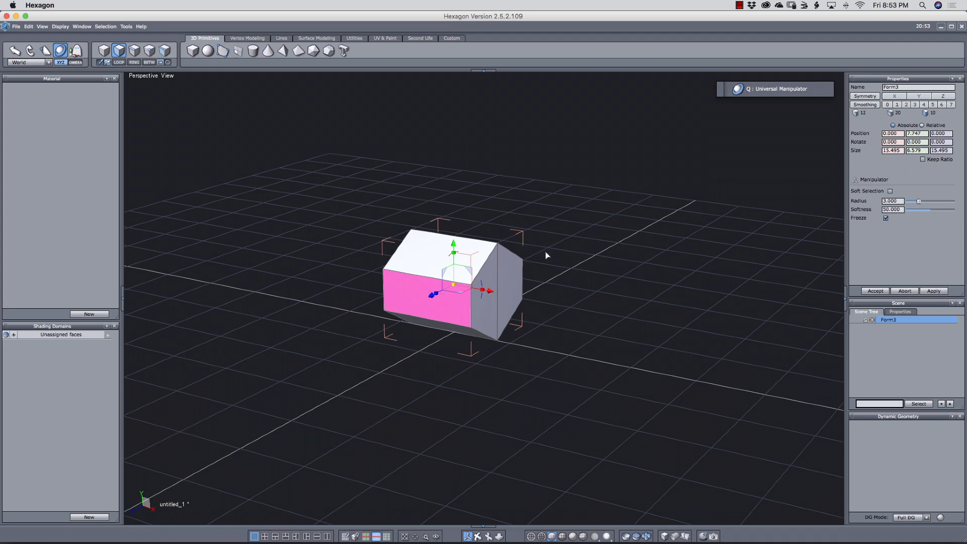
click(574, 272)
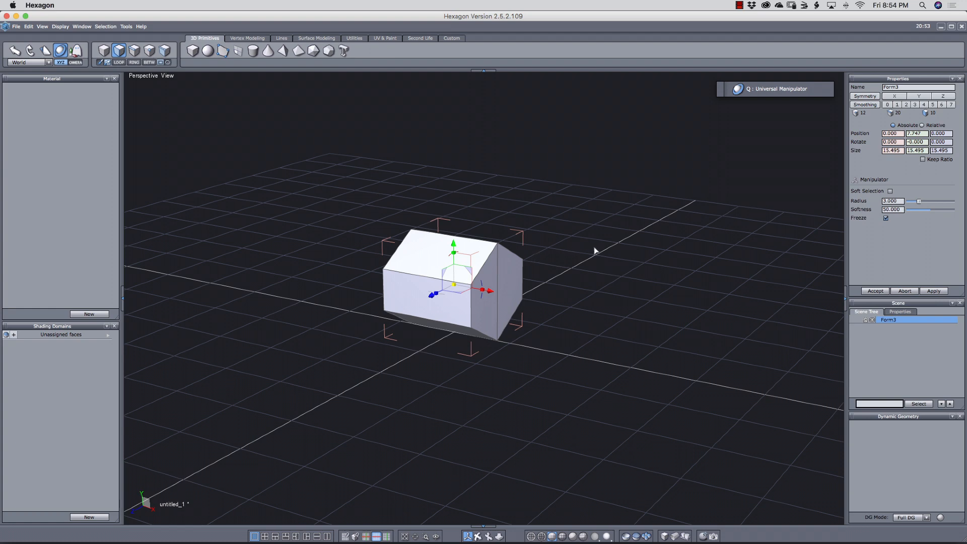
Step: Select both faces of the positive-X end and move them outward to about X 23.2
click(493, 274)
click(513, 272)
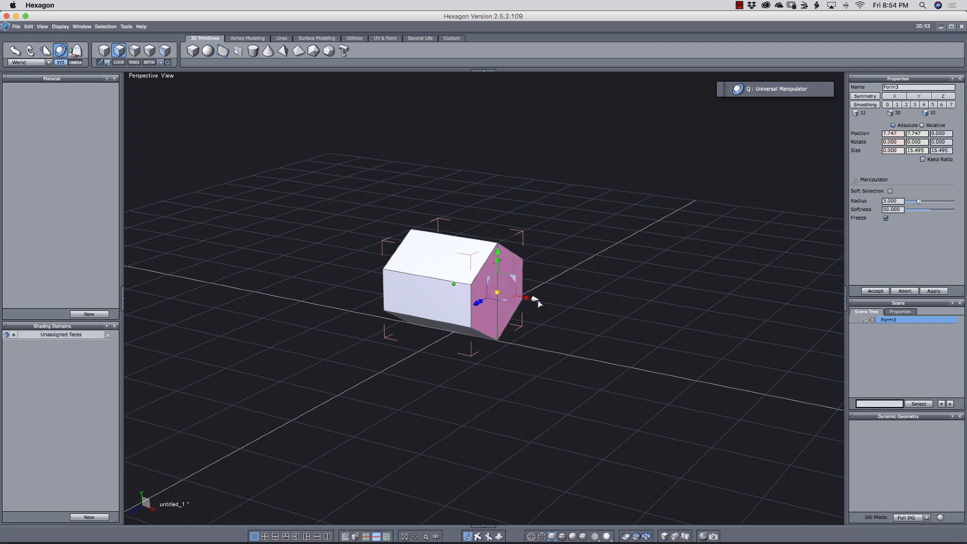
drag(535, 303, 633, 328)
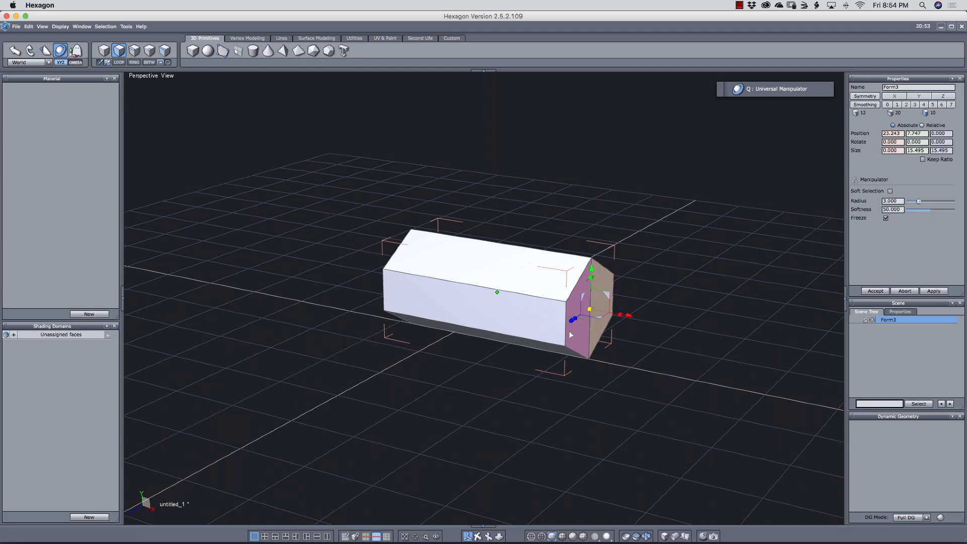
Step: Lower the top ridge edge of the body to about Y 13.1
mouse_move(489, 380)
right_down()
mouse_move(515, 371)
mouse_move(507, 356)
mouse_move(512, 376)
mouse_move(491, 364)
right_up()
key(s)
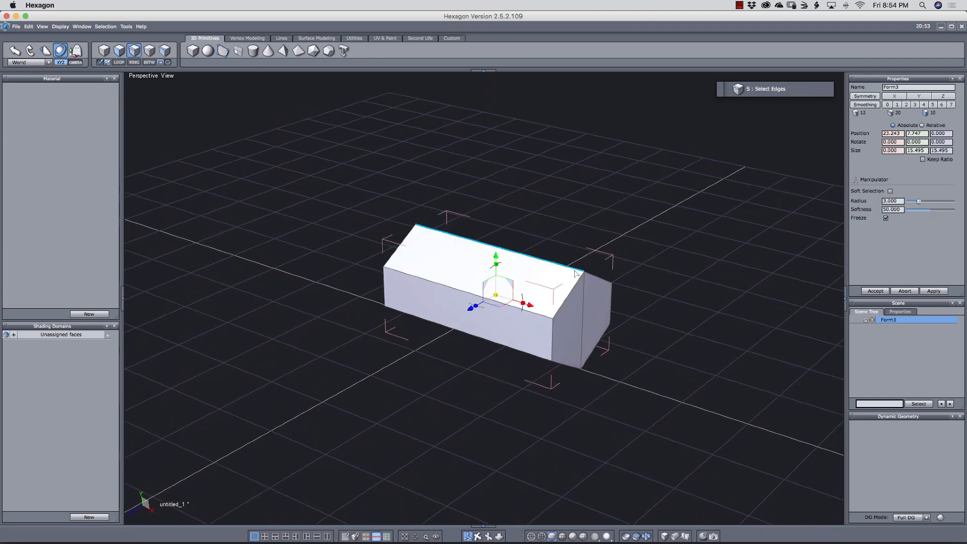
click(565, 268)
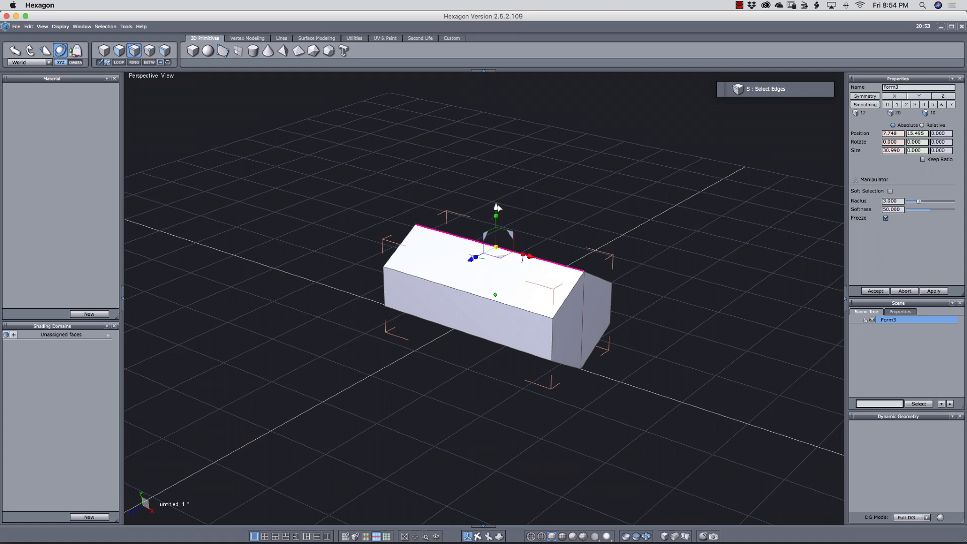
mouse_move(496, 208)
mouse_down()
mouse_move(492, 226)
mouse_move(502, 222)
mouse_up()
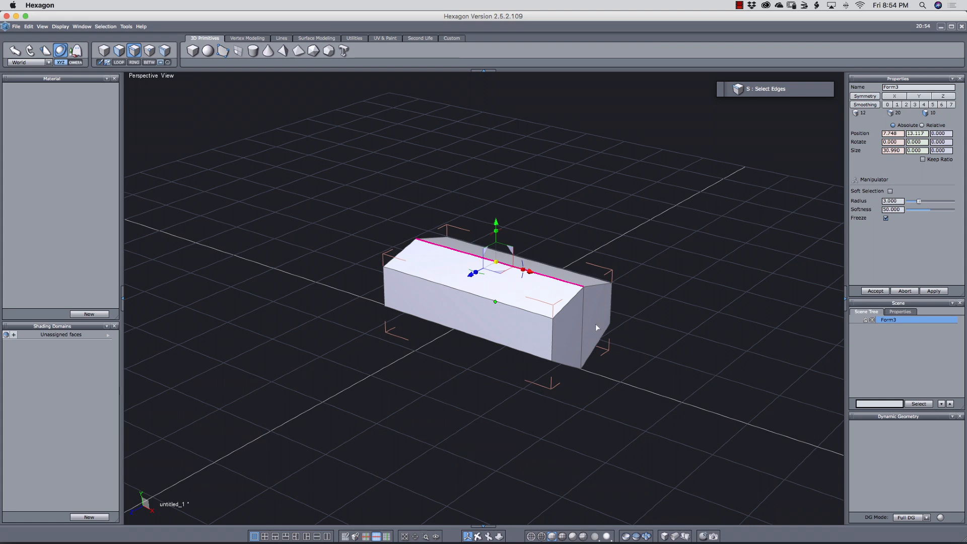
Step: Connect the body's lengthwise edge rings at the middle and in each half to divide it into four sections
key(alt+r)
key(shift+x)
click(537, 314)
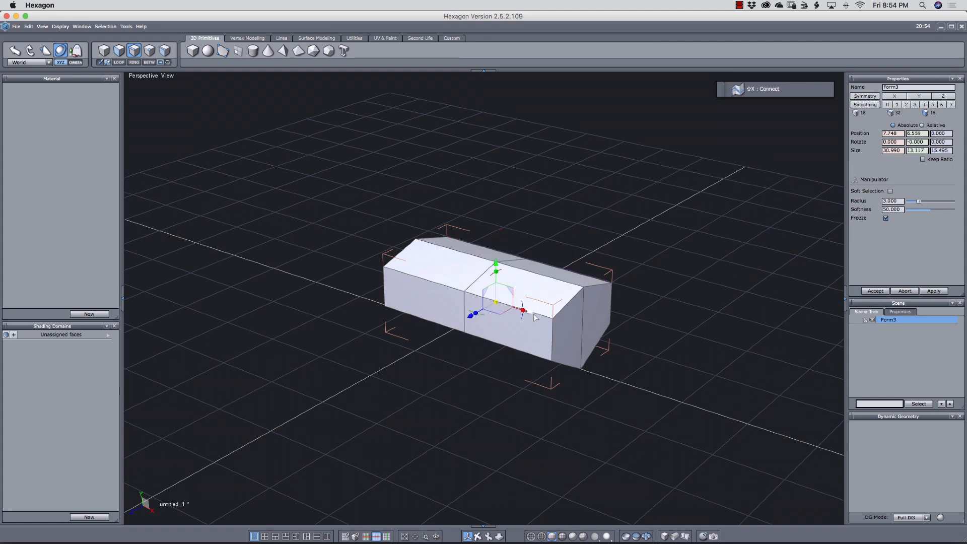
key(alt+r)
key(shift+x)
click(441, 289)
key(alt+r)
key(shift+x)
Step: Select the faces at both ends of the body, scale them to about 7.4 high and raise them to about Y 7.5
key(d)
click(592, 325)
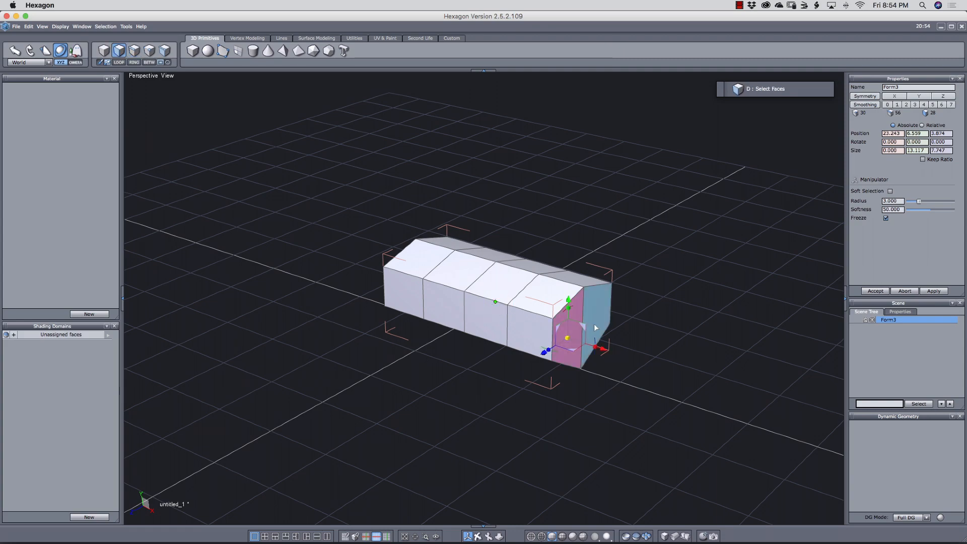
middle_drag(438, 342, 508, 342)
shift+click(437, 328)
shift+click(401, 306)
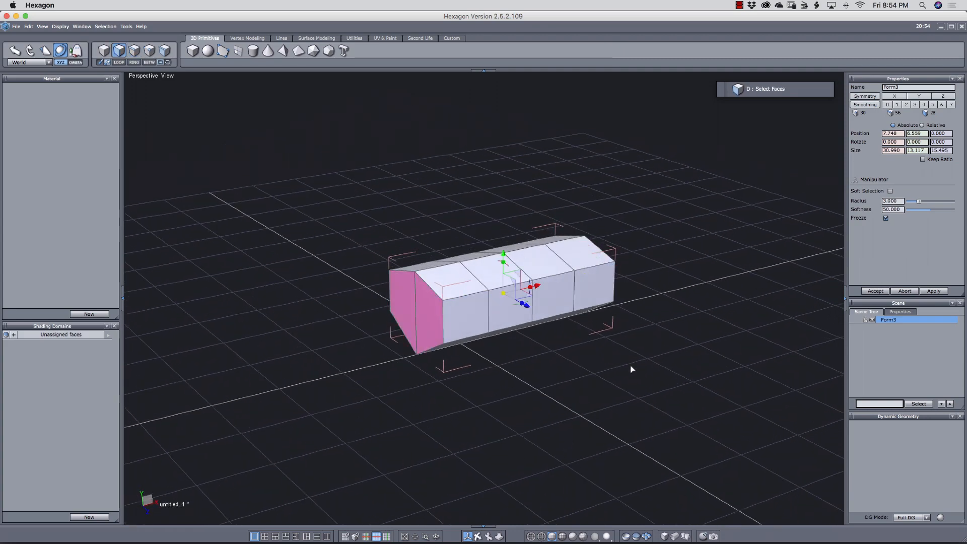
middle_drag(630, 366, 554, 363)
mouse_move(503, 263)
mouse_down()
mouse_move(503, 281)
mouse_move(508, 250)
mouse_up()
middle_drag(655, 326, 549, 312)
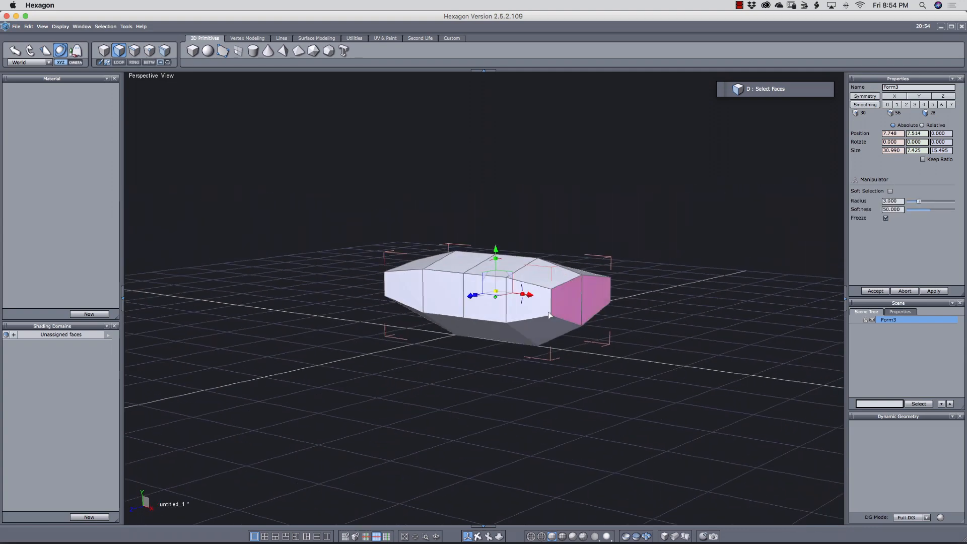
Step: Deselect the positive-X end faces and pull the opposite end faces out to about X -42 to form a long tail
ctrl+click(575, 301)
ctrl+click(595, 298)
middle_drag(362, 342, 531, 270)
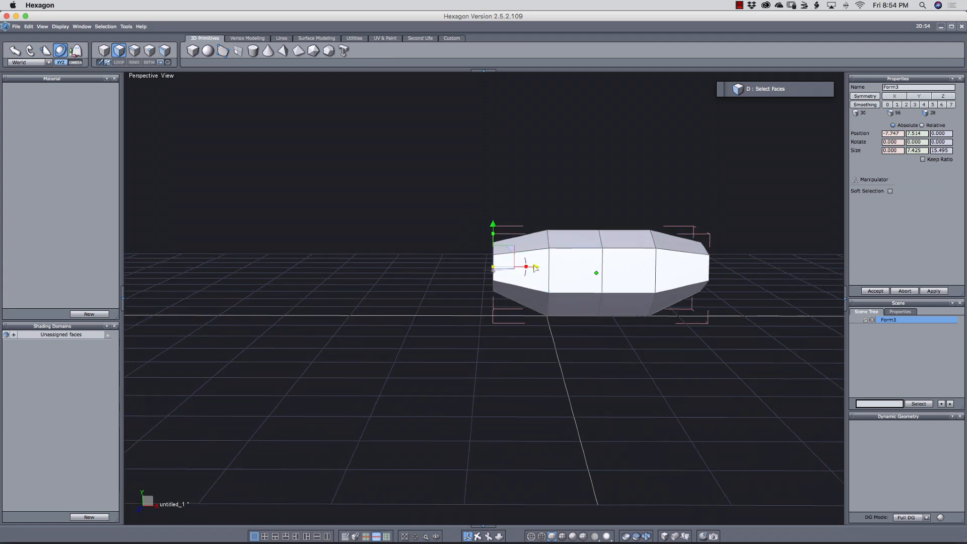
drag(534, 268, 313, 305)
Step: Shrink the tail end faces uniformly to about 3.2 high by 6.8 wide
middle_drag(277, 332, 341, 334)
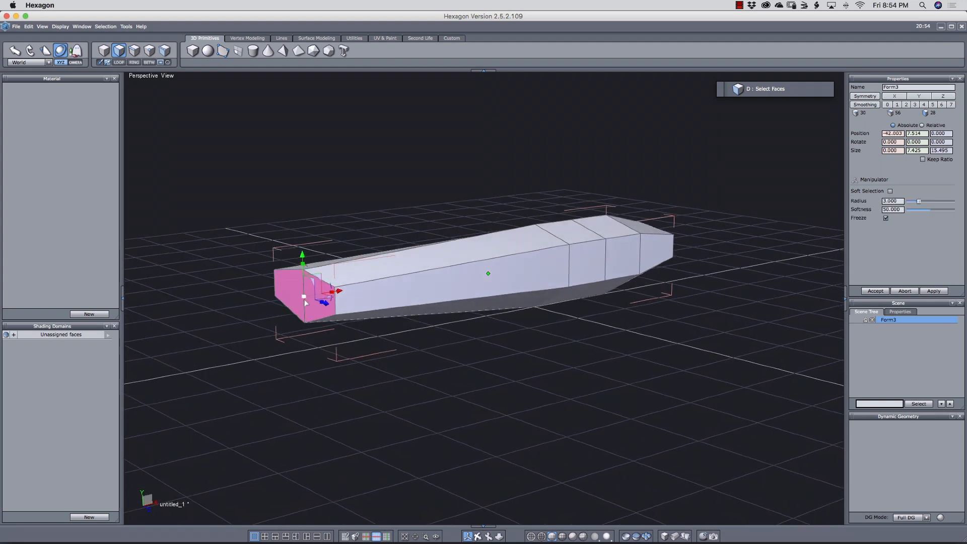
drag(305, 300, 241, 317)
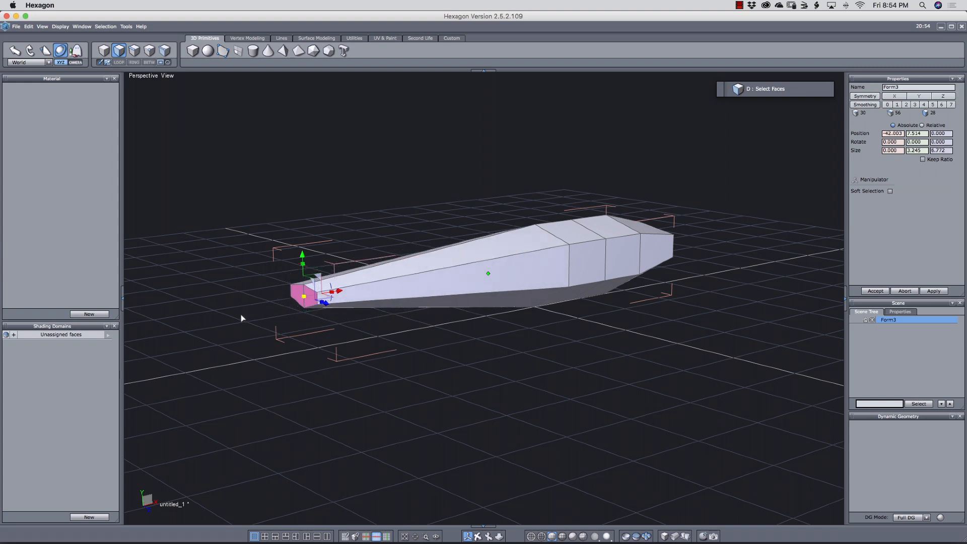
middle_drag(241, 318, 493, 337)
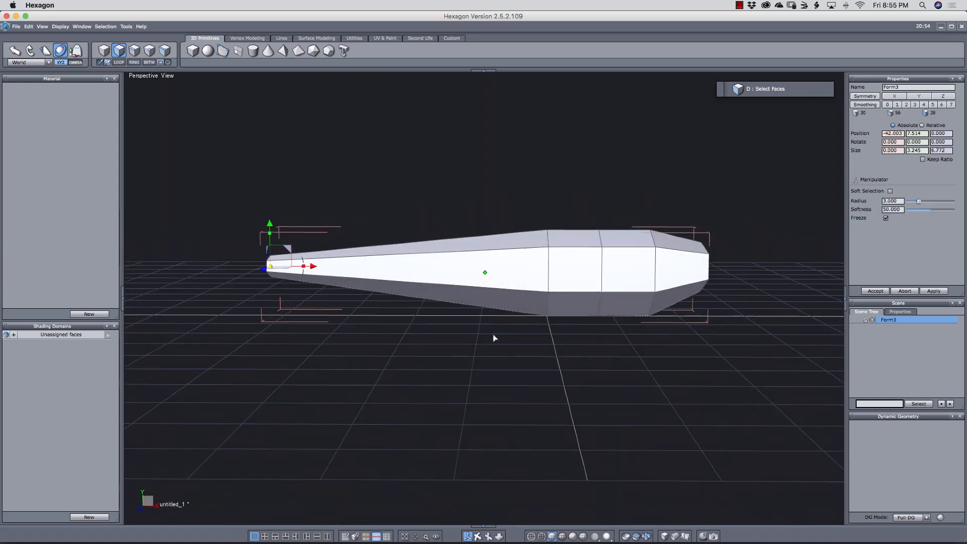
click(492, 351)
Step: Move both faces of the blunt front end to about X 26 and shrink them to about 4.6 high by 9.7 wide
middle_drag(695, 339, 675, 312)
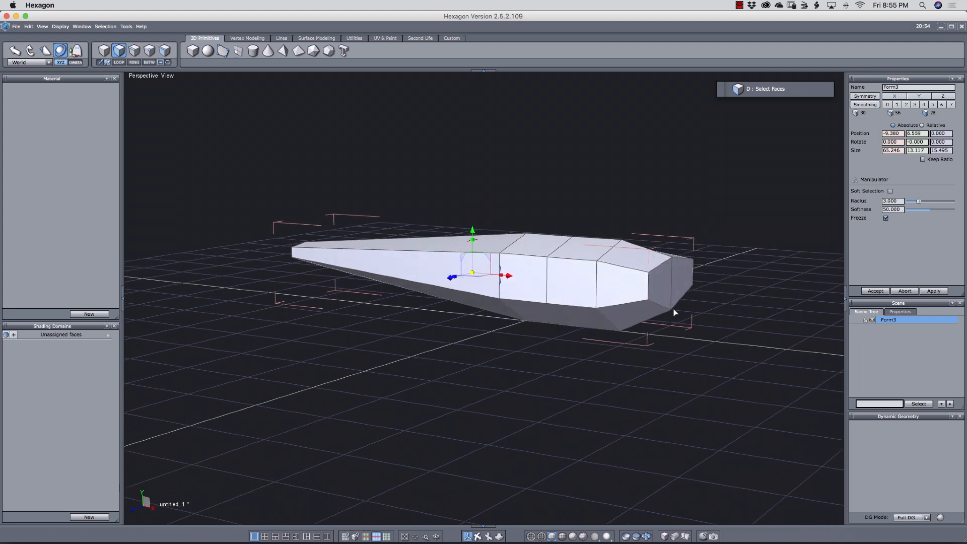
click(661, 286)
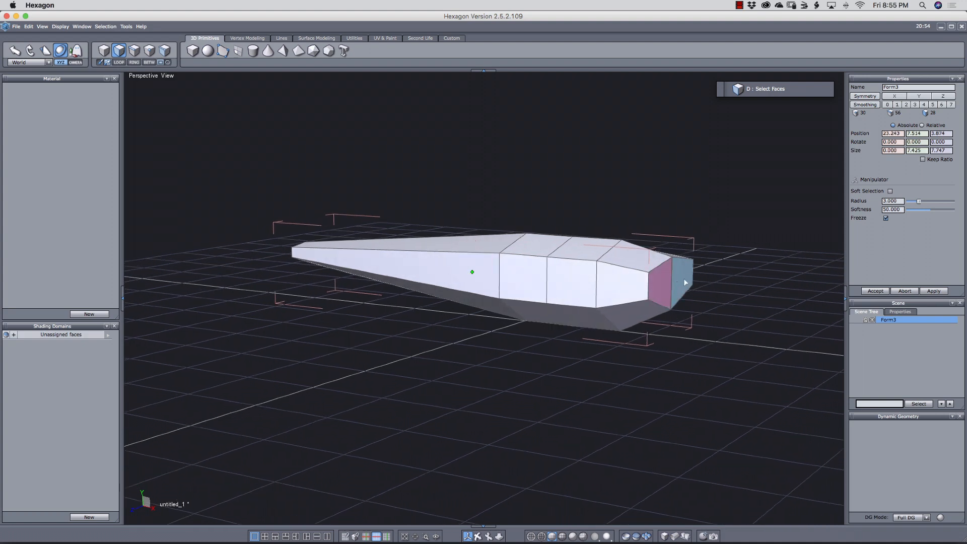
middle_drag(686, 292, 730, 312)
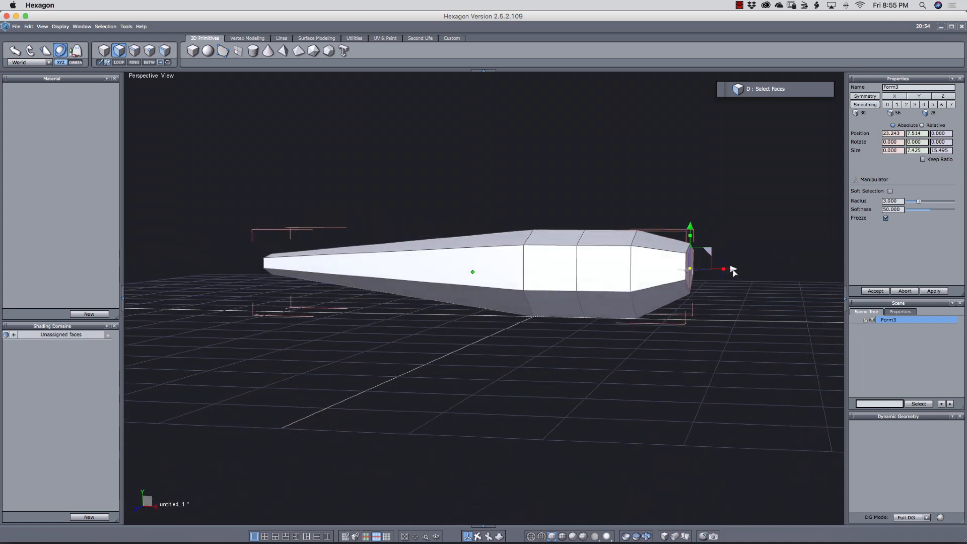
drag(731, 268, 750, 269)
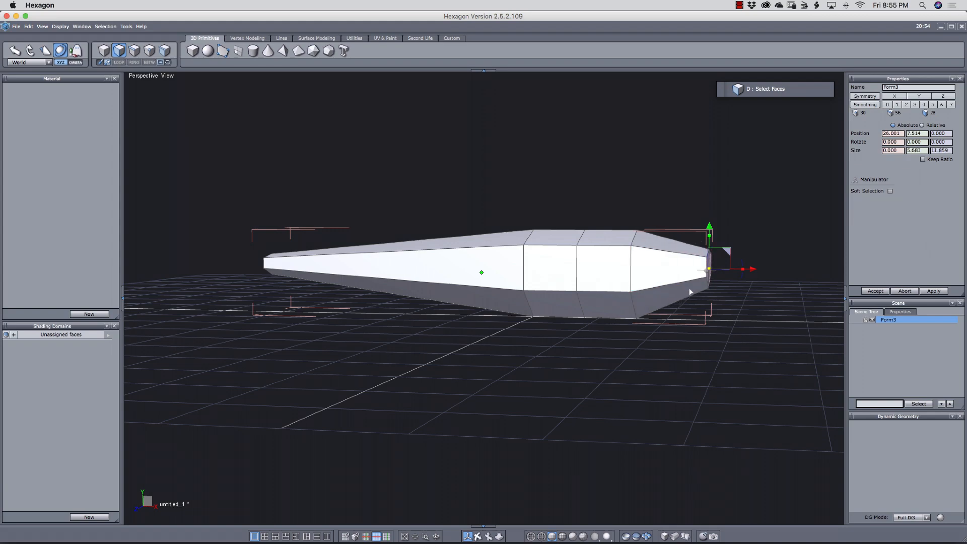
drag(689, 290, 683, 301)
Step: Switch to an orthographic side view and pull the front end faces back to about X 25.4
middle_drag(683, 302, 755, 332)
key(0)
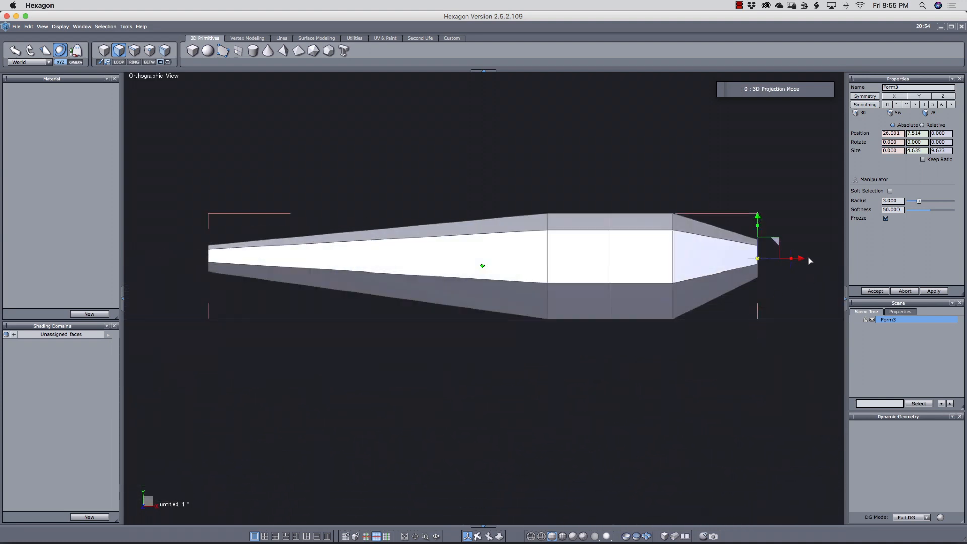
drag(809, 261, 791, 261)
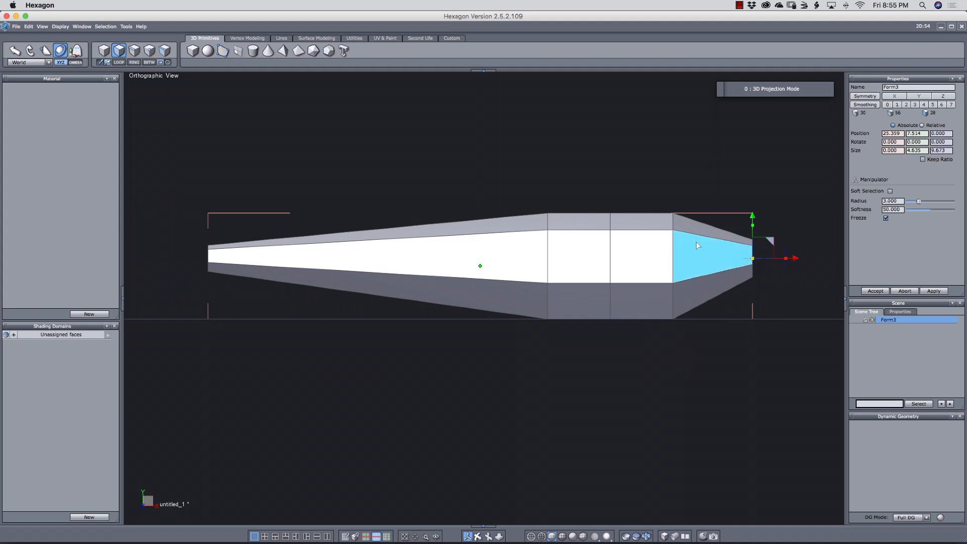
Step: Select the top centre point of the front cross-section at X 15.5 and lower it to about Y 12.1
key(0)
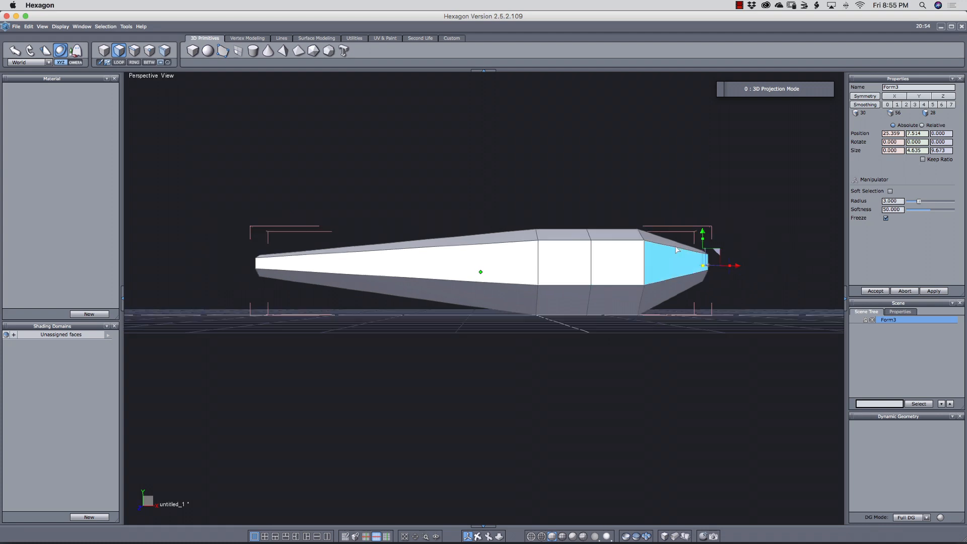
middle_drag(768, 323, 681, 363)
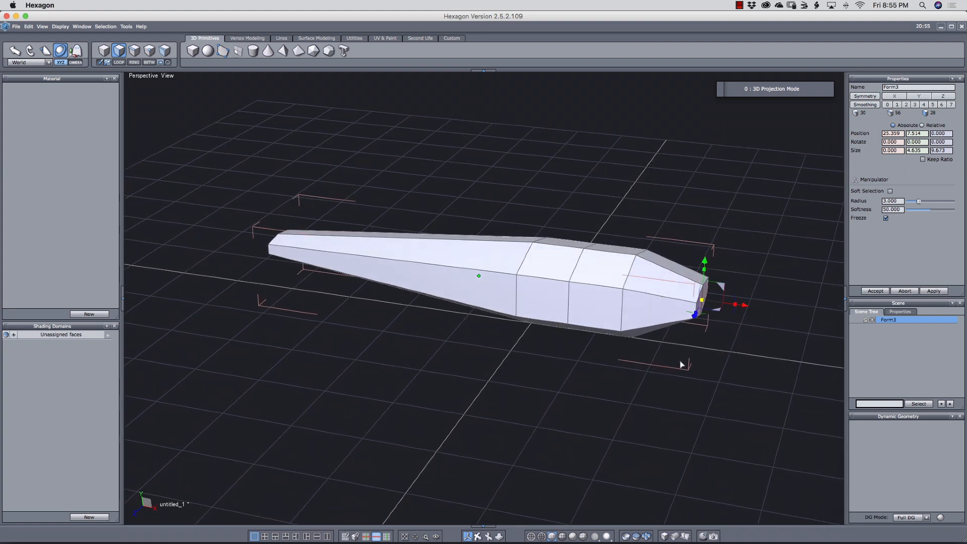
key(a)
click(636, 256)
middle_drag(682, 375, 653, 348)
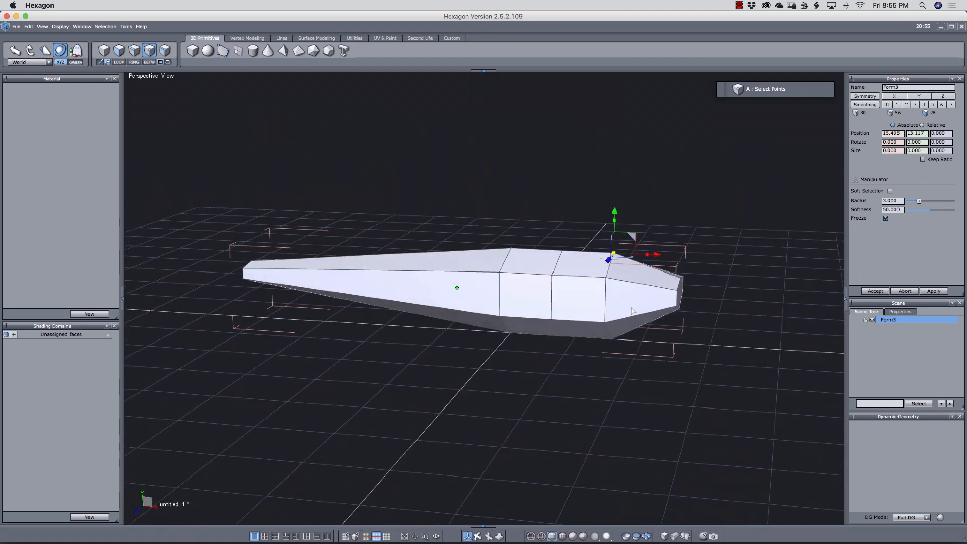
key(0)
drag(643, 191, 643, 200)
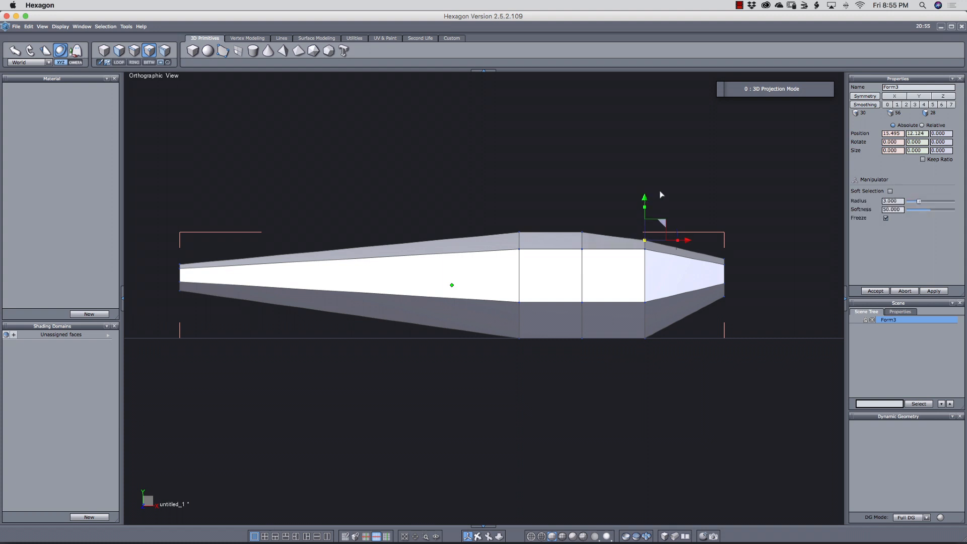
Step: Raise the bottom points at X 0 and X 15.5 by about 0.6 and lower the top centre point at X 0 to about Y 12.9
click(645, 342)
shift+click(522, 337)
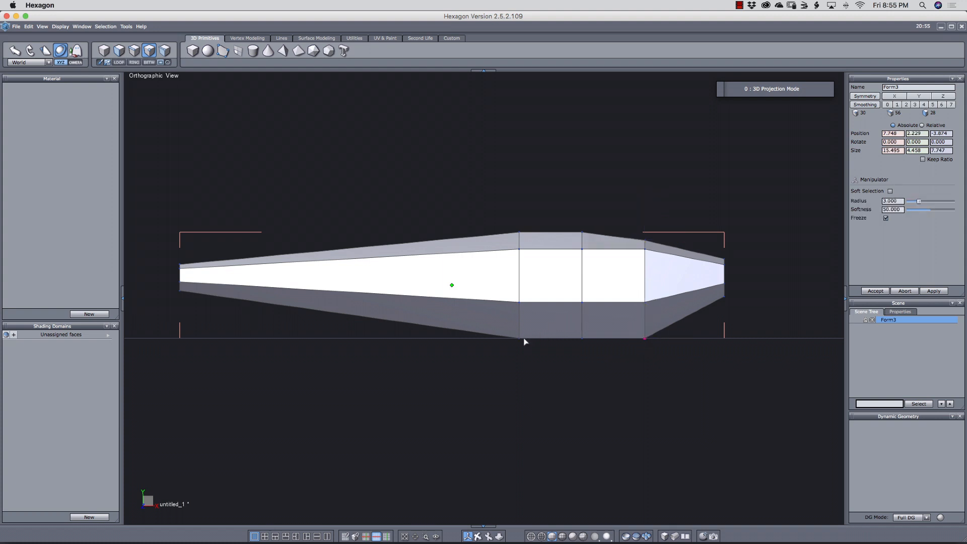
drag(582, 285, 583, 280)
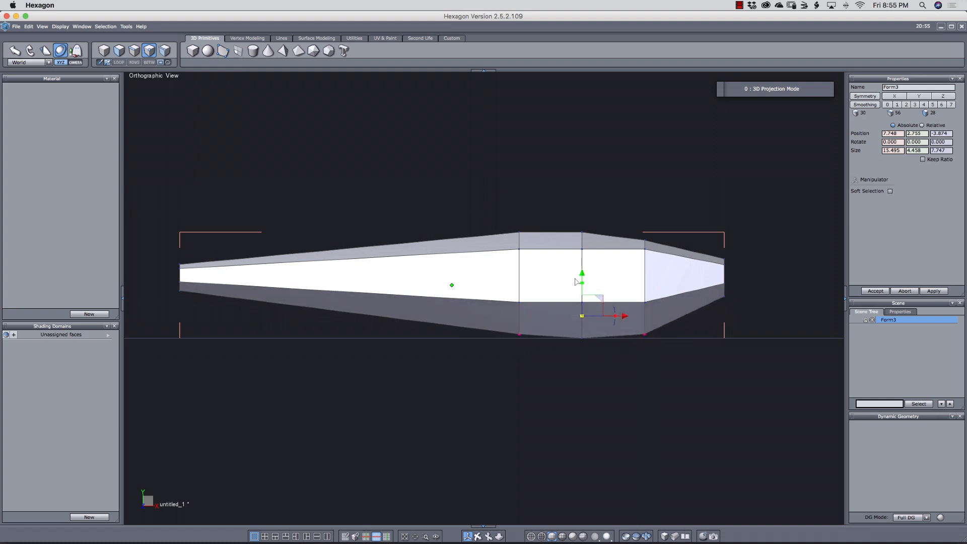
click(520, 334)
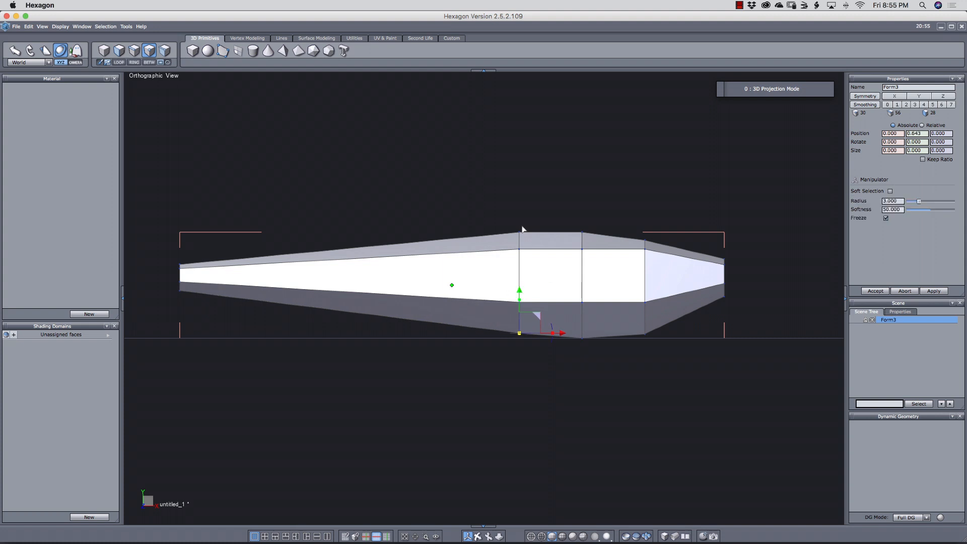
click(519, 233)
drag(519, 190, 520, 191)
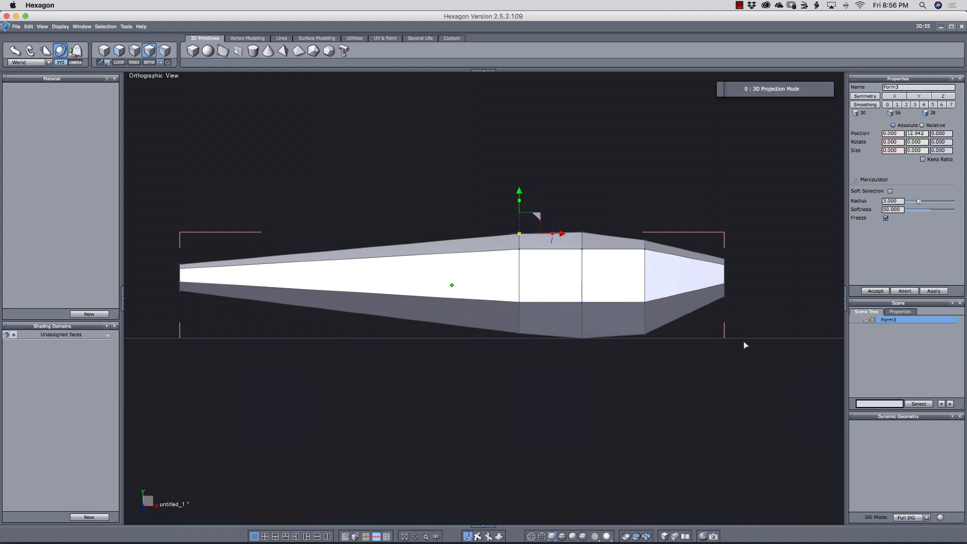
Step: Select both upper side points of the front cross-section and lower them to about Y 10.9
right_drag(745, 345, 714, 381)
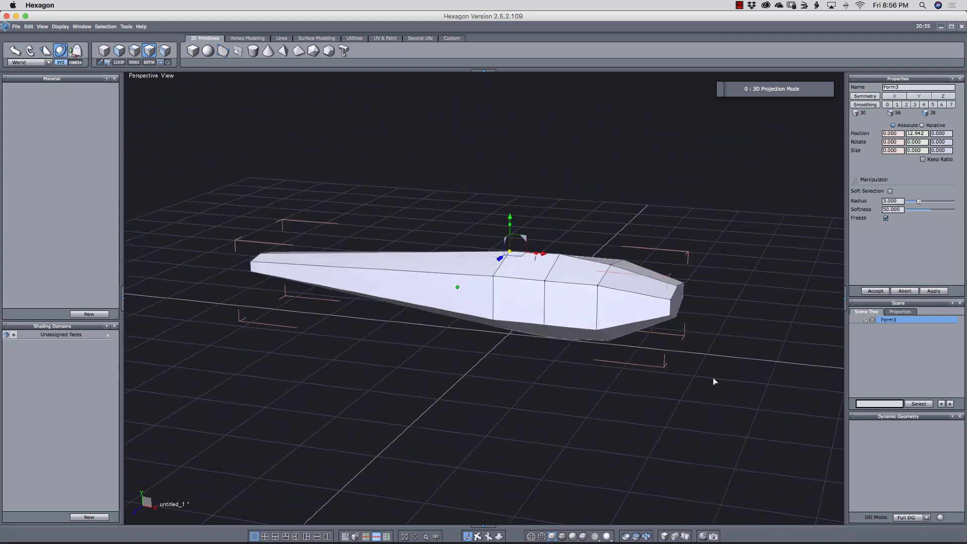
right_drag(657, 367, 650, 360)
click(586, 313)
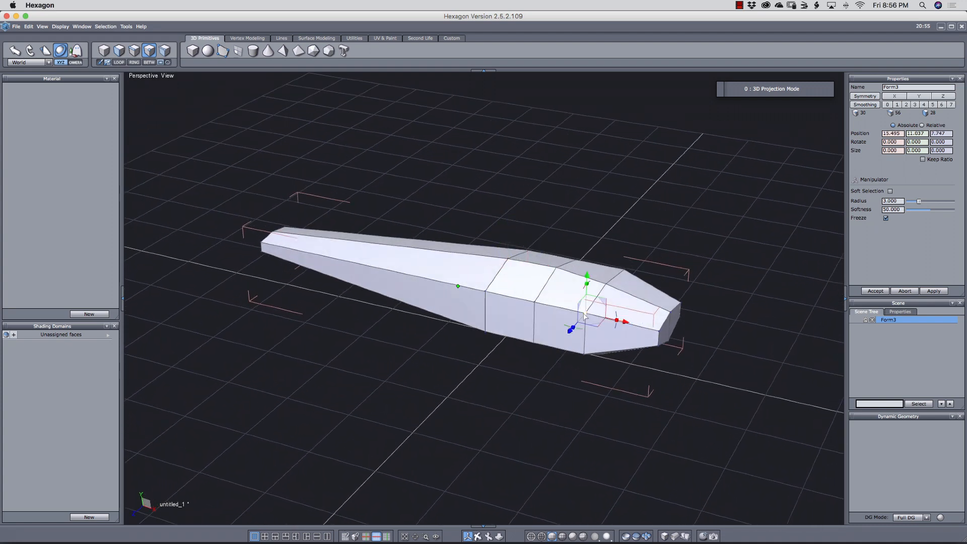
shift+click(625, 270)
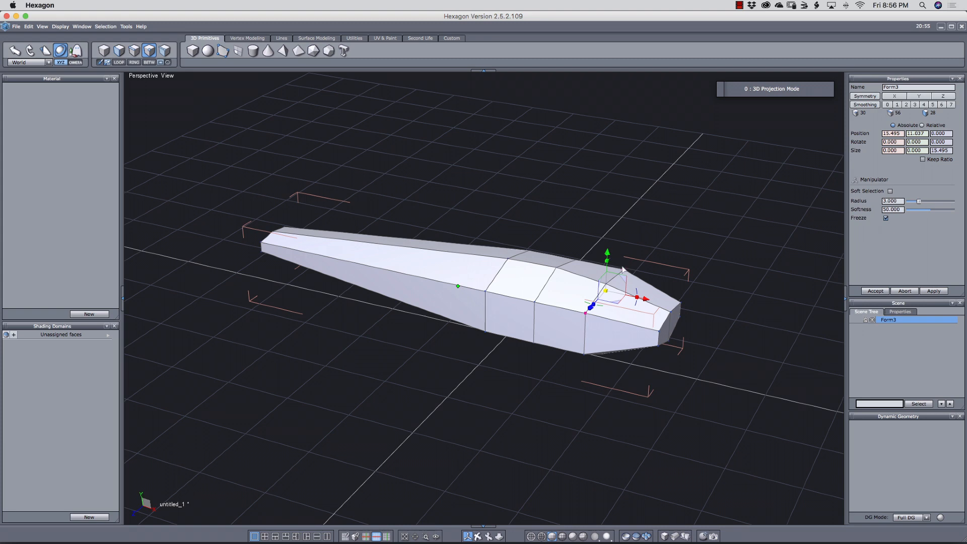
drag(608, 254, 608, 256)
middle_drag(732, 302, 710, 294)
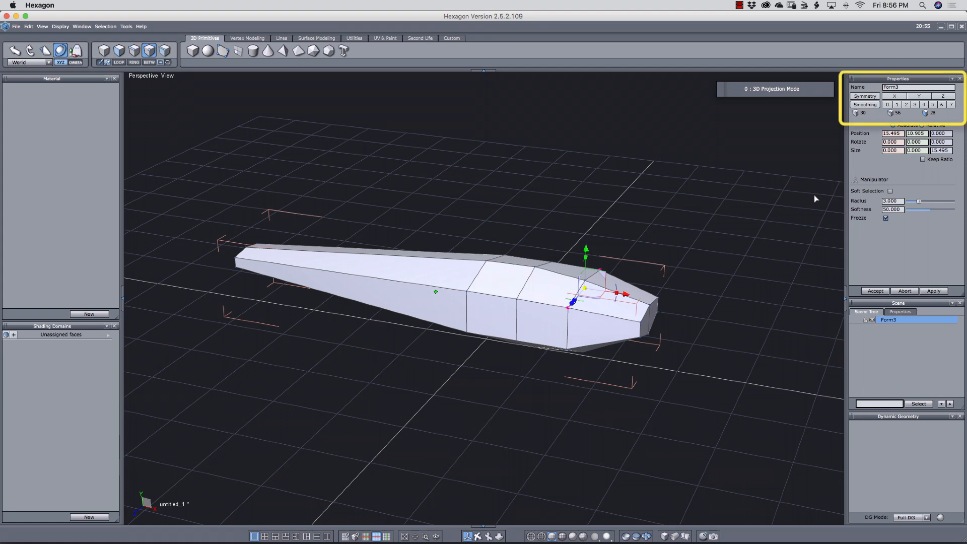
Step: Turn on Z symmetry and try pulling the front section's upper side points in to about 11.8 wide and down to about Y 8.9
click(870, 97)
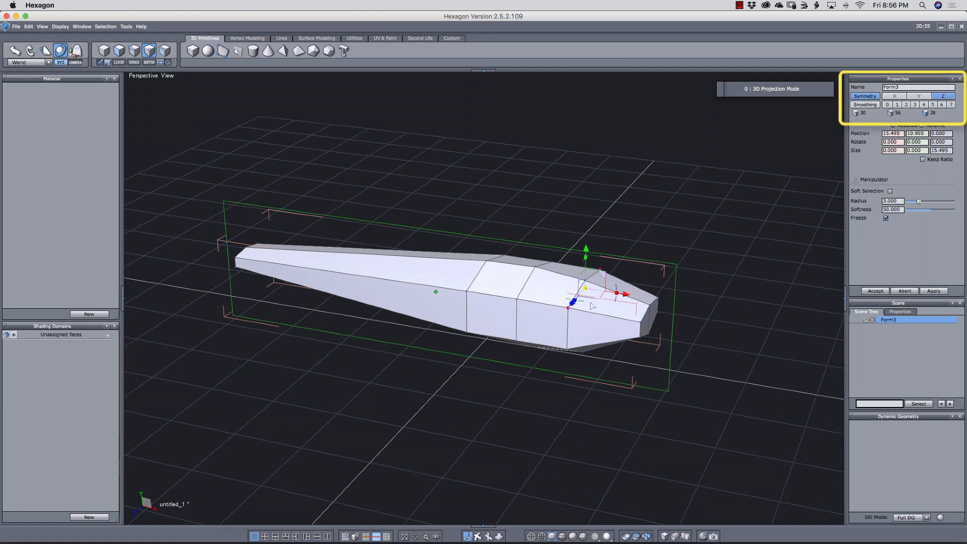
mouse_move(568, 308)
mouse_down()
mouse_move(580, 301)
mouse_move(578, 311)
mouse_up()
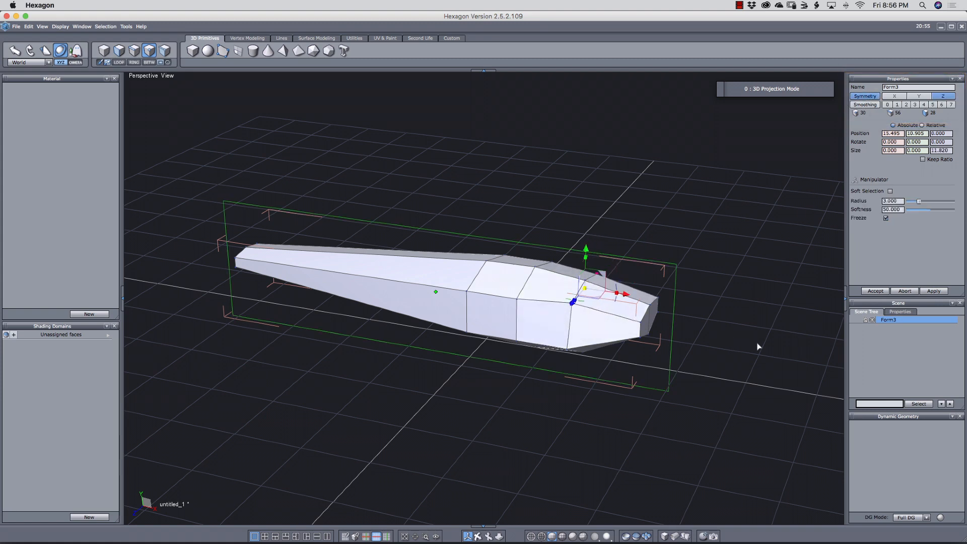
click(757, 343)
click(574, 303)
mouse_move(573, 263)
mouse_down()
mouse_move(573, 252)
mouse_move(573, 278)
mouse_up()
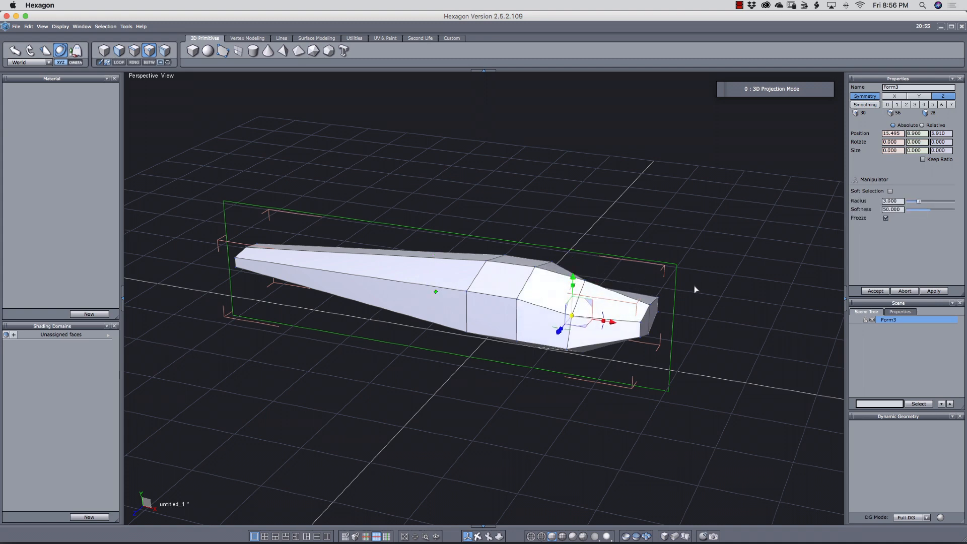
Step: Undo the trial symmetric point moves and turn symmetry off
key(super+z)
key(super+z)
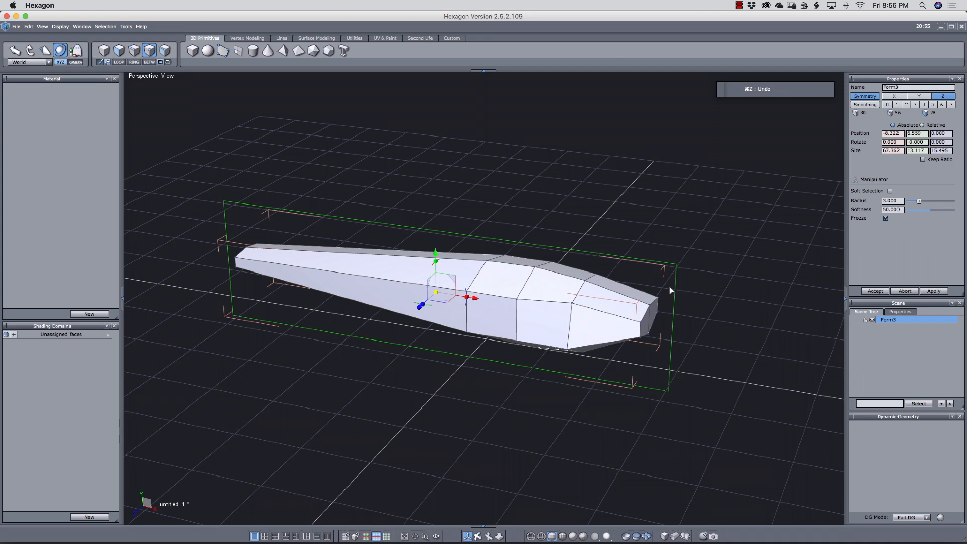
key(super+z)
mouse_move(721, 313)
right_down()
mouse_move(695, 329)
mouse_move(704, 307)
right_up()
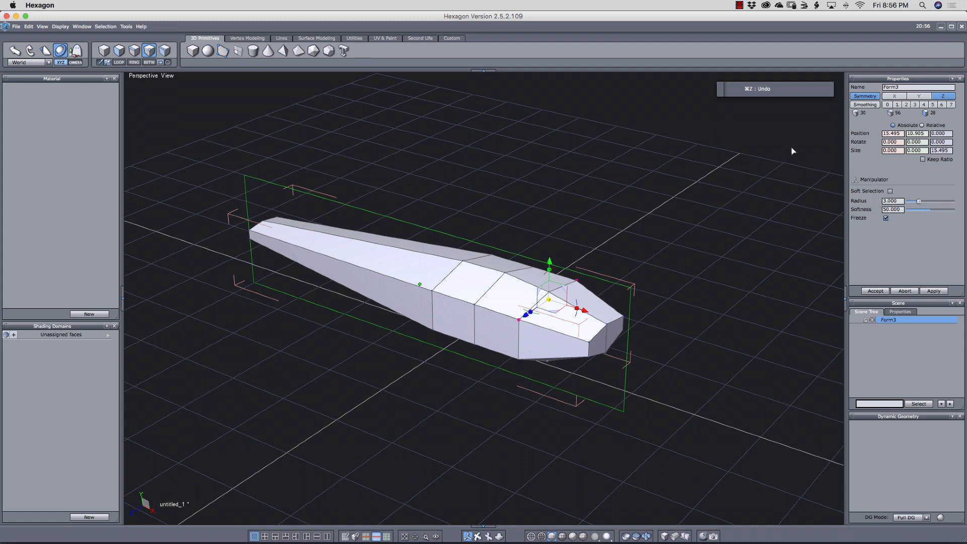
click(863, 96)
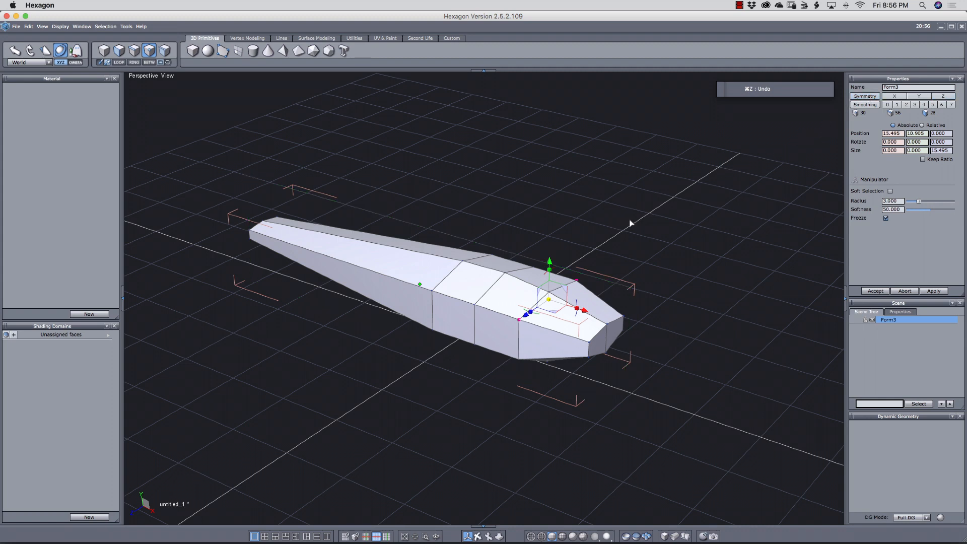
right_drag(610, 359, 687, 352)
click(674, 344)
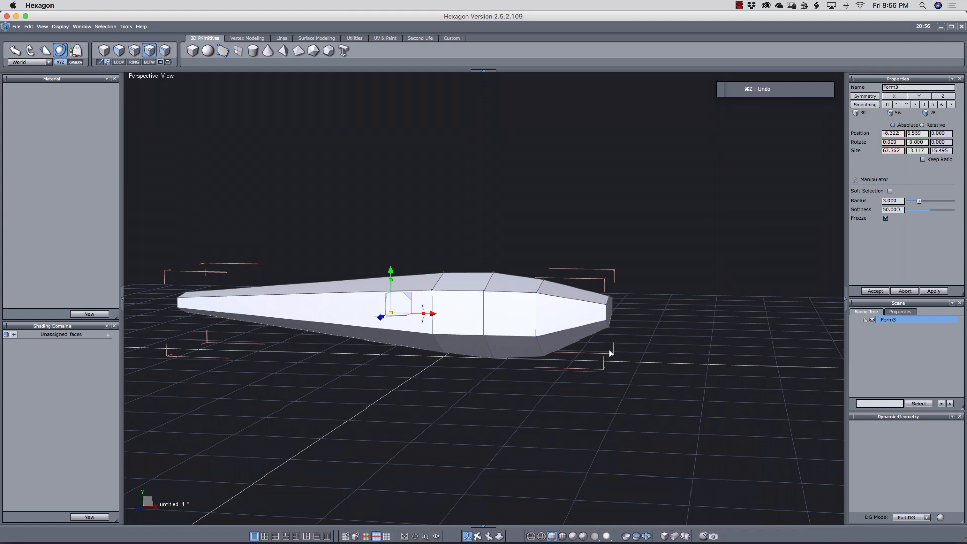
click(661, 354)
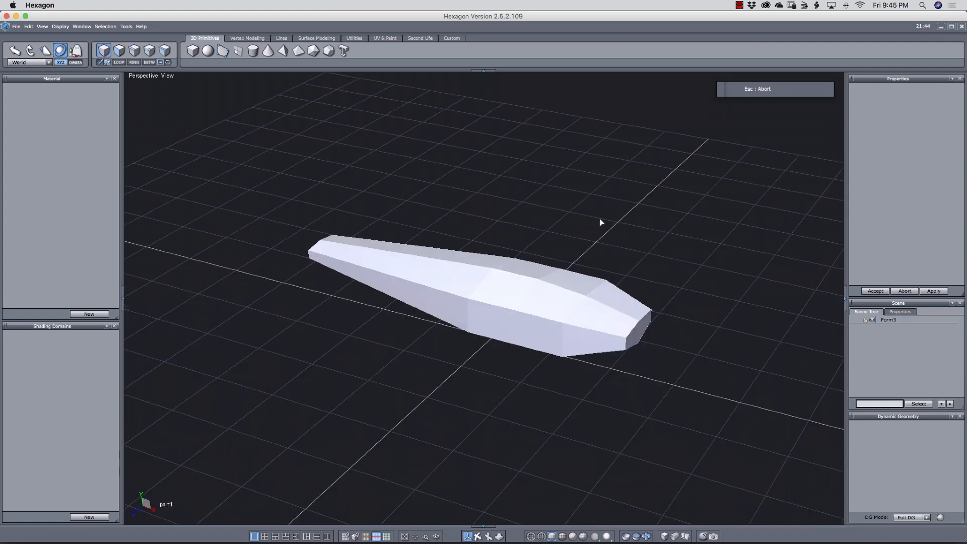
Step: Create a cube about 16.8 in size, centred over the body at X 0 and about Y 12.1
right_drag(669, 283, 702, 317)
key(alt+1)
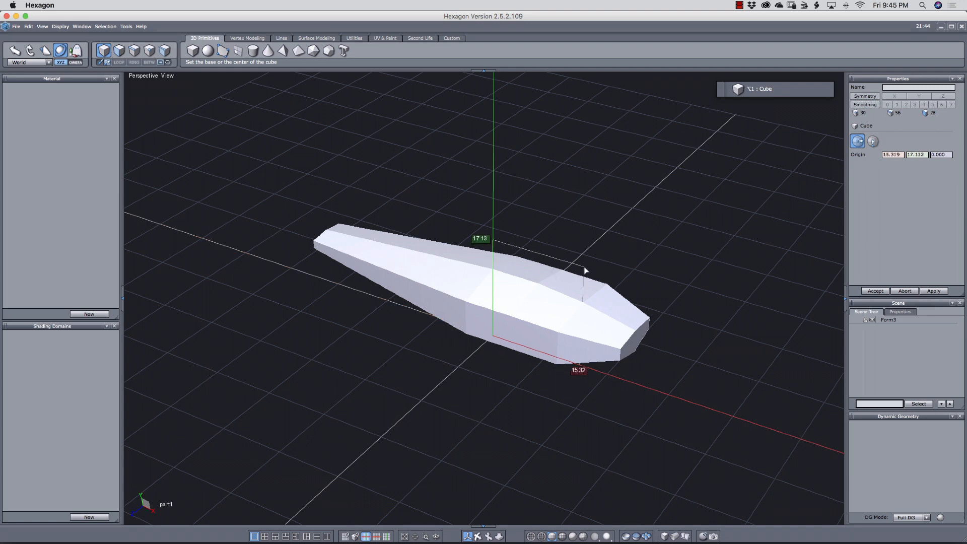
click(495, 271)
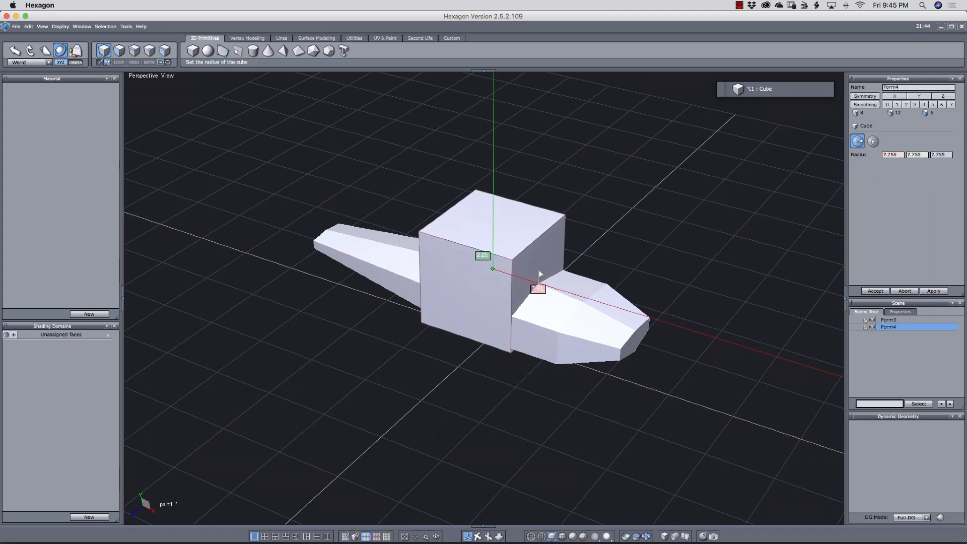
click(515, 277)
middle_drag(516, 276, 539, 284)
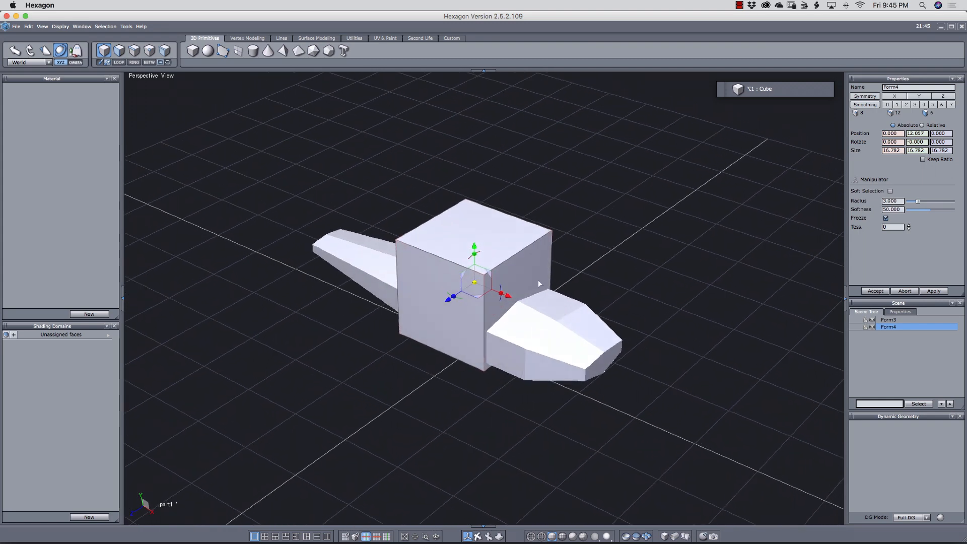
Step: Flatten the cube into a slab by lowering its top face to about Y 8.9 and raising its bottom face to about Y 6.8
key(d)
click(498, 248)
drag(476, 203, 483, 265)
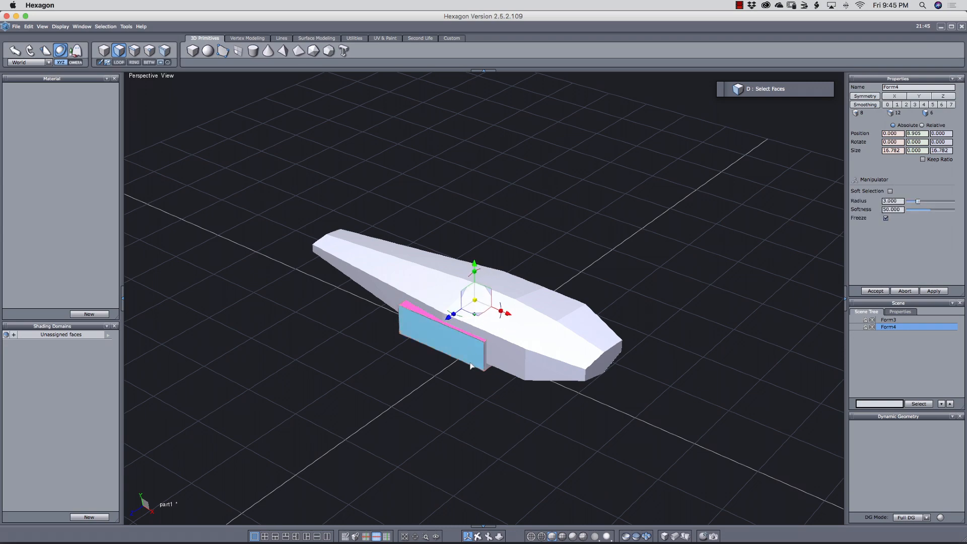
click(471, 366)
middle_drag(470, 366, 473, 301)
drag(473, 287, 475, 289)
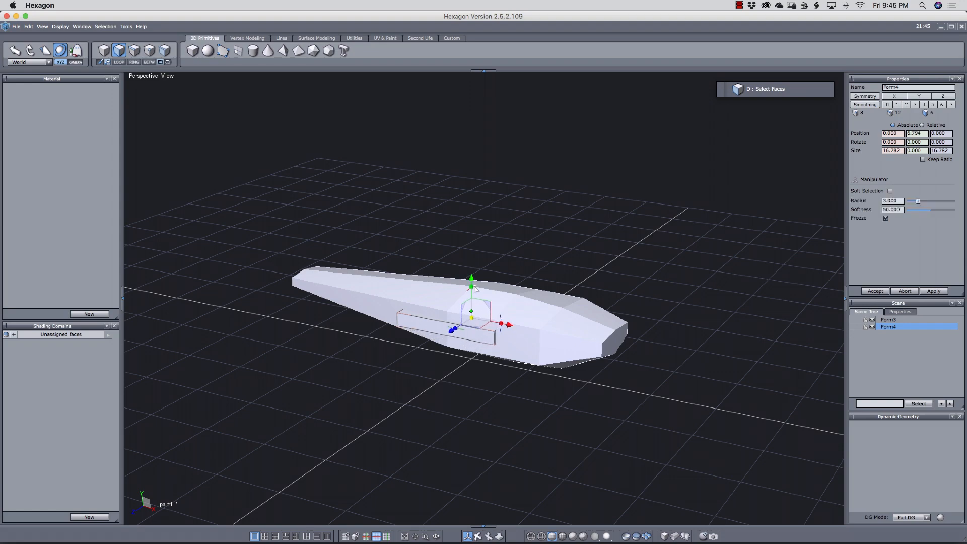
Step: Select both side end faces of the slab and stretch them apart along Z to a wingspan of about 60.8
mouse_move(522, 330)
middle_down()
mouse_move(512, 363)
mouse_move(496, 372)
mouse_move(596, 357)
mouse_move(541, 331)
mouse_move(535, 318)
middle_up()
click(491, 332)
click(535, 333)
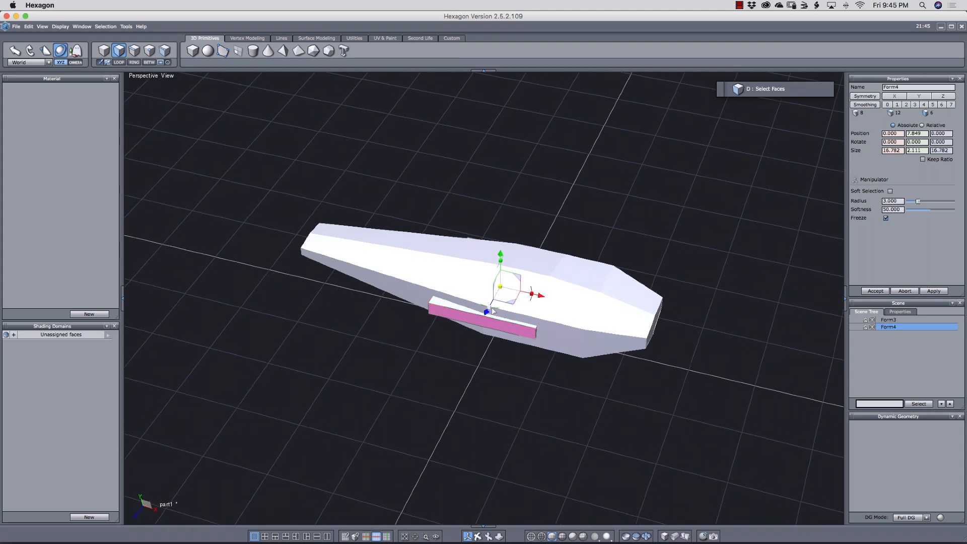
drag(492, 311, 451, 378)
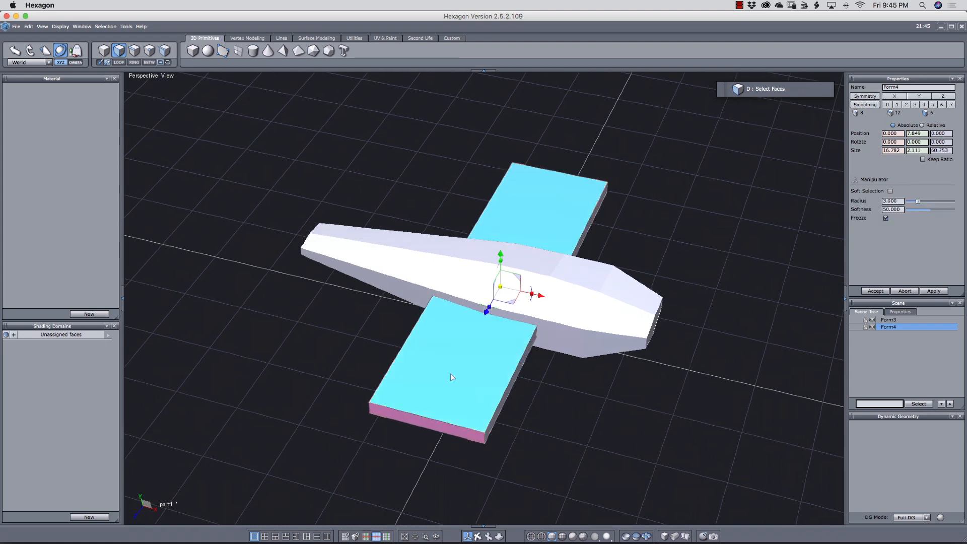
Step: Add an edge loop across the middle of the wing slab, starting from its long upper front edge
key(s)
middle_drag(501, 391, 417, 388)
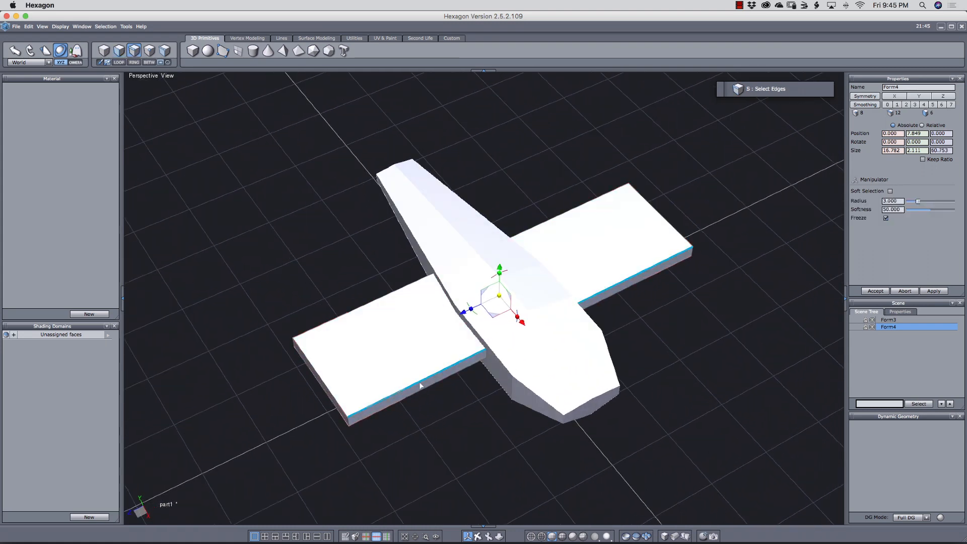
click(422, 383)
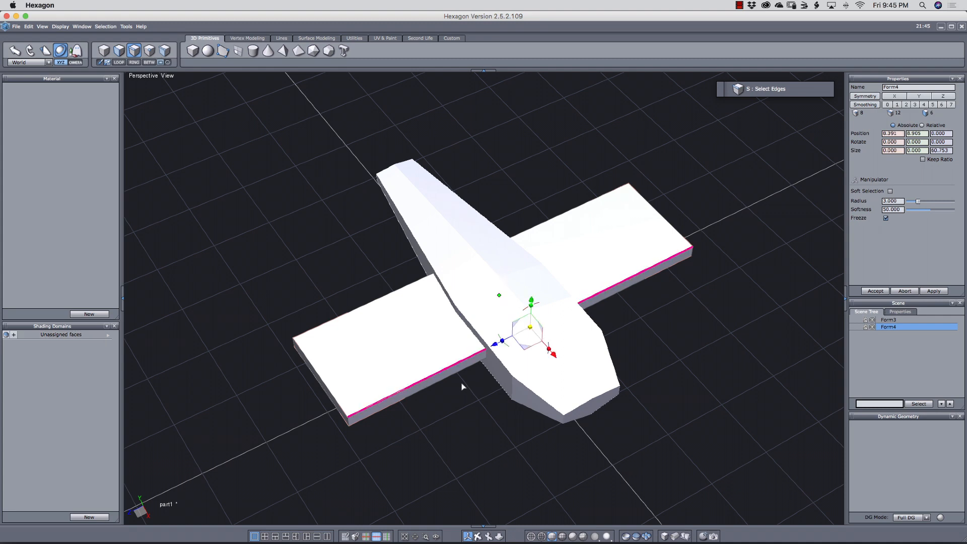
key(shift+x)
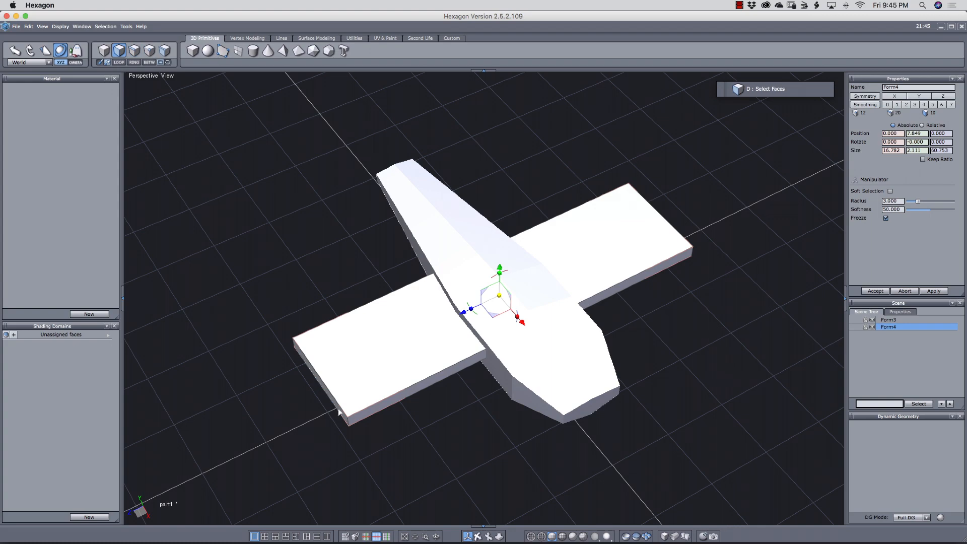
Step: Select both wing tip end faces, sweep them back to about X -3.6 and thin them to about 1.0 high
middle_drag(399, 439, 692, 419)
click(656, 407)
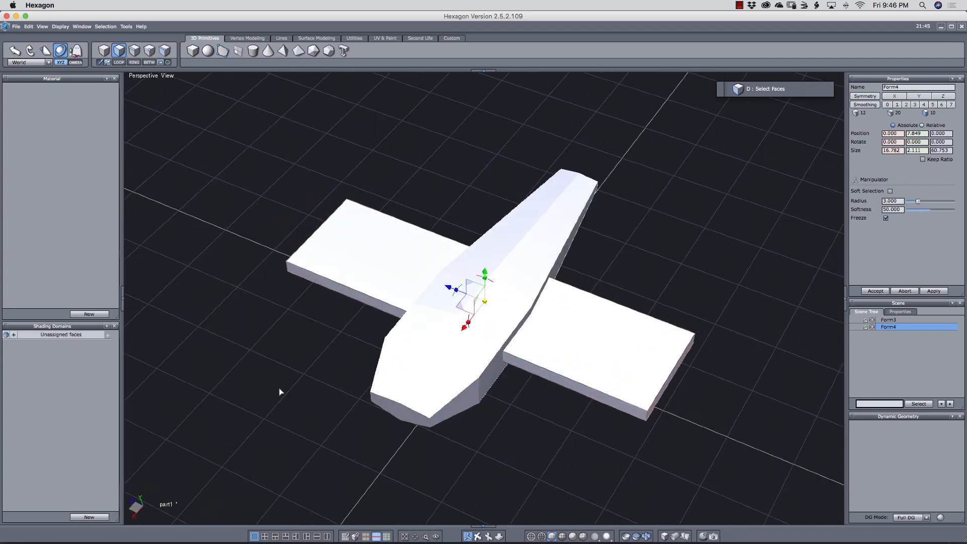
middle_drag(280, 391, 527, 289)
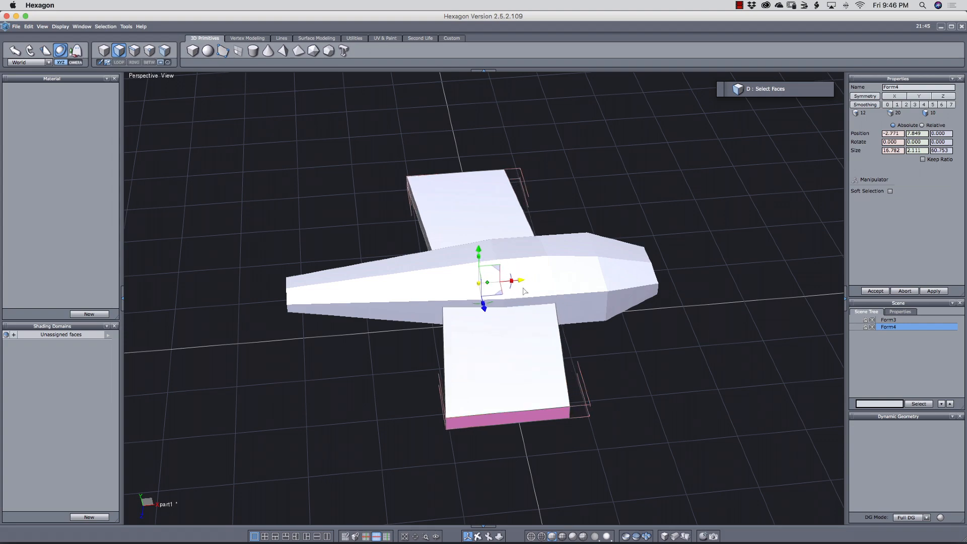
middle_drag(499, 358, 473, 315)
drag(481, 253, 479, 266)
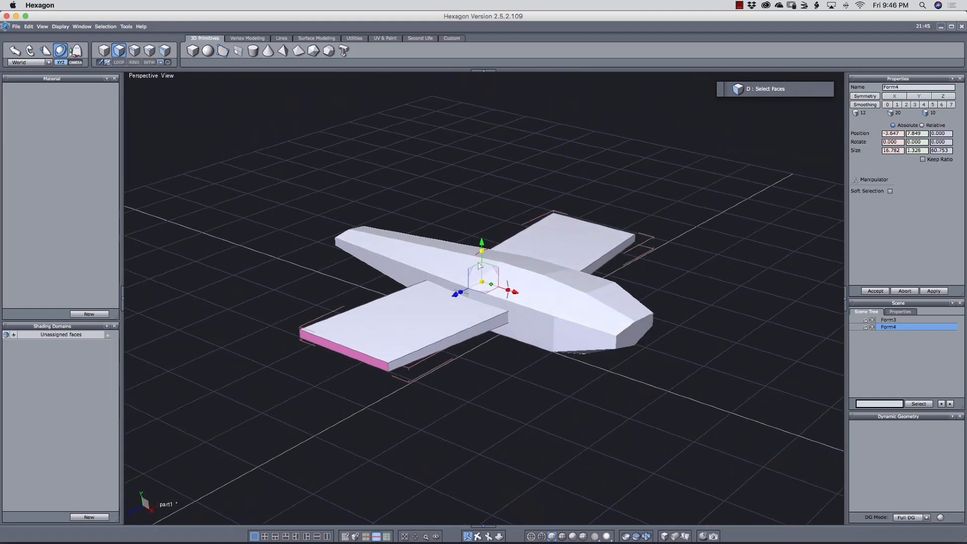
Step: Sweep the wing tips further back to about X -5.5 and stretch the wingspan to about 85
middle_drag(478, 268, 477, 386)
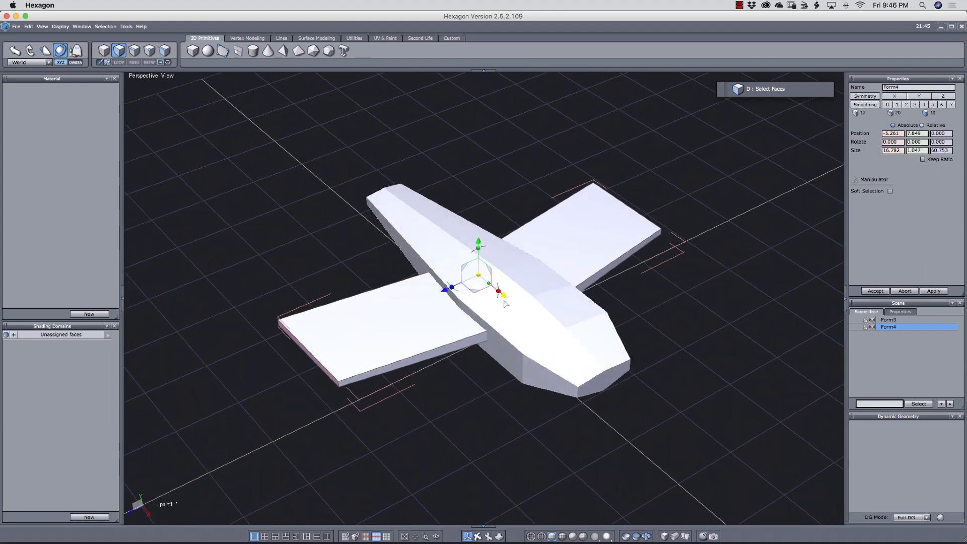
mouse_move(451, 290)
mouse_down()
mouse_move(428, 301)
mouse_move(442, 296)
mouse_up()
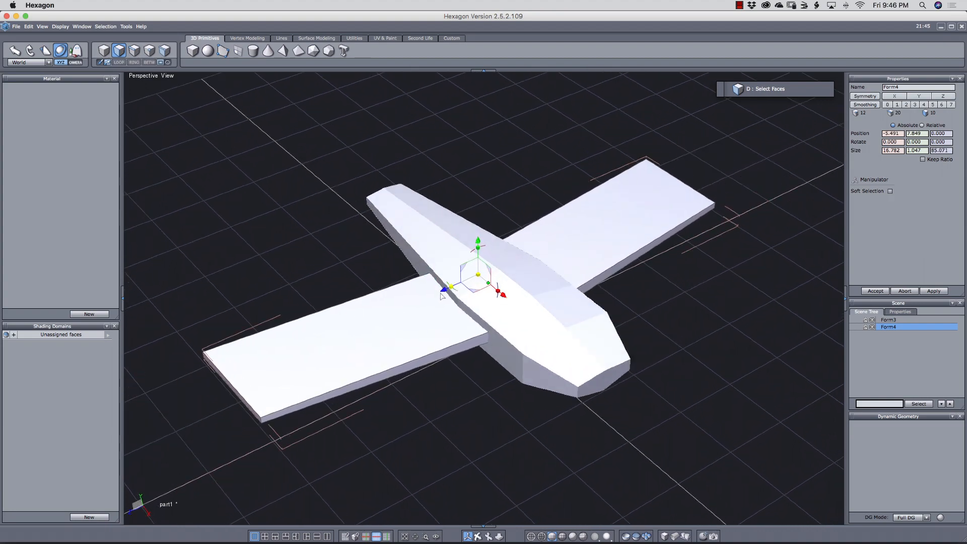
Step: Narrow both wing tip end faces along X to a chord of about 5.4
middle_drag(443, 294, 492, 291)
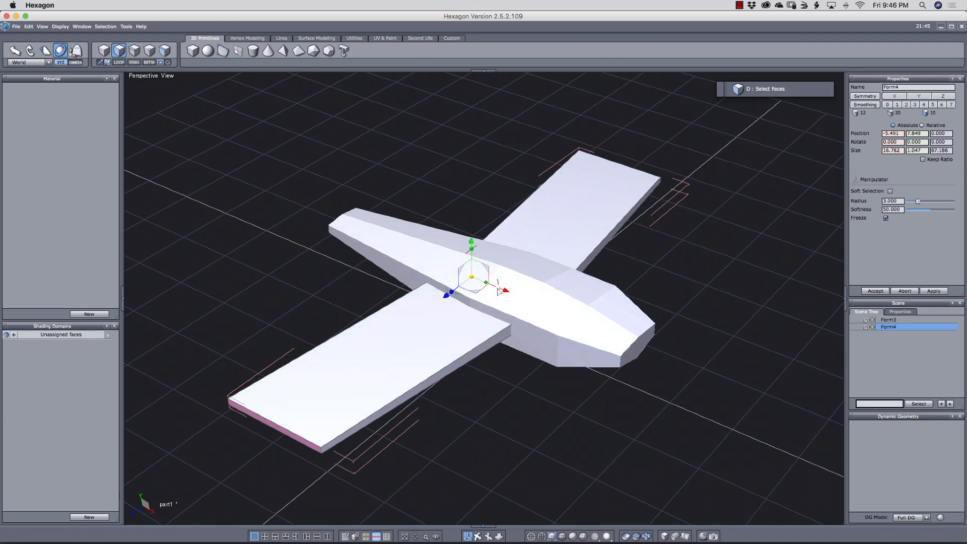
drag(492, 291, 481, 291)
middle_drag(533, 375, 371, 333)
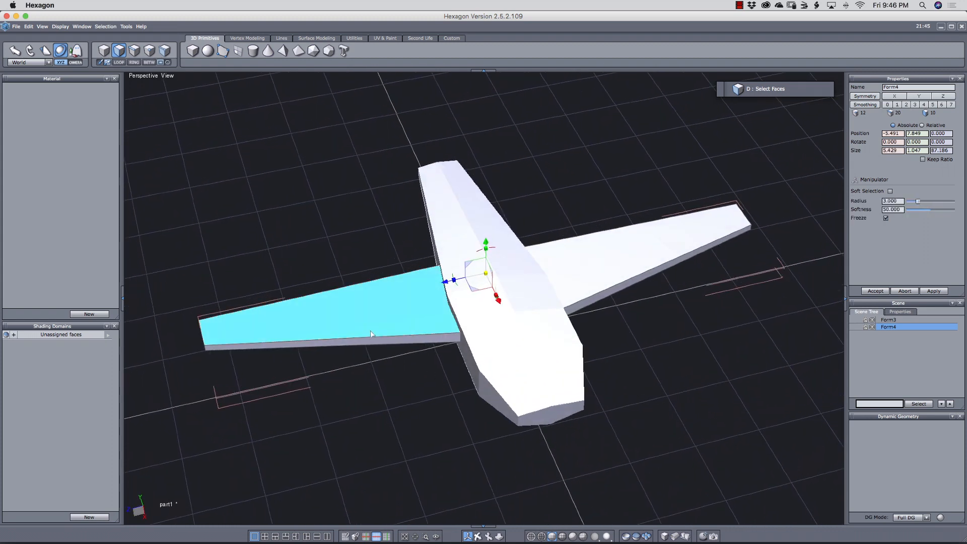
Step: Add an edge loop across the middle of each wing half and check the wing in isolation
key(s)
click(369, 343)
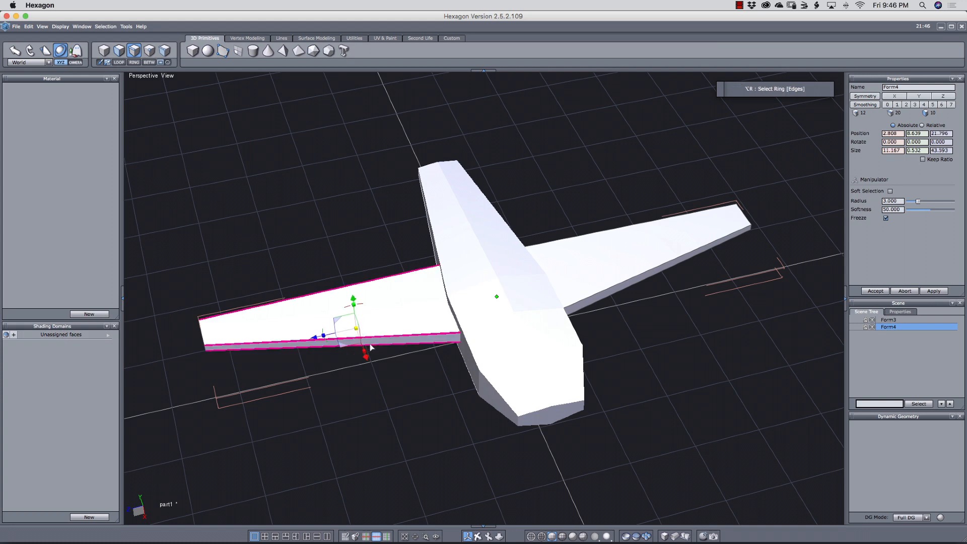
key(shift+x)
click(620, 292)
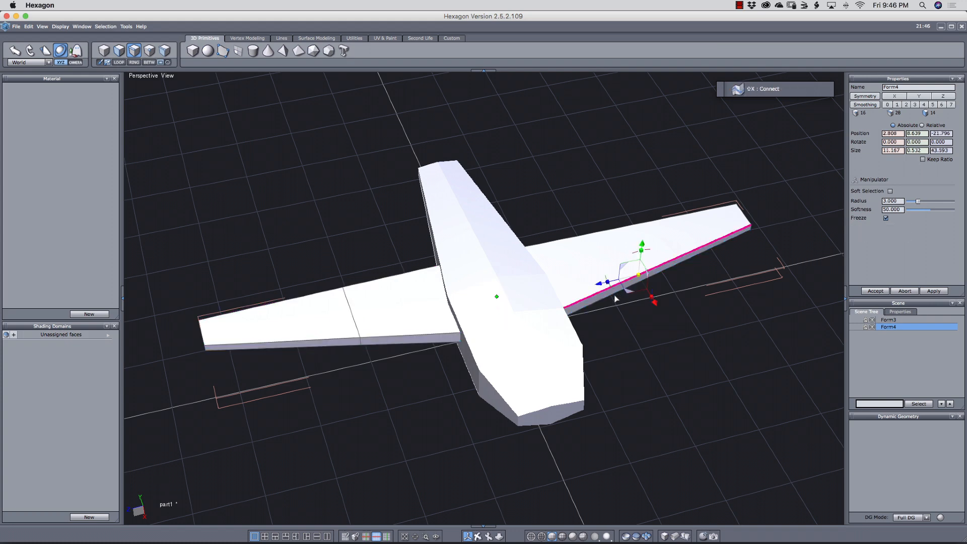
key(alt+r)
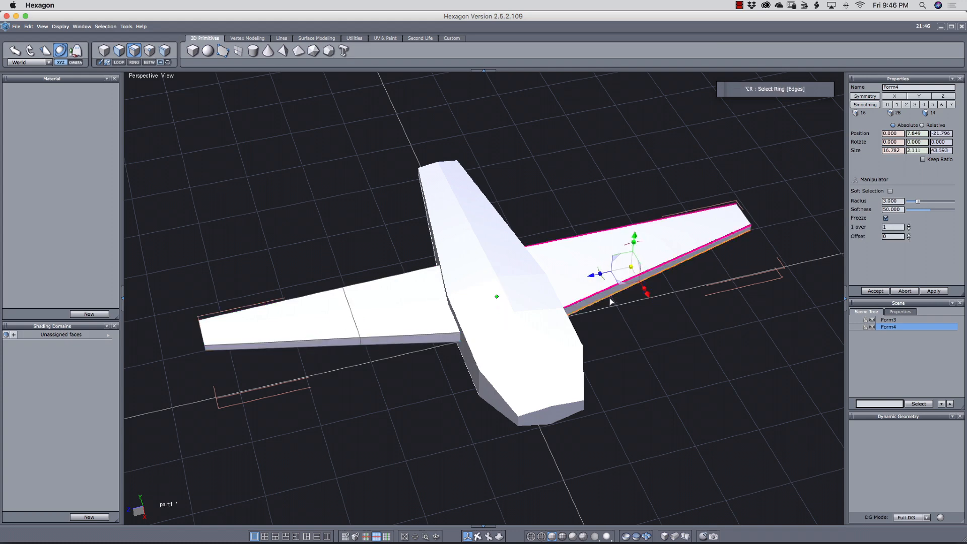
key(shift+x)
key(shift+super+i)
middle_drag(606, 299, 583, 342)
key(shift+super+i)
middle_drag(641, 347, 691, 335)
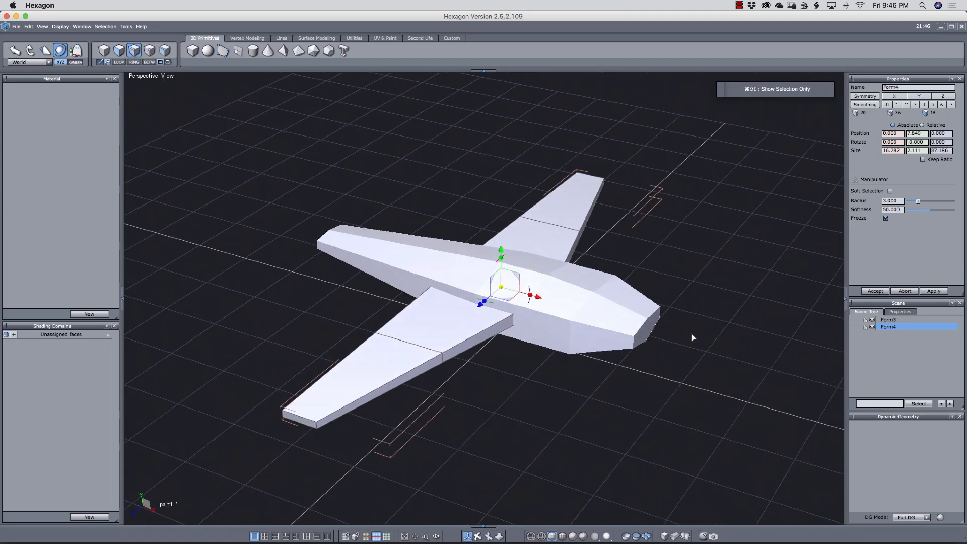
Step: Select both wing tip end faces, sweep them back to about X -8.4, lower them to about Y 6.5 and thin them to about 0.6
click(304, 431)
middle_drag(304, 431, 442, 360)
middle_drag(231, 376, 521, 369)
drag(505, 285, 441, 260)
middle_drag(534, 348, 512, 330)
drag(486, 285, 499, 293)
middle_drag(507, 330, 474, 262)
drag(491, 239, 495, 251)
key(0)
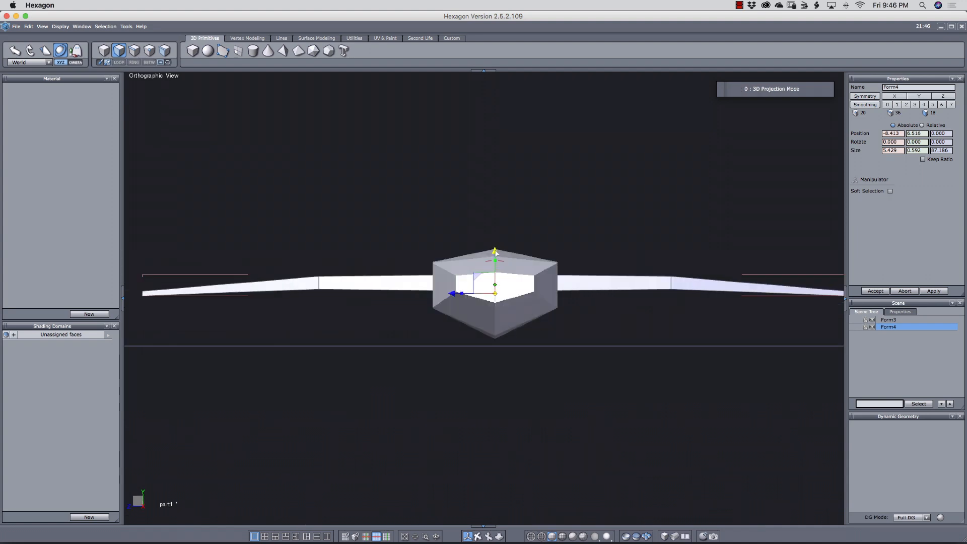
Step: Select the mid-span edge loops on both wings and lower them to about Y 7.3 in the front view
middle_drag(446, 305, 489, 364)
key(s)
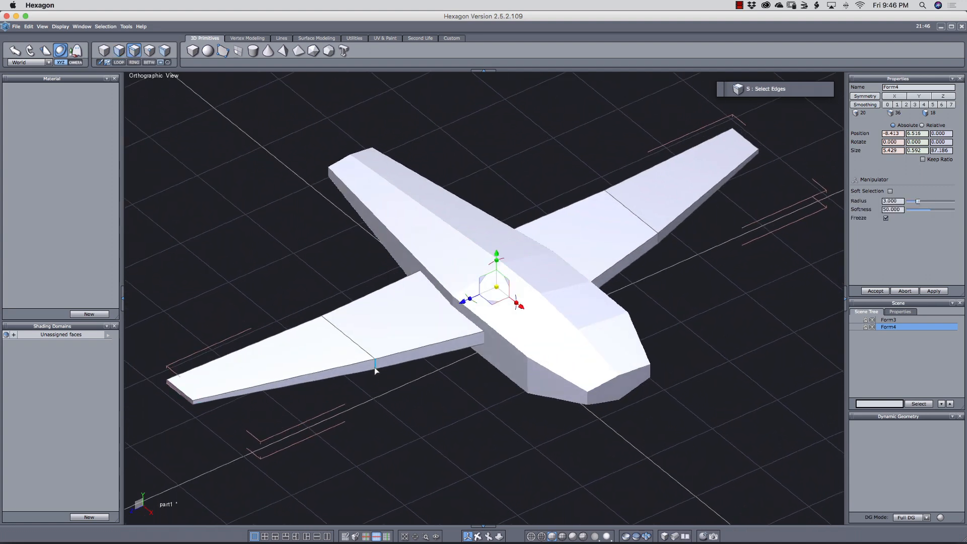
click(378, 364)
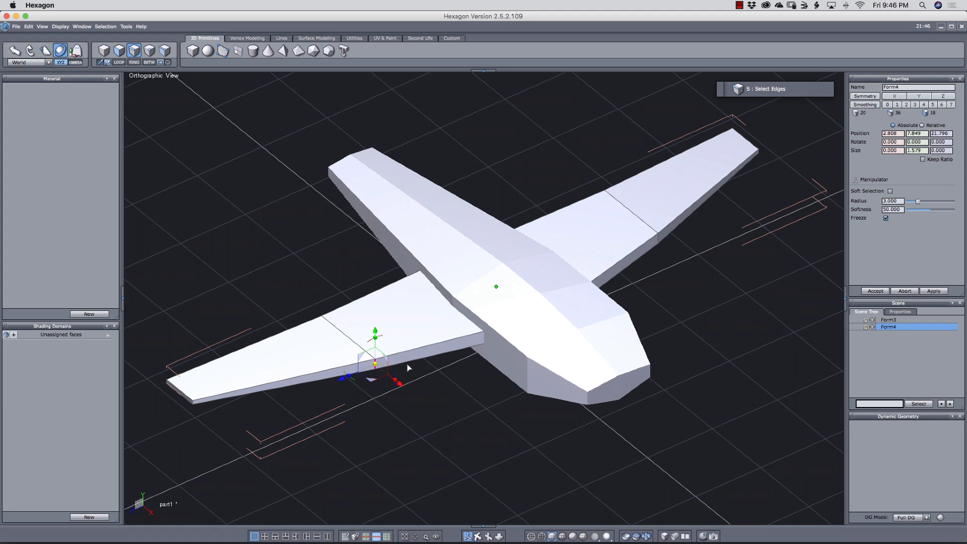
key(alt+e)
middle_drag(727, 307, 680, 278)
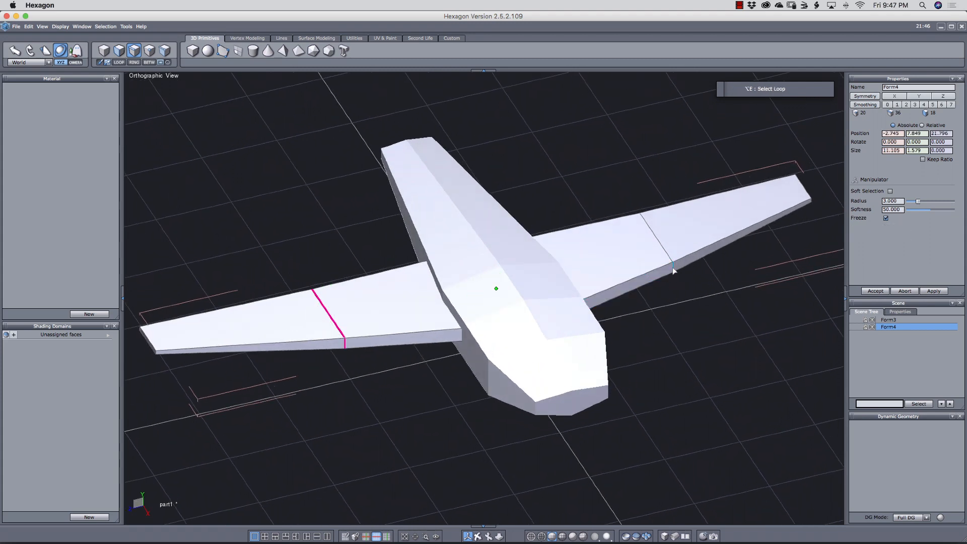
middle_drag(669, 284, 621, 309)
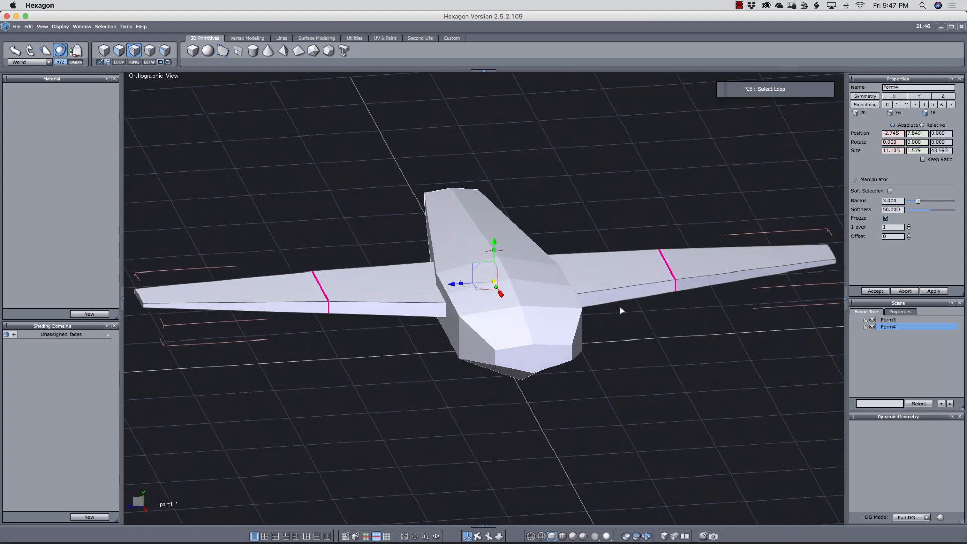
key(0)
key(0)
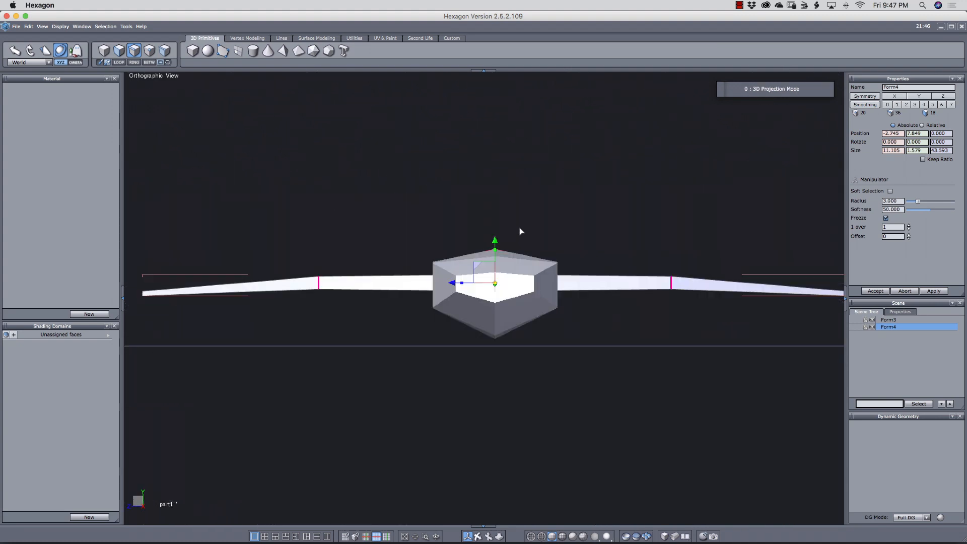
drag(495, 242, 495, 246)
middle_drag(481, 252, 504, 354)
scroll(572, 355, down, 5)
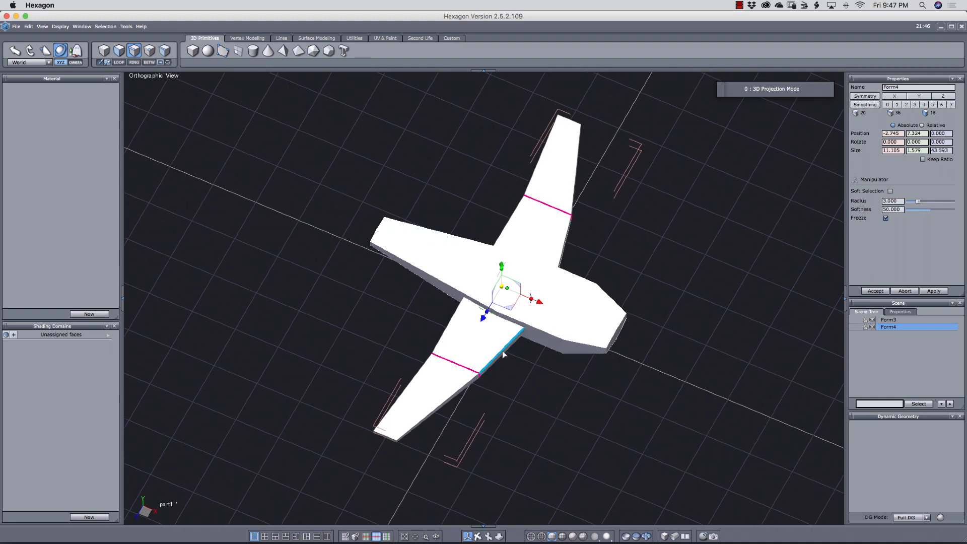
Step: Enlarge the whole wing to about 25.2 long, 2.8 high and 107.7 in span, and nudge it back along X
key(Escape)
drag(538, 303, 544, 306)
middle_drag(567, 315, 551, 354)
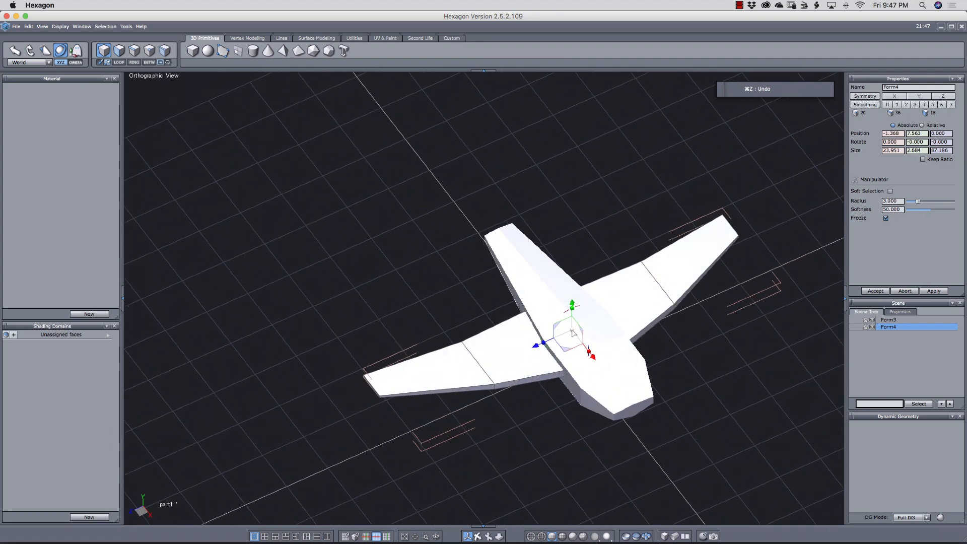
drag(572, 330, 541, 345)
middle_drag(541, 347, 664, 329)
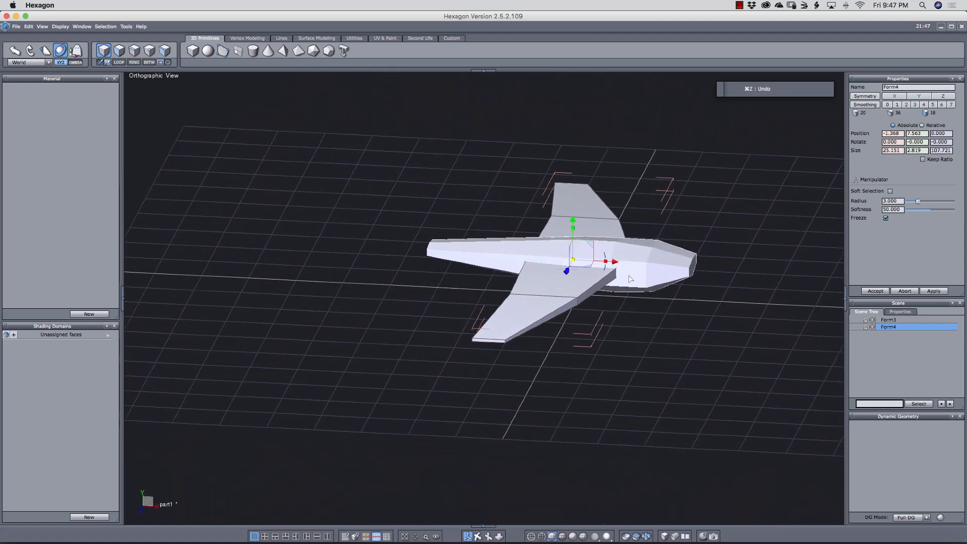
drag(606, 266, 600, 266)
middle_drag(601, 266, 526, 313)
Step: Create a cube about 6.0 in size at the fuselage's tail end and thin it to about 1.3 along Z
key(alt+1)
click(348, 272)
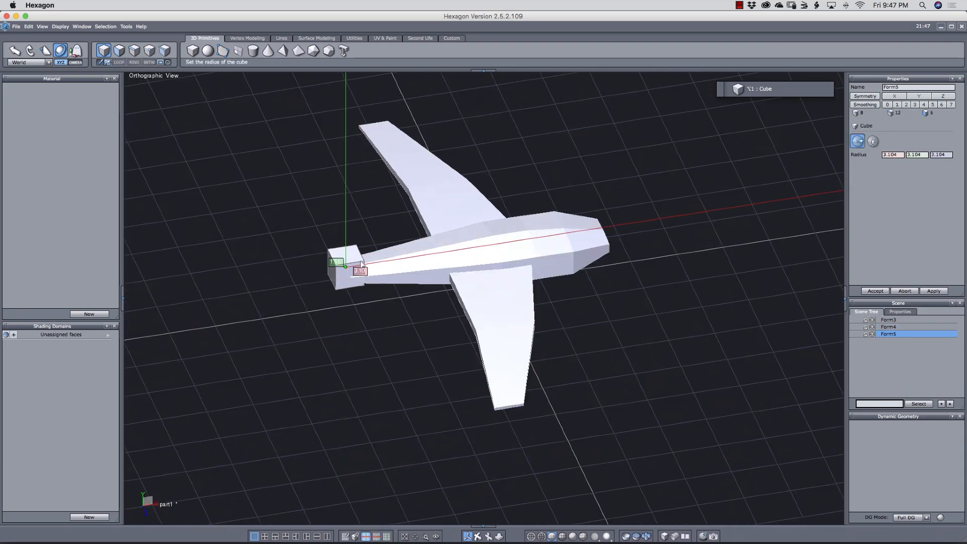
click(360, 269)
middle_drag(360, 269, 393, 272)
drag(372, 309, 363, 307)
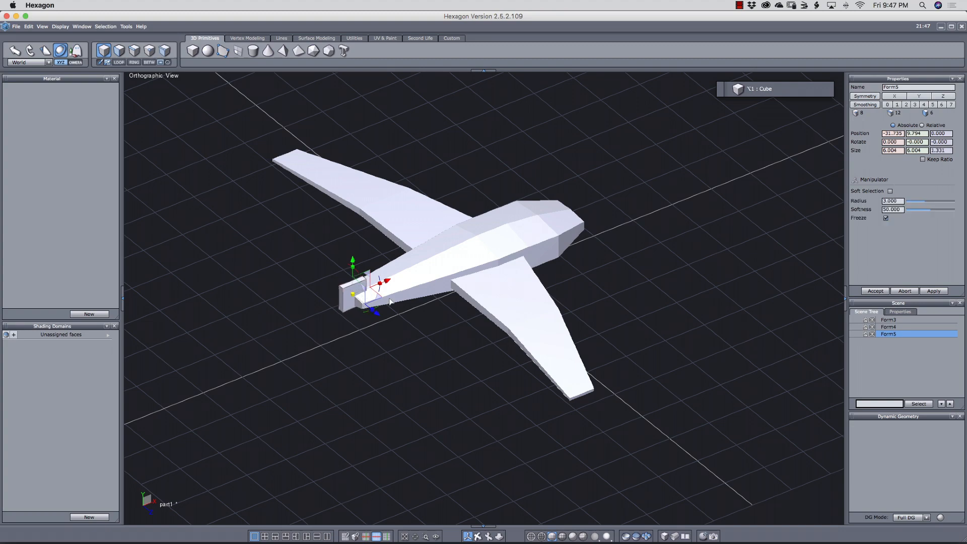
Step: Raise the tail block's upper face to about Y 18.8 and thin that face to about 0.9
middle_drag(359, 303, 372, 290)
middle_drag(345, 237, 407, 247)
key(super)
scroll(478, 254, up, 3)
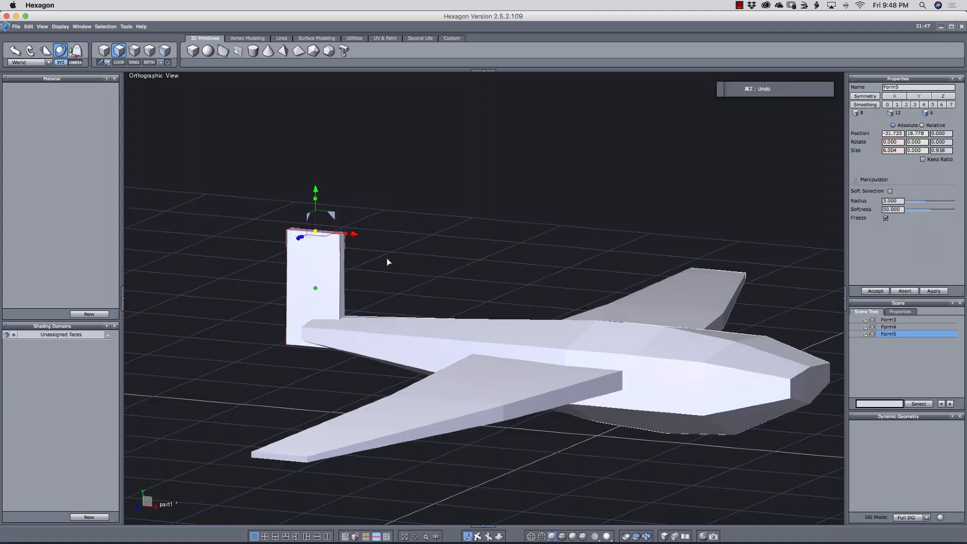
Step: Pull the tail fin's upper front edge back to about X -31.6
key(a)
scroll(388, 264, up, 3)
click(381, 214)
drag(415, 218, 392, 217)
middle_drag(448, 283, 481, 264)
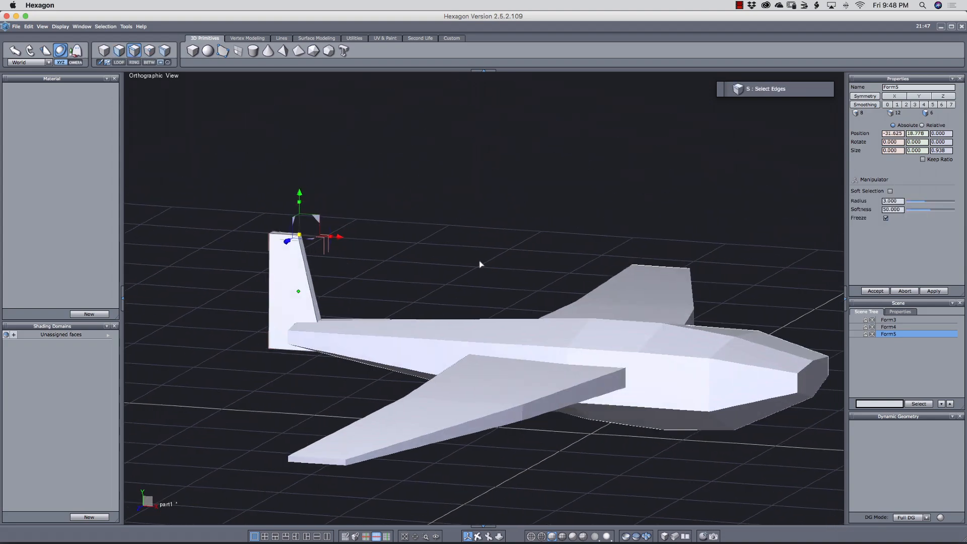
Step: Select both upper edges of the fin, sweep them back to about X -35.4 and thin them to about 0.7
right_drag(482, 263, 585, 294)
shift+click(376, 263)
drag(431, 268, 416, 267)
middle_drag(481, 278, 420, 325)
drag(477, 200, 486, 201)
middle_drag(496, 300, 565, 270)
drag(396, 264, 390, 263)
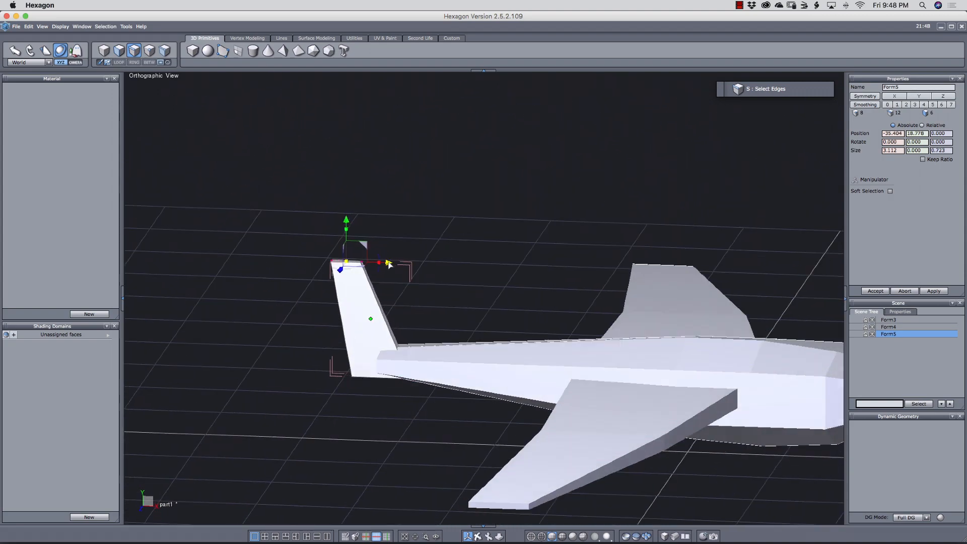
middle_drag(390, 292, 418, 269)
Step: Lengthen the tail fin to about 11.3 along X and seat it on the tail at about X -30.4, Y 13.6
key(d)
middle_drag(305, 356, 393, 310)
click(381, 320)
key(f)
drag(364, 266, 364, 258)
drag(402, 299, 432, 298)
middle_drag(436, 320, 432, 301)
drag(418, 328, 434, 330)
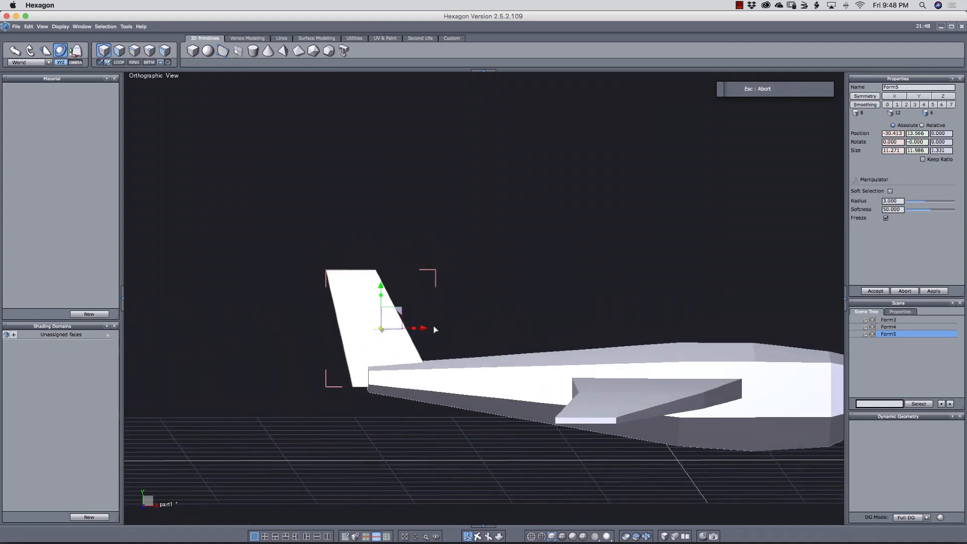
middle_drag(443, 326, 522, 320)
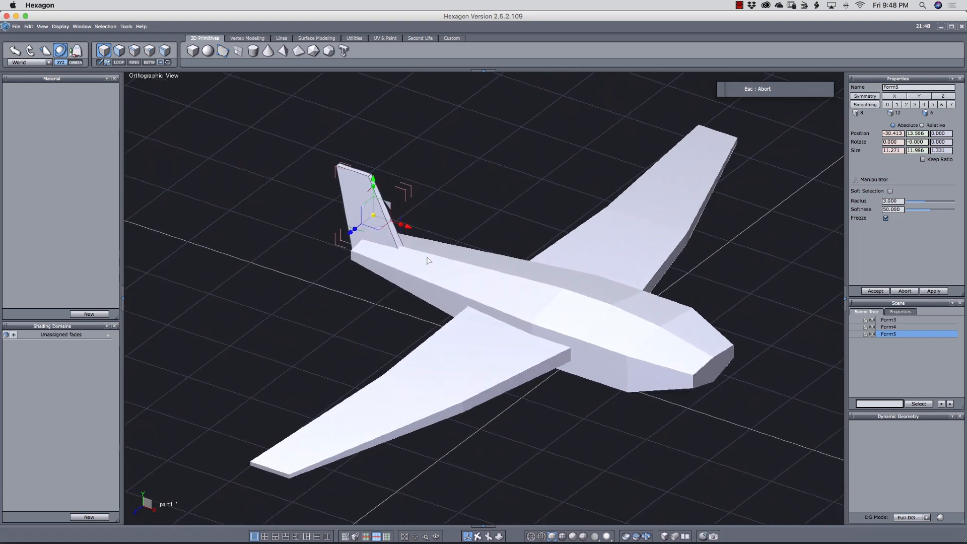
Step: Create a cube about 5.2 in size on the tail fin's tip and centre it sideways over the fin
key(alt+1)
middle_drag(436, 185, 426, 189)
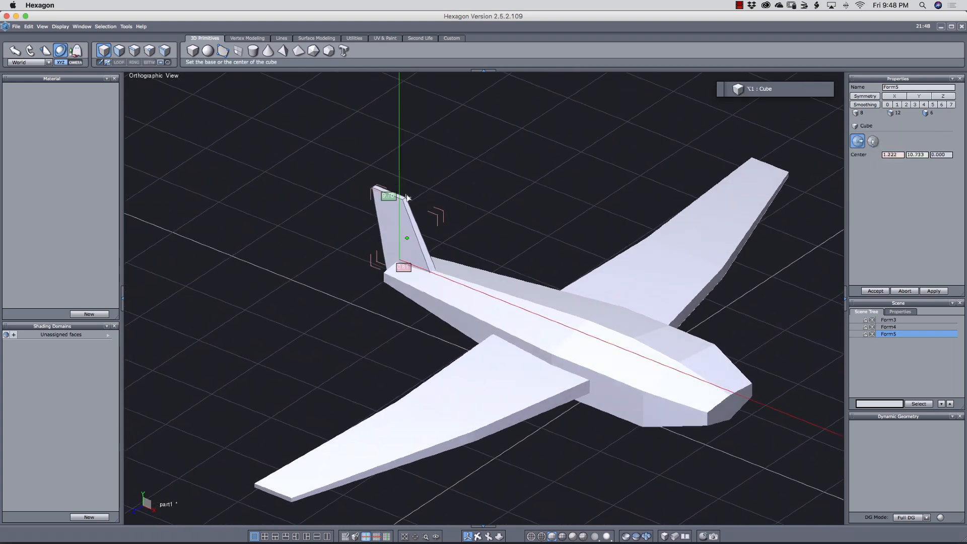
click(402, 198)
click(424, 211)
middle_drag(465, 214, 596, 250)
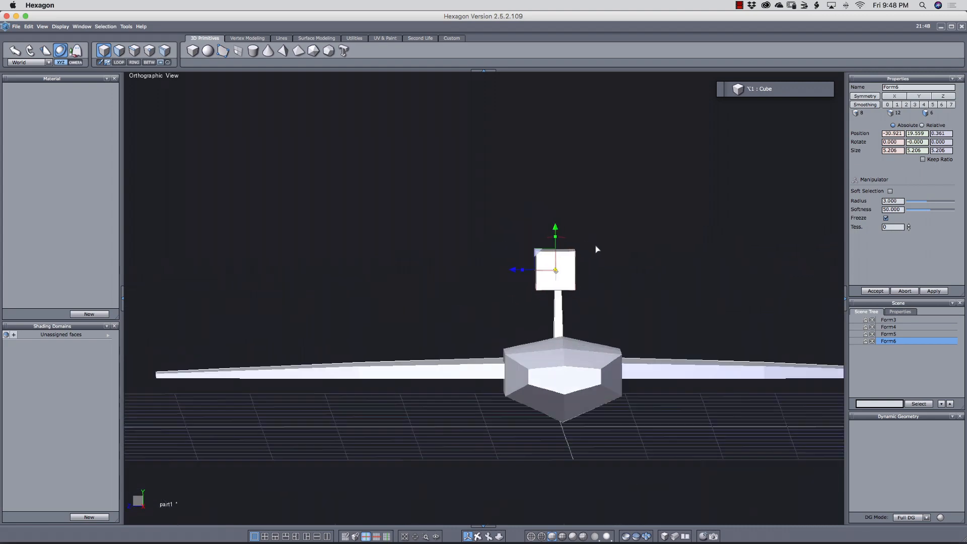
key(0)
drag(514, 277, 518, 277)
middle_drag(518, 280, 633, 333)
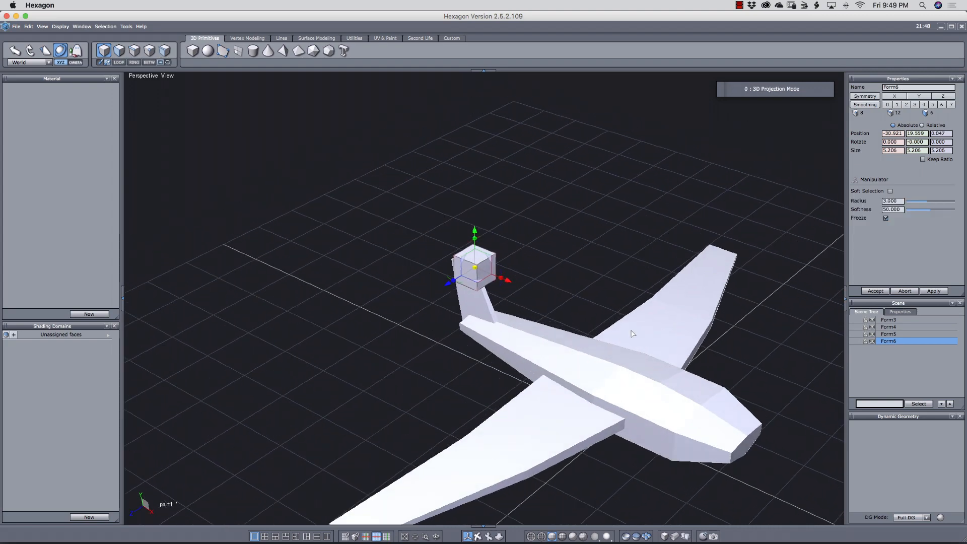
Step: Flatten the tailplane cube to about 0.8 high and add an edge loop across its middle
drag(476, 256, 521, 282)
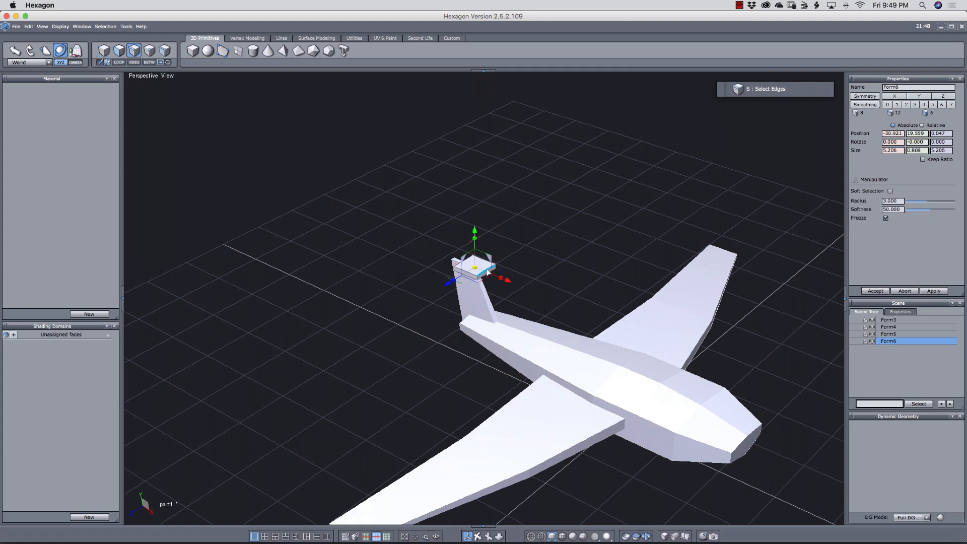
key(shift+x)
middle_drag(473, 280, 597, 302)
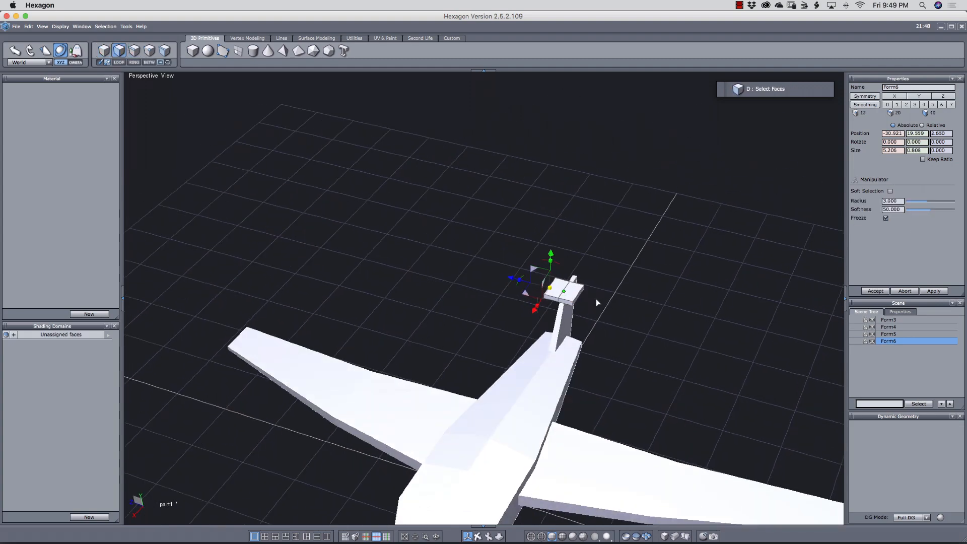
Step: Select both side end faces of the tailplane and stretch them apart along Z to a span of about 19.0
click(576, 294)
middle_drag(459, 311, 524, 316)
click(579, 320)
shift+click(581, 323)
middle_drag(479, 351, 564, 348)
drag(497, 283, 418, 304)
Step: Sweep the tailplane tips back to about X -33.5, narrow them to about 2.9, thin them to about 0.5 and raise them to about Y 19.7
middle_drag(419, 305, 508, 310)
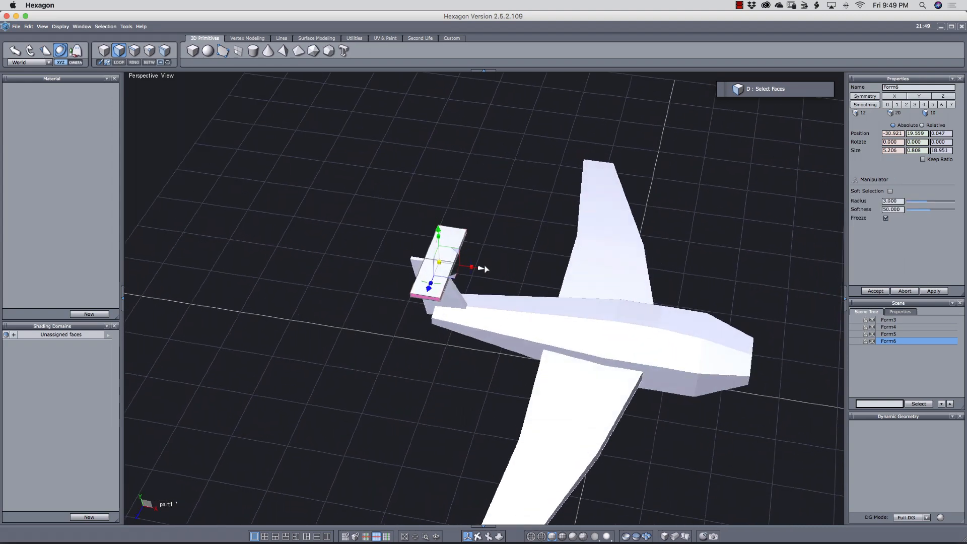
drag(483, 269, 459, 270)
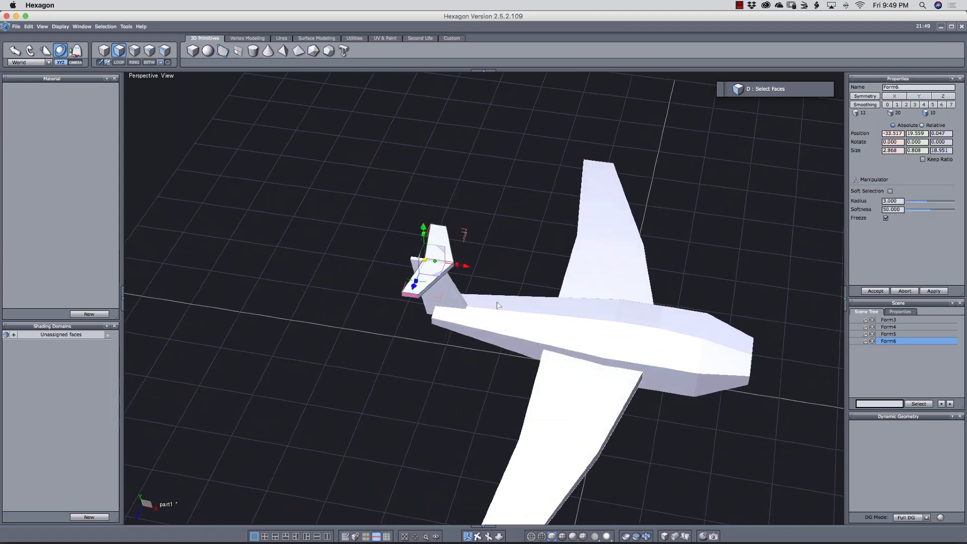
middle_drag(497, 306, 480, 248)
drag(477, 254, 482, 231)
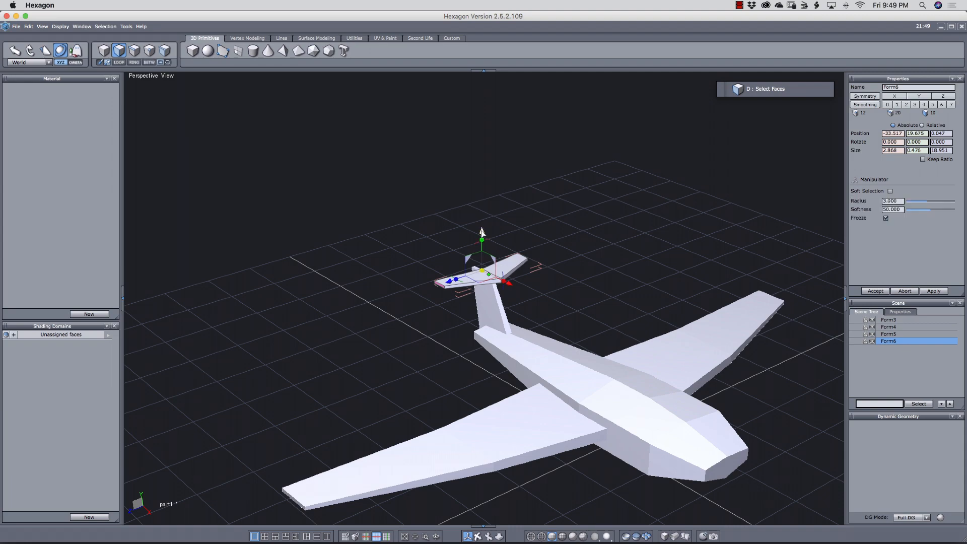
Step: Enlarge the whole tailplane to about 9.5 by 1.2 by 27.1 and move it to about X -34.4, Y 19.1
middle_drag(481, 234, 462, 265)
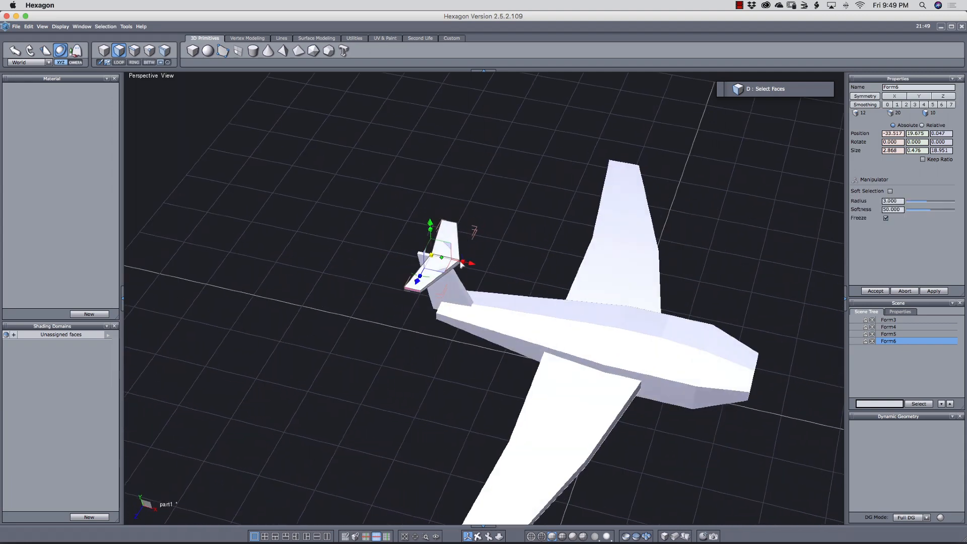
drag(467, 268, 509, 280)
middle_drag(509, 280, 497, 264)
drag(484, 262, 485, 265)
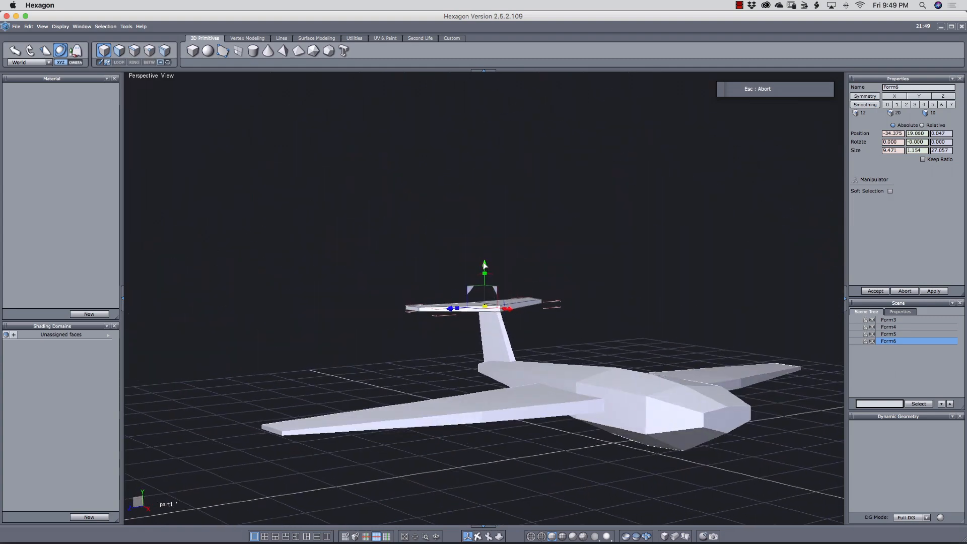
Step: Fine-tune the tailplane's seat on the fin by moving it to about X -34.9, Y 19.0
middle_drag(485, 264, 457, 294)
scroll(468, 332, up, 4)
drag(436, 292, 436, 294)
middle_drag(436, 294, 562, 404)
drag(414, 307, 409, 308)
Step: Examine the aircraft's overall proportions in a straight front view and from several perspective angles
scroll(513, 310, down, 5)
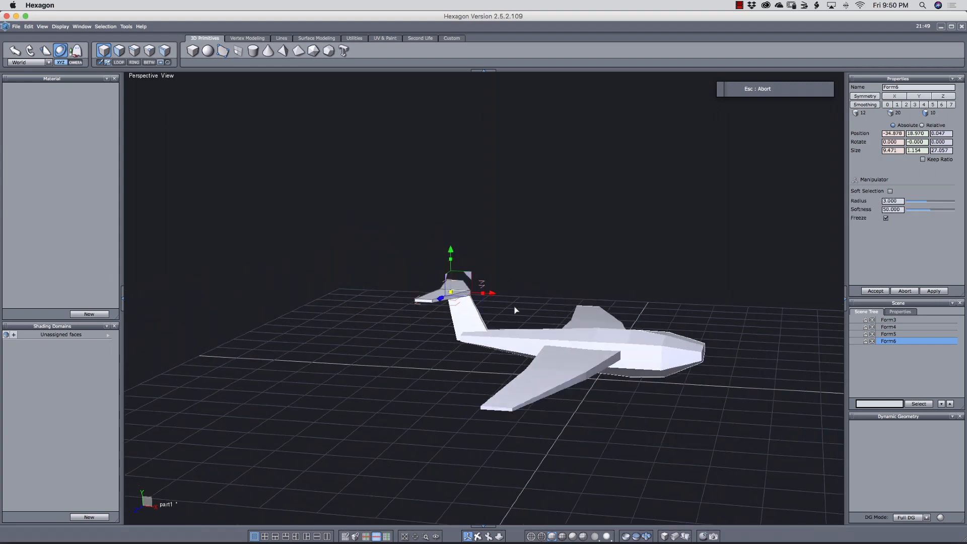
scroll(516, 311, down, 2)
middle_drag(553, 317, 479, 320)
middle_drag(636, 339, 594, 346)
scroll(613, 367, up, 4)
key(0)
scroll(584, 340, down, 3)
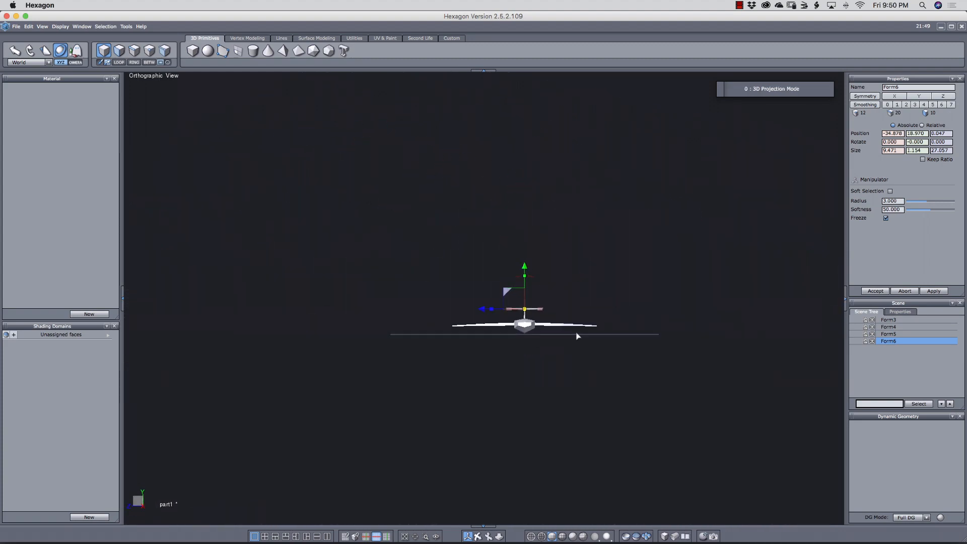
scroll(578, 337, up, 2)
key(0)
middle_drag(392, 363, 552, 376)
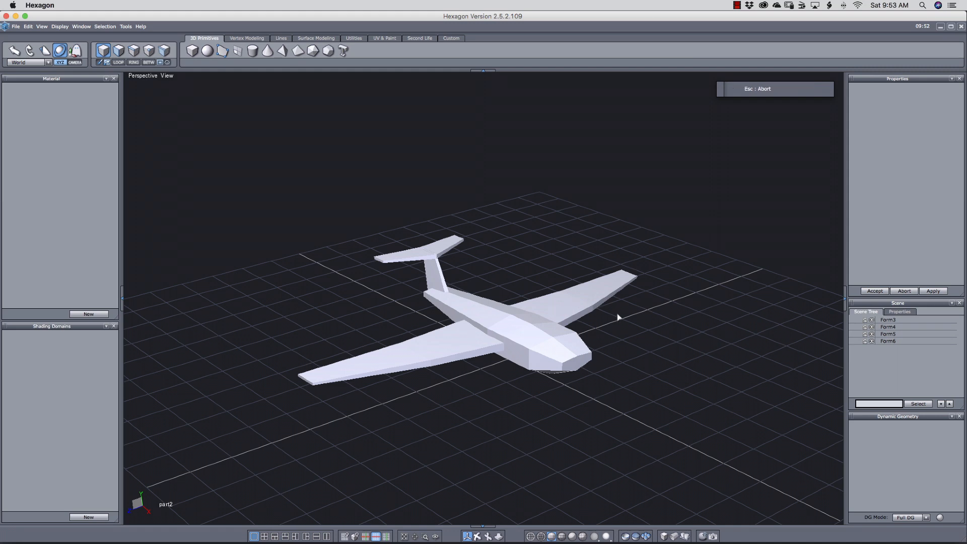
Step: Inspect the fuselage and isolate the wings to view them alone, restoring the whole aircraft to view
middle_drag(624, 347, 684, 362)
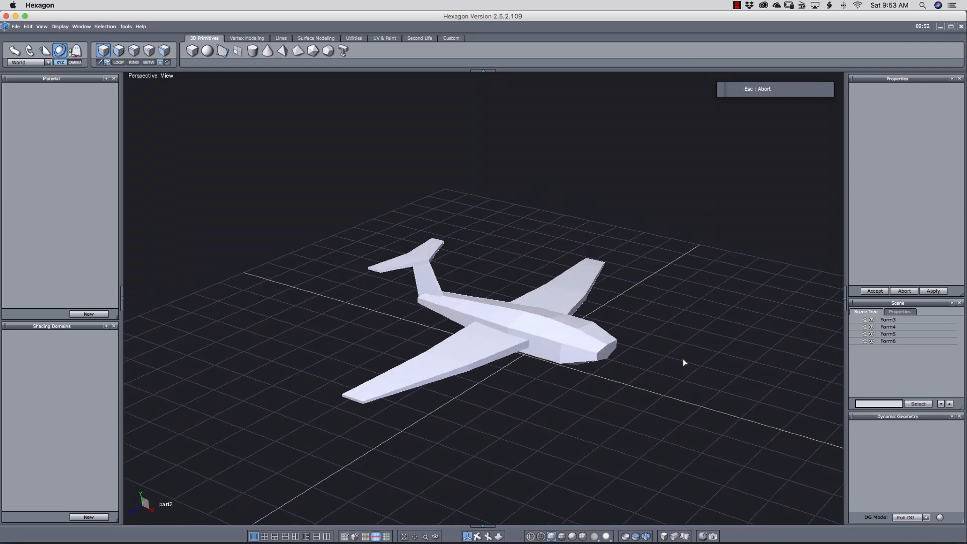
click(567, 336)
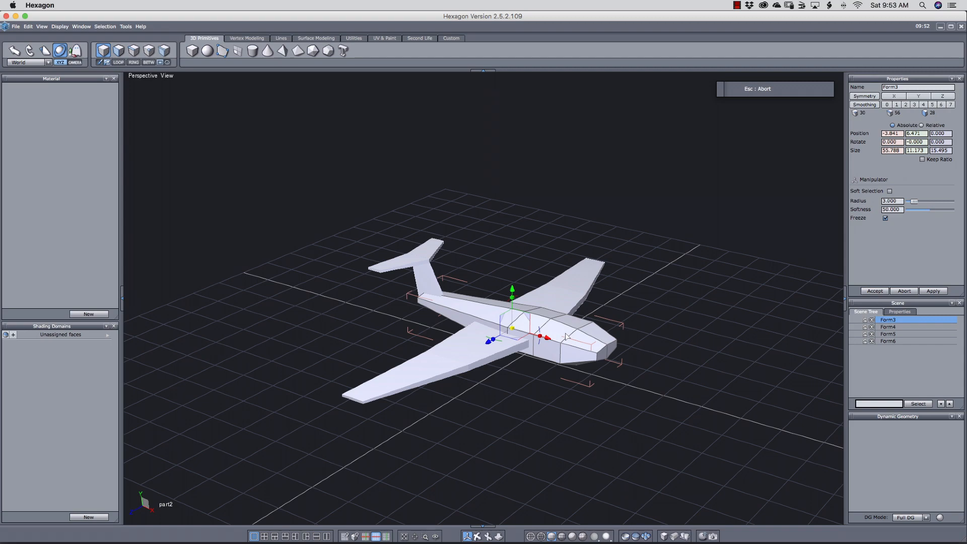
key(Escape)
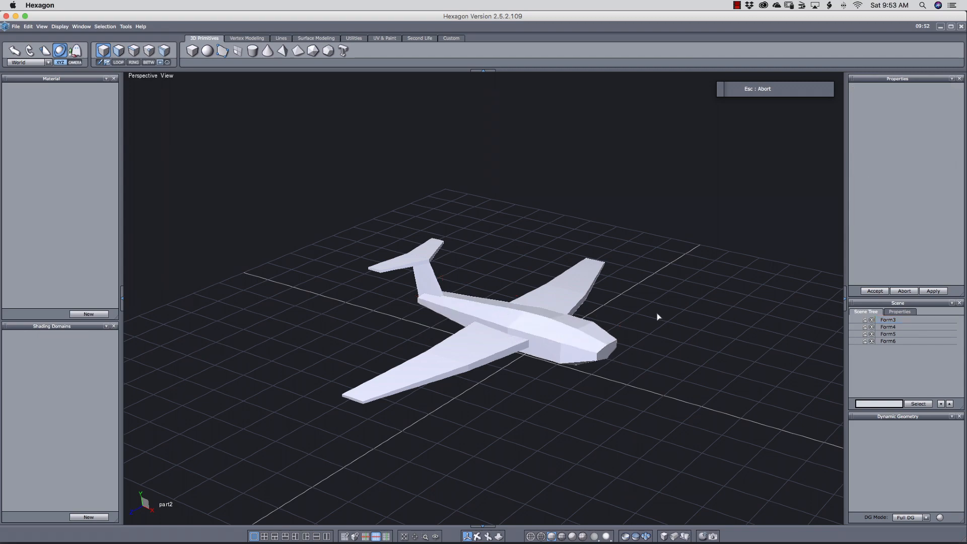
middle_drag(659, 348, 620, 342)
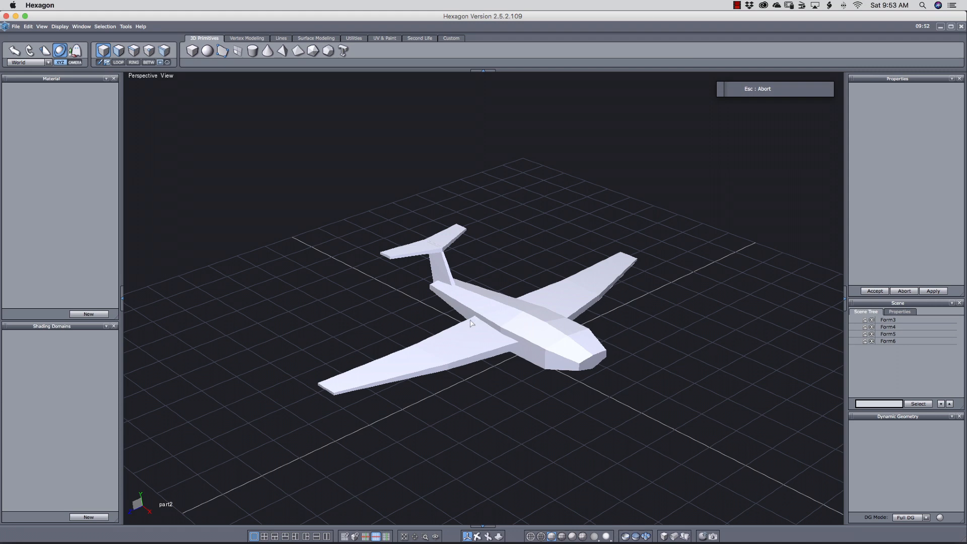
click(474, 346)
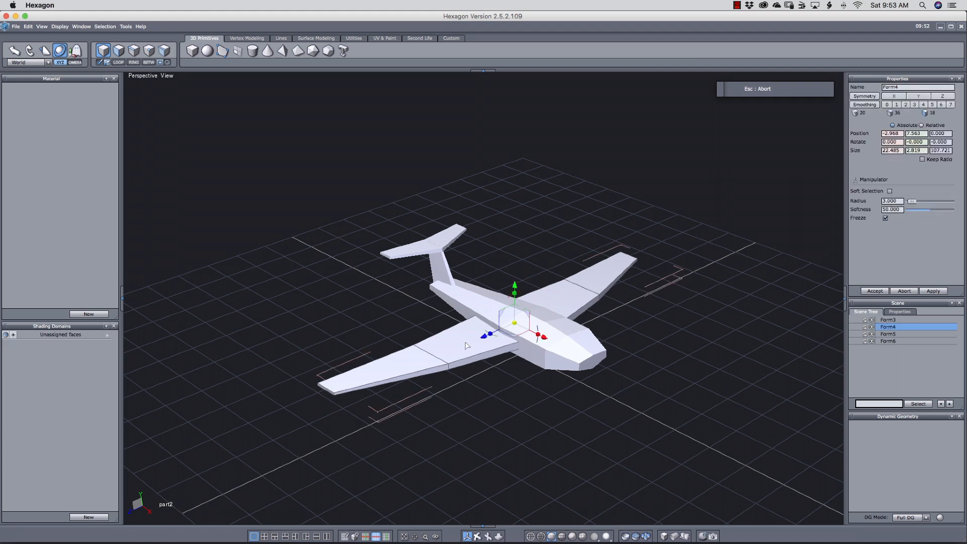
key(super+shift+i)
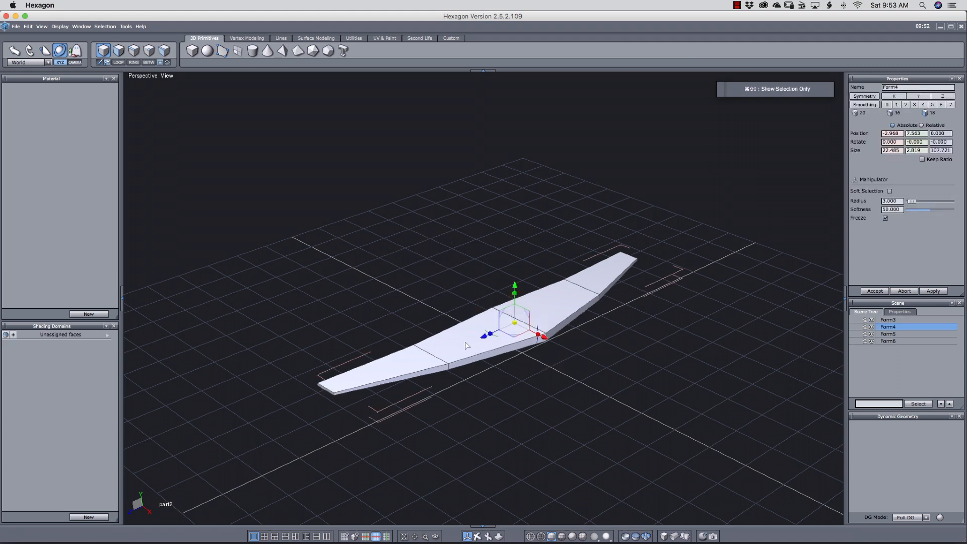
key(super+shift+i)
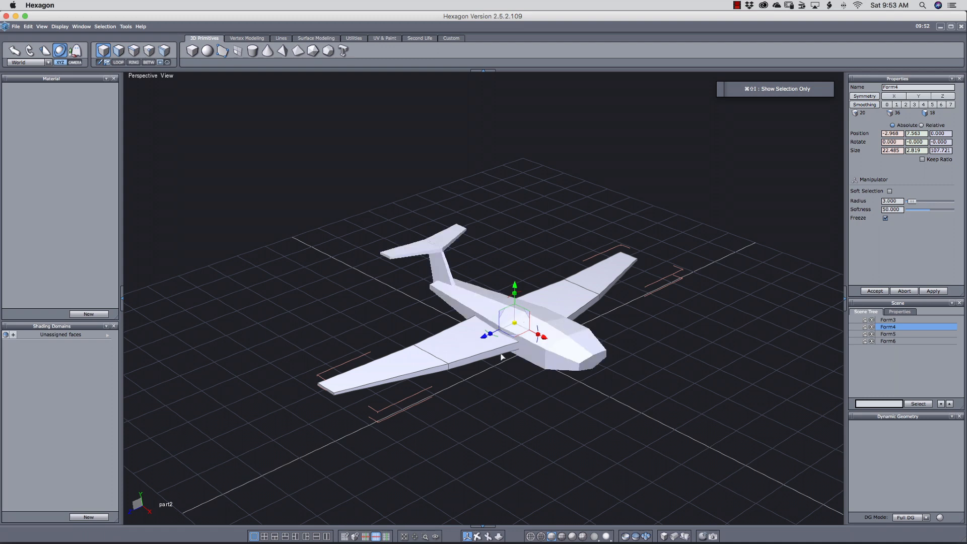
Step: Examine the tailplane and the nose up close, centring the view point on each of them
click(418, 253)
key(shift+1)
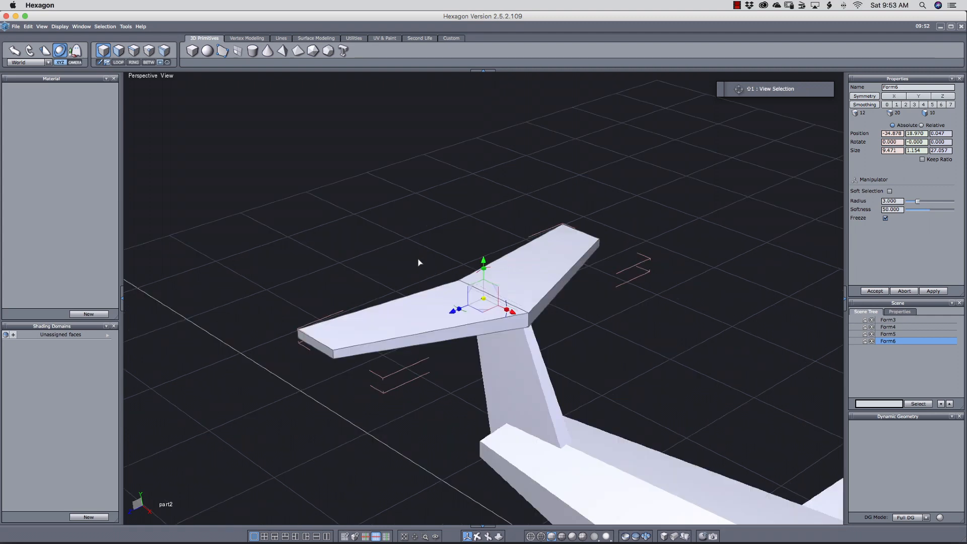
scroll(570, 349, down, 3)
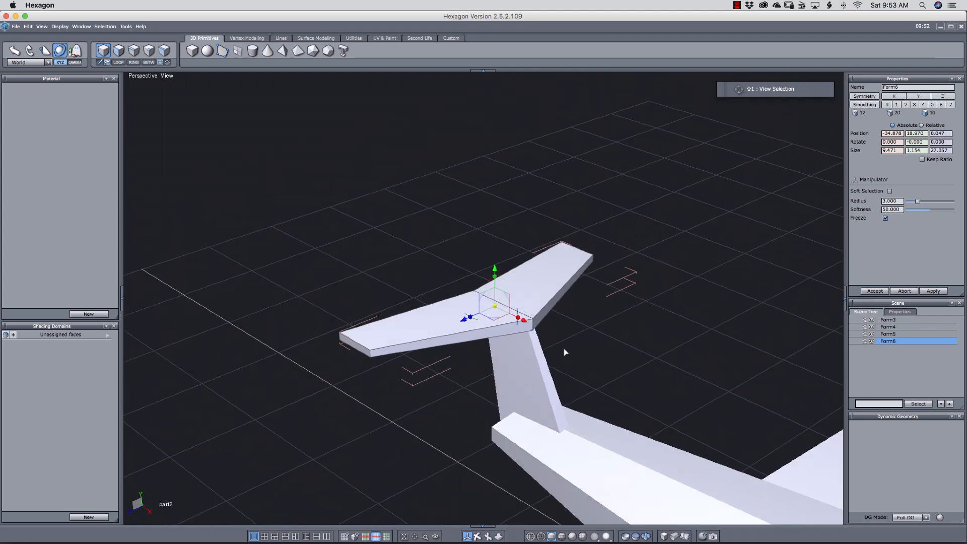
key(1)
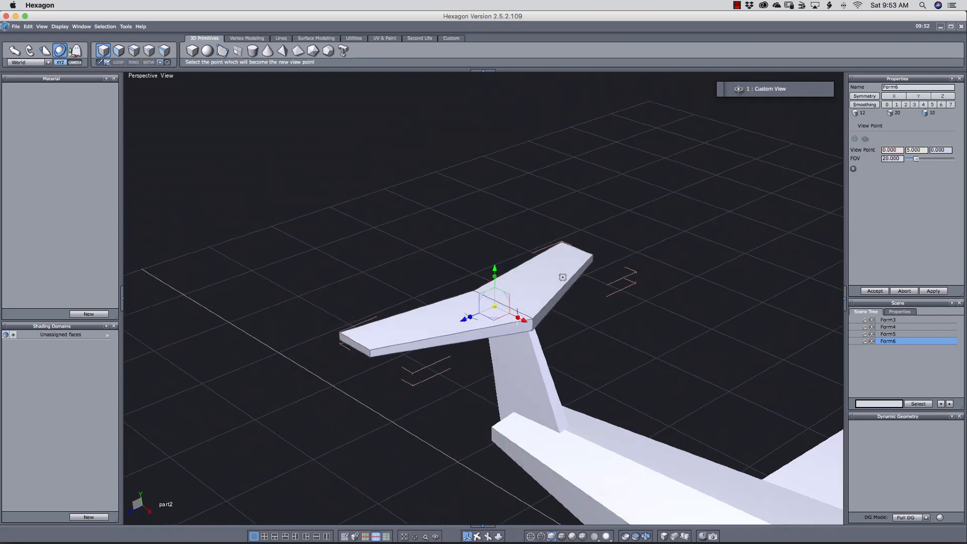
click(473, 290)
right_drag(375, 258, 596, 269)
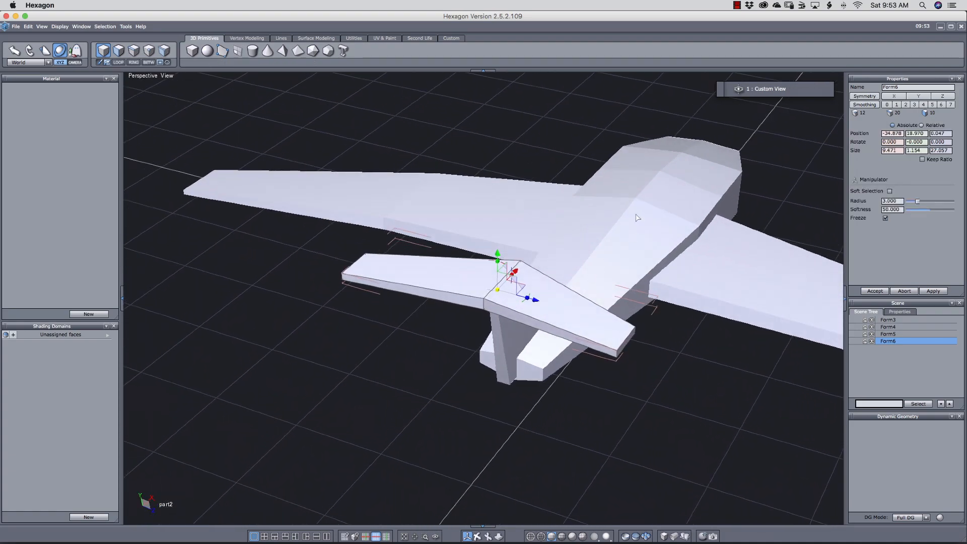
key(a)
click(687, 138)
right_drag(686, 176, 613, 282)
middle_drag(613, 282, 638, 275)
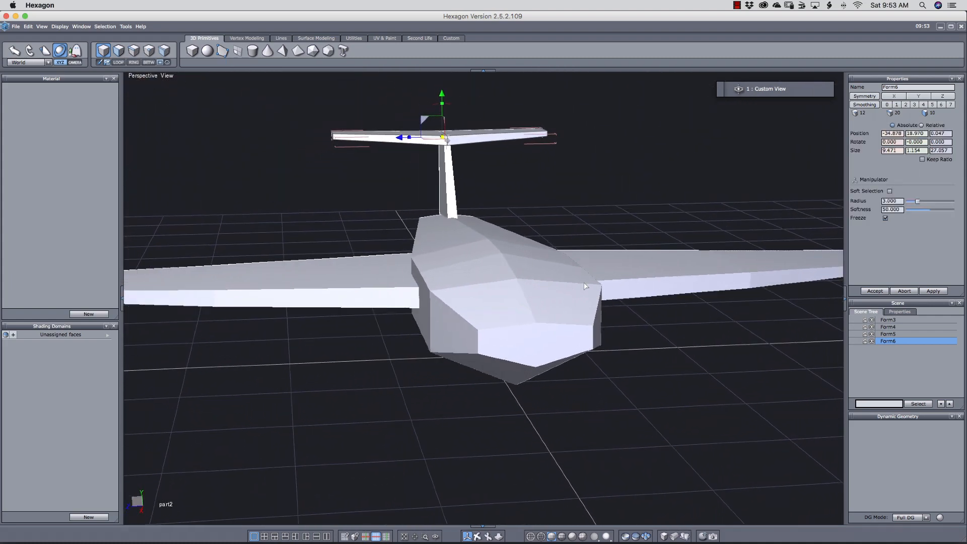
scroll(556, 288, down, 5)
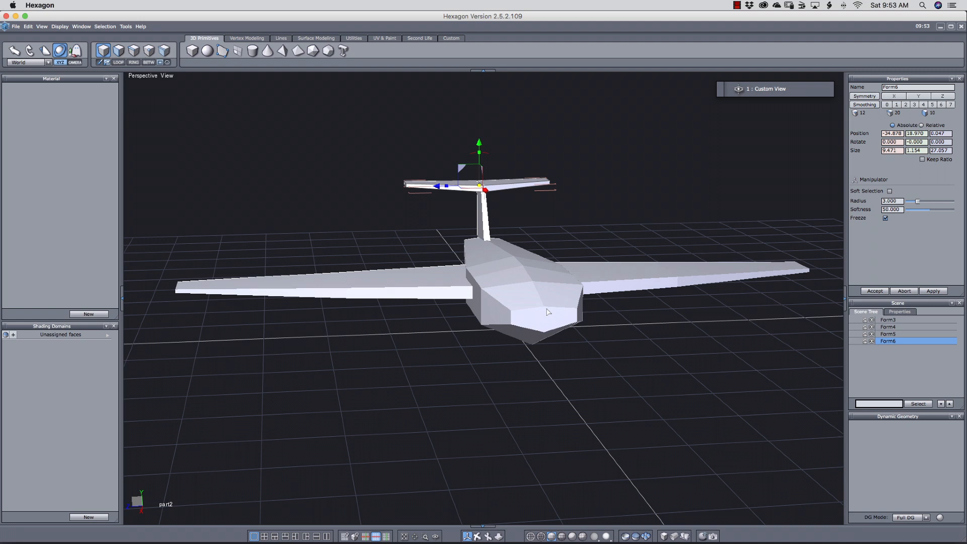
Step: Compare smoothed and flat solid shading on the aircraft, return to flat solid and clear the selection
key(Down)
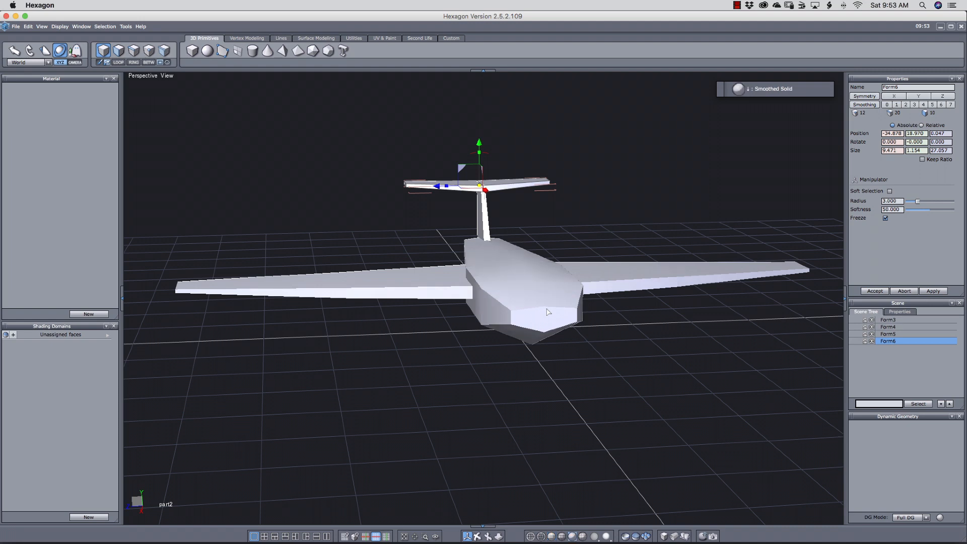
key(Up)
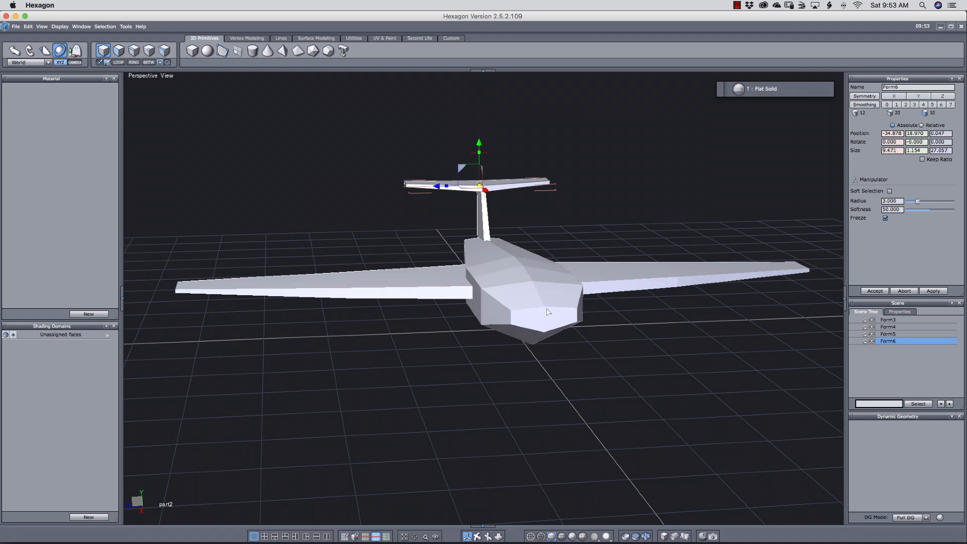
key(Down)
middle_drag(547, 312, 651, 341)
key(Up)
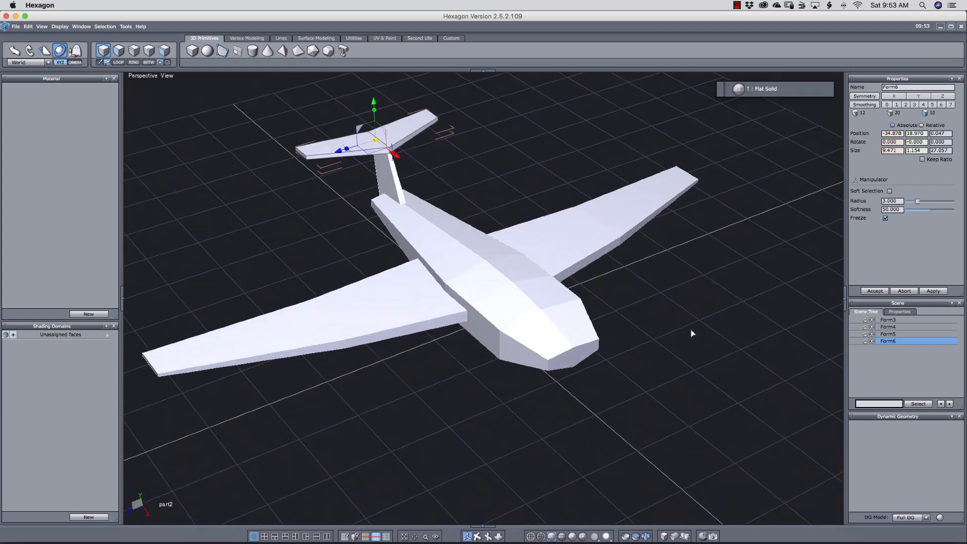
key(Escape)
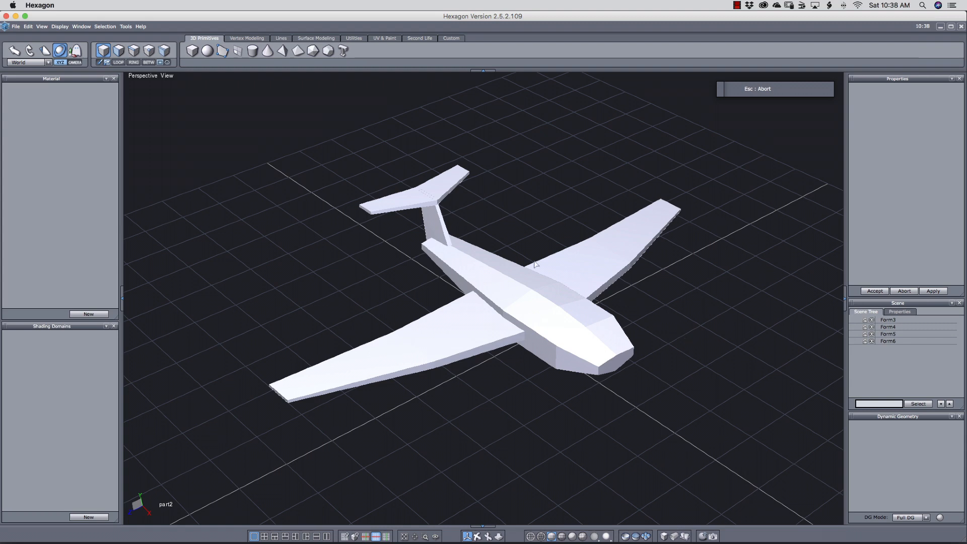
Step: Frame the fuselage in the view and select the crosswise edge on its top beside the wing root
middle_drag(627, 292, 605, 276)
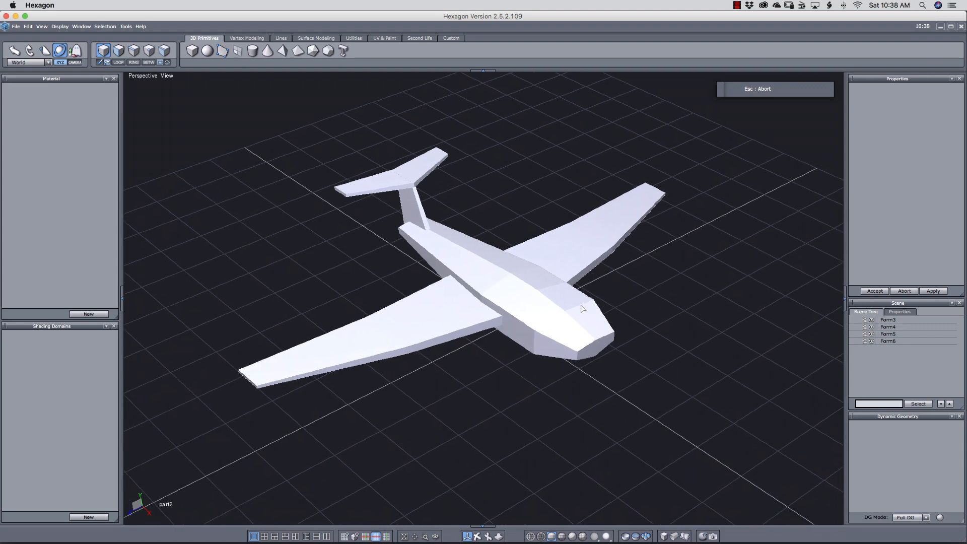
click(582, 309)
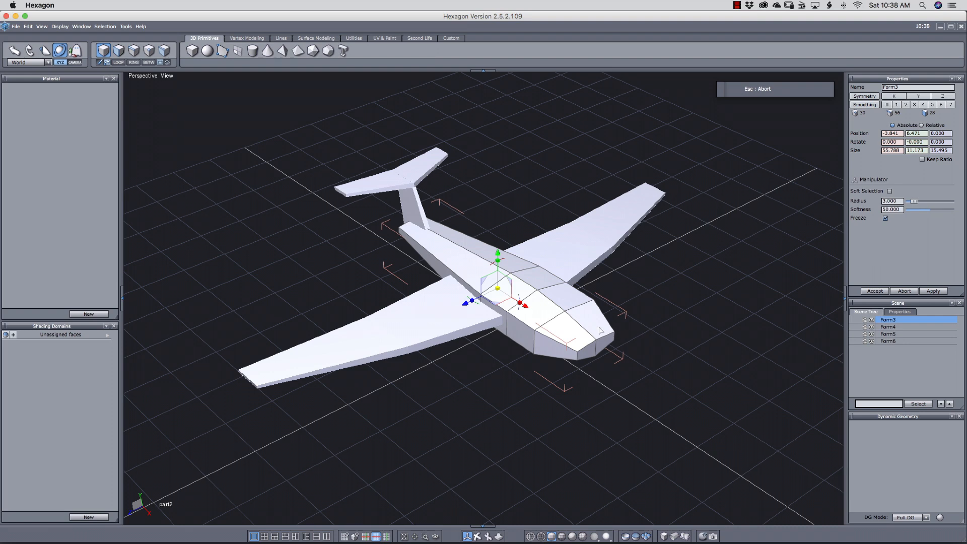
key(shift+1)
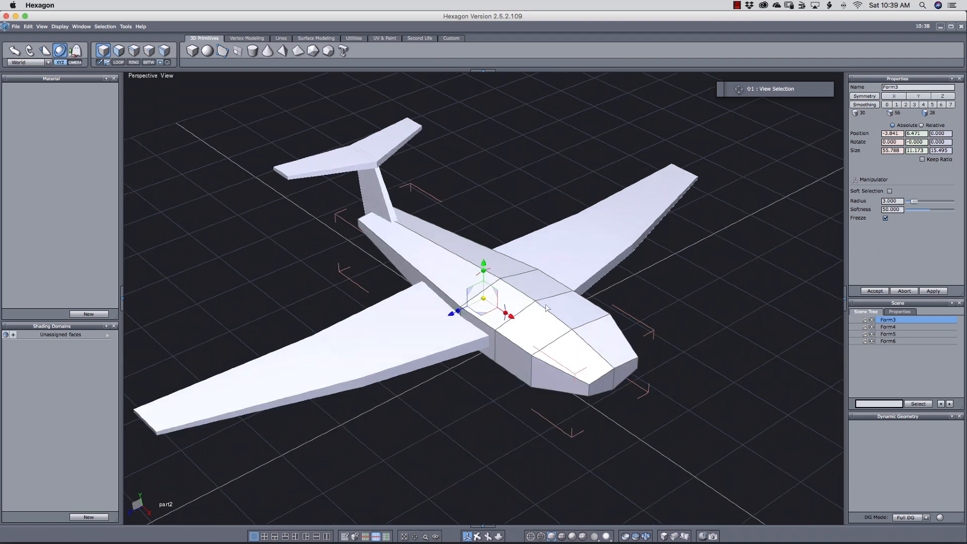
key(s)
click(521, 310)
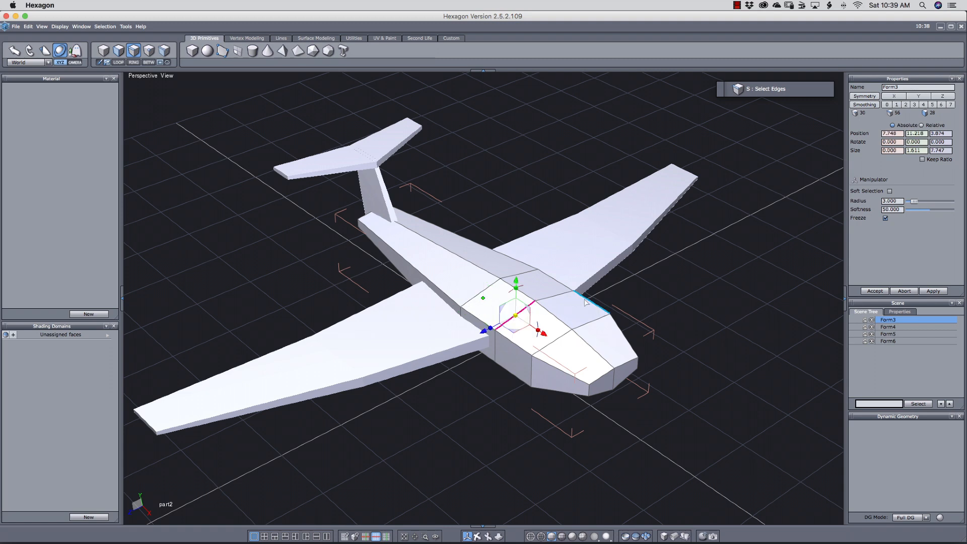
Step: Try ring selections from the fuselage's crosswise top edge and undo back to that single edge
key(alt+r)
click(558, 300)
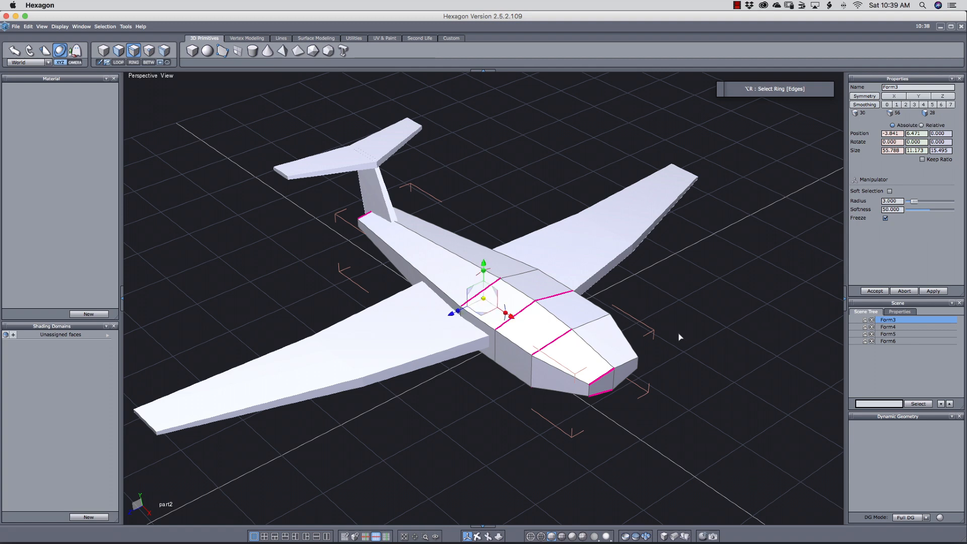
key(alt+r)
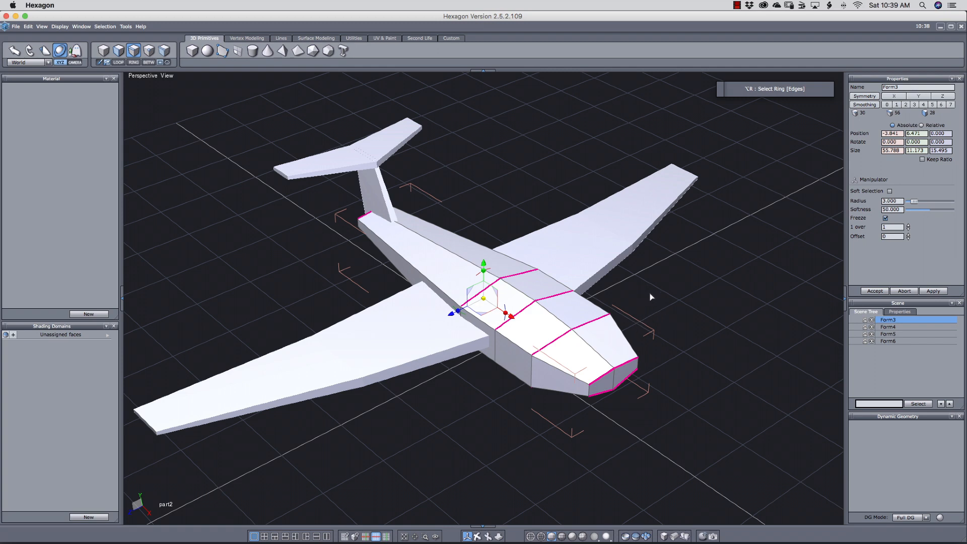
key(super+z)
key(super+z)
key(super+z)
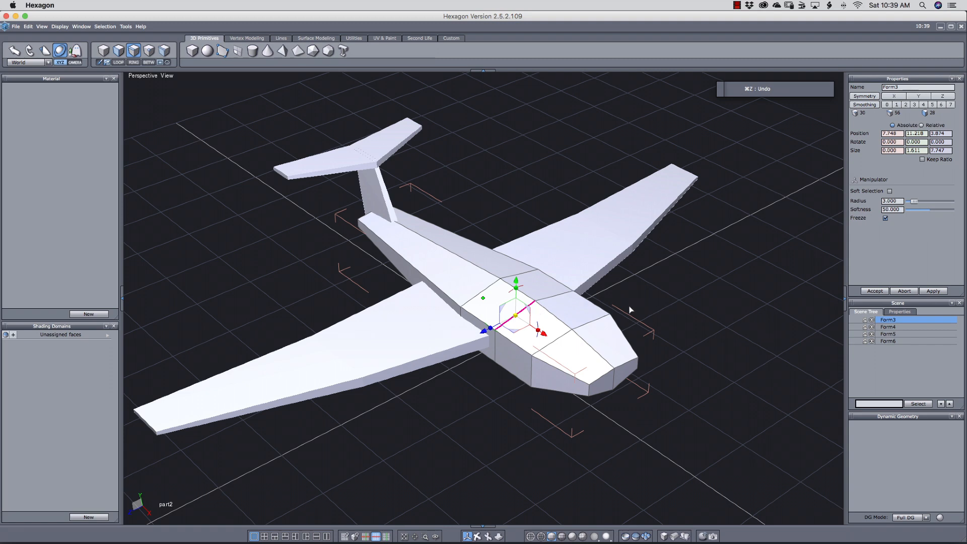
Step: Try selecting the loop and rings of crosswise fuselage edges and connecting them, and undo the connection and edge selection
key(alt+e)
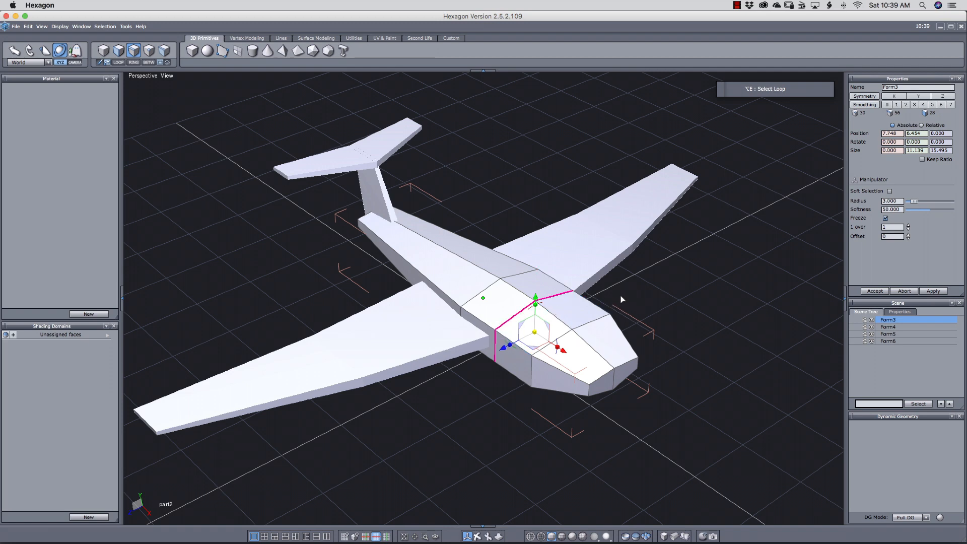
key(alt+r)
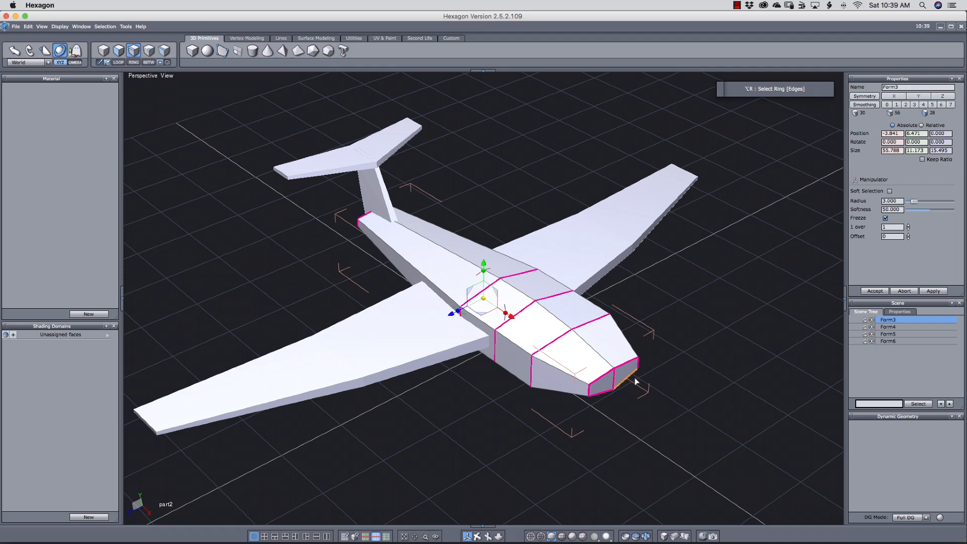
shift+click(614, 379)
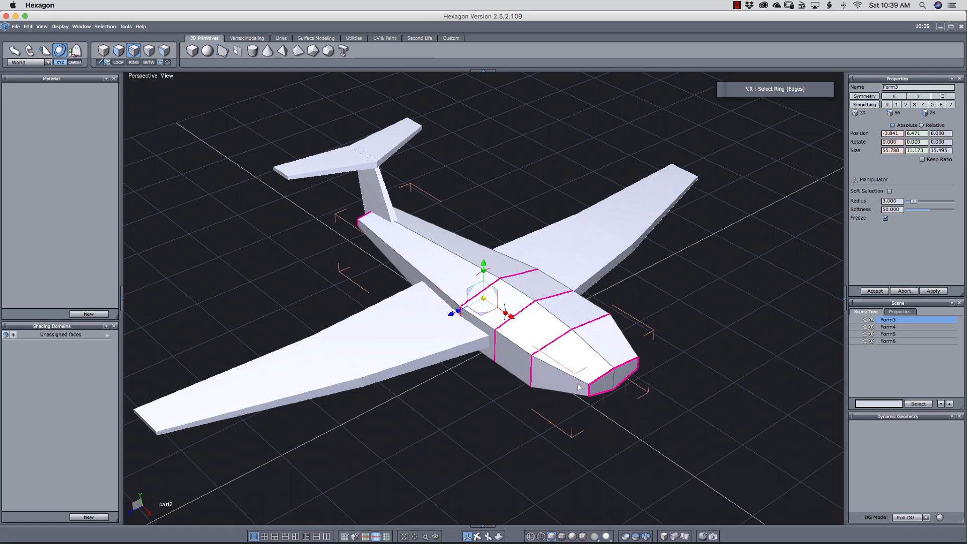
key(shift+x)
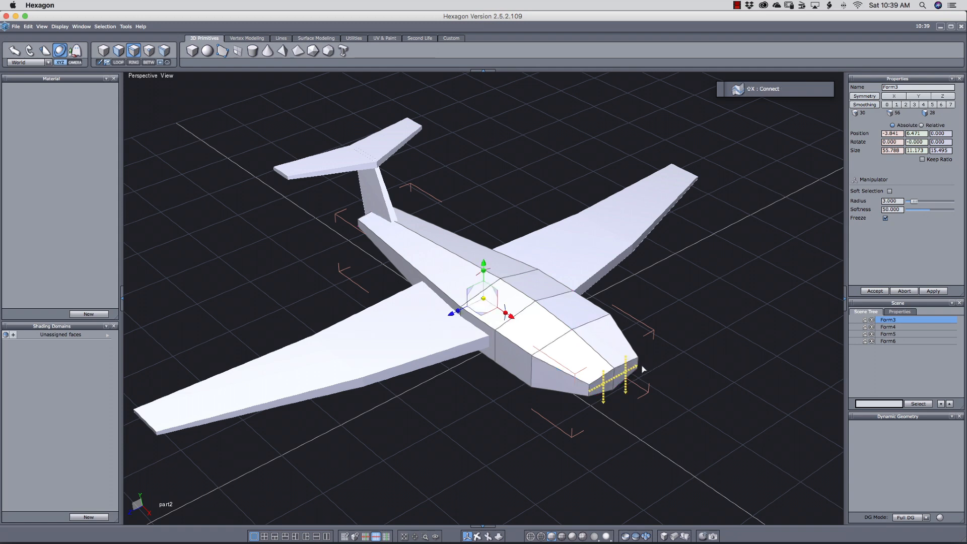
key(super+z)
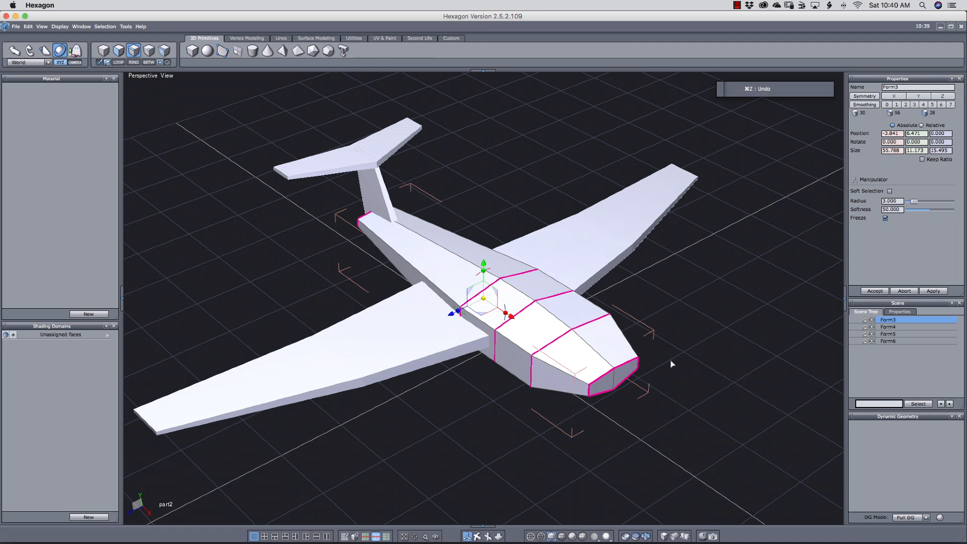
key(super+z)
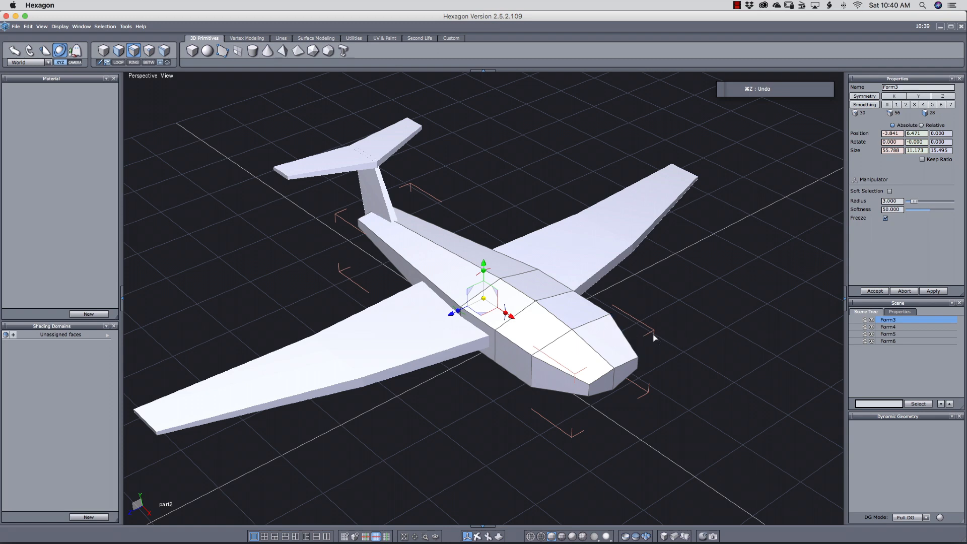
Step: Select the loop of faces around the fuselage behind the nose section, convert it to border edges and connect them
key(s)
click(541, 336)
key(d)
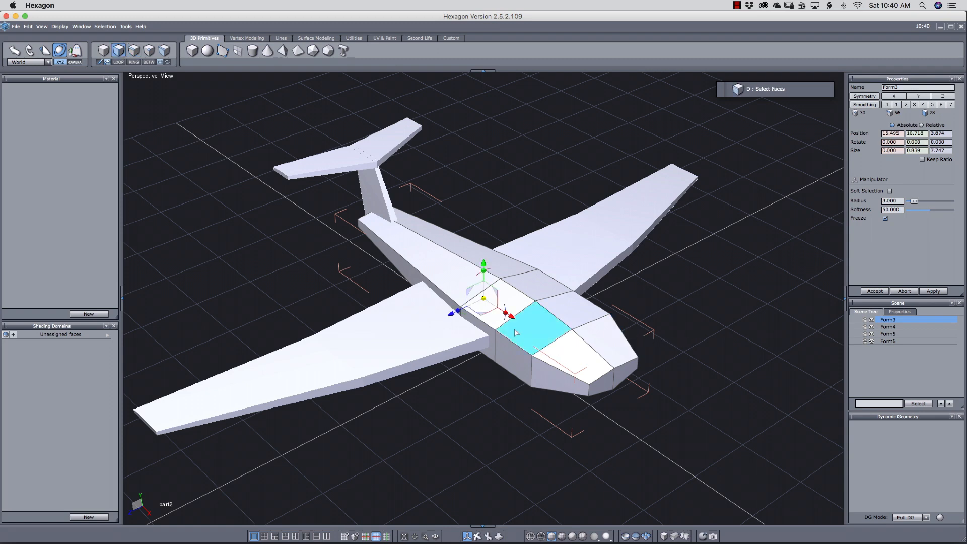
click(518, 333)
key(alt+e)
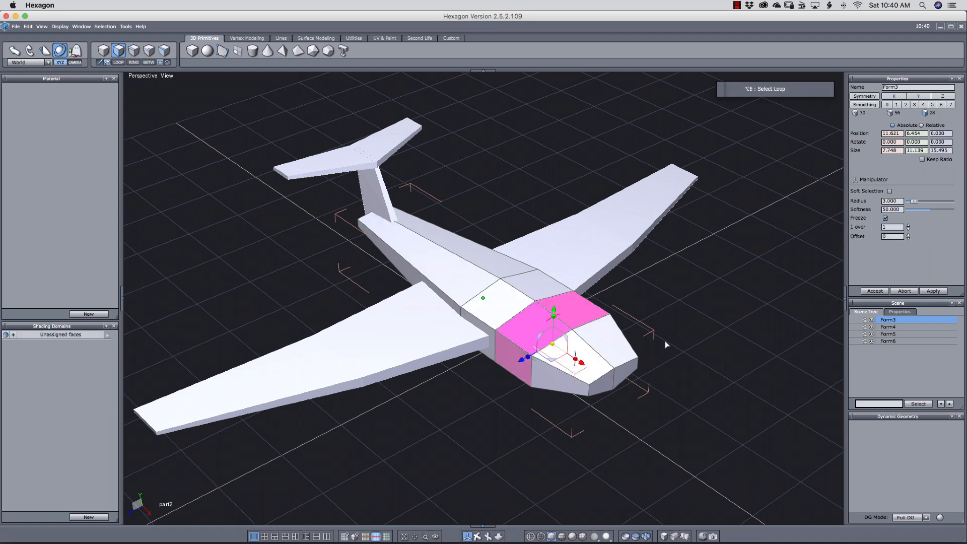
key(alt+e)
key(alt+e)
key(alt+b)
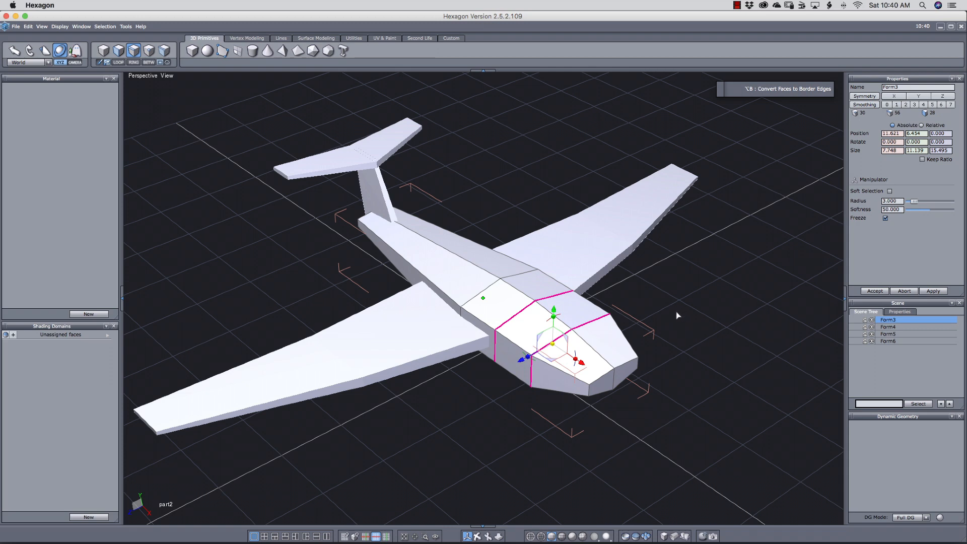
key(shift+x)
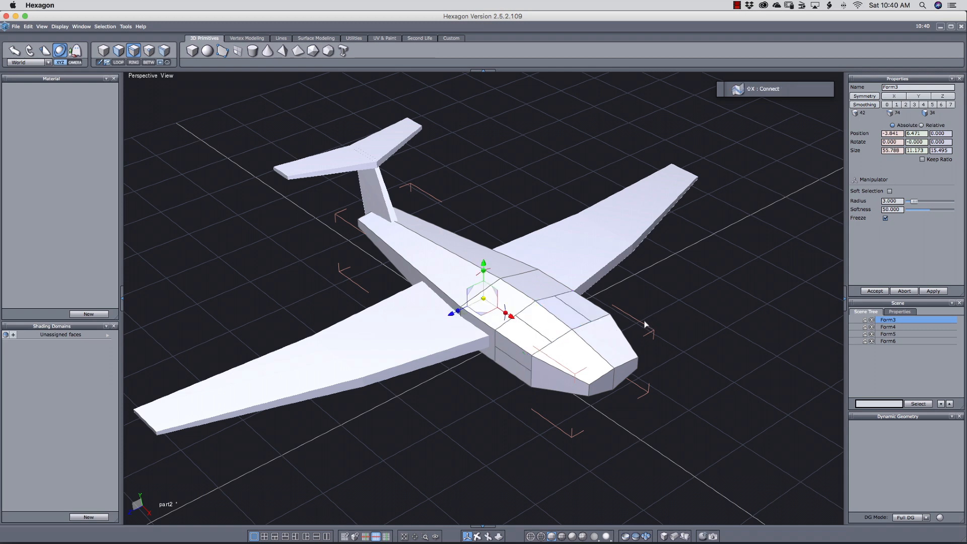
Step: Try to shift the centre point on the fuselage's top behind the nose rearward along X, and undo the move
key(a)
click(552, 343)
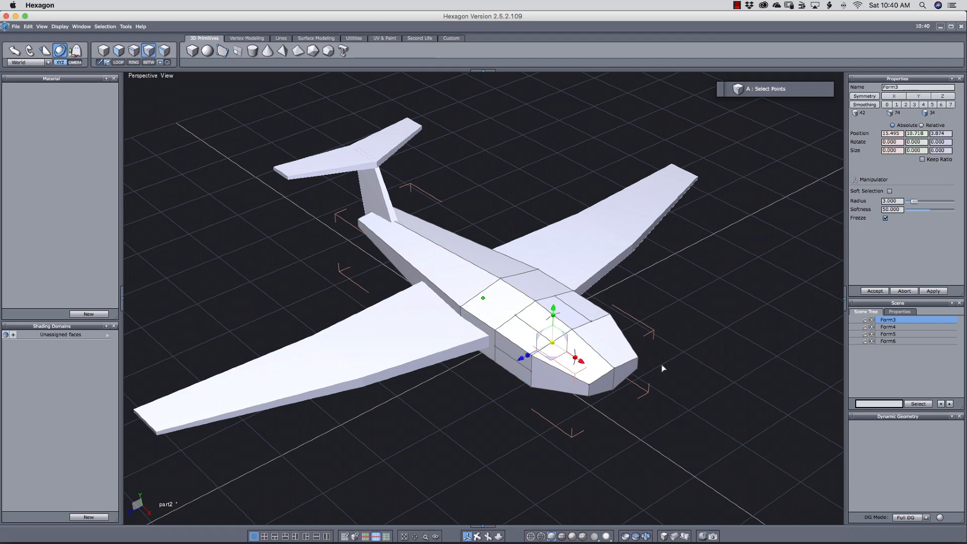
mouse_move(577, 363)
mouse_down()
mouse_move(565, 357)
mouse_move(578, 366)
mouse_up()
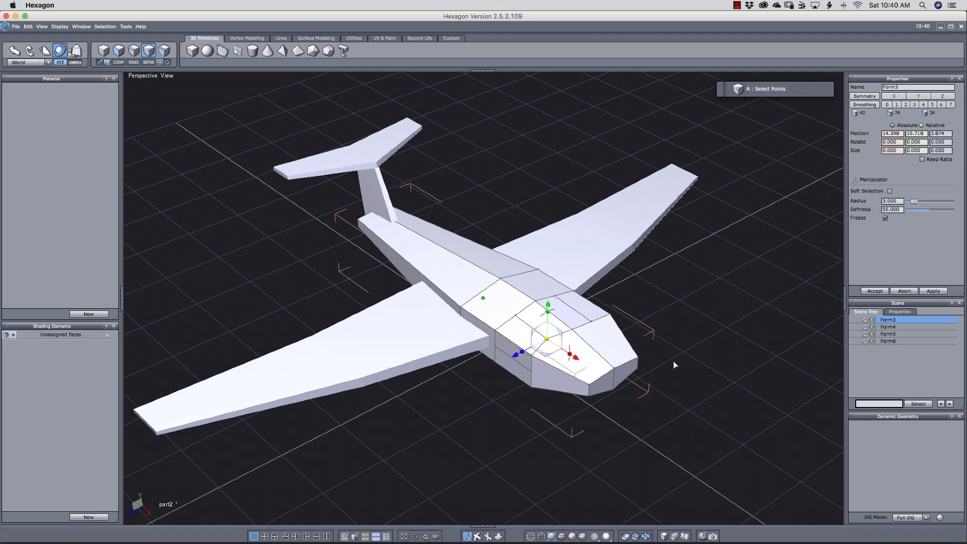
key(super+z)
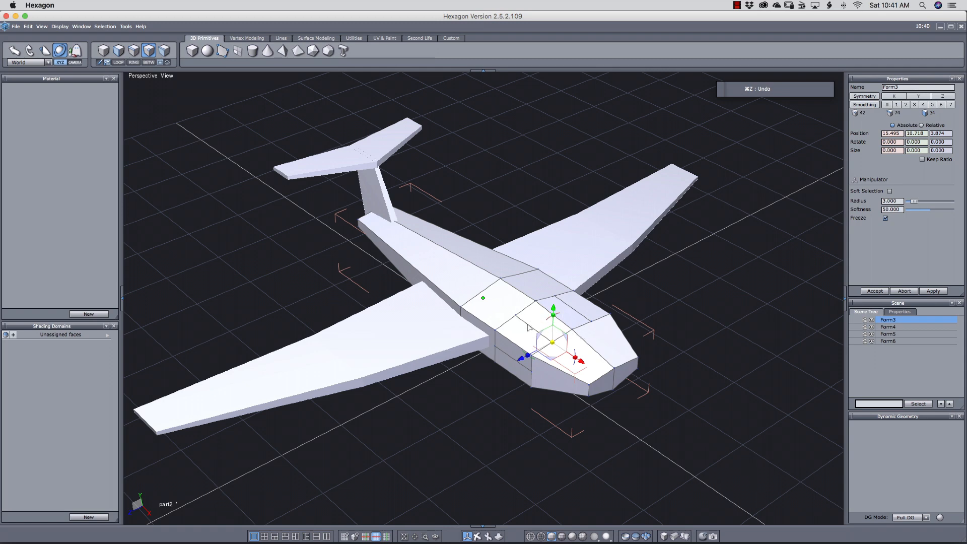
Step: Select the lengthwise edges across the fuselage's top section with Select Between, connect them, and raise the two middle crosswise edges
key(s)
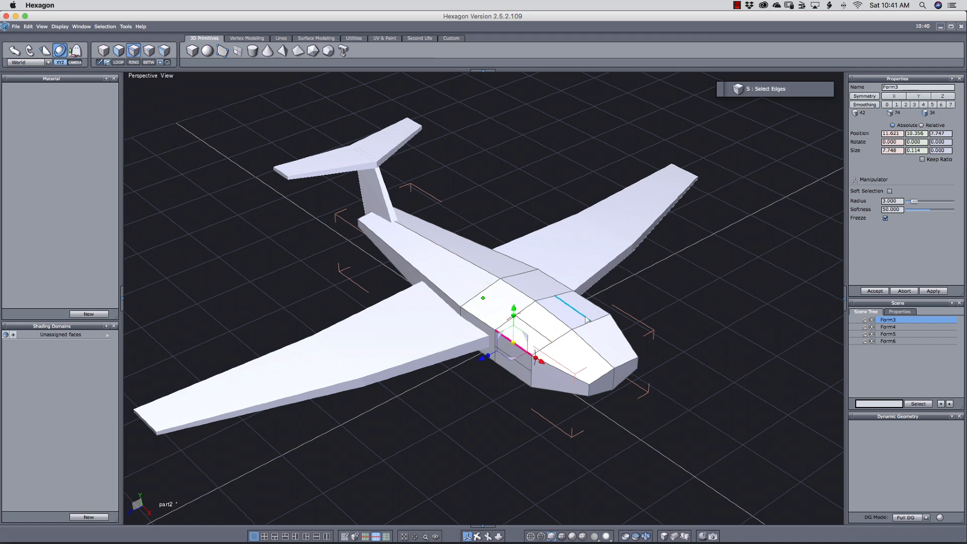
click(513, 343)
key(u)
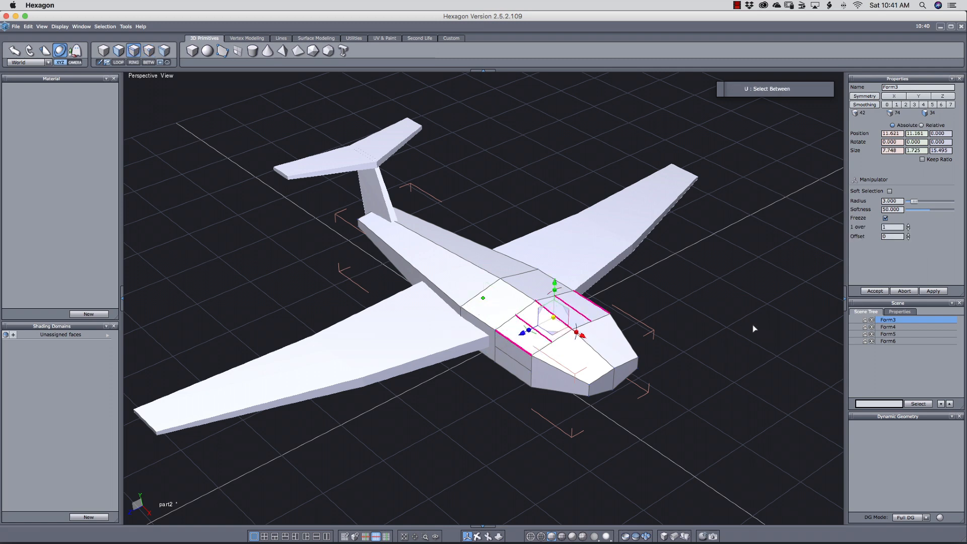
key(shift+x)
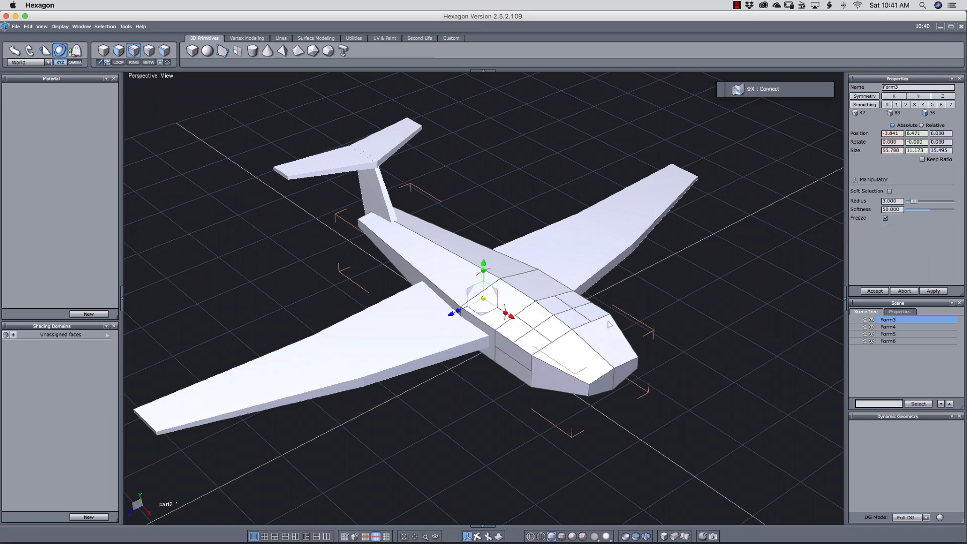
click(544, 325)
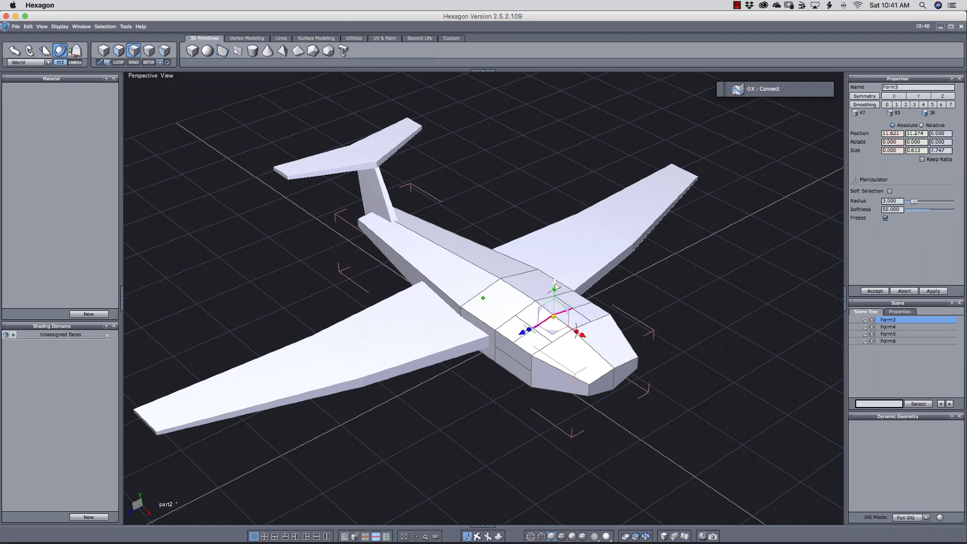
drag(556, 285, 558, 268)
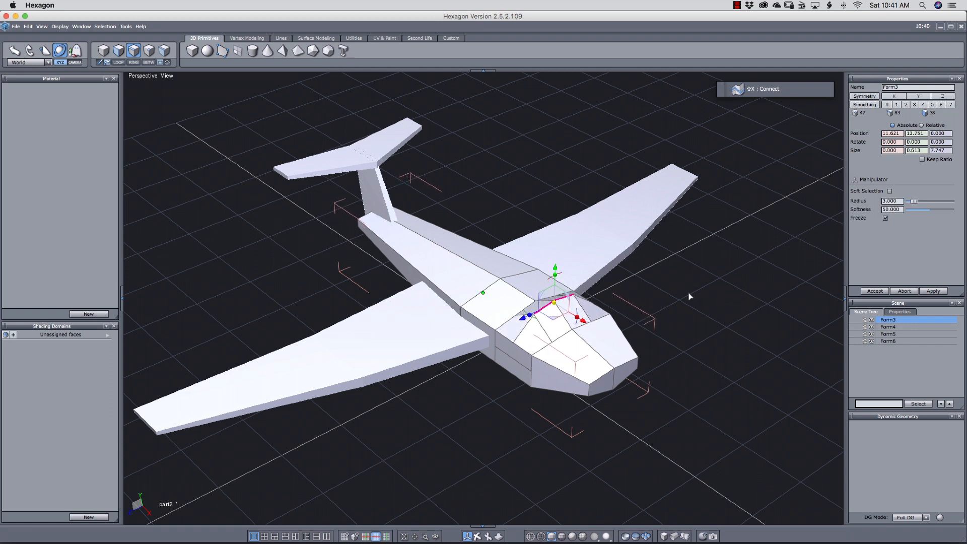
Step: Undo the raised edges, both connections and the edge selections, back to the undivided fuselage section behind the nose
key(super+z)
key(super+z)
key(super+z)
key(super+z)
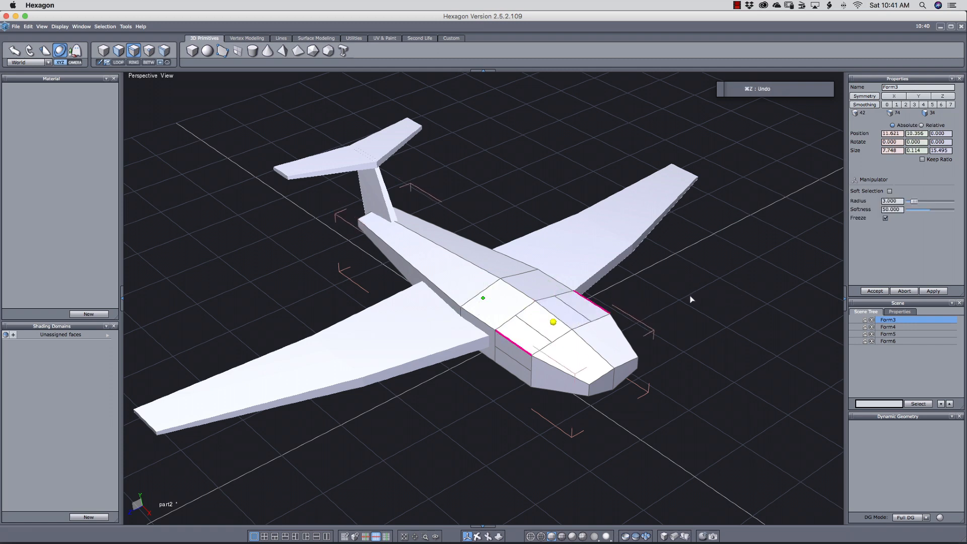
key(super+z)
key(super+z)
key(super+z)
key(super+z)
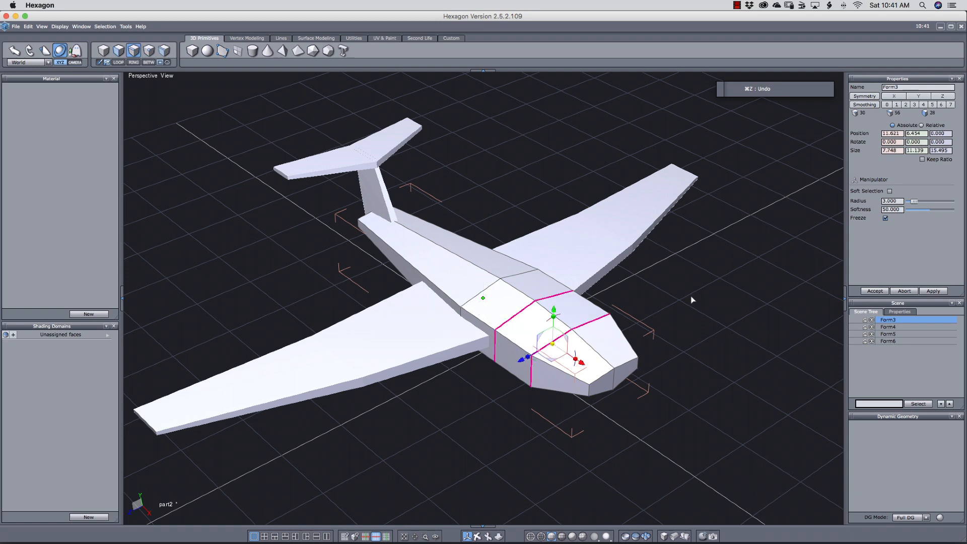
key(super+z)
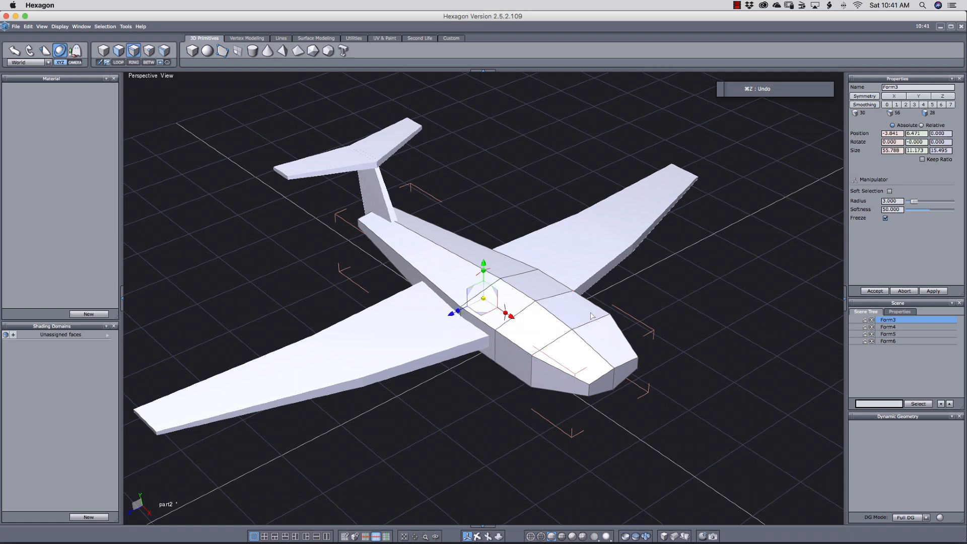
Step: Try inverting the selection of the two top faces behind the nose and cutting the rest, and undo the cut
key(d)
click(535, 333)
shift+click(579, 308)
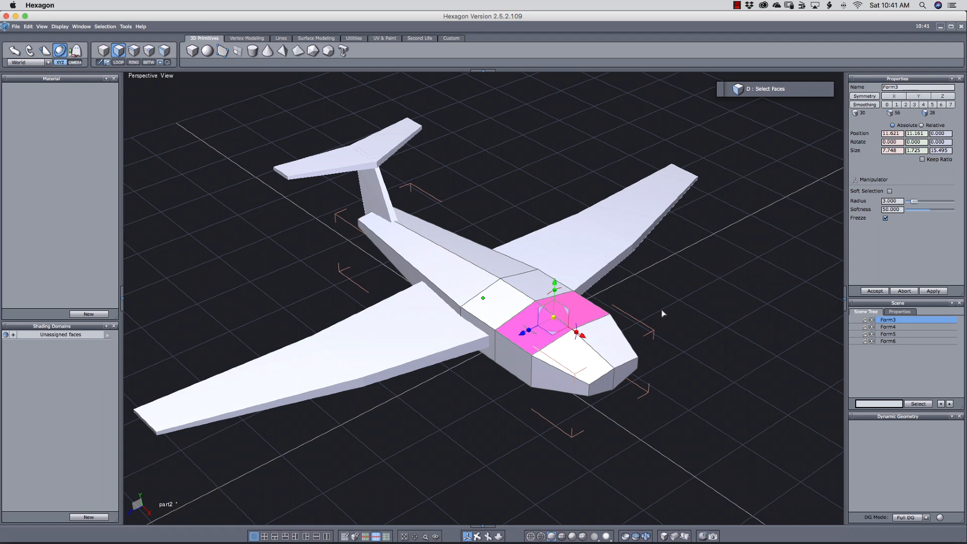
key(alt+i)
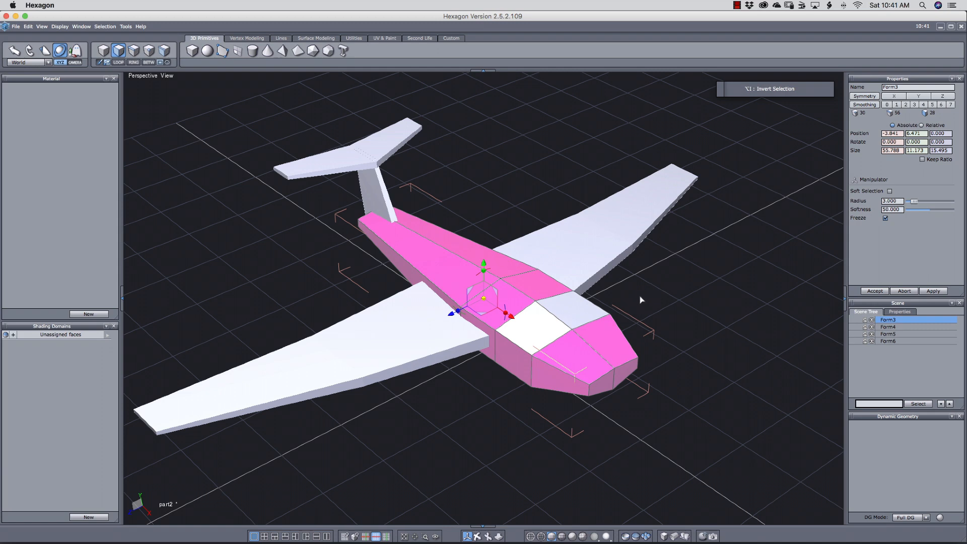
key(super+x)
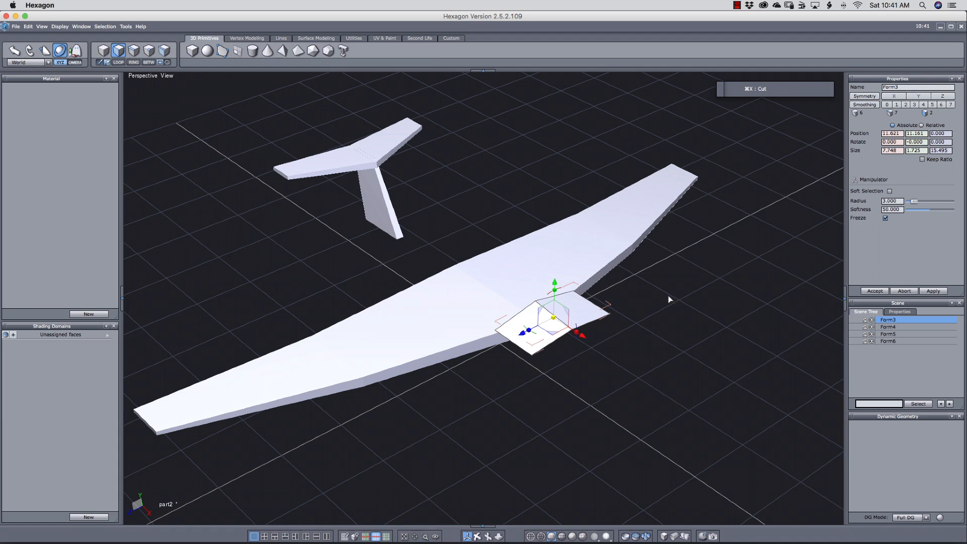
key(super+z)
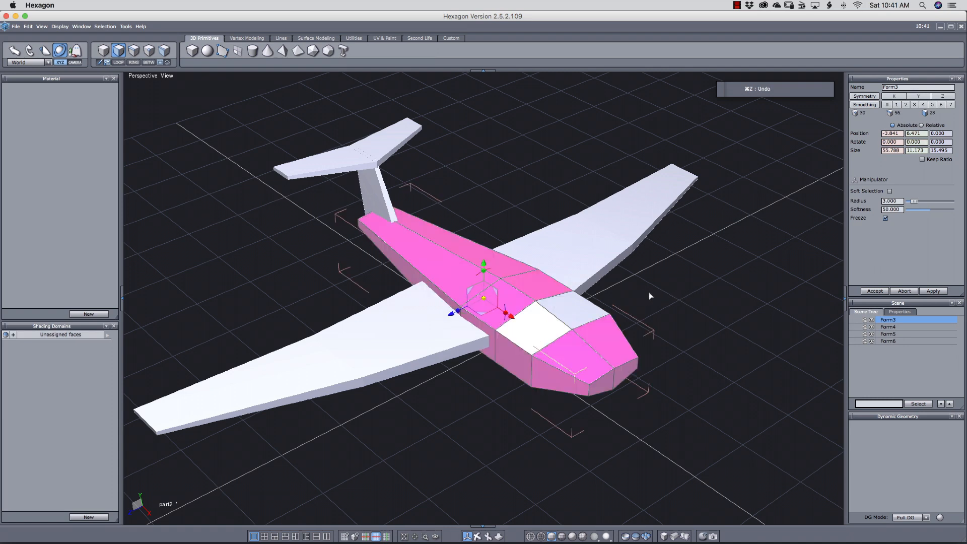
Step: Cut the two top faces behind the nose section out of the fuselage and paste them as a separate object
click(667, 294)
click(521, 330)
shift+click(574, 305)
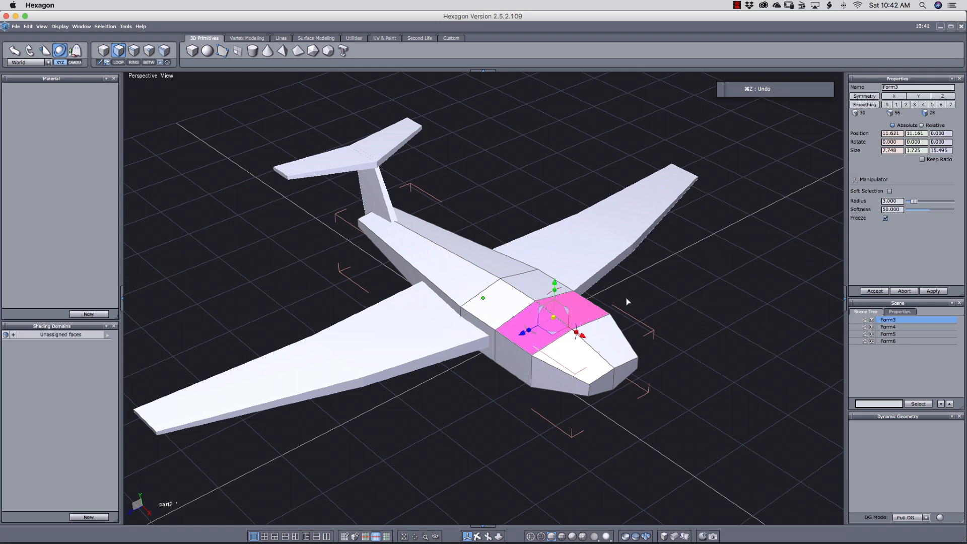
key(super+x)
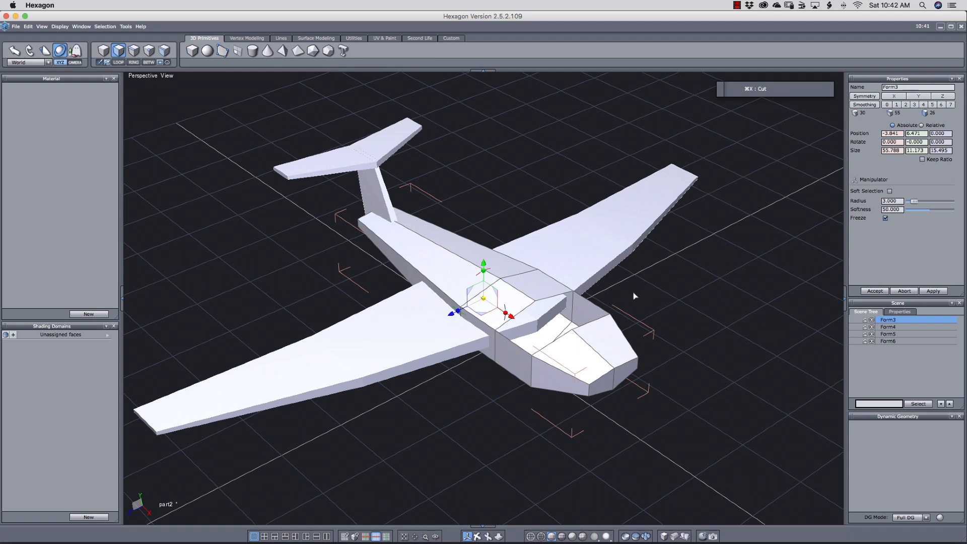
key(super+v)
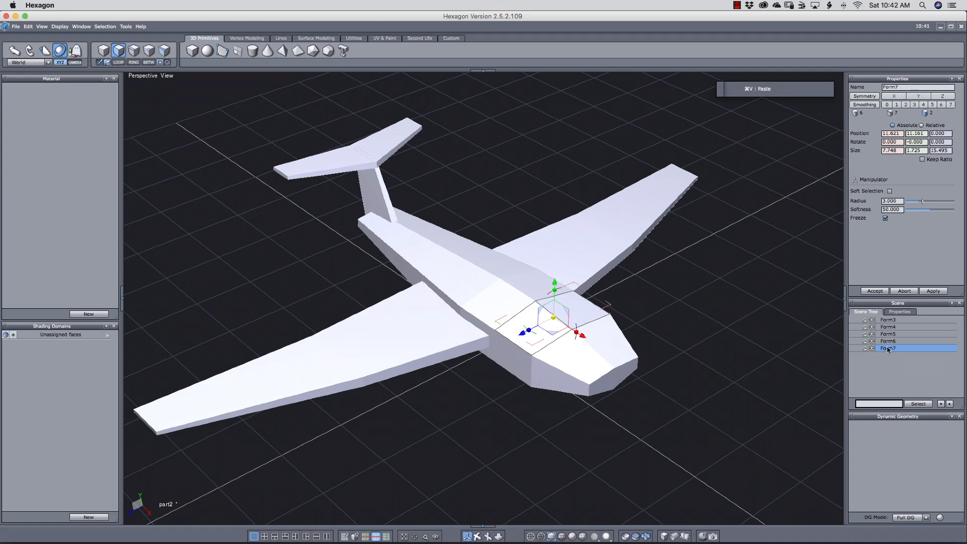
Step: Raise the pasted panel above the fuselage opening to about Y 14.8 and weld it with the fuselage into one object
drag(556, 283, 556, 263)
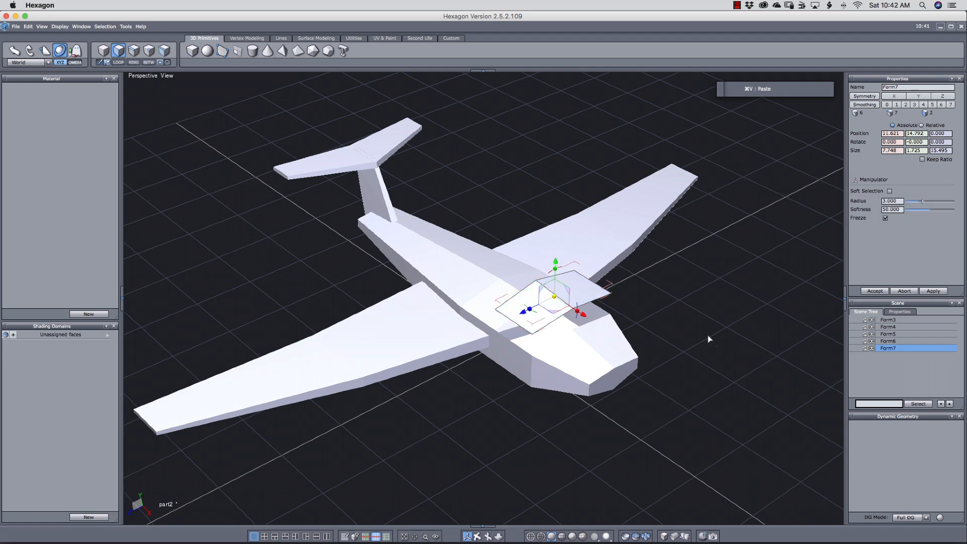
click(540, 316)
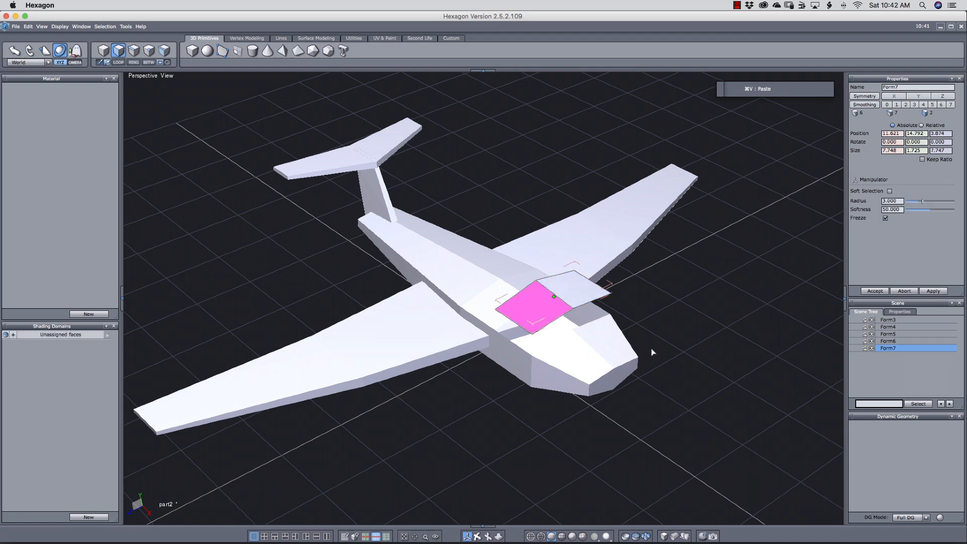
key(f)
click(603, 361)
shift+click(568, 313)
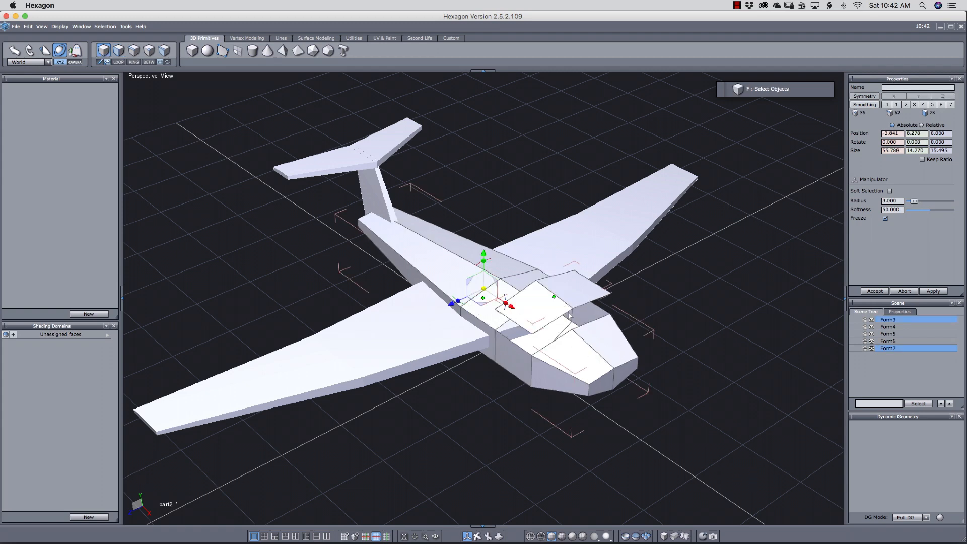
key(super+shift+c)
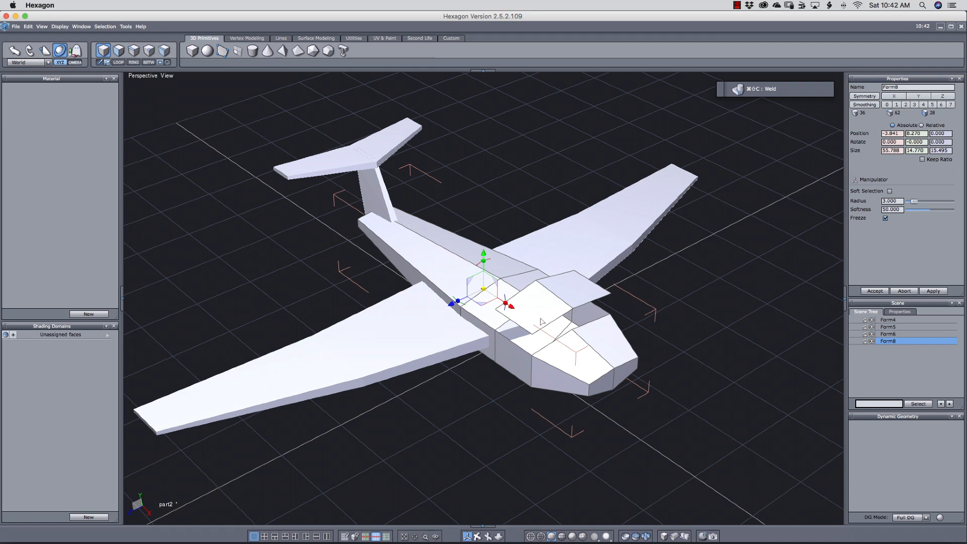
Step: Select the raised panel's outer border edges and extract an inset edge loop about 4.6 by 12.4 inside it with Extract Edge - Along
key(s)
click(523, 328)
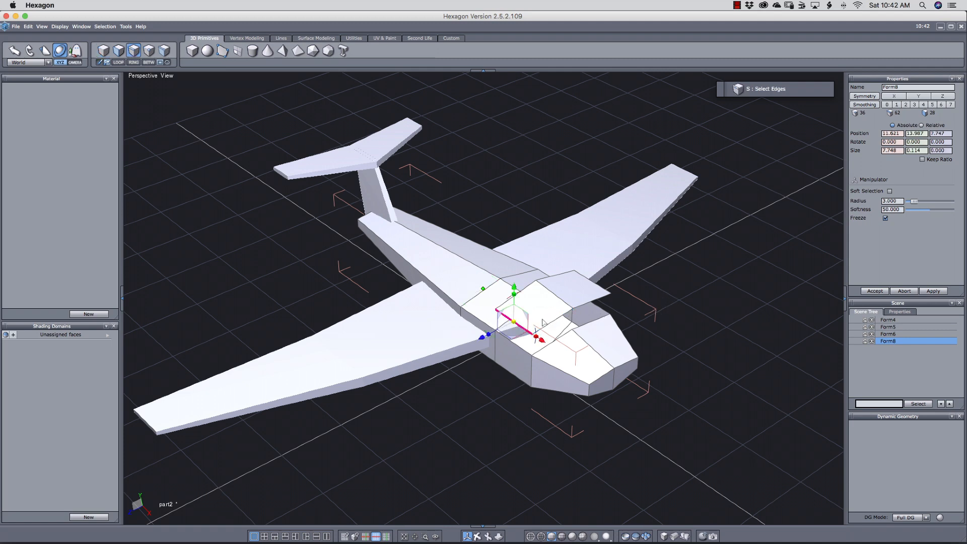
shift+click(530, 283)
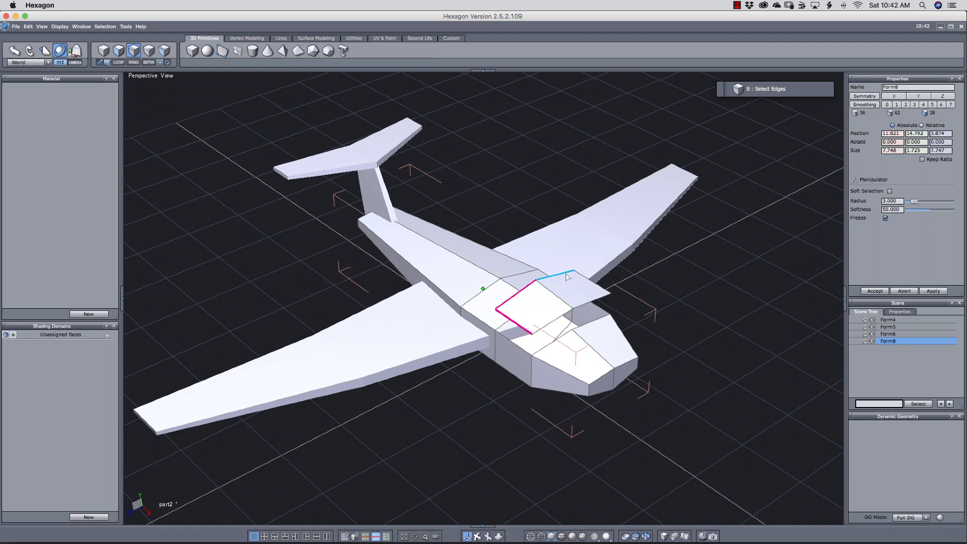
shift+click(560, 274)
shift+click(588, 281)
shift+click(597, 298)
key(shift+a)
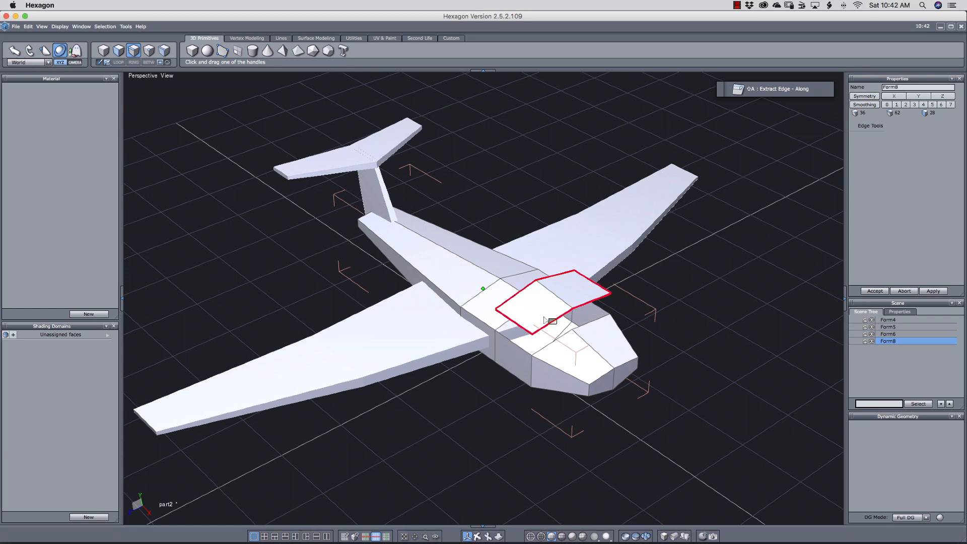
drag(552, 322, 542, 322)
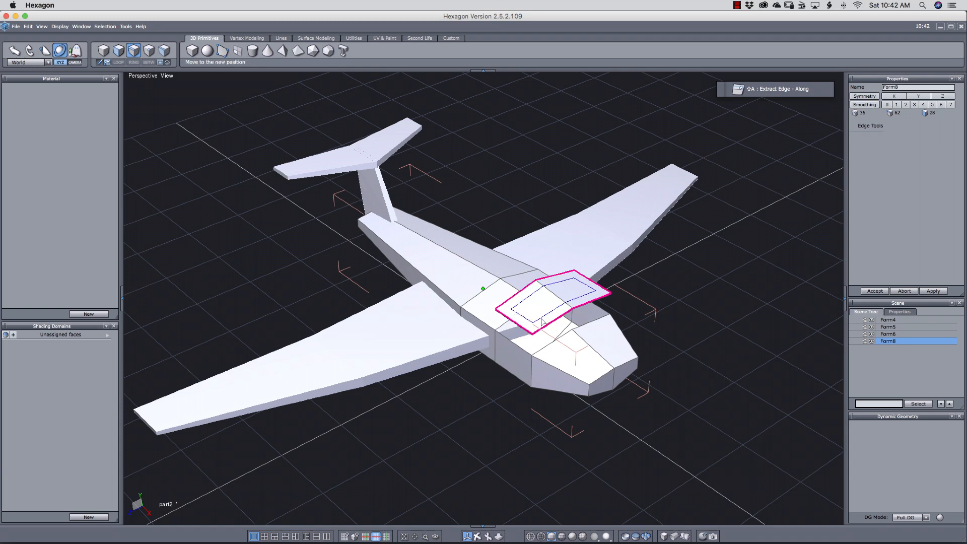
click(540, 322)
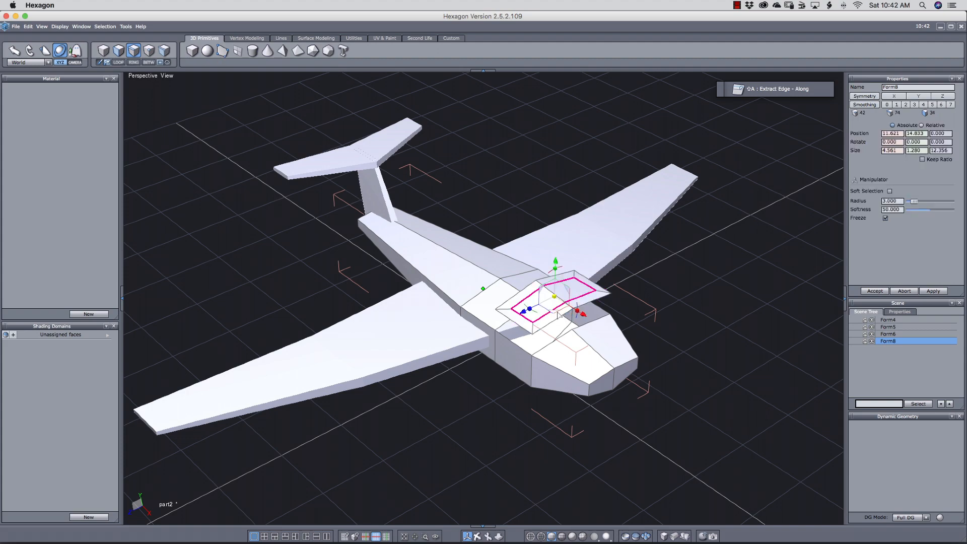
Step: Select the two front crosswise edges of the inset loop on the raised panel
middle_drag(648, 333, 706, 271)
click(591, 295)
shift+click(607, 264)
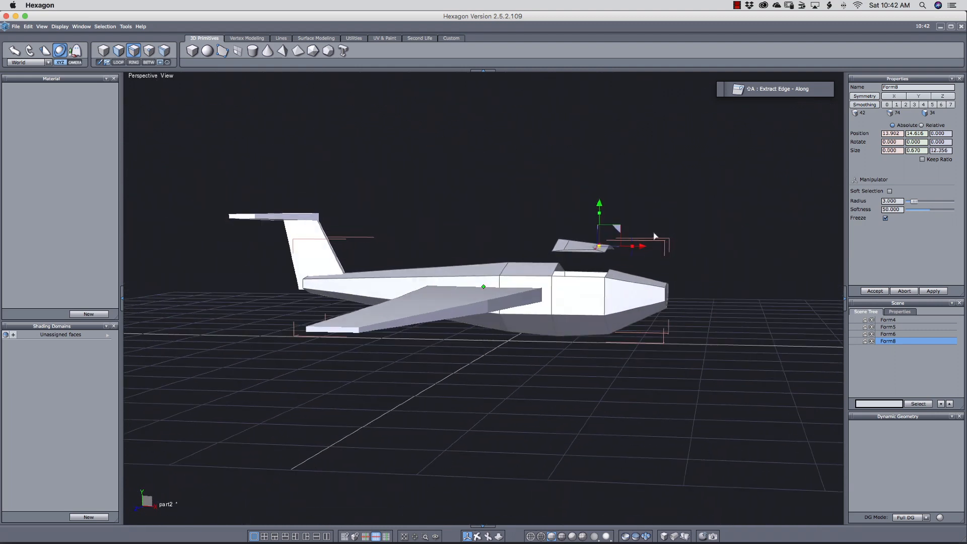
Step: Try to move the selected front inset edges rearward along X, and undo the move
drag(644, 248, 579, 249)
scroll(624, 252, up, 5)
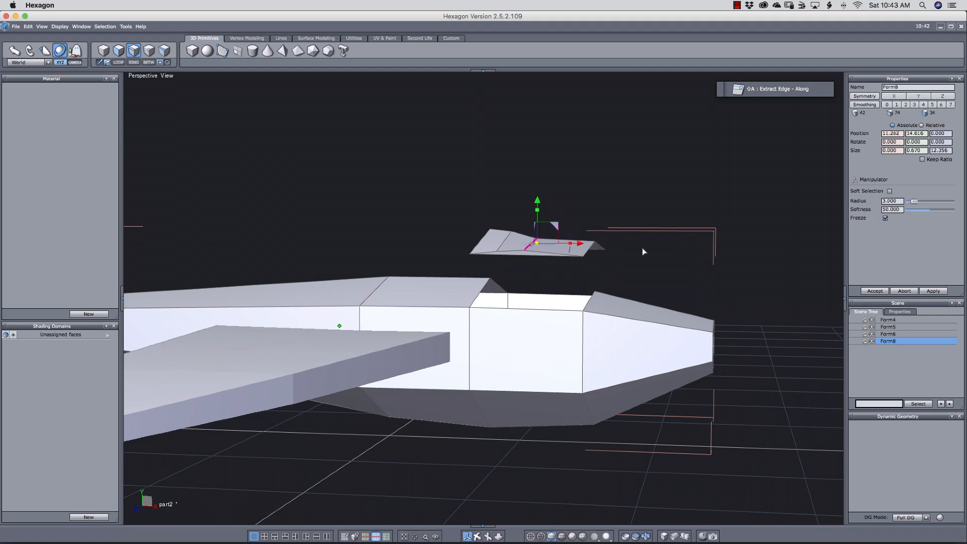
key(super+z)
key(super+z)
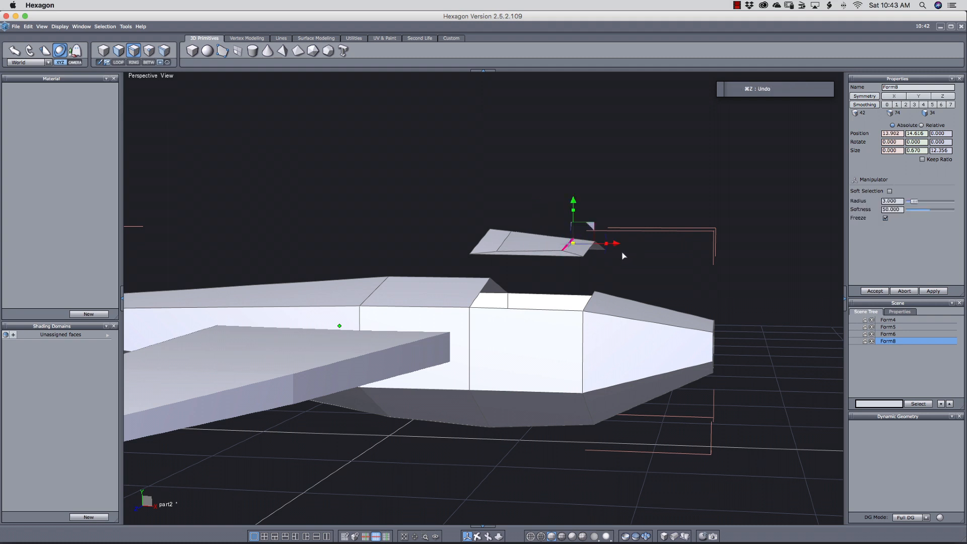
Step: Slide the two front crosswise inset edges rearward along the raised panel's surface with Move Edges - Along
right_drag(657, 272, 637, 280)
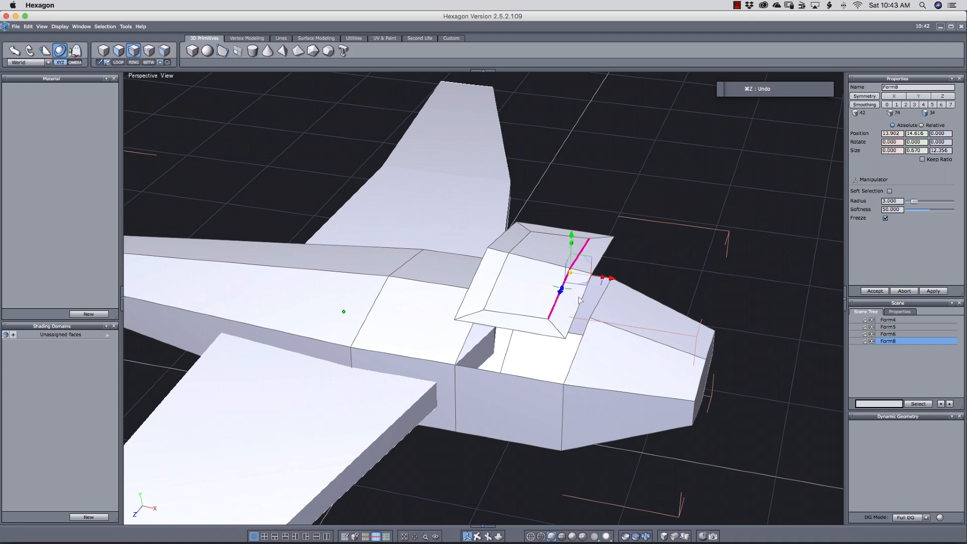
key(j)
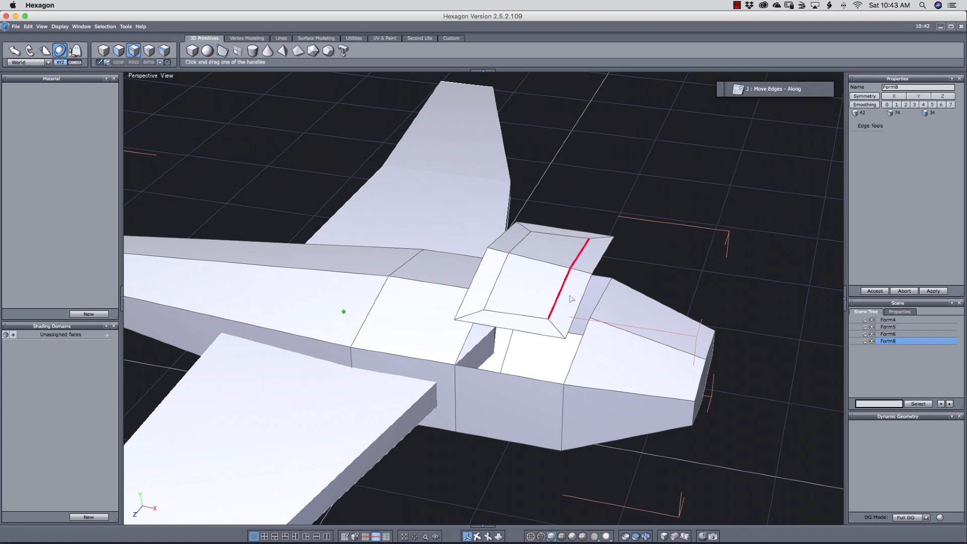
middle_drag(679, 291, 660, 266)
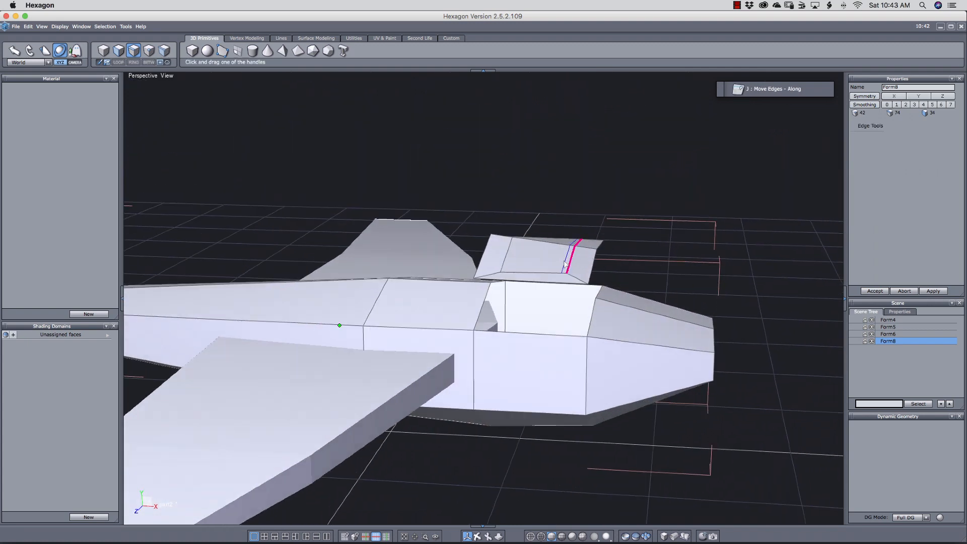
drag(572, 262, 531, 268)
middle_drag(688, 291, 614, 265)
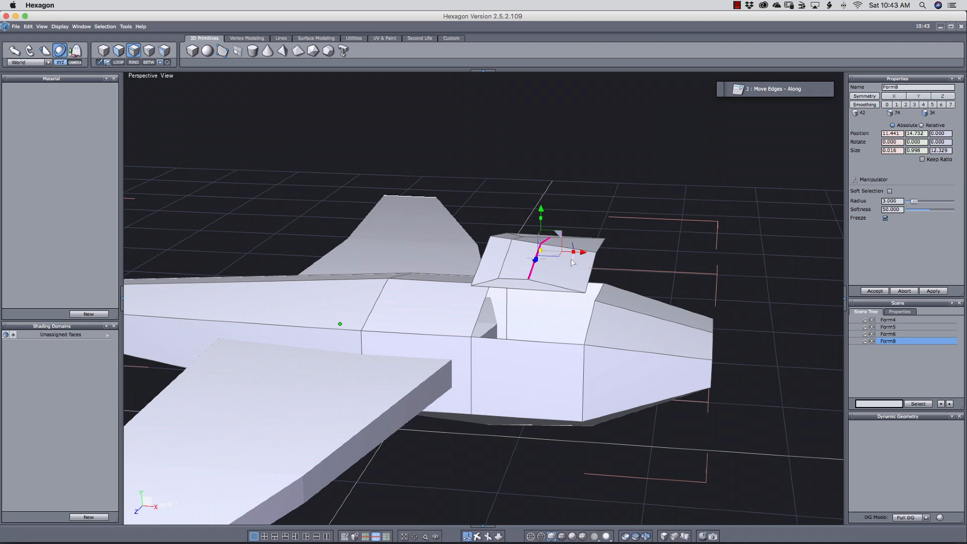
key(j)
drag(533, 269, 541, 271)
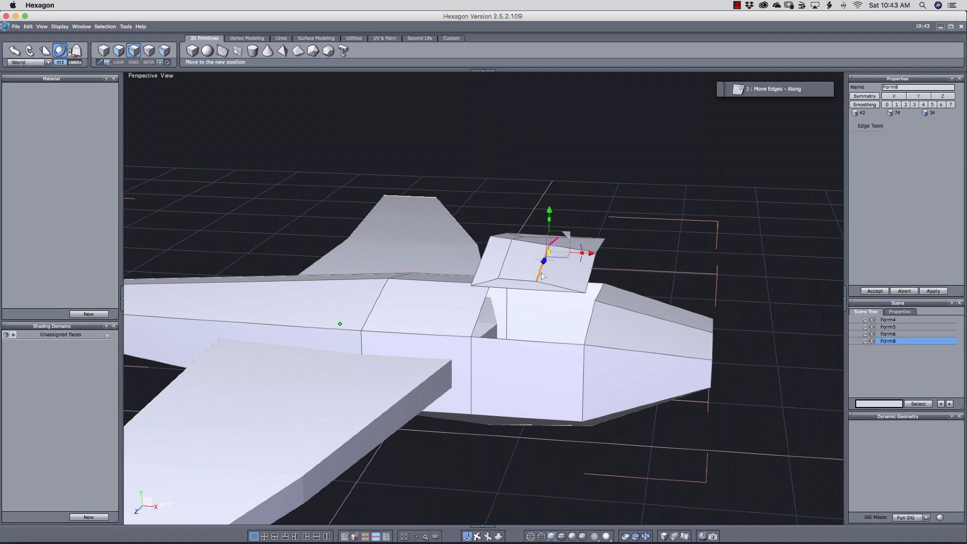
mouse_move(646, 286)
middle_down()
mouse_move(667, 263)
mouse_move(637, 300)
middle_up()
Step: Select the raised panel's entire outer border and lower it to about Y 12.2, just above the fuselage opening
click(571, 299)
shift+click(604, 257)
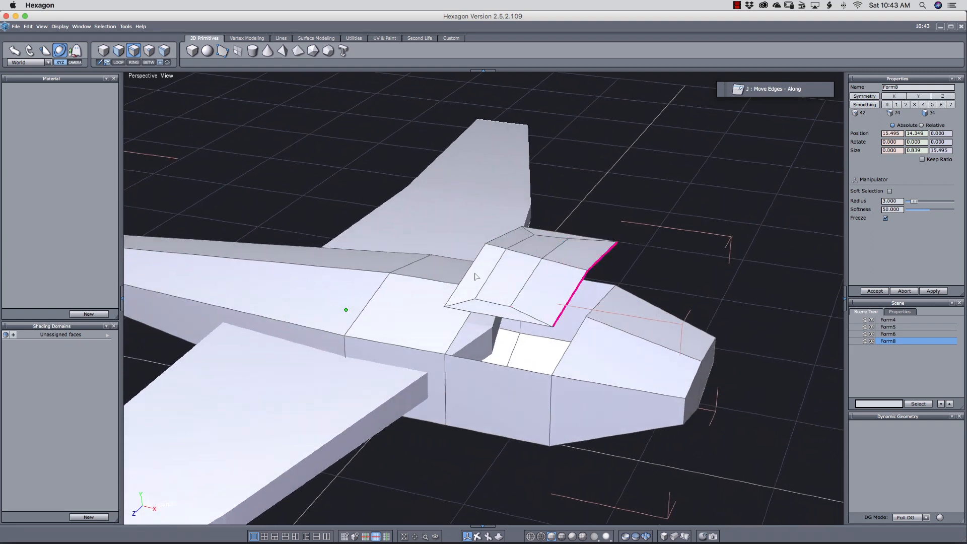
shift+click(463, 277)
shift+click(502, 236)
middle_drag(679, 290, 533, 289)
middle_drag(635, 299, 575, 286)
drag(523, 209, 514, 246)
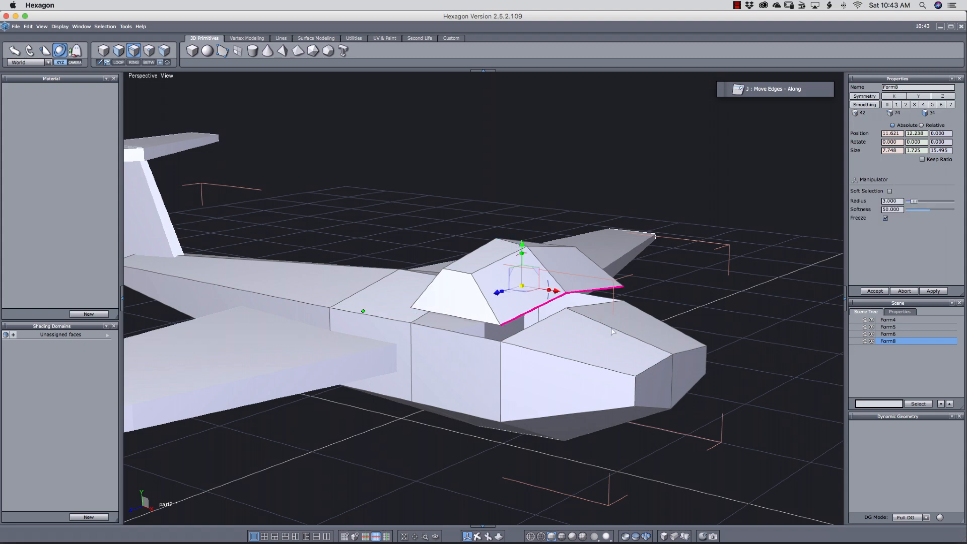
Step: Add the fuselage opening's border edges to the selected panel border and join both borders with Bridge
right_drag(611, 331, 503, 328)
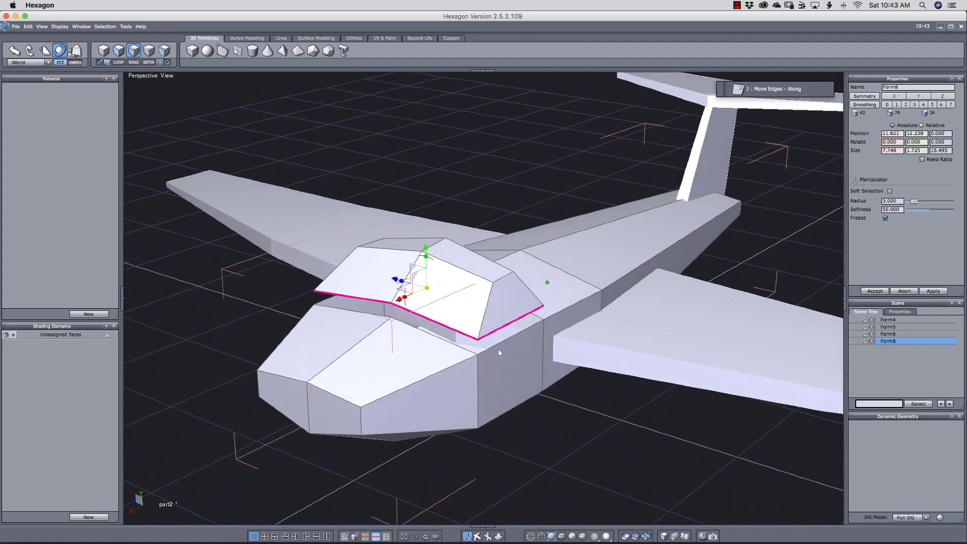
shift+click(503, 342)
shift+click(428, 334)
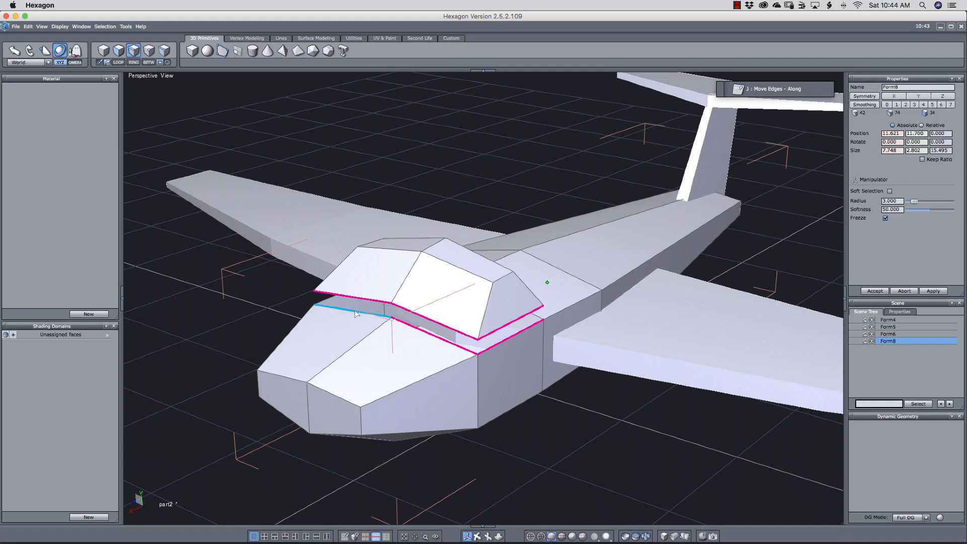
shift+click(355, 313)
right_drag(355, 313, 478, 287)
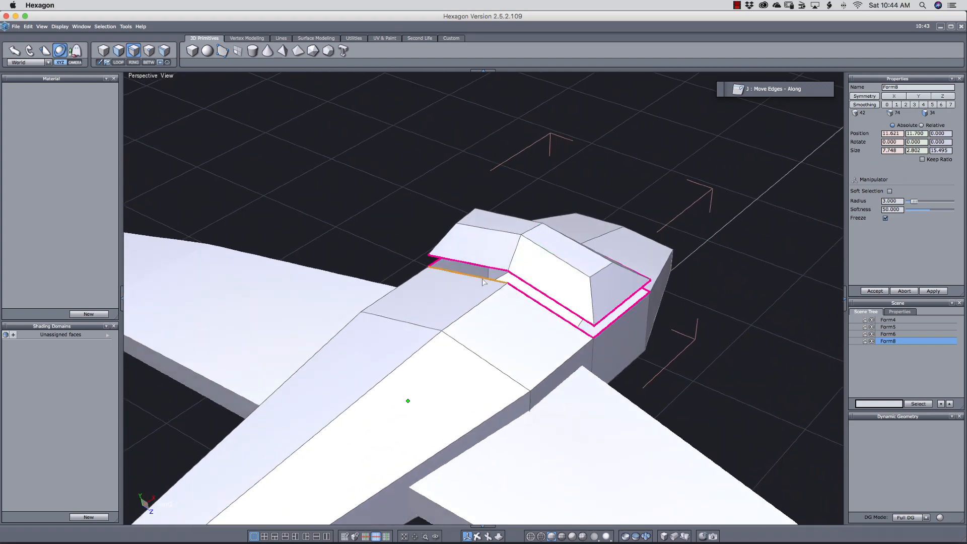
right_drag(746, 335, 618, 341)
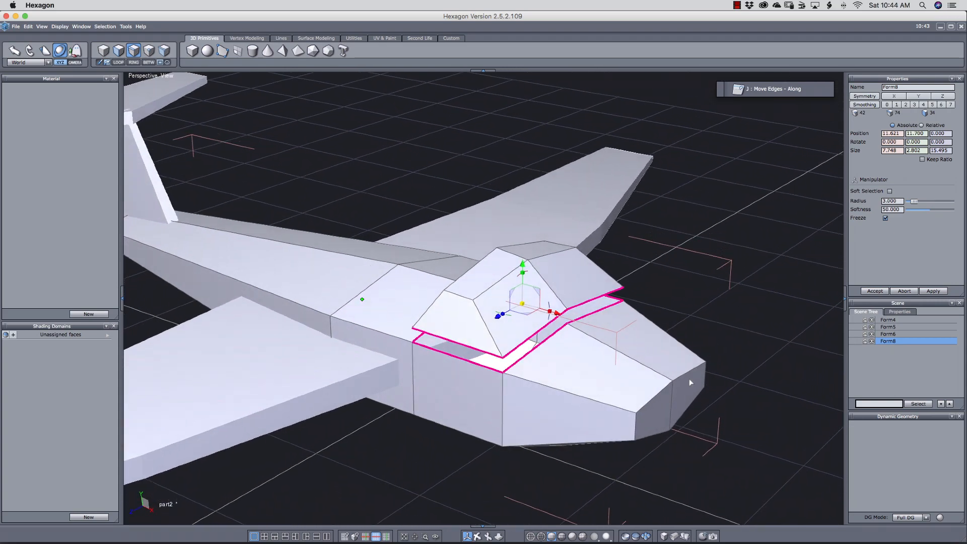
right_drag(689, 379, 677, 350)
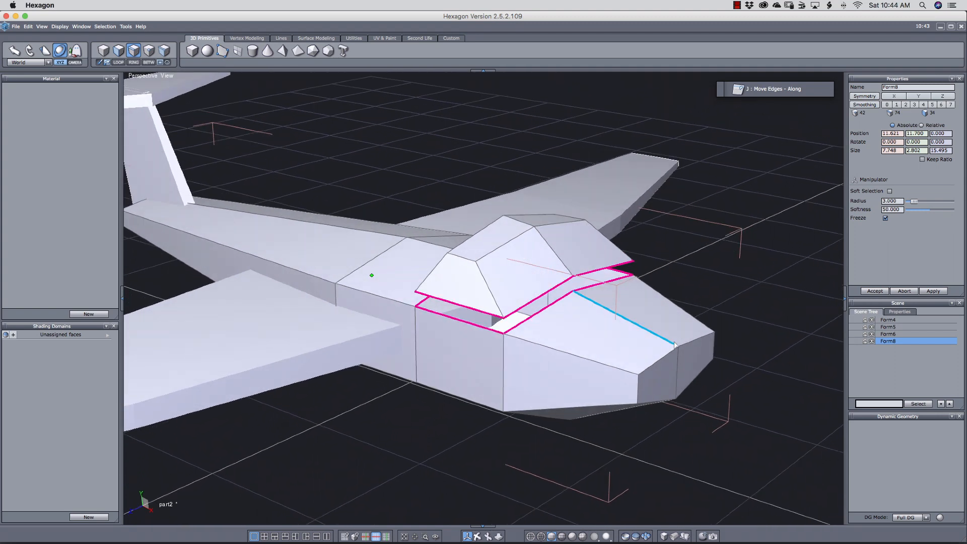
key(b)
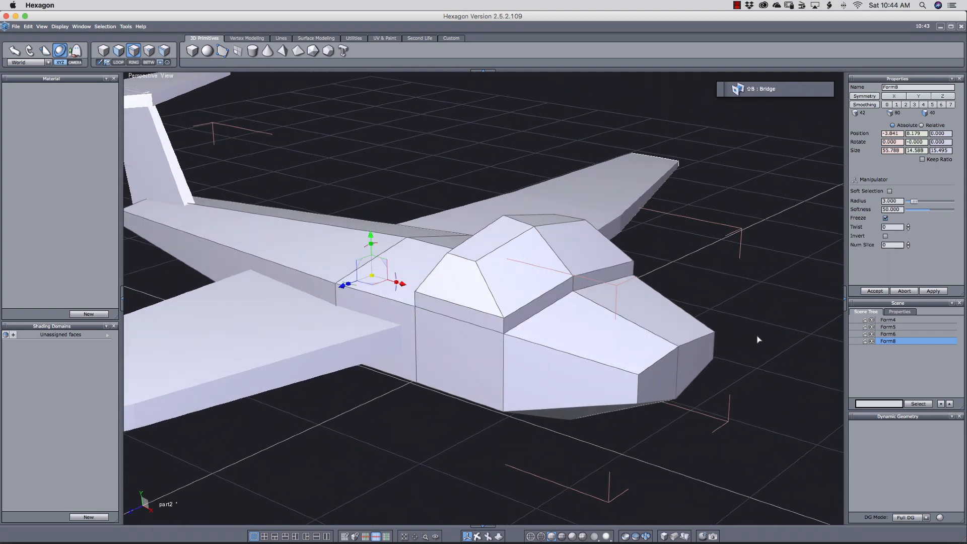
Step: Examine the bridged canopy and the whole aircraft from several sides, and deselect the fuselage
middle_drag(755, 335, 546, 297)
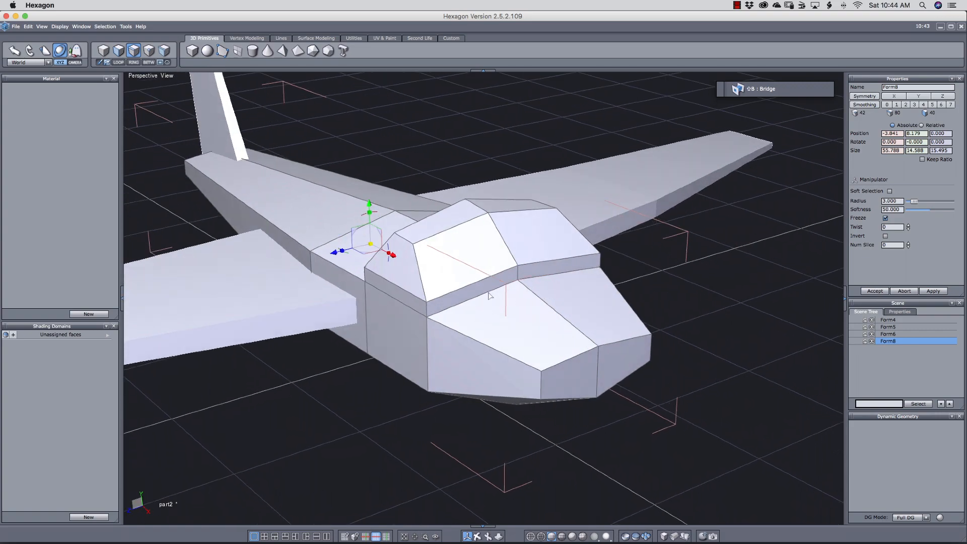
middle_drag(676, 364, 730, 347)
scroll(662, 322, down, 2)
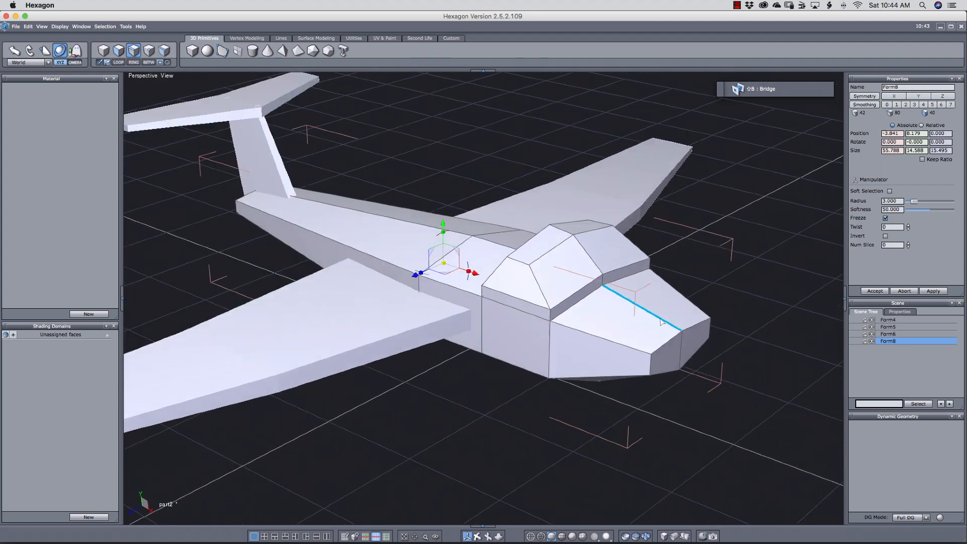
scroll(662, 322, down, 2)
middle_drag(728, 352, 708, 374)
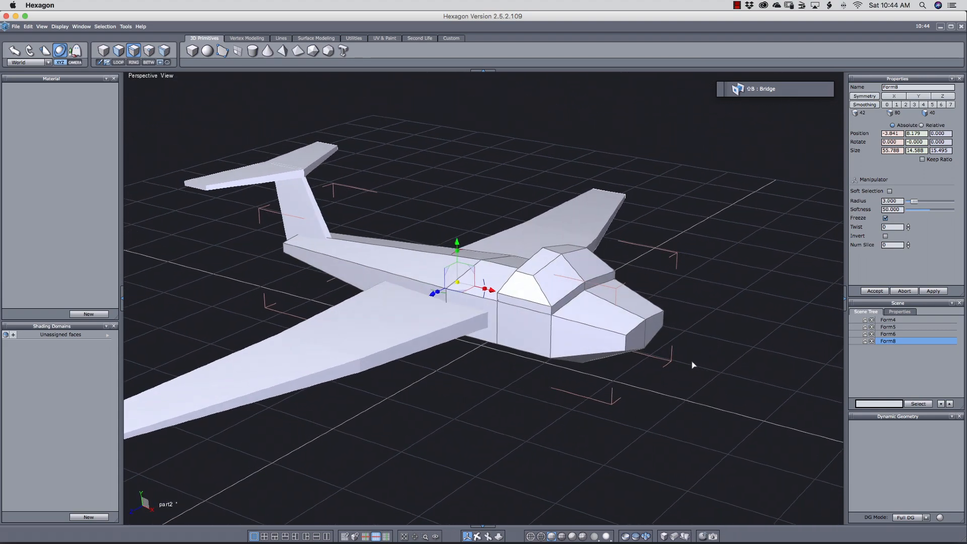
middle_drag(708, 387, 739, 340)
scroll(689, 378, down, 5)
scroll(723, 383, up, 3)
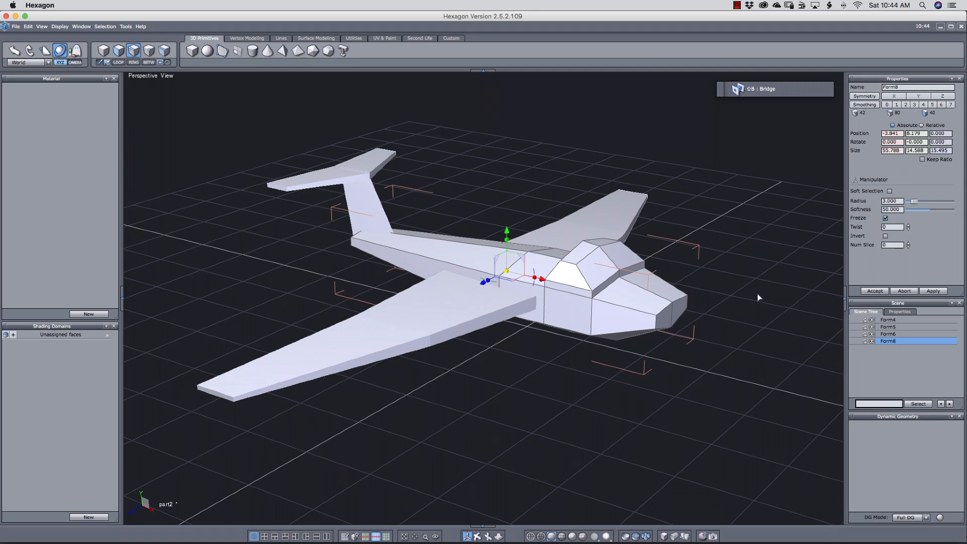
right_drag(759, 297, 625, 301)
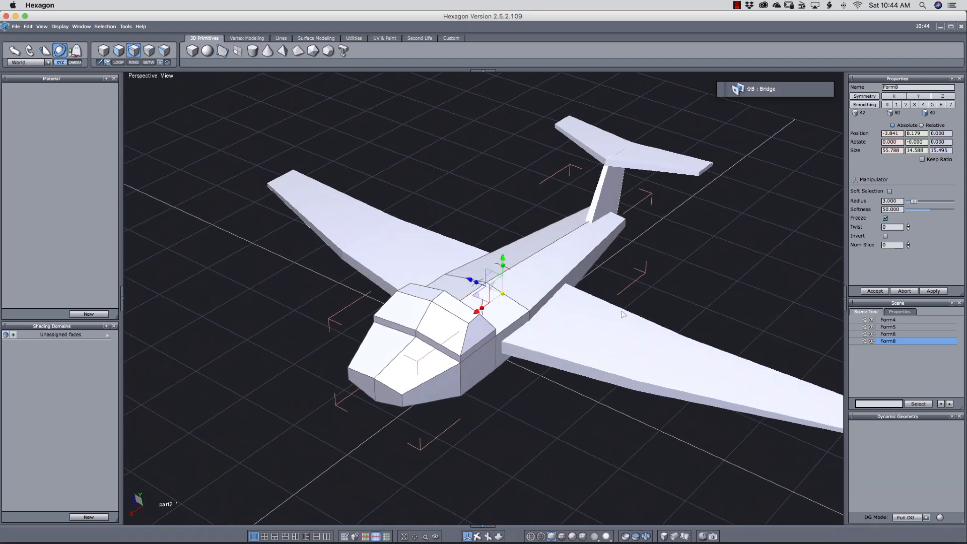
scroll(622, 314, down, 2)
key(Escape)
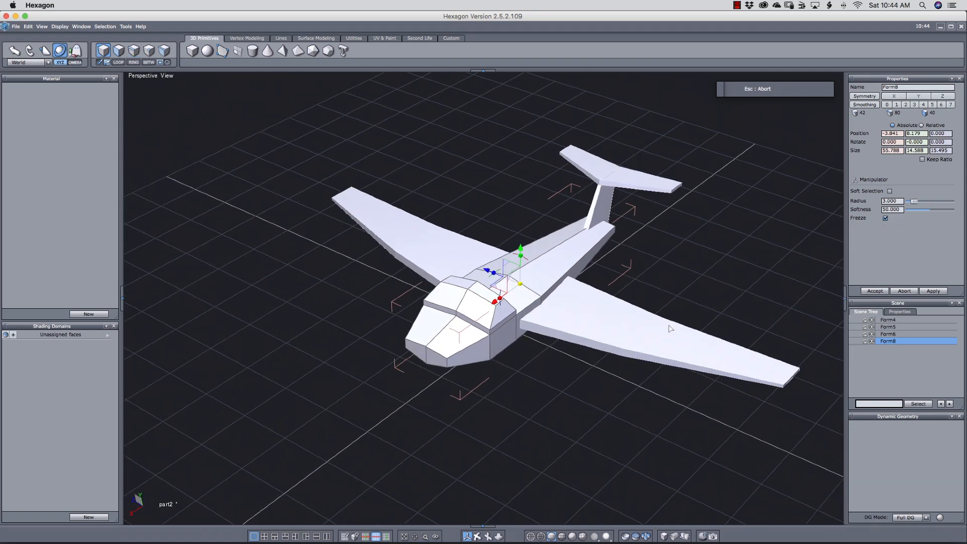
right_drag(599, 392, 717, 378)
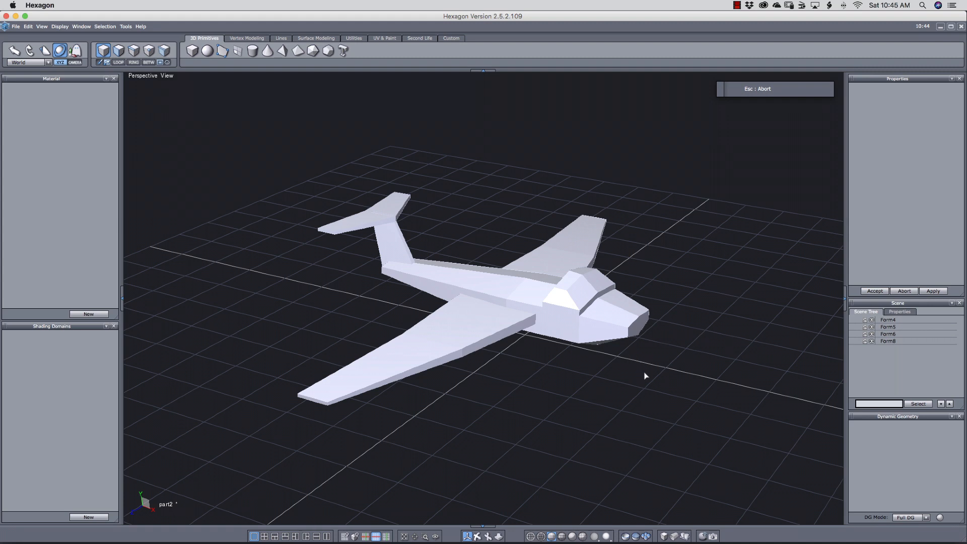
right_drag(643, 371, 389, 410)
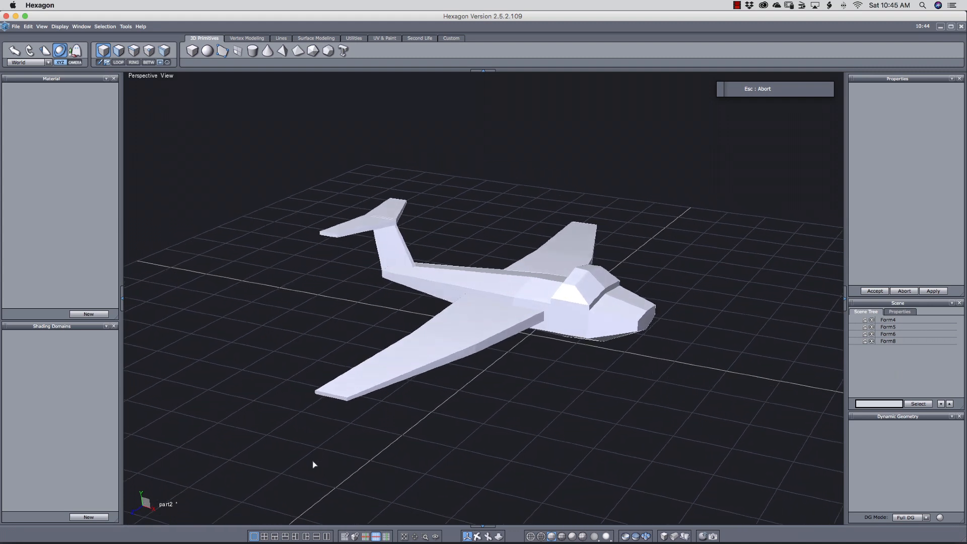
Step: Show the model in four views and frame the whole aircraft in the right, front and top views
click(265, 535)
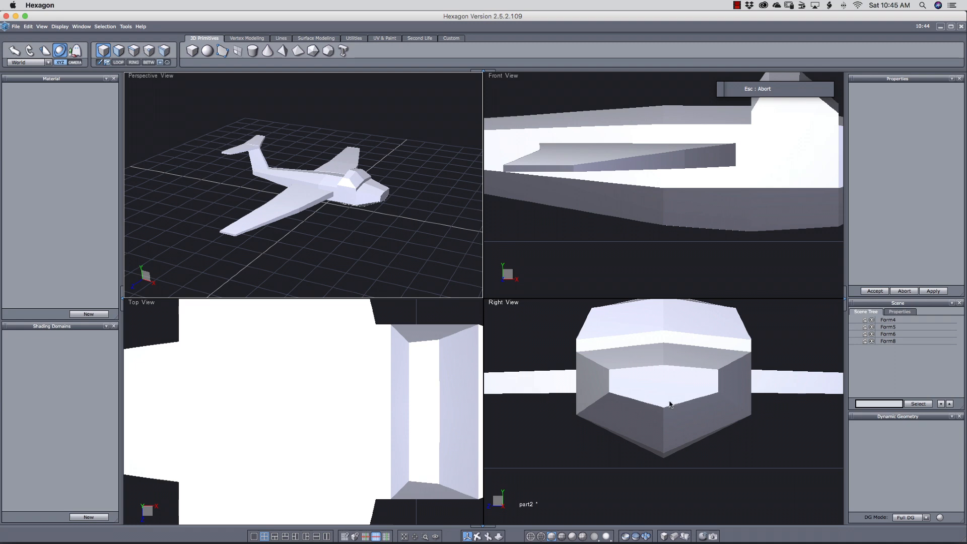
scroll(668, 403, down, 3)
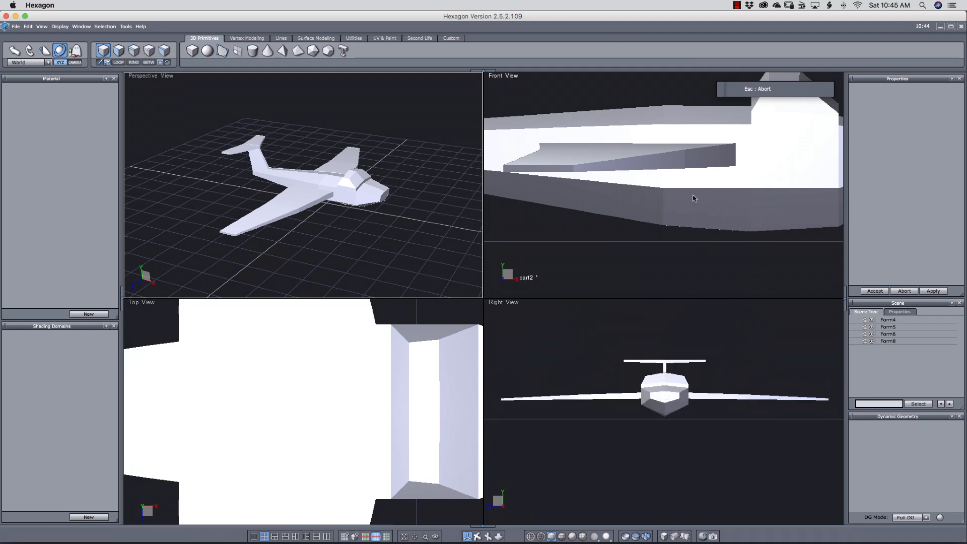
scroll(689, 206, down, 3)
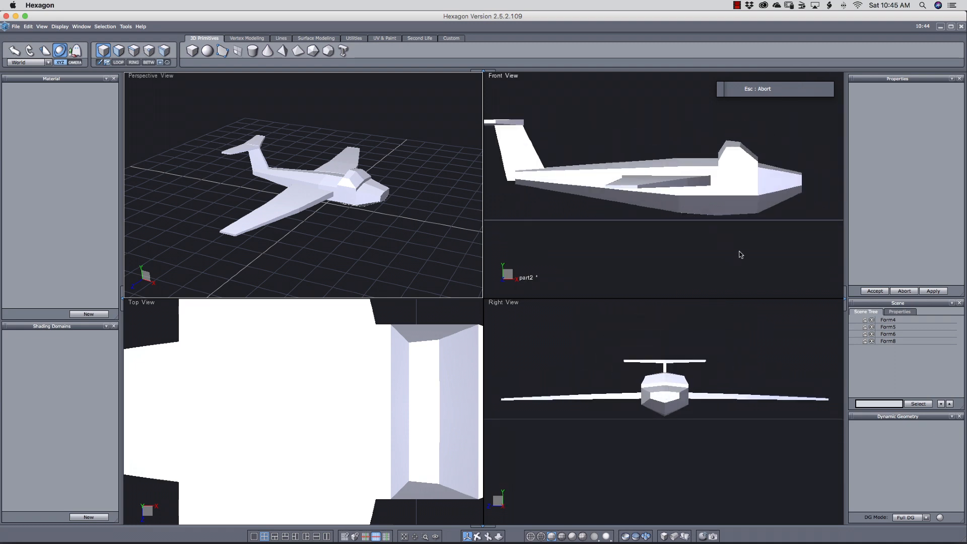
middle_drag(741, 254, 761, 249)
scroll(316, 402, down, 3)
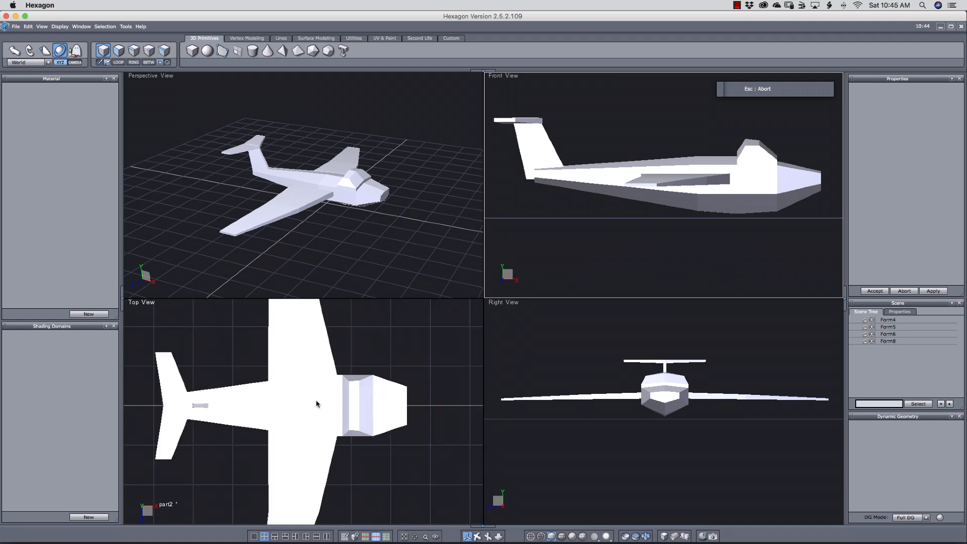
scroll(316, 403, down, 2)
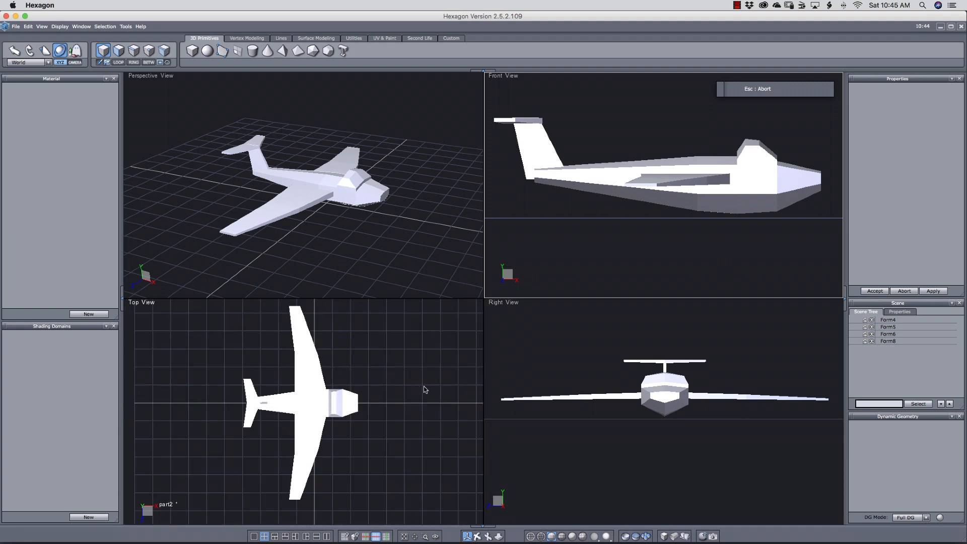
middle_drag(424, 387, 426, 391)
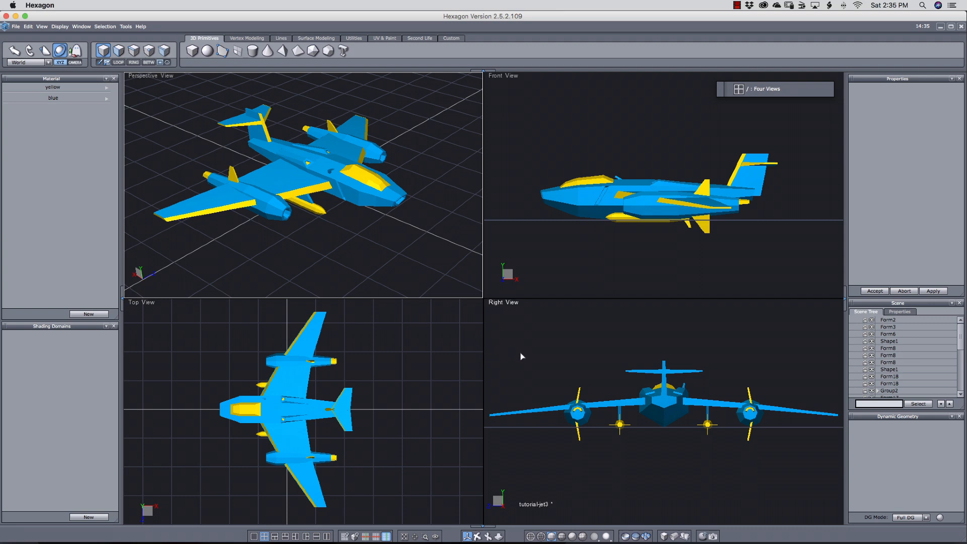
Step: Show the blue and yellow jet in a single perspective view and hide the ground grid
key(backslash)
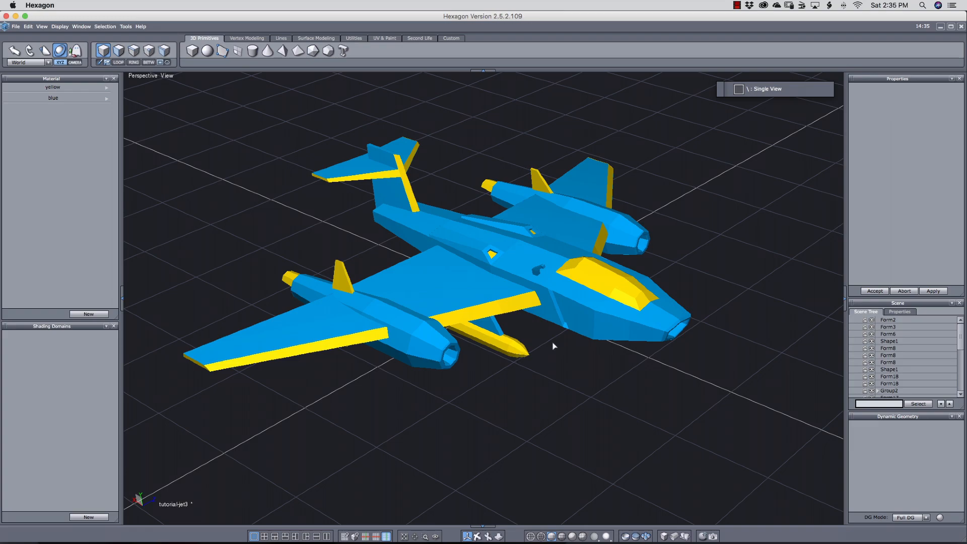
middle_drag(447, 357, 534, 368)
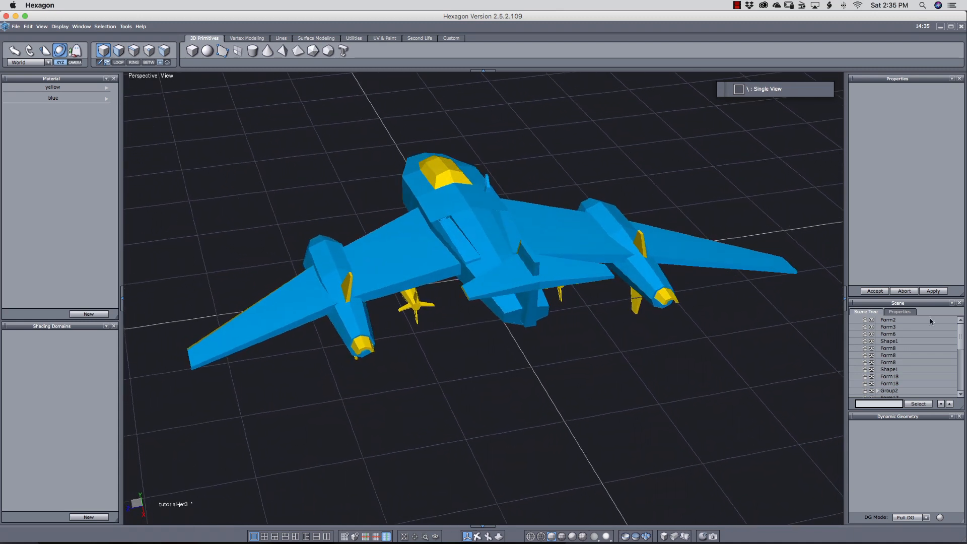
click(906, 311)
click(852, 351)
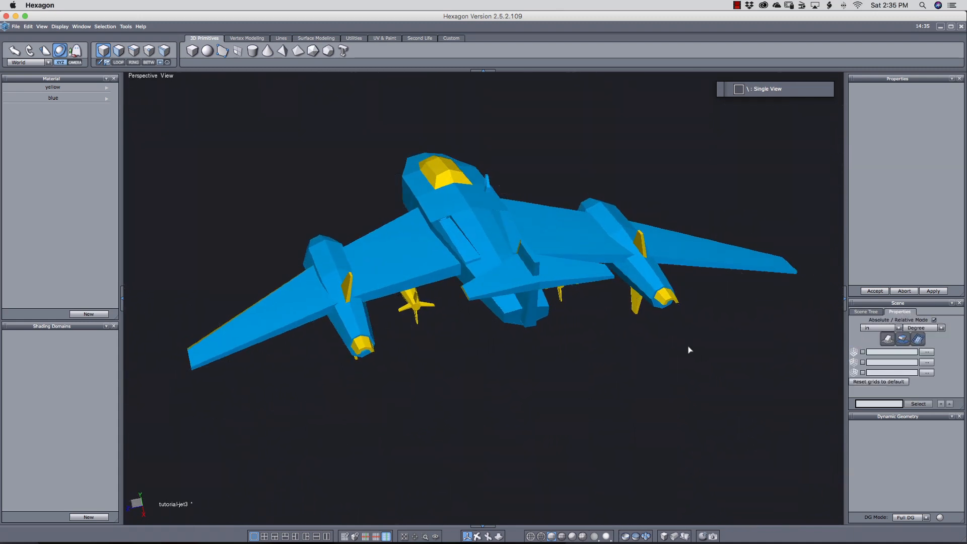
middle_drag(689, 349, 623, 315)
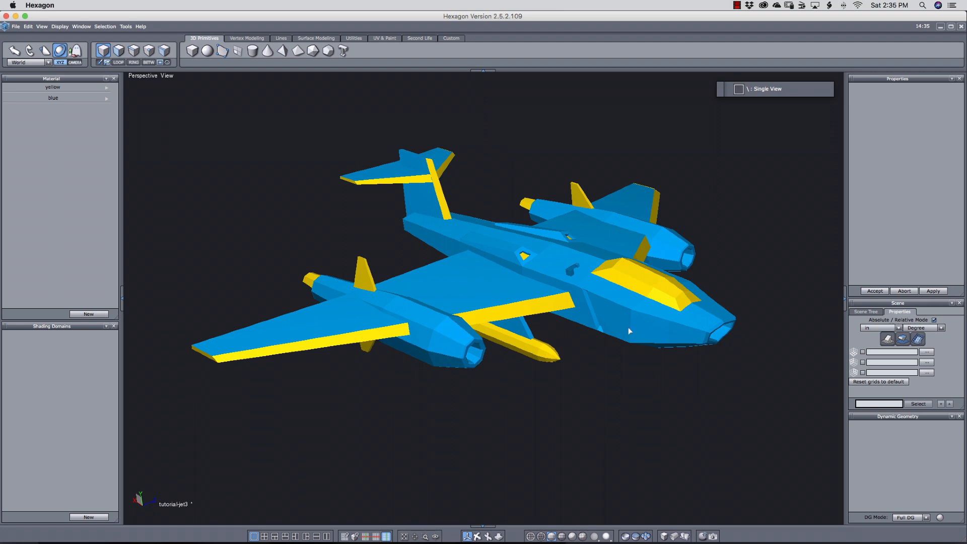
Step: Frame the wing-mounted engine nacelle, deselect it and examine its intake and fins from the front
click(459, 344)
key(shift+1)
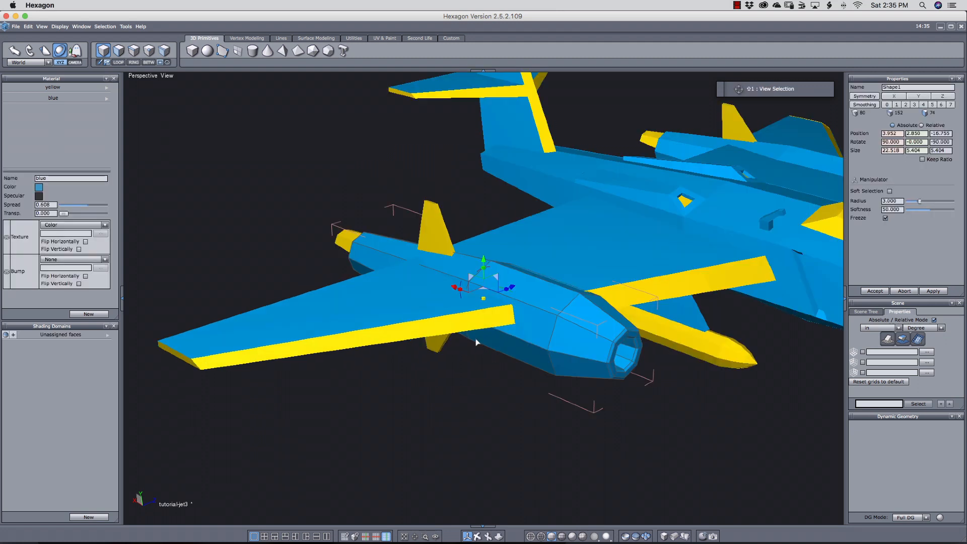
key(Escape)
middle_drag(583, 381, 541, 323)
mouse_move(541, 323)
right_down()
mouse_move(485, 316)
mouse_move(497, 309)
mouse_move(550, 319)
mouse_move(565, 335)
mouse_move(558, 322)
right_up()
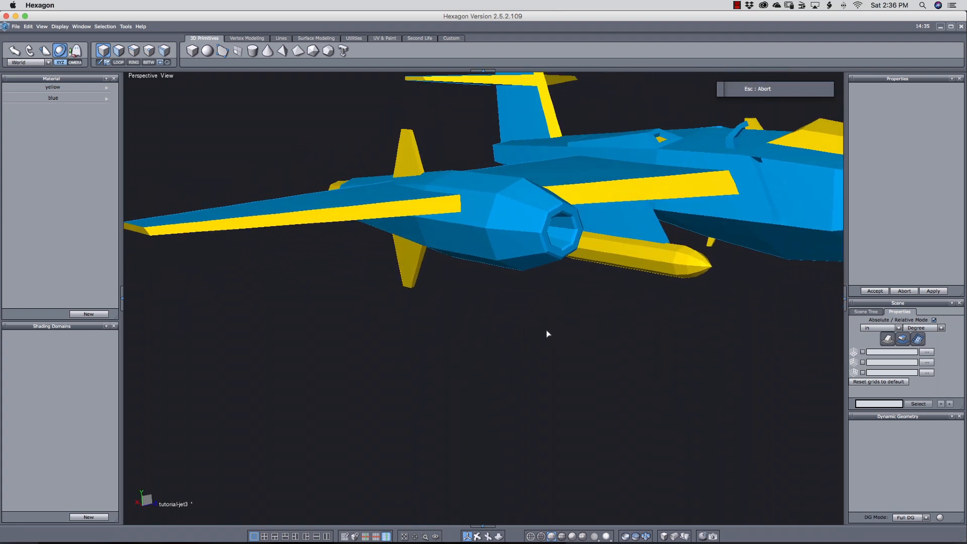
Step: Start a cylinder in the empty space below the jet, with a base radius of about 2 in
scroll(545, 332, down, 5)
middle_drag(562, 343, 499, 317)
key(alt+2)
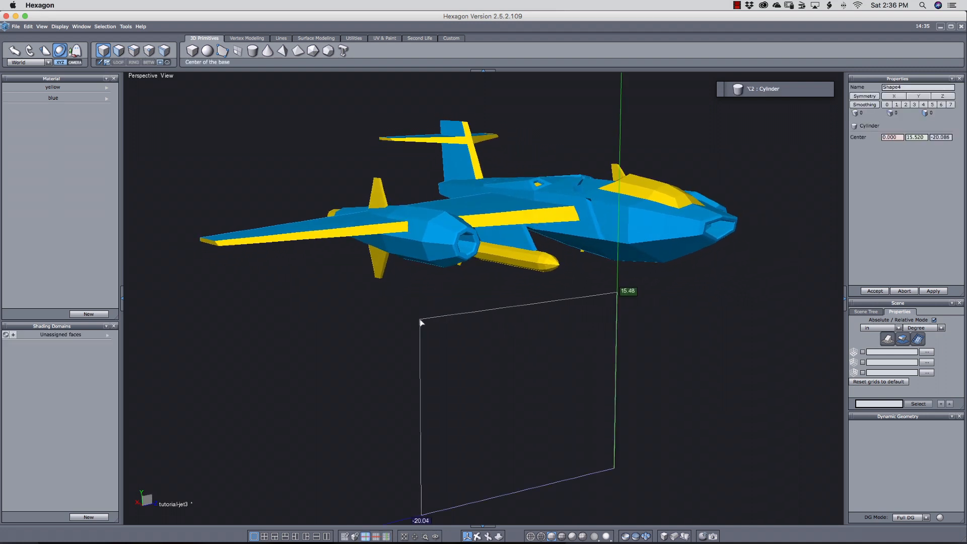
middle_drag(482, 364, 498, 349)
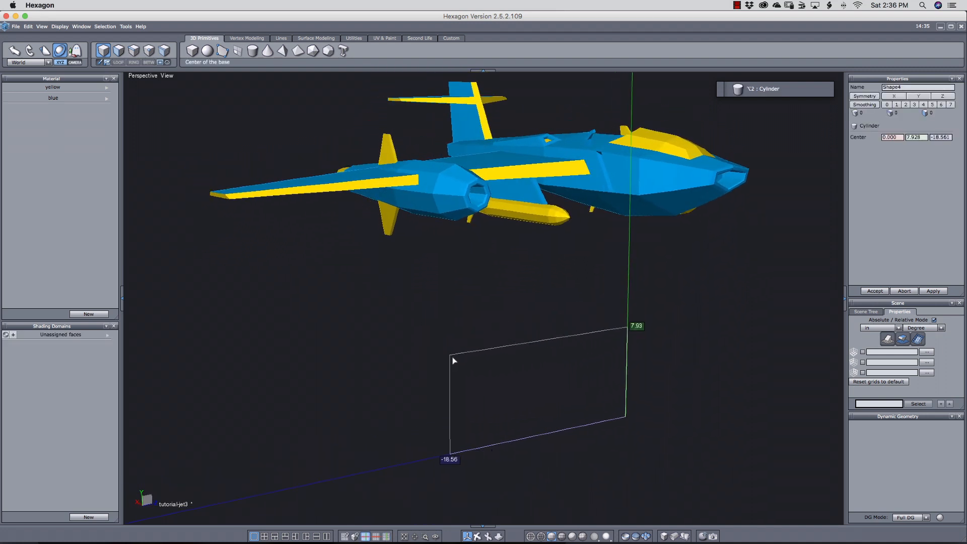
click(460, 377)
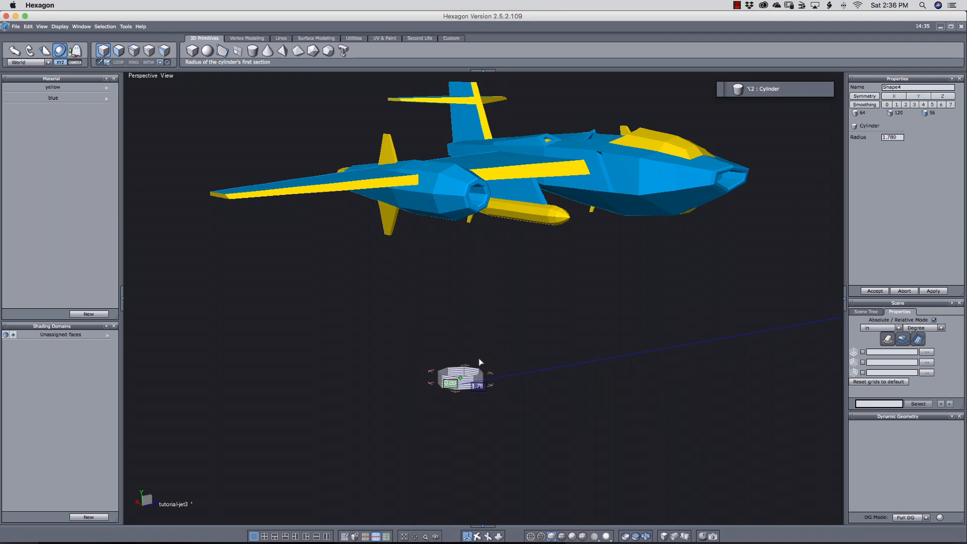
click(481, 361)
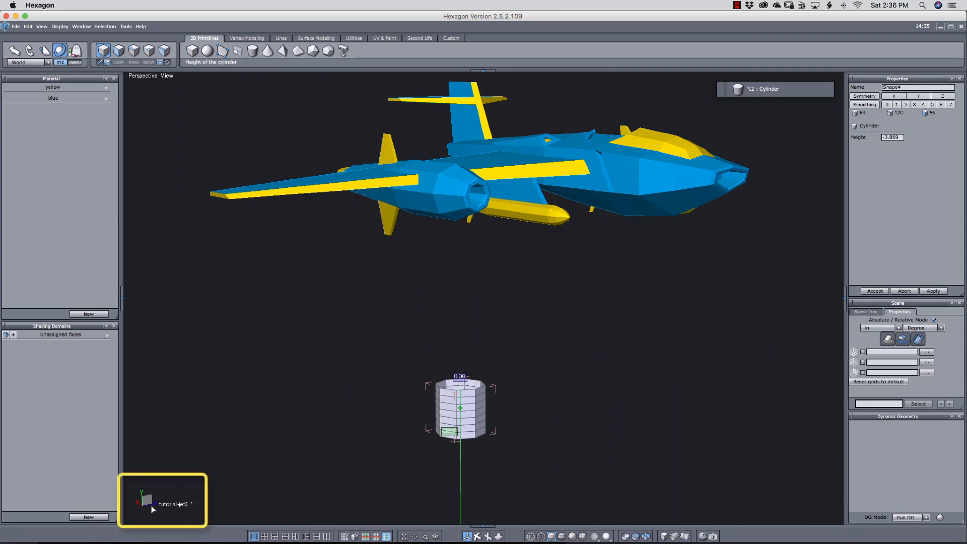
Step: Lock the drawing plane so the cylinder lies along the fuselage direction, and give it a length of about 18 in
mouse_move(314, 395)
middle_down()
mouse_move(391, 426)
mouse_move(319, 396)
mouse_move(339, 423)
mouse_move(334, 395)
mouse_move(345, 388)
mouse_move(325, 397)
middle_up()
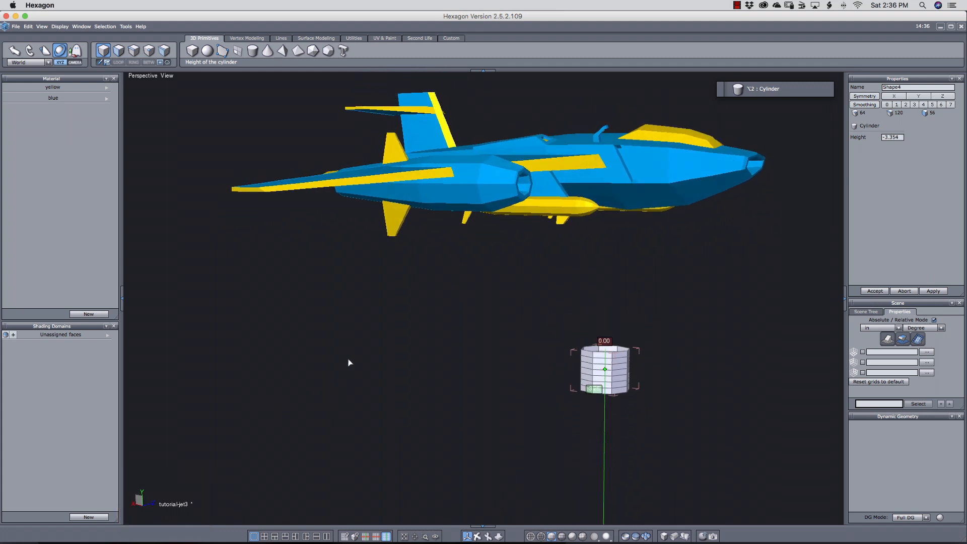
middle_drag(347, 361, 449, 339)
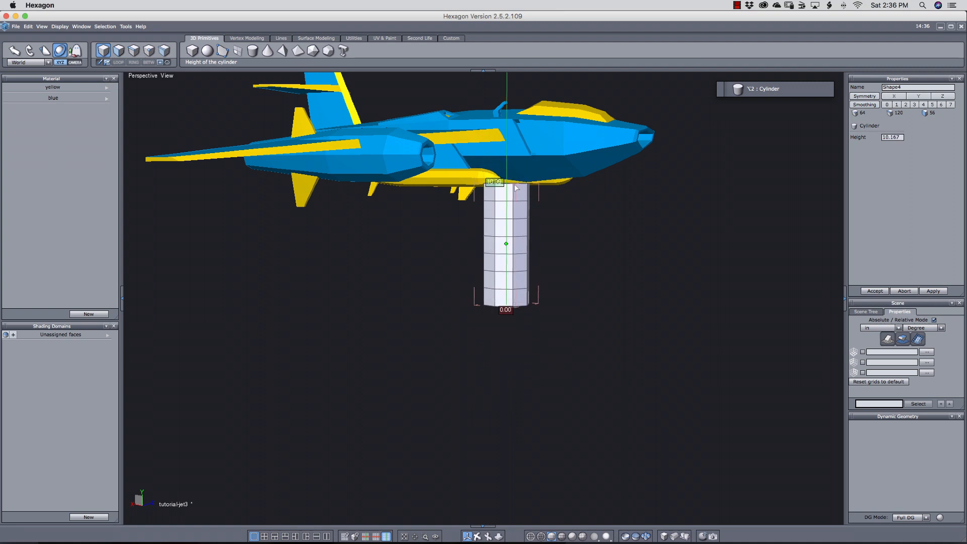
middle_drag(551, 309, 608, 342)
middle_drag(379, 327, 436, 395)
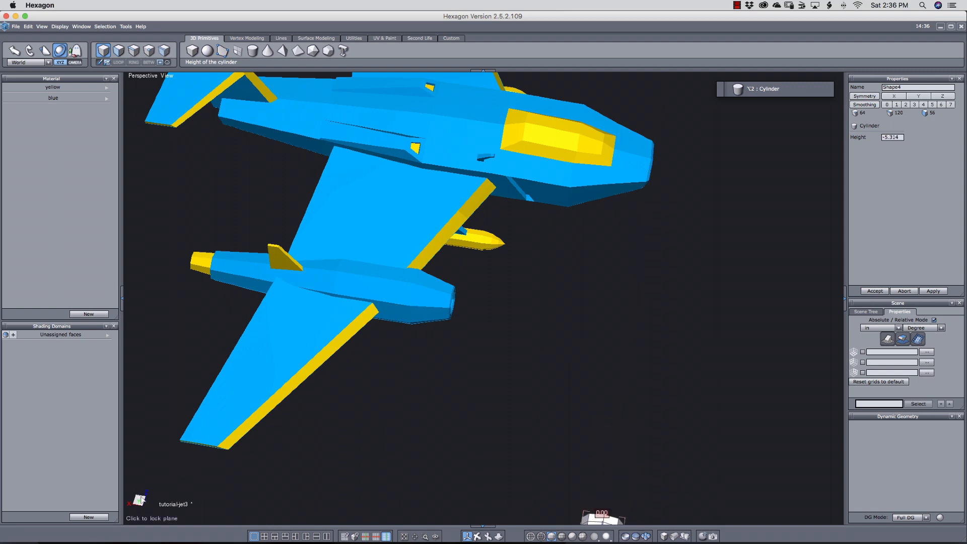
click(138, 500)
middle_drag(567, 418, 507, 339)
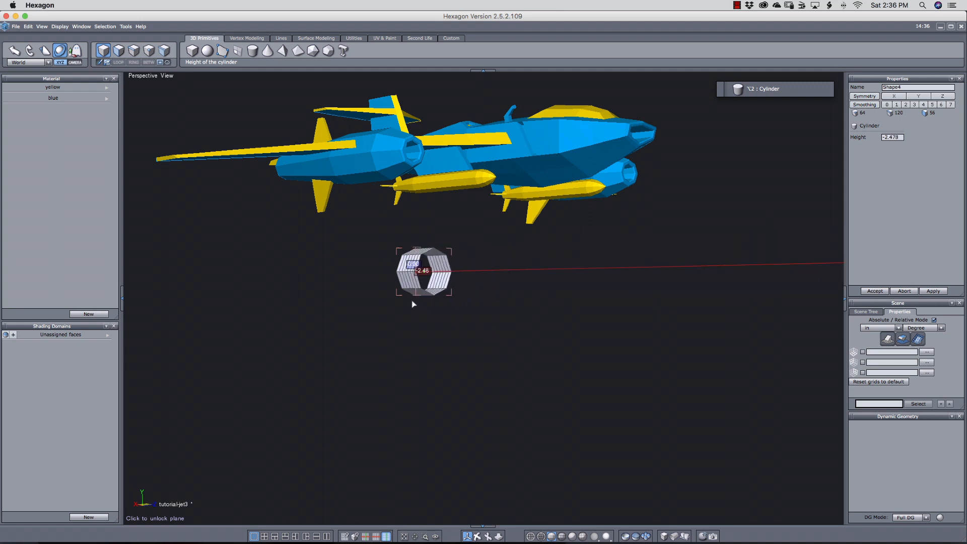
click(573, 310)
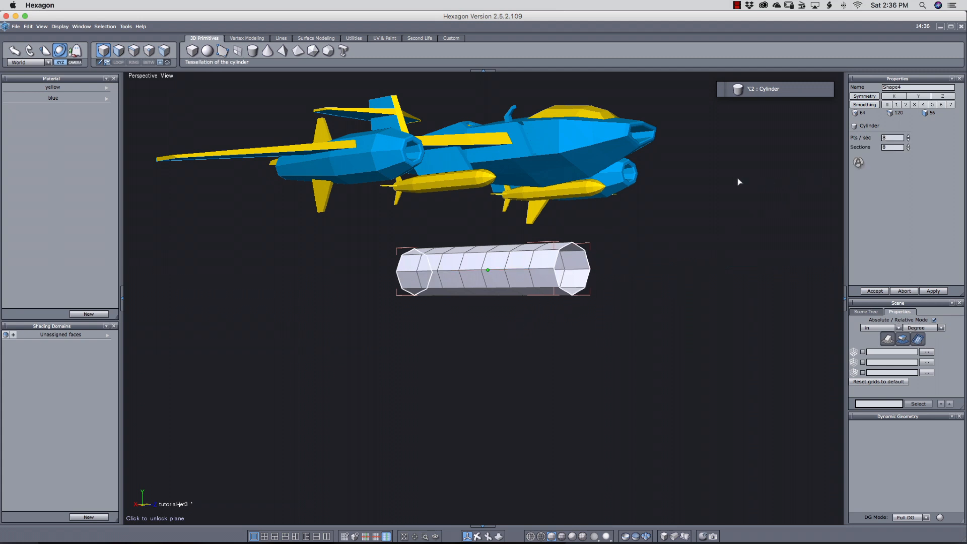
Step: Set the cylinder's tessellation to 4 sections
middle_drag(662, 310, 631, 324)
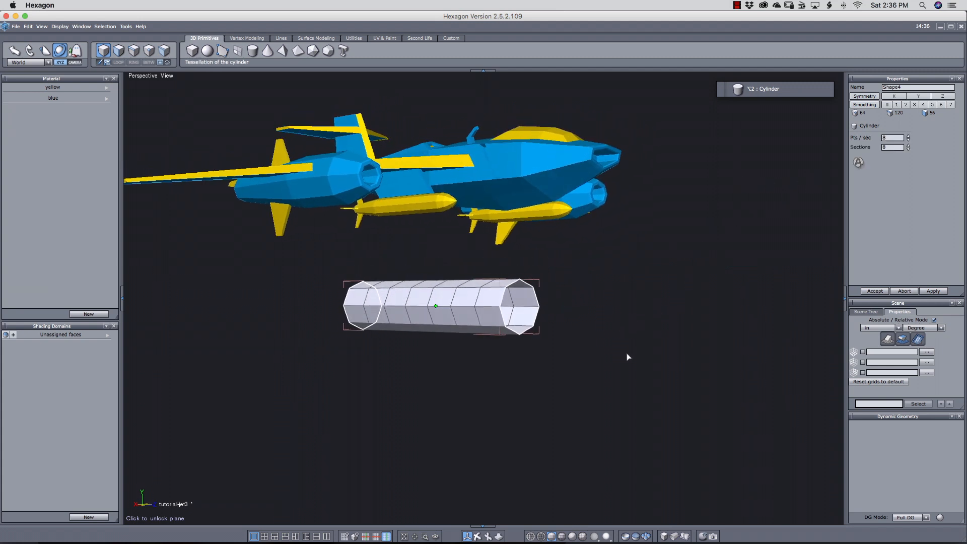
middle_drag(627, 357, 659, 357)
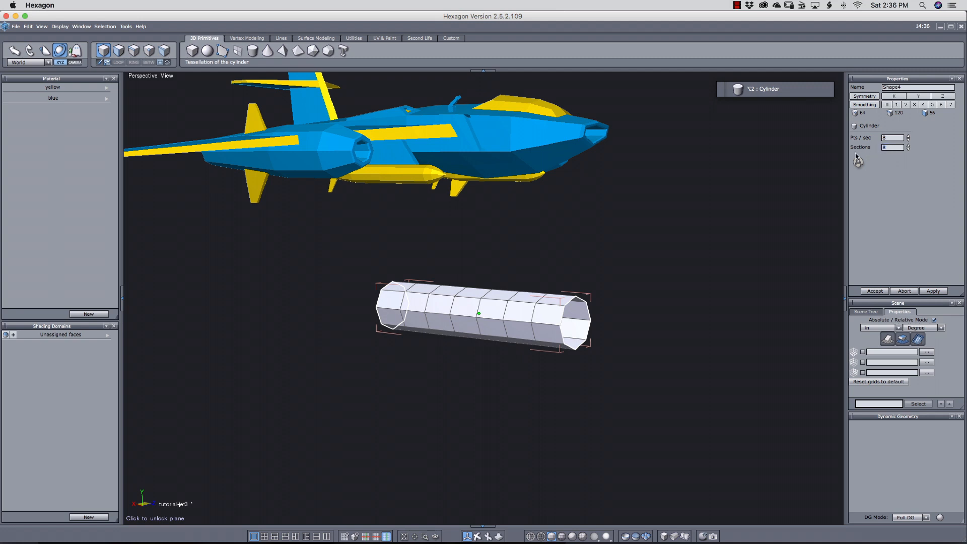
text(4)
middle_drag(642, 329, 663, 323)
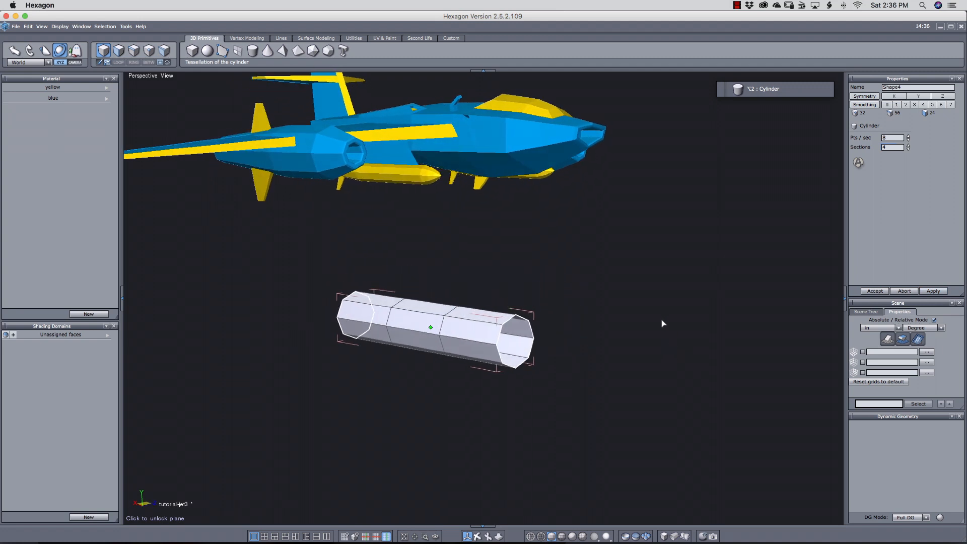
Step: Close both open ends of the cylinder with cap faces
click(524, 349)
middle_drag(367, 399, 529, 393)
click(684, 356)
middle_drag(652, 386, 313, 354)
middle_drag(479, 352, 457, 370)
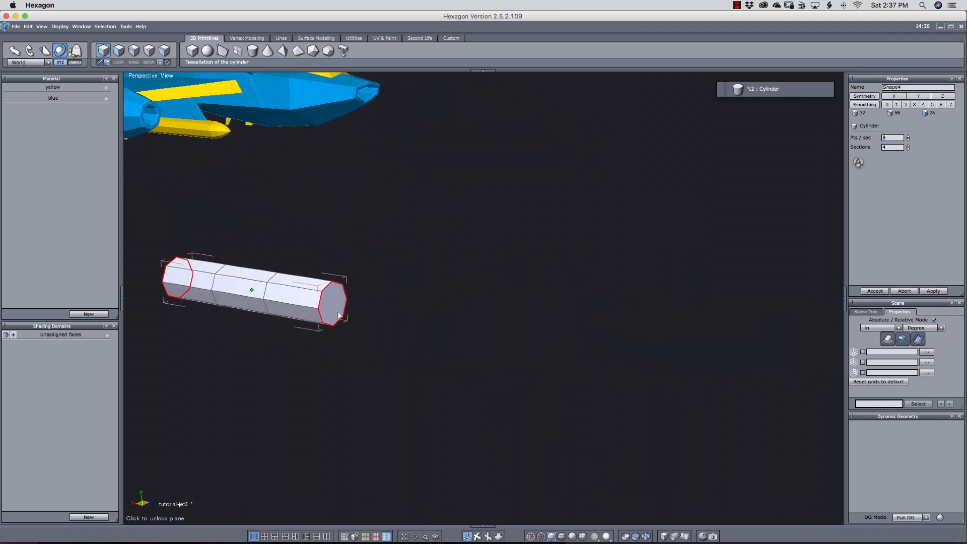
key(shift+1)
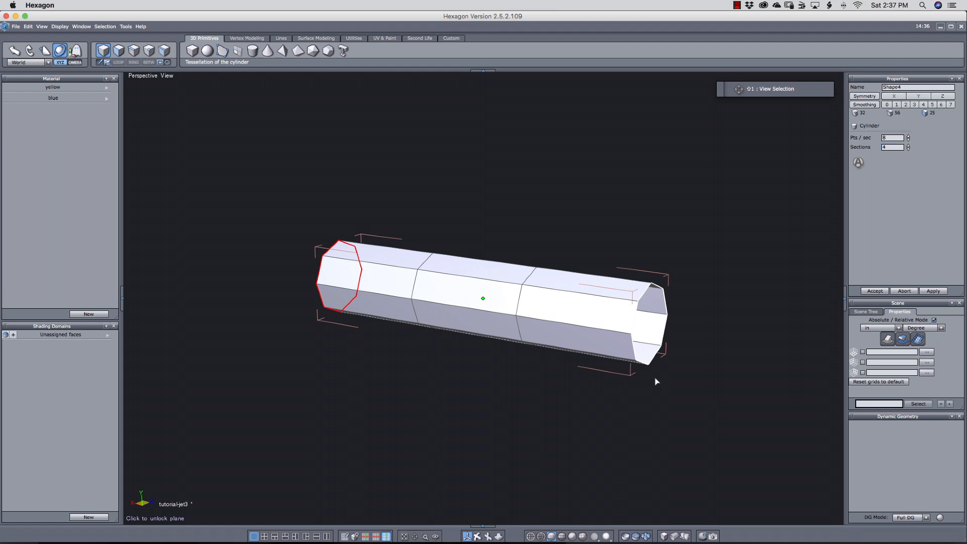
scroll(656, 381, down, 3)
middle_drag(703, 382, 648, 378)
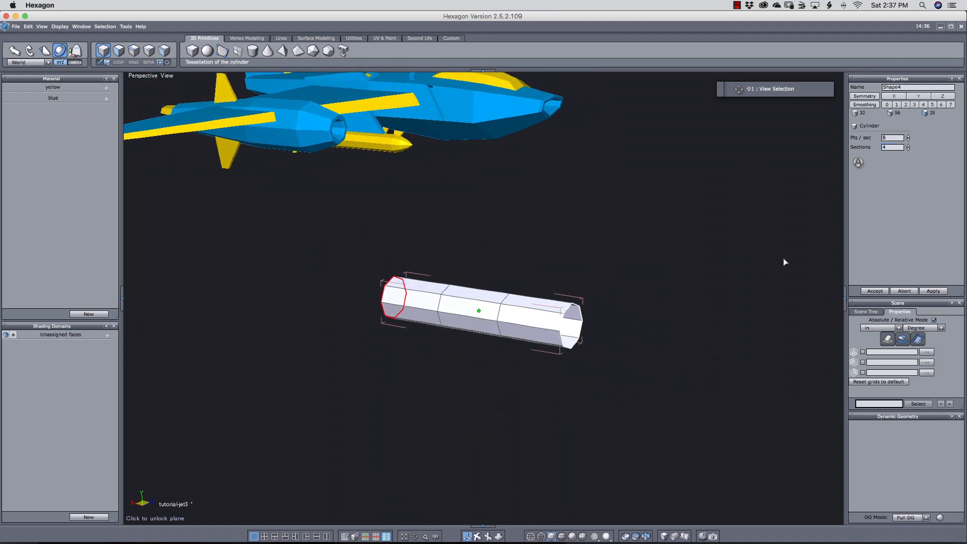
click(858, 163)
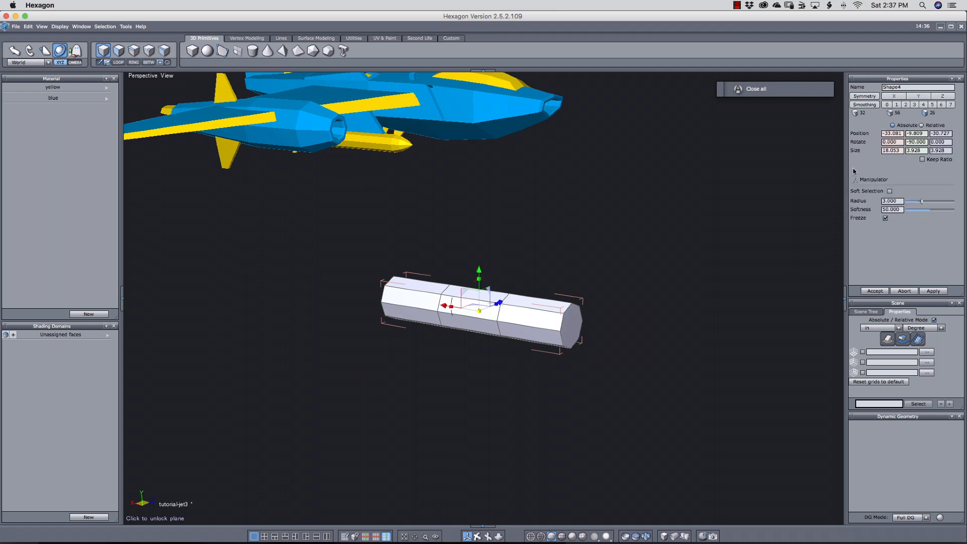
Step: Move the capped cylinder beneath the jet to about X -11.55 and Z -19.55
middle_drag(632, 360, 600, 351)
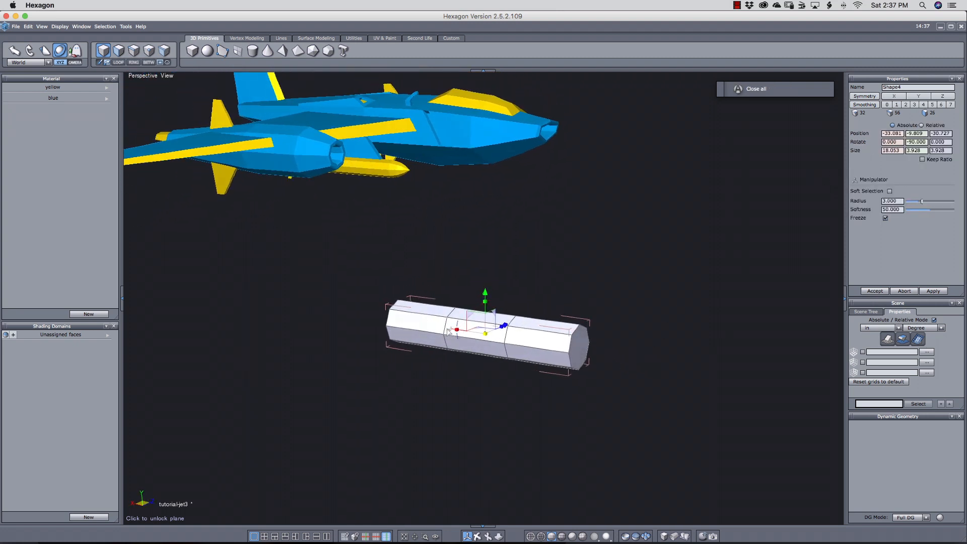
drag(450, 331, 260, 288)
middle_drag(521, 313, 559, 301)
drag(534, 296, 649, 300)
Step: Select the edge loop nearest the cylinder's front end and slide it forward to about X -17.54
middle_drag(527, 330, 583, 342)
key(s)
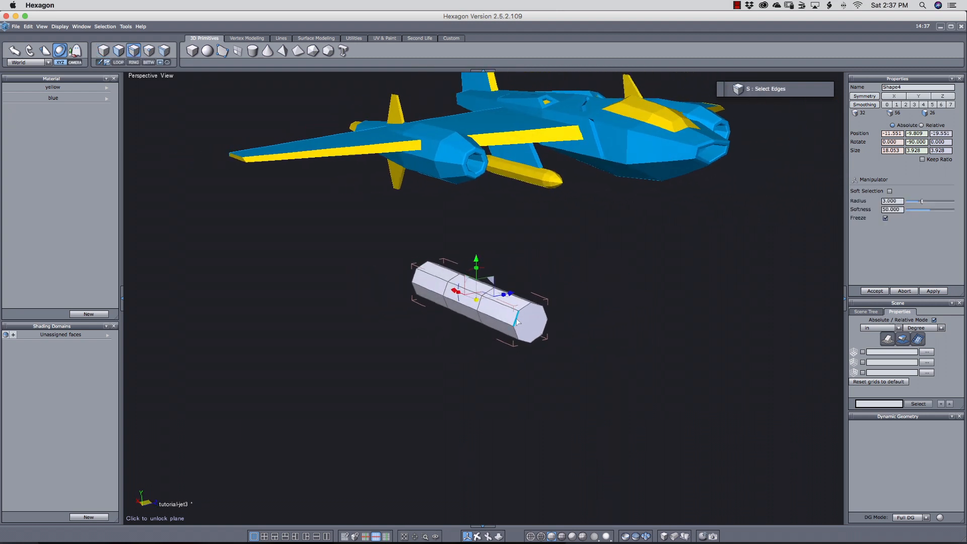
click(510, 324)
click(480, 307)
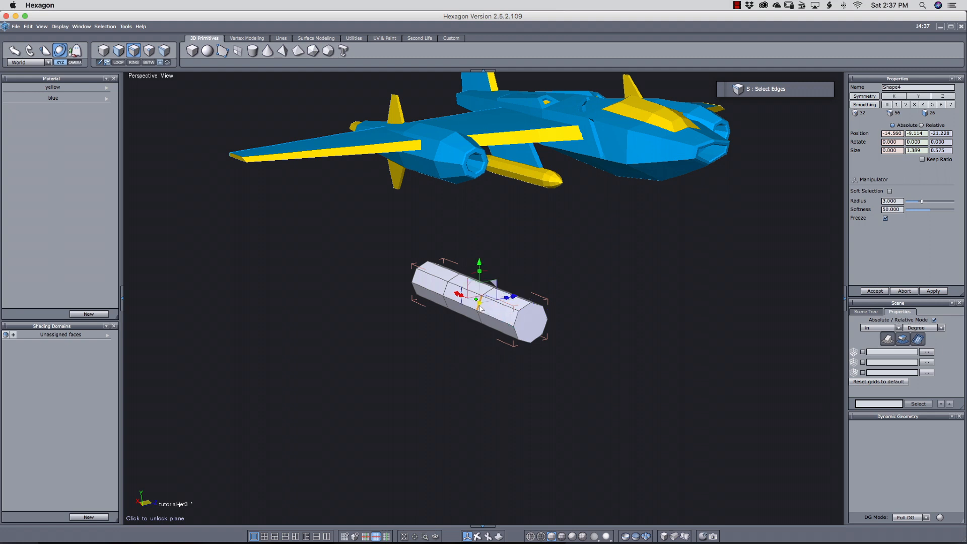
key(alt+e)
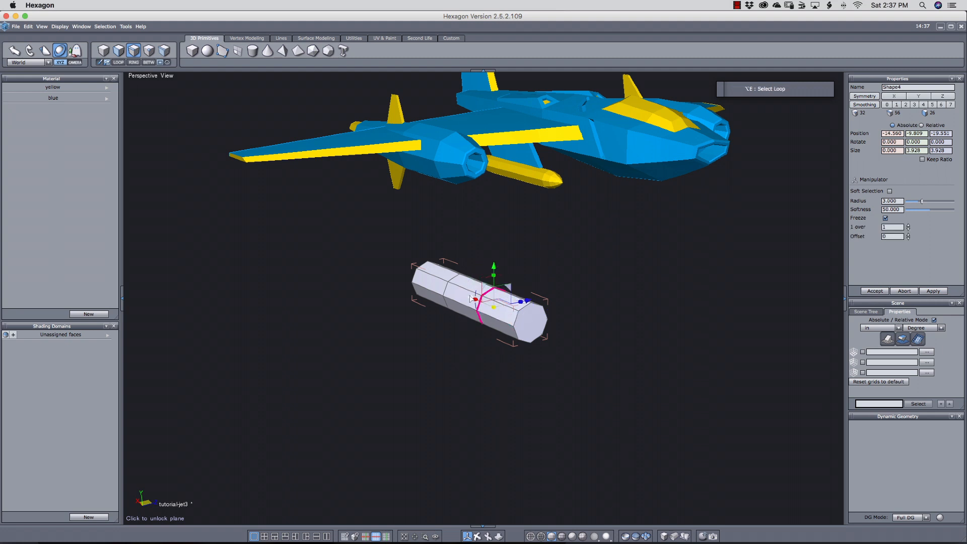
drag(472, 298, 486, 305)
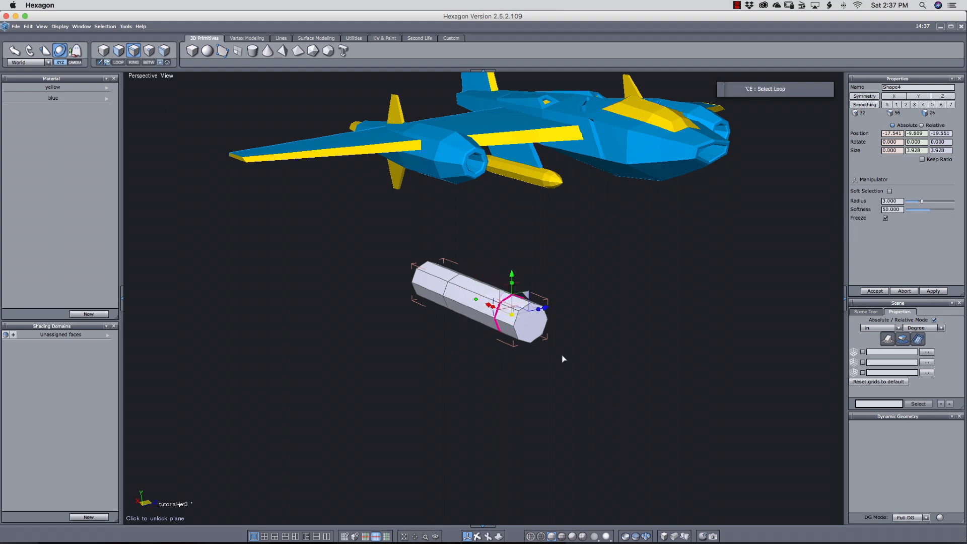
middle_drag(603, 356, 501, 387)
right_drag(501, 386, 617, 369)
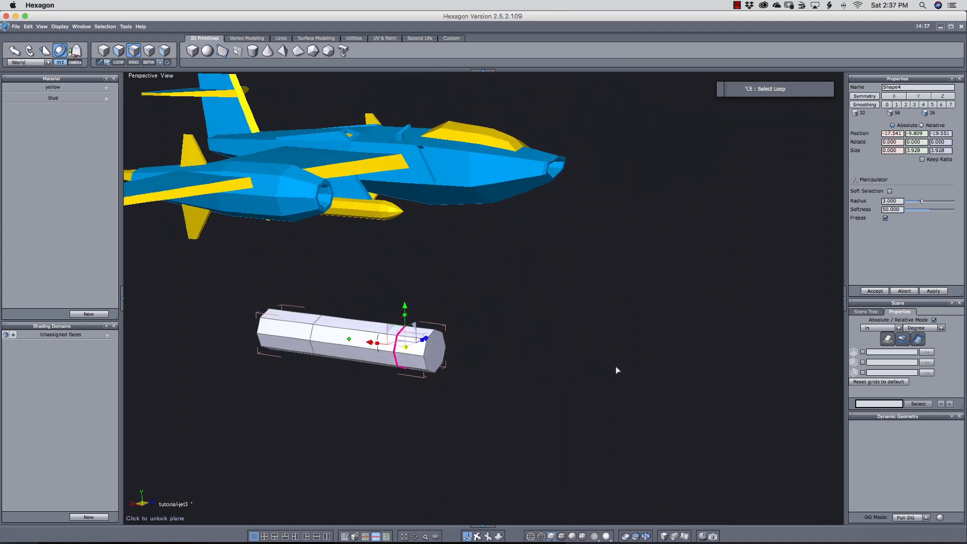
Step: Select the edge loop around the cylinder's front cap and scale it down to about 2.53 in across to taper the nose
click(430, 356)
drag(438, 354, 412, 384)
middle_drag(483, 367, 578, 344)
right_drag(443, 375, 468, 365)
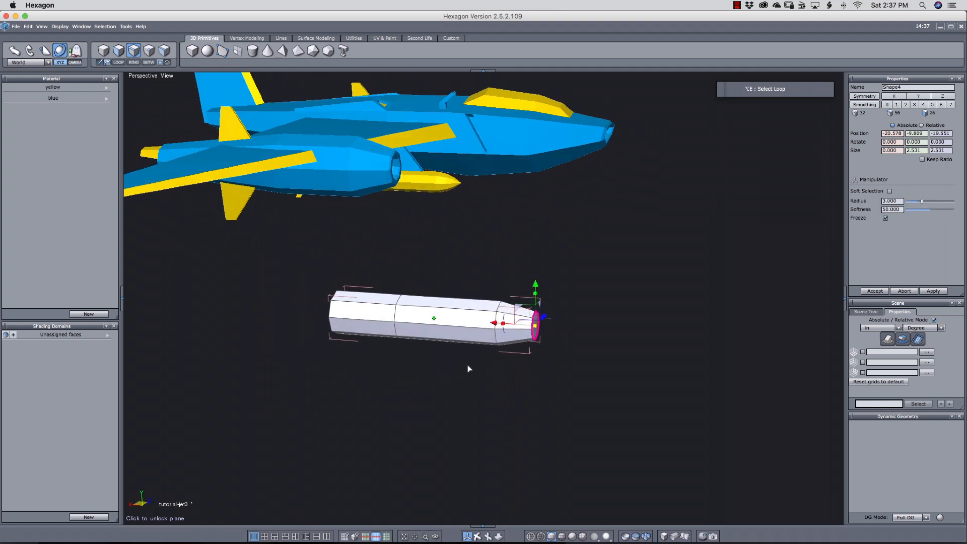
Step: Select the edge loop around the cylinder's rear cap and scale it down to taper the tail
click(331, 312)
click(330, 317)
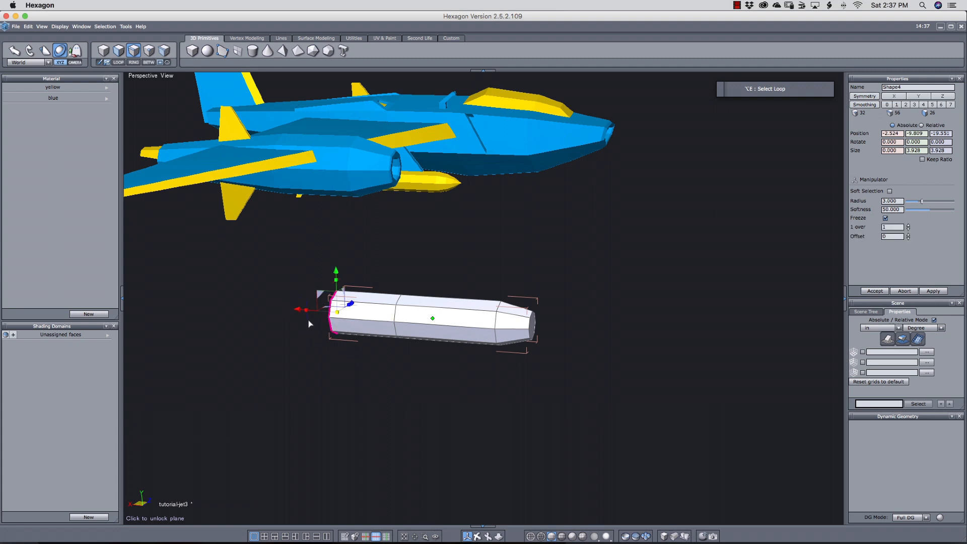
drag(339, 312, 314, 346)
Step: Extract the front cap's edge loop inward to add an inner ring about 1.28 in across
right_drag(589, 337, 441, 359)
click(524, 331)
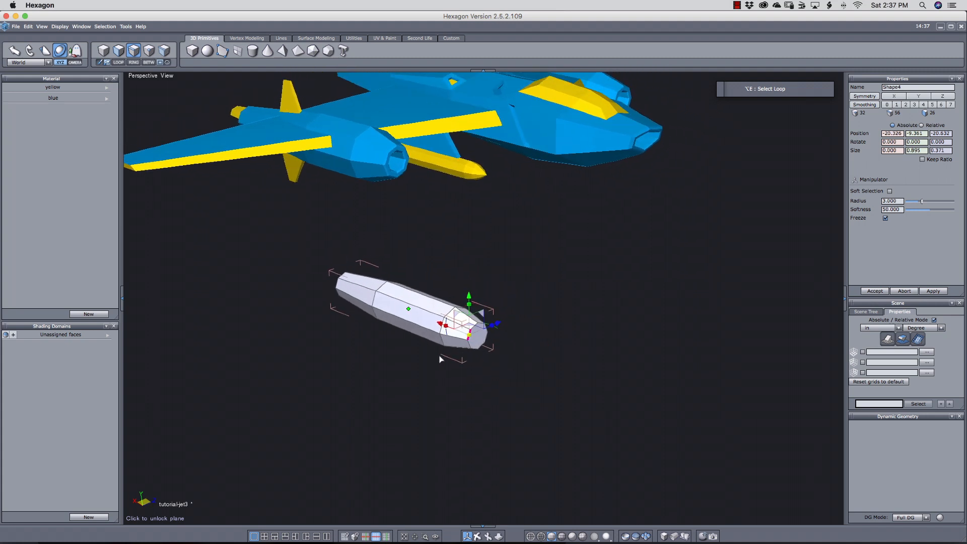
scroll(501, 357, up, 3)
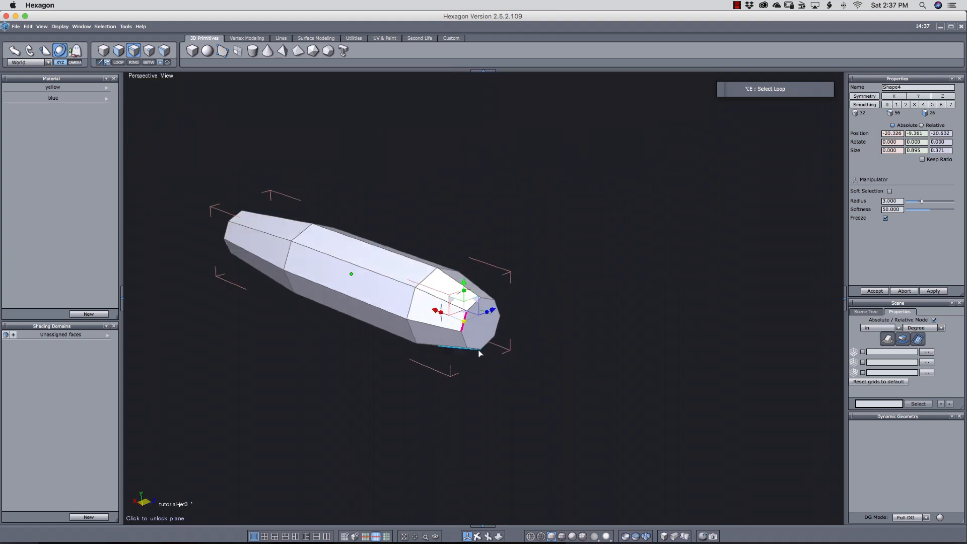
scroll(469, 333, up, 2)
double_click(464, 325)
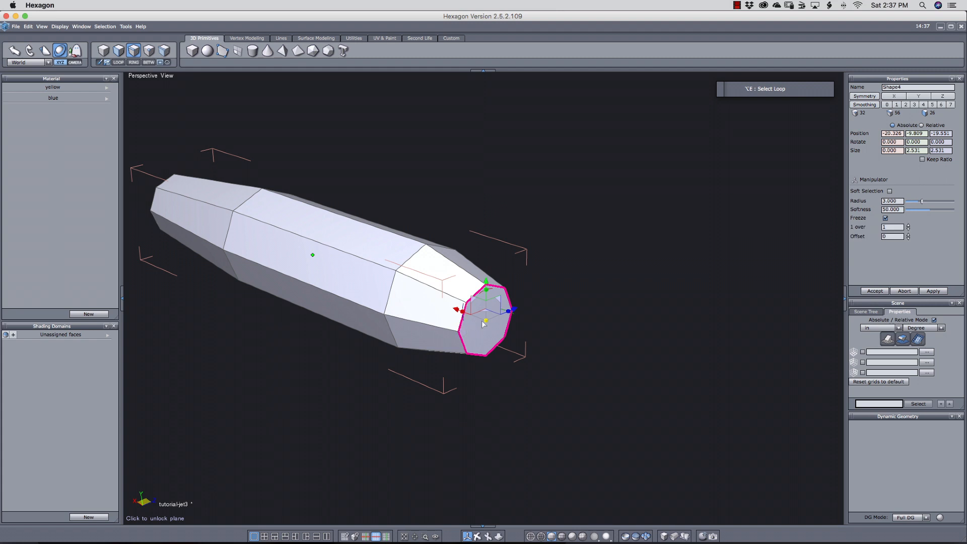
key(shift+a)
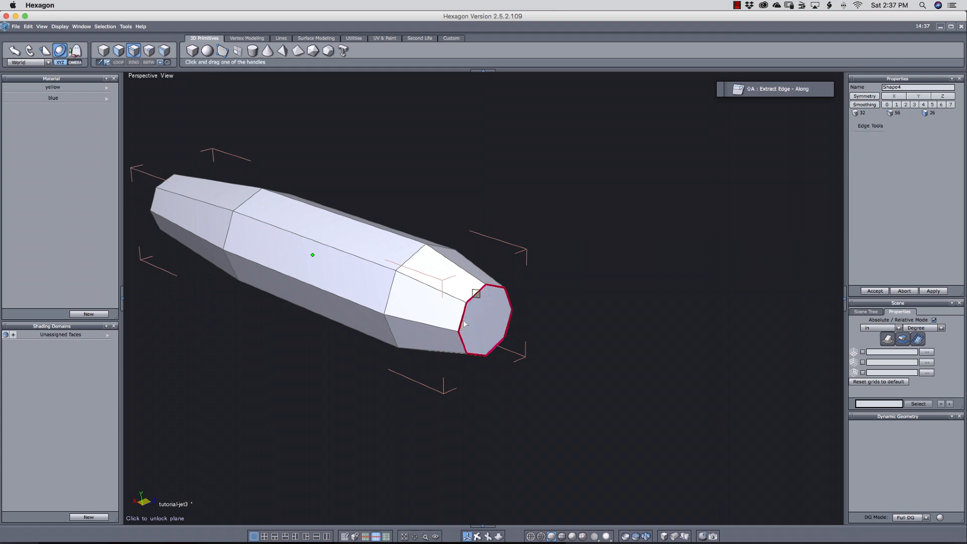
drag(476, 294, 483, 306)
click(481, 314)
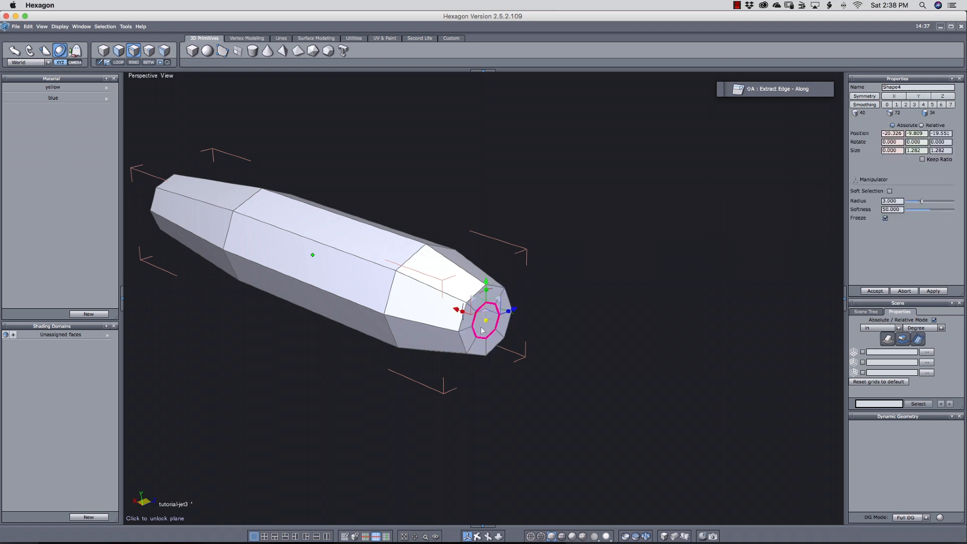
Step: Extrude the inner face of the front cap and push it back inside the body to about X -16.28 to hollow the intake
key(d)
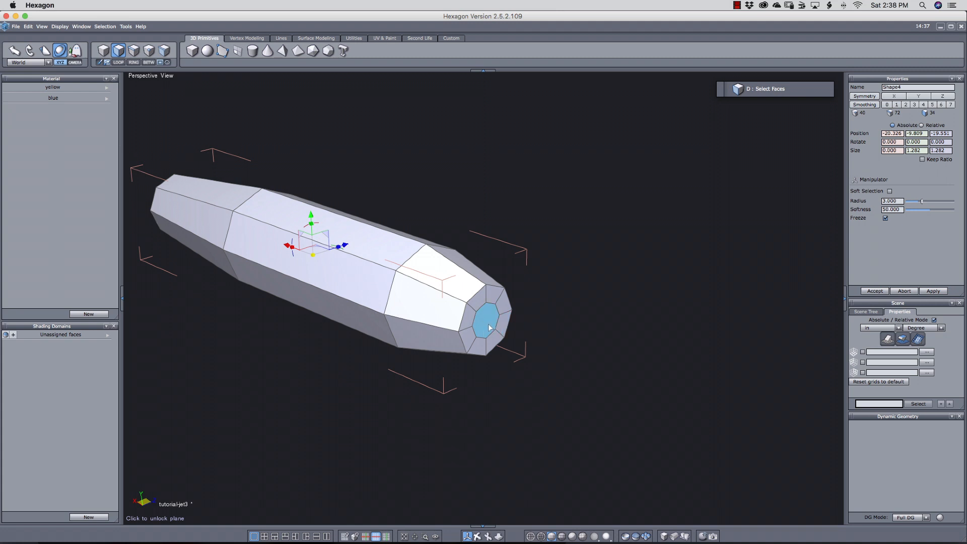
click(489, 327)
right_drag(548, 352, 576, 354)
middle_drag(577, 322, 660, 326)
right_drag(660, 326, 633, 341)
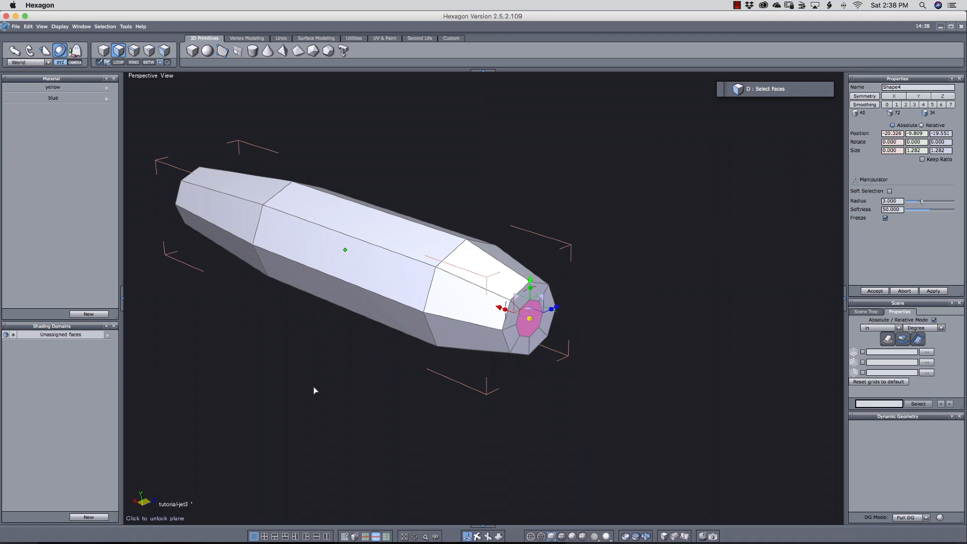
right_drag(301, 397, 297, 431)
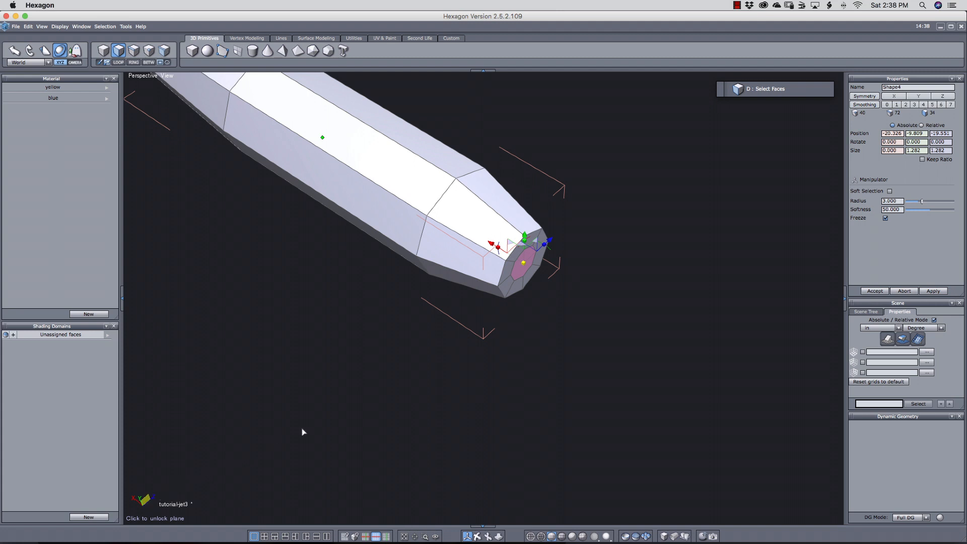
right_drag(539, 428, 576, 350)
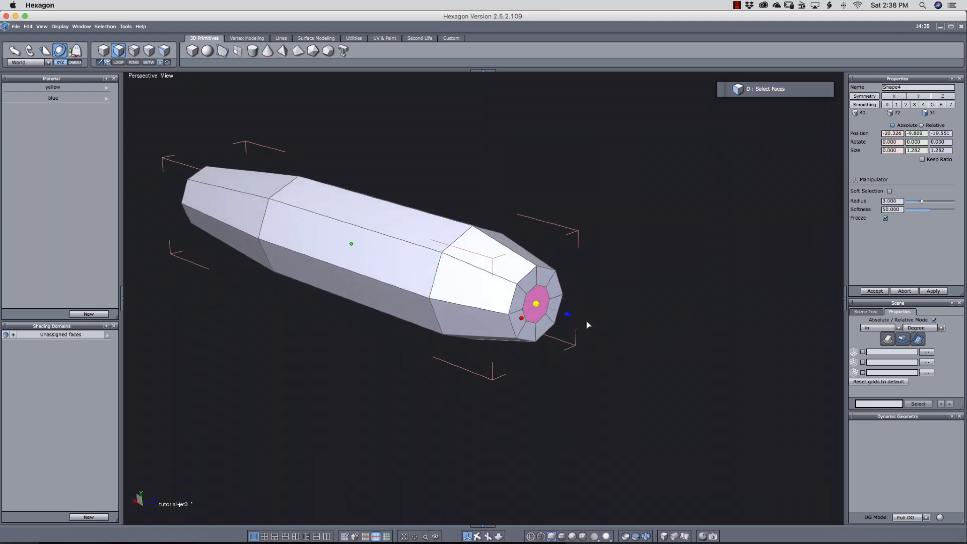
shift+drag(568, 315, 615, 328)
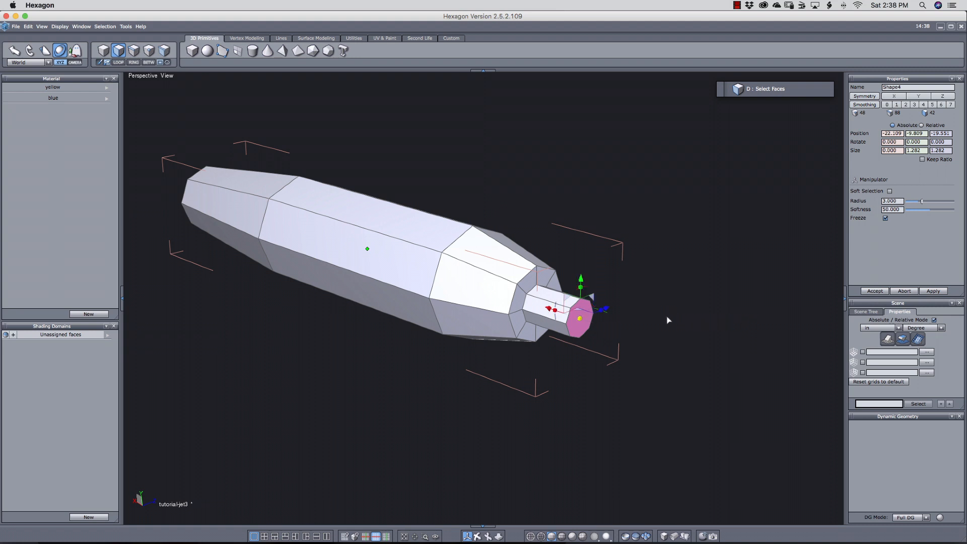
drag(554, 310, 423, 285)
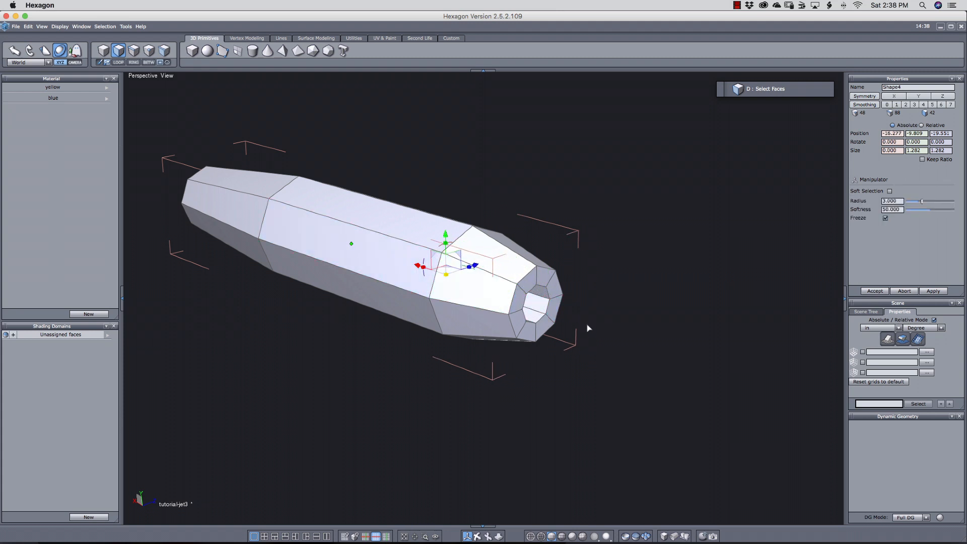
Step: Show sub-selections transparently and push the intake's inner face deeper into the nacelle to about X -14.25
key(t)
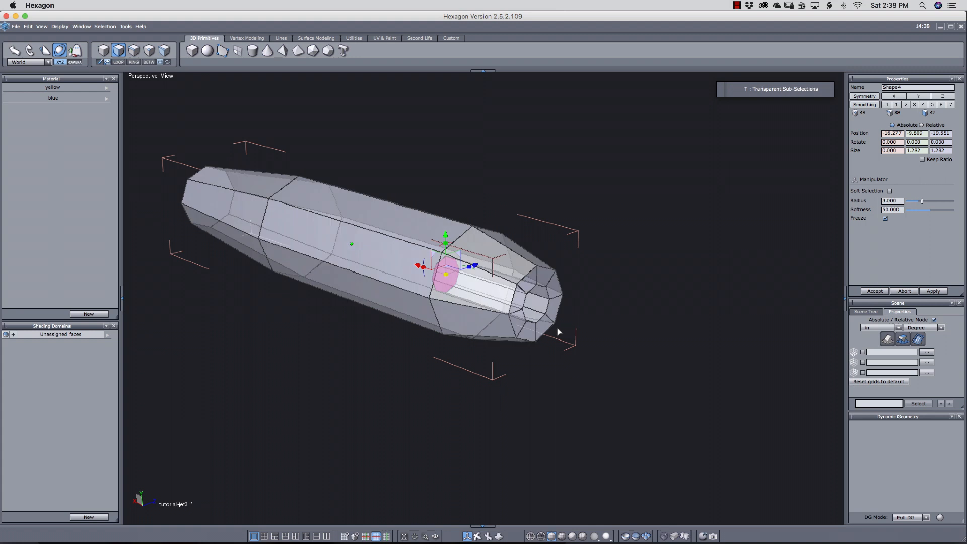
drag(417, 267, 378, 253)
right_drag(459, 340, 492, 343)
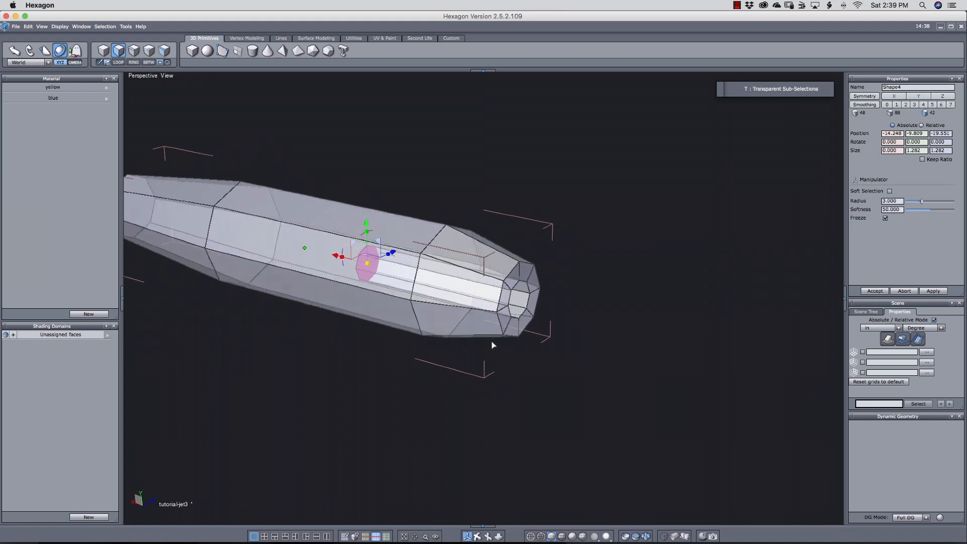
middle_drag(601, 322, 713, 305)
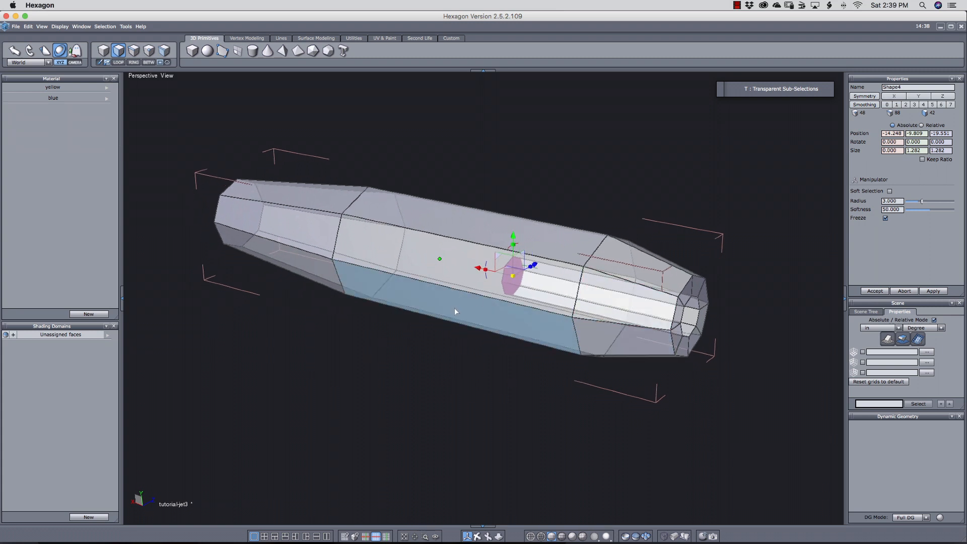
Step: Select the edge loop around the nacelle's rear cap and extract it inward to add an inner ring about 1.20 in across
right_drag(371, 343, 404, 340)
middle_drag(365, 336, 557, 372)
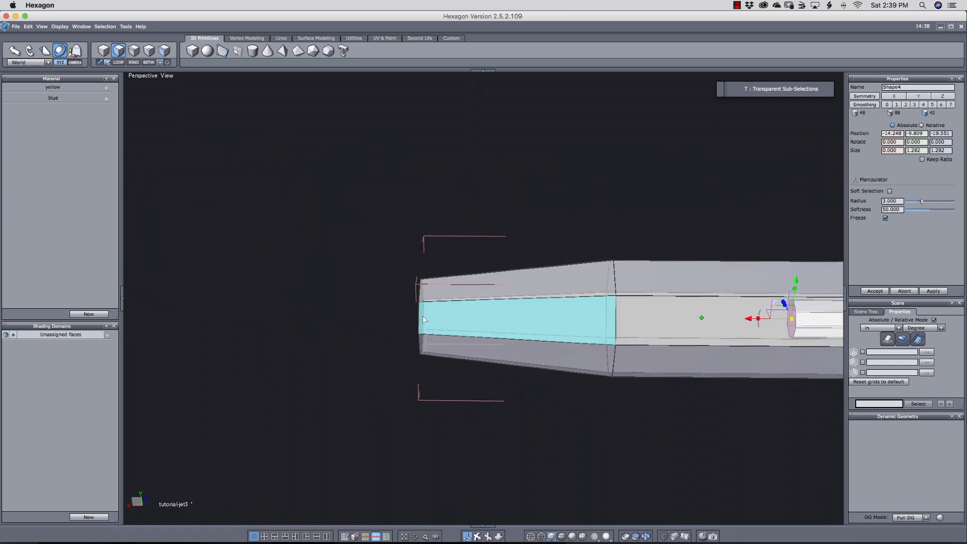
key(s)
click(419, 327)
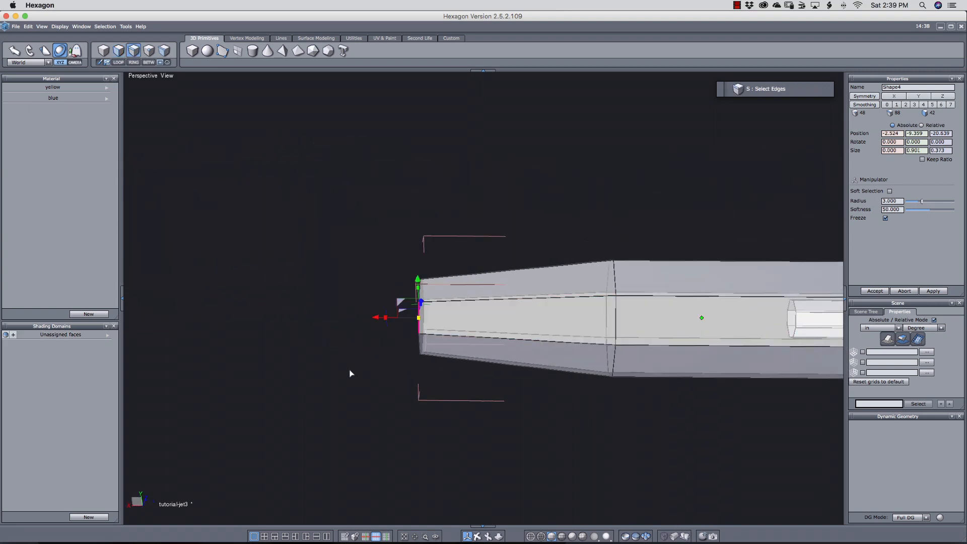
right_drag(350, 372, 446, 386)
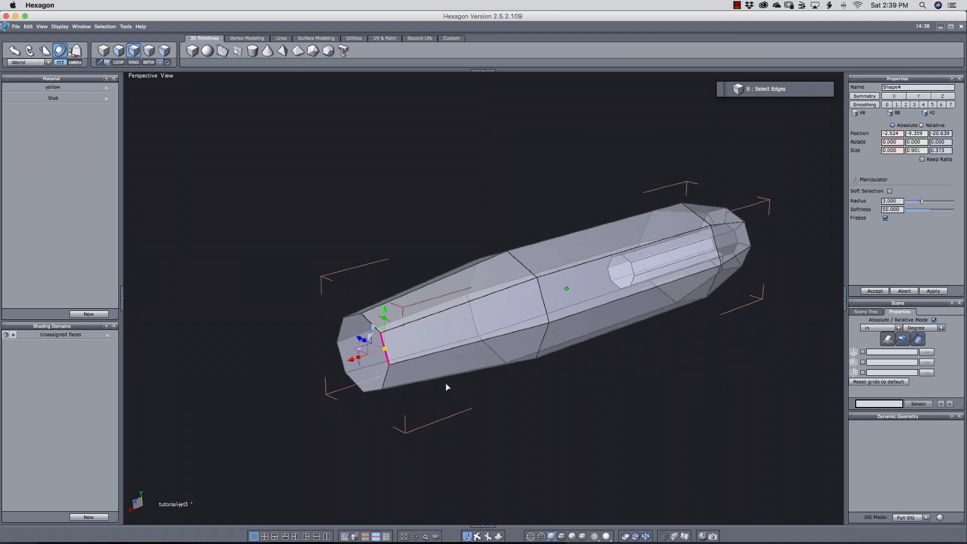
key(alt+l)
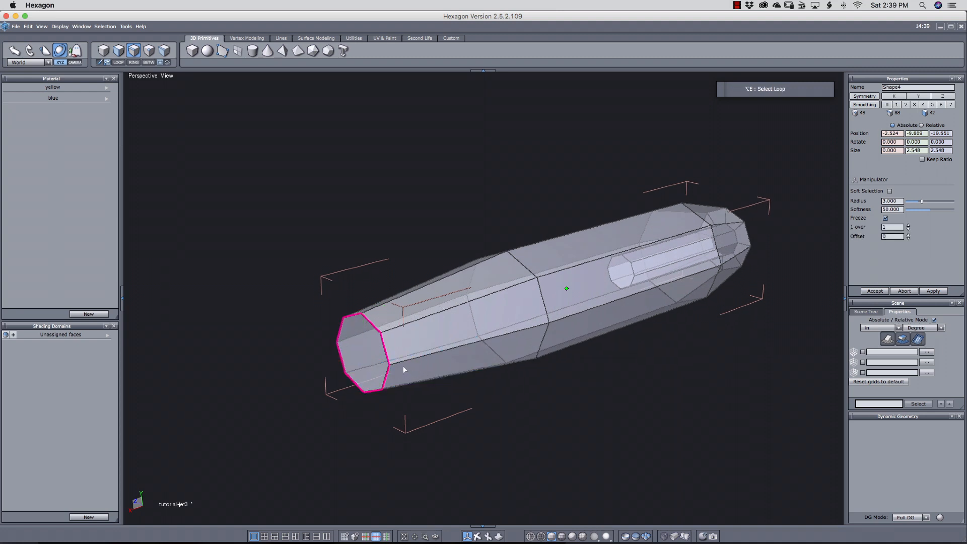
key(shift+a)
drag(382, 345, 493, 319)
key(Return)
Step: Extrude the inner face of the rear cap into the body to about X -8.94 to hollow the exhaust
key(d)
click(367, 357)
middle_drag(610, 375, 585, 380)
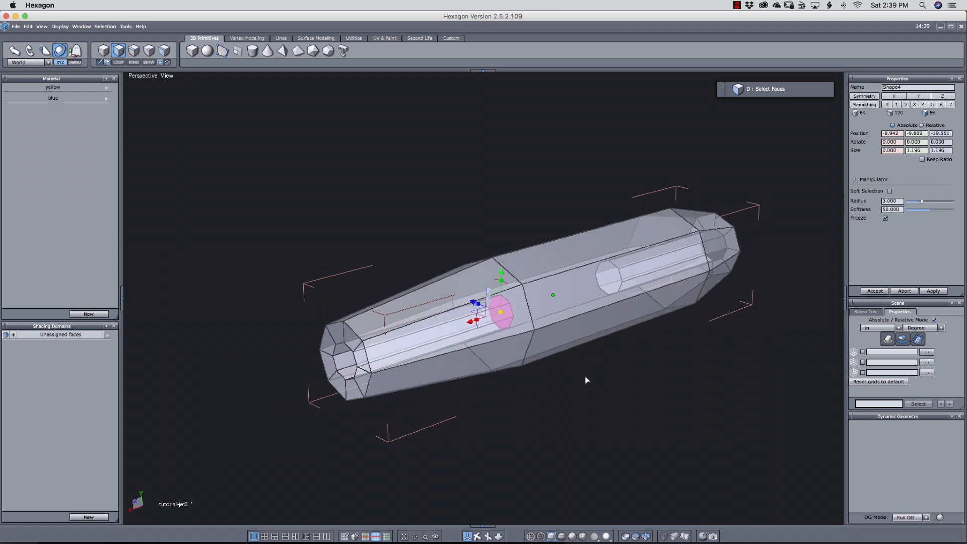
Step: Turn off transparent sub-selections and select both the outer and inner edge loops of the nacelle's front intake rim
key(t)
right_drag(726, 352, 581, 354)
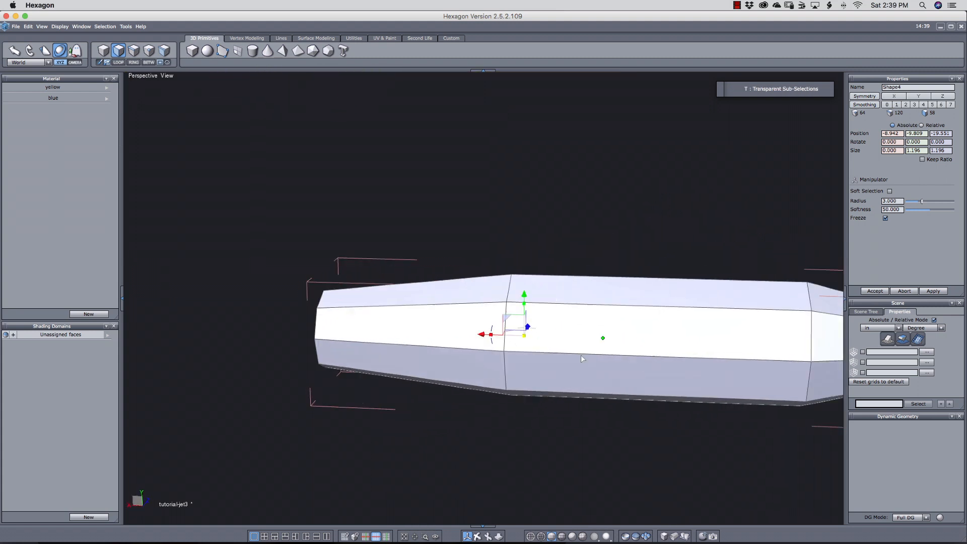
middle_drag(581, 354, 366, 342)
right_drag(524, 375, 408, 379)
middle_drag(561, 353, 549, 379)
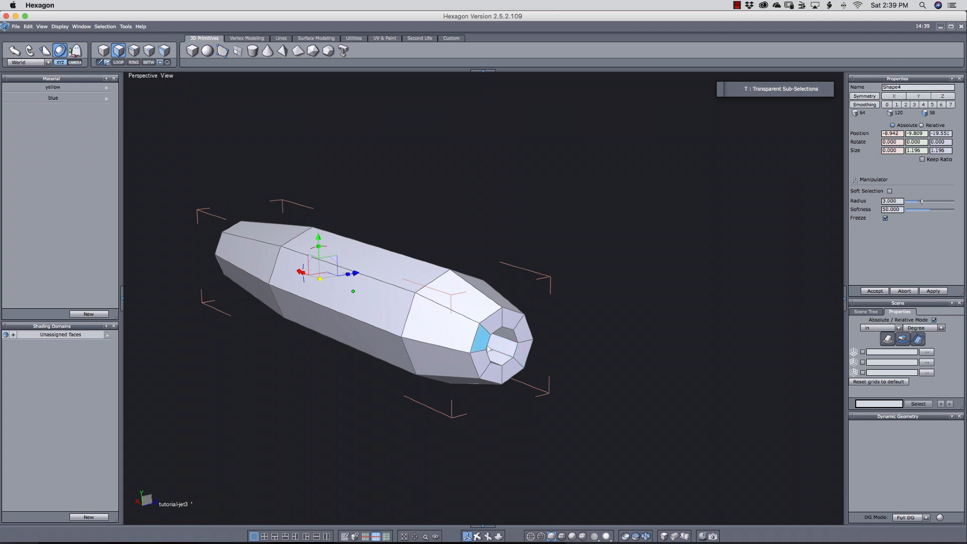
scroll(505, 353, up, 4)
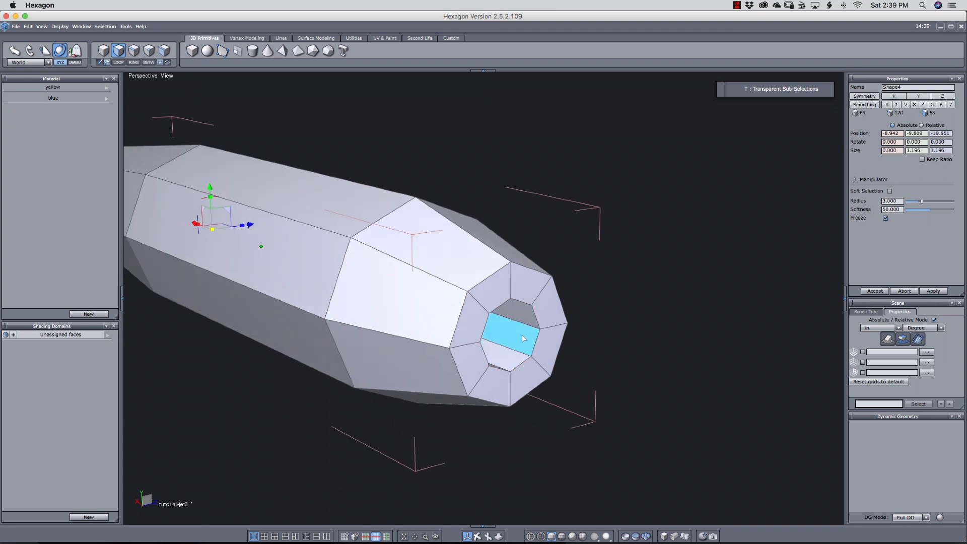
key(s)
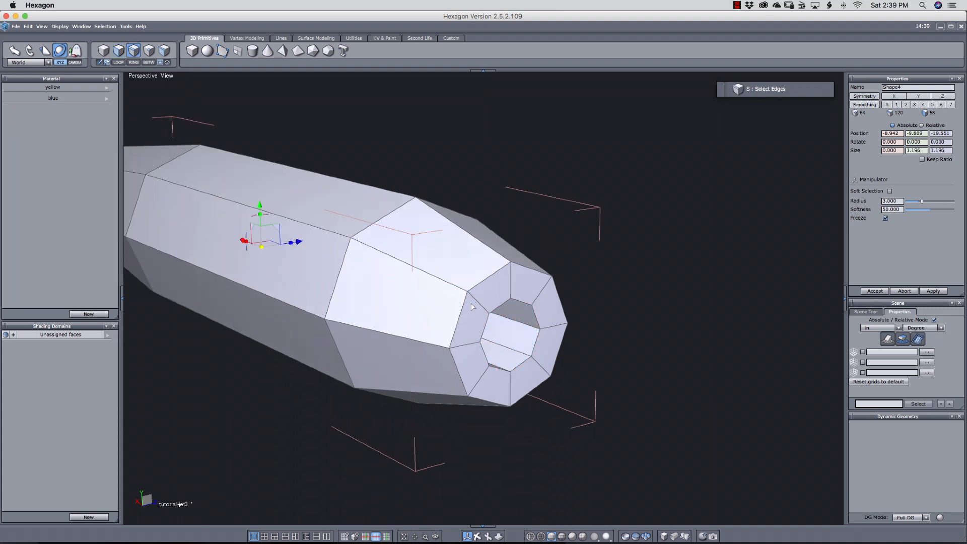
click(457, 321)
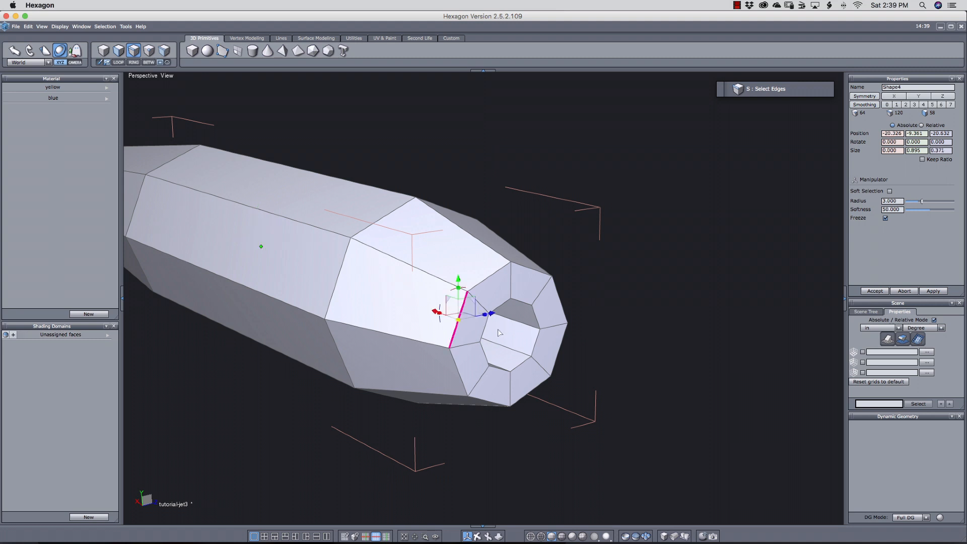
shift+click(483, 333)
key(l)
key(alt+e)
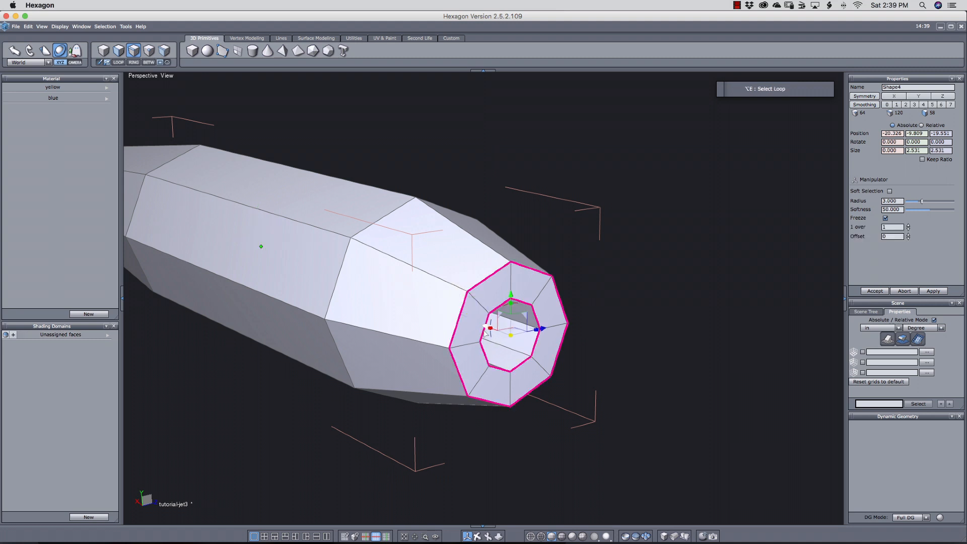
Step: Bevel both selected intake rim loops with Extract Fillet, about 0.14 in deep along X, and deselect the nacelle
scroll(463, 323, up, 2)
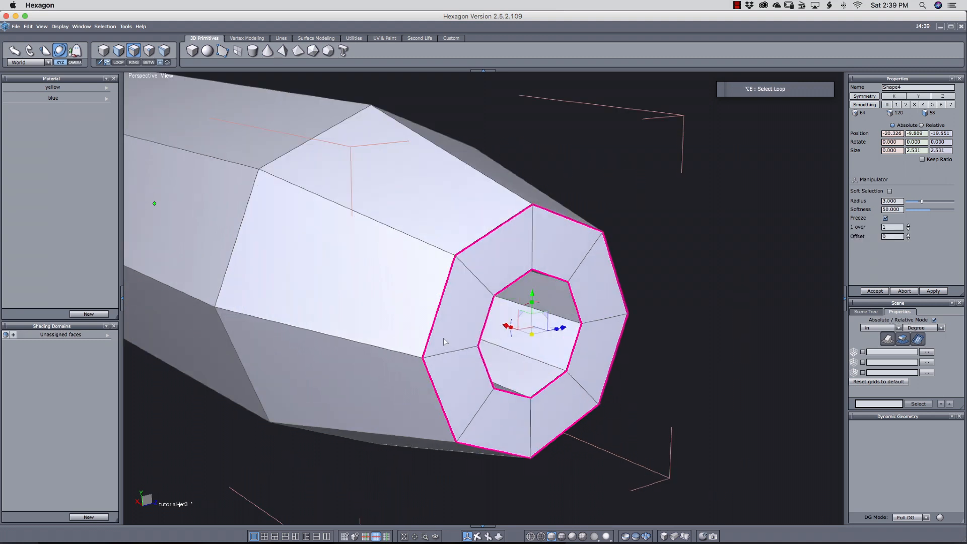
key(b)
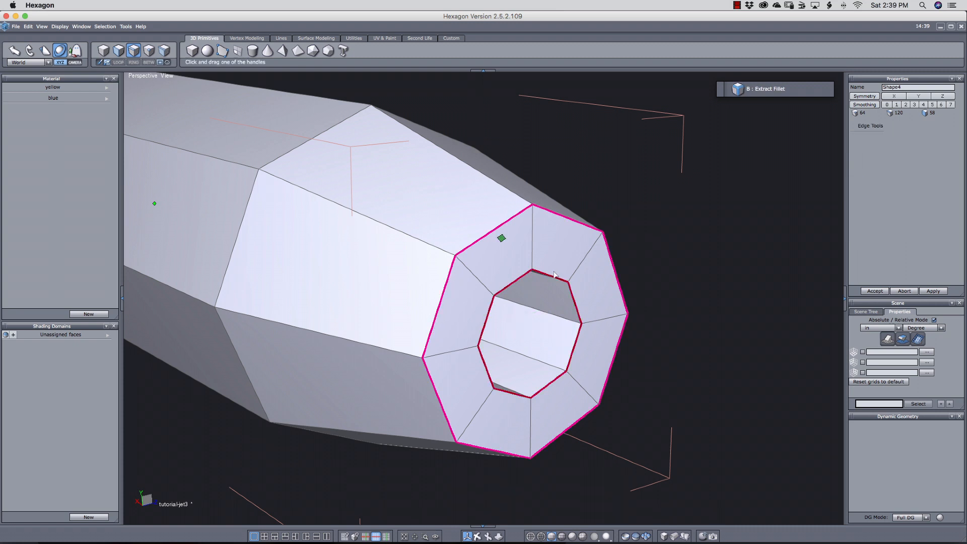
drag(442, 310, 449, 318)
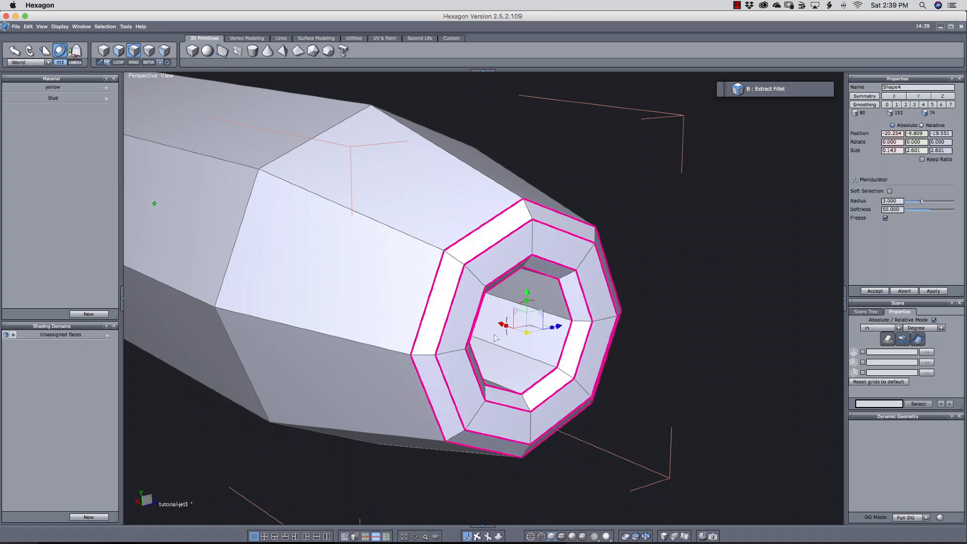
scroll(645, 388, down, 3)
scroll(648, 388, down, 2)
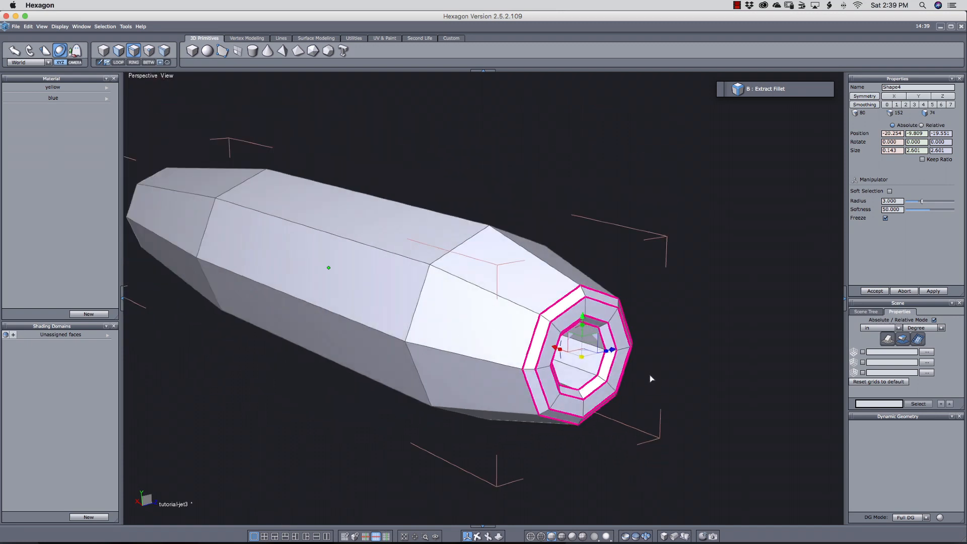
scroll(655, 396, up, 3)
scroll(639, 401, down, 3)
scroll(657, 400, up, 4)
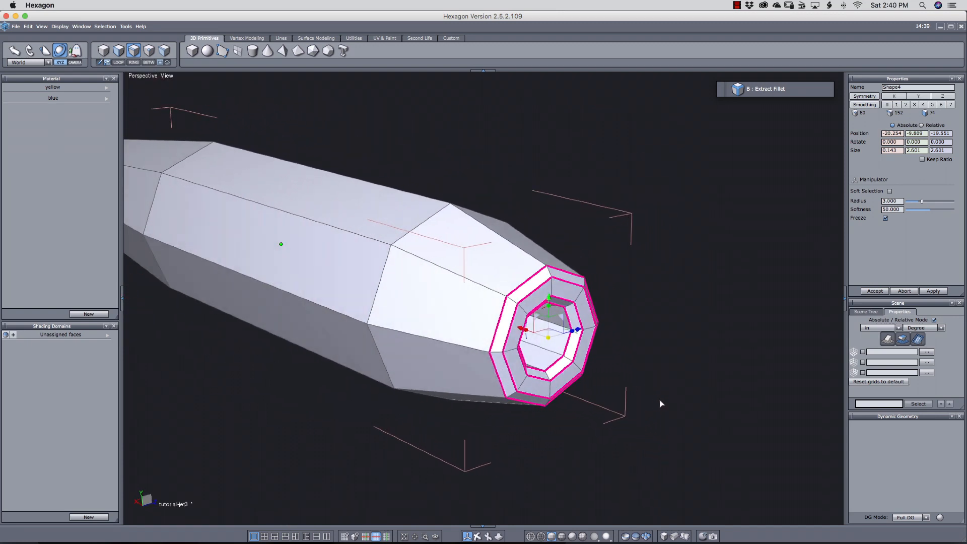
key(Escape)
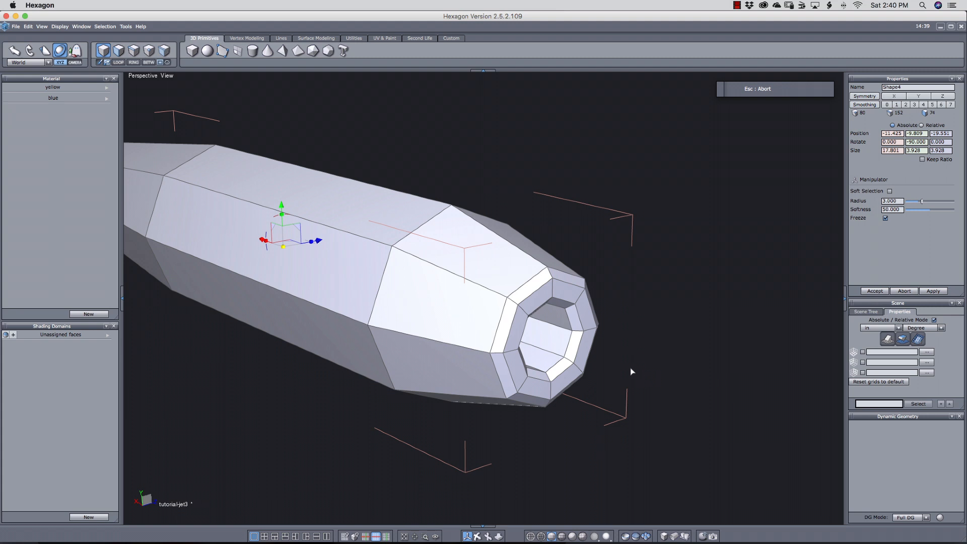
click(623, 378)
Step: Select the finished nacelle and place a copy of it along the Z axis at about Z 13.00, under the opposite wing
scroll(597, 389, down, 4)
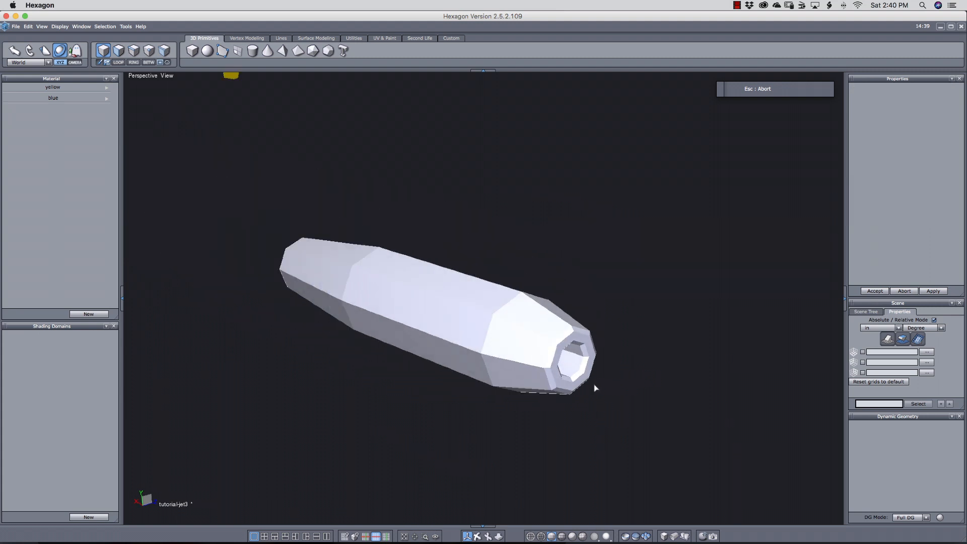
scroll(581, 386, down, 5)
click(524, 365)
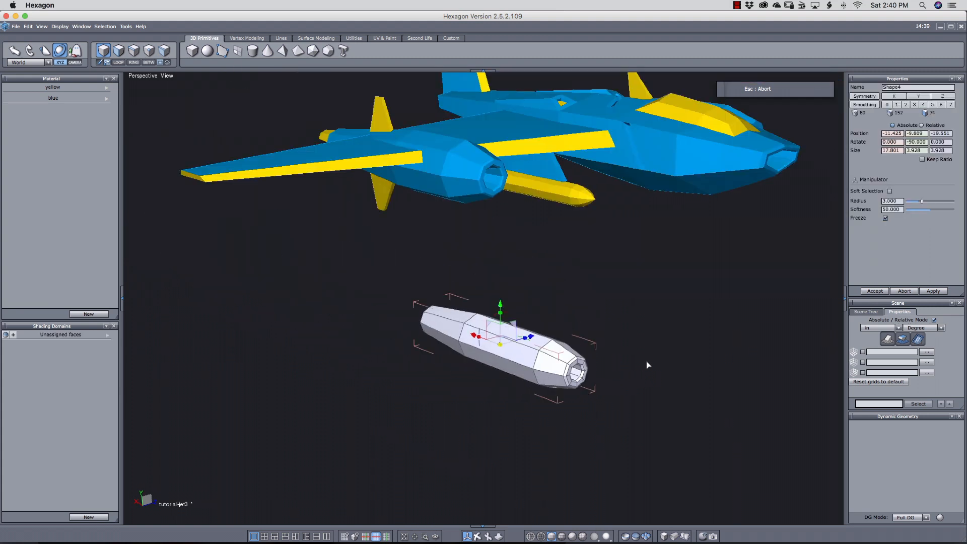
middle_drag(648, 364, 421, 346)
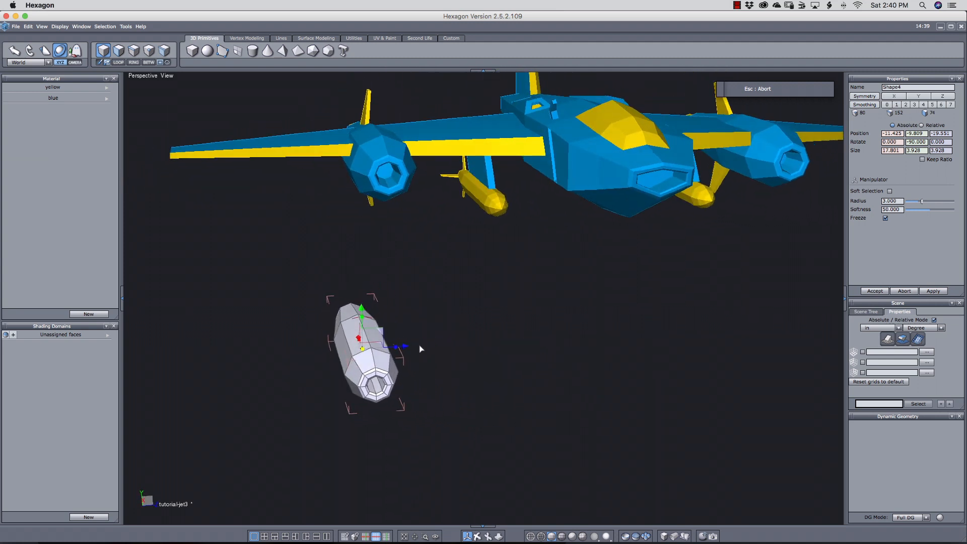
shift+drag(406, 347, 798, 324)
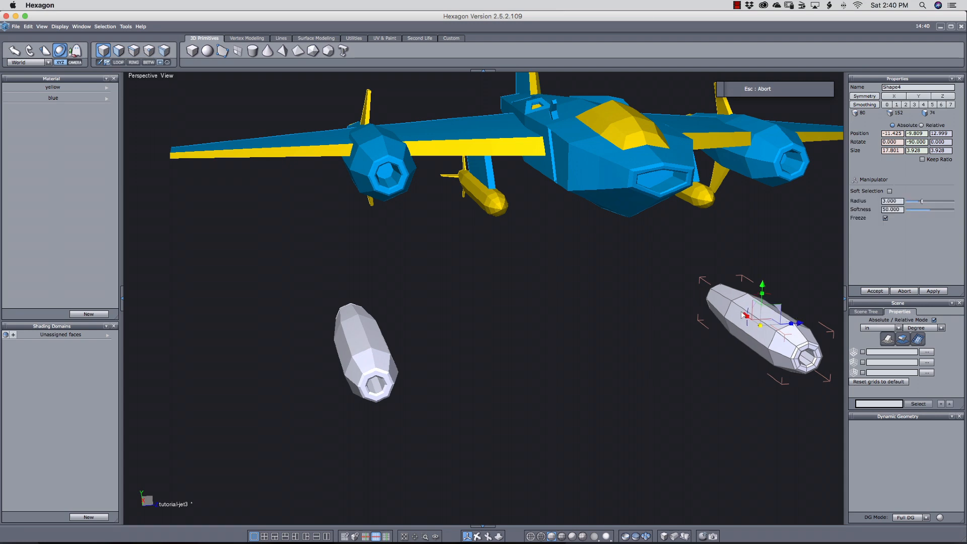
middle_drag(639, 339, 561, 334)
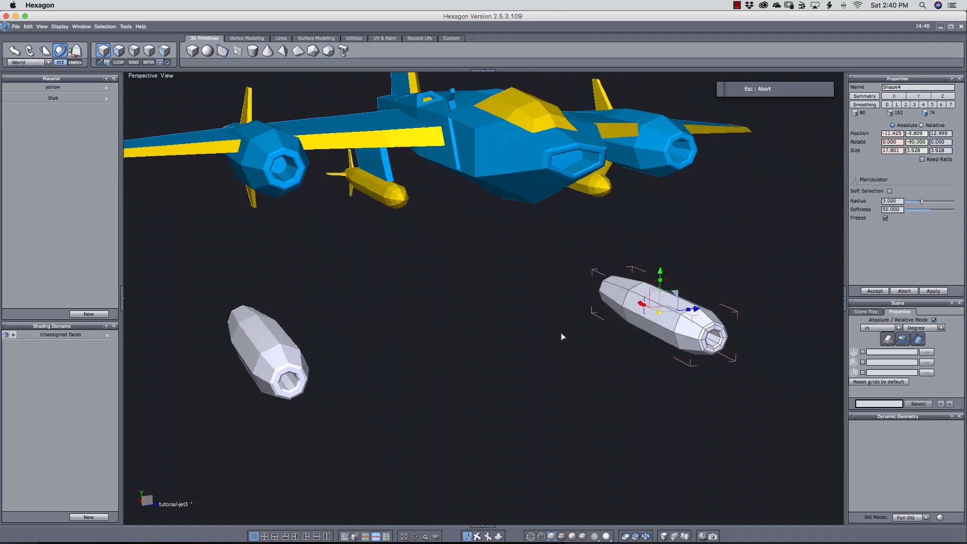
Step: Switch the display to shaded with visible edges and examine the jet's underside, missiles, pylons and engines
middle_drag(511, 296, 459, 339)
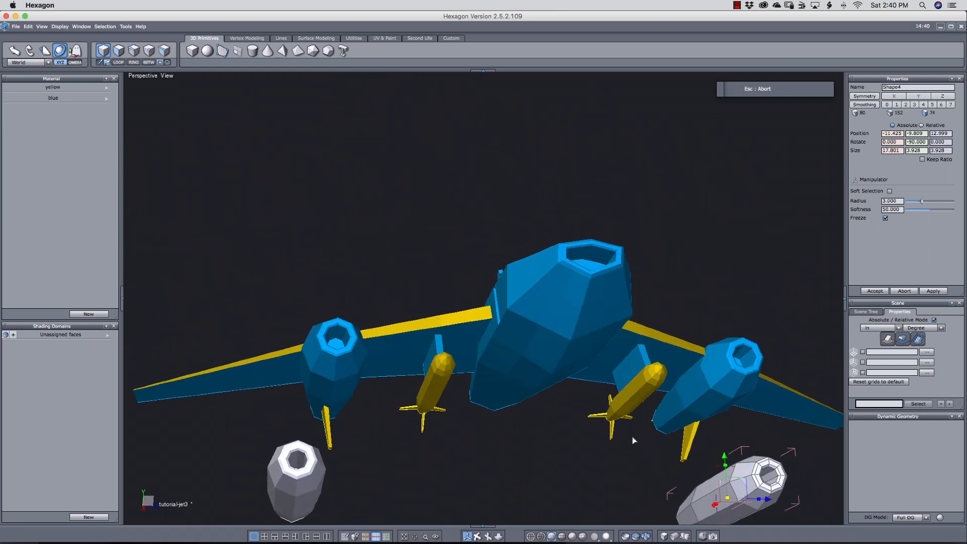
click(560, 535)
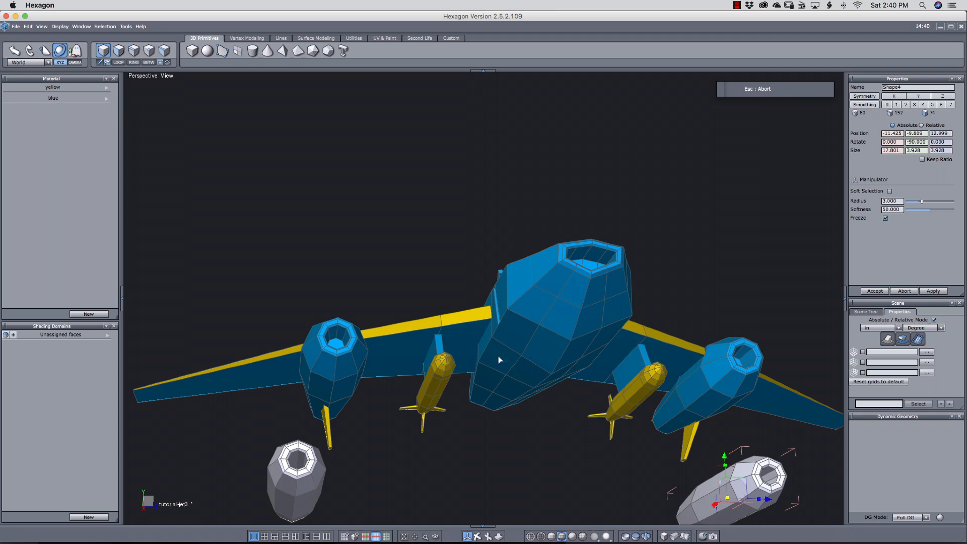
scroll(458, 361, up, 5)
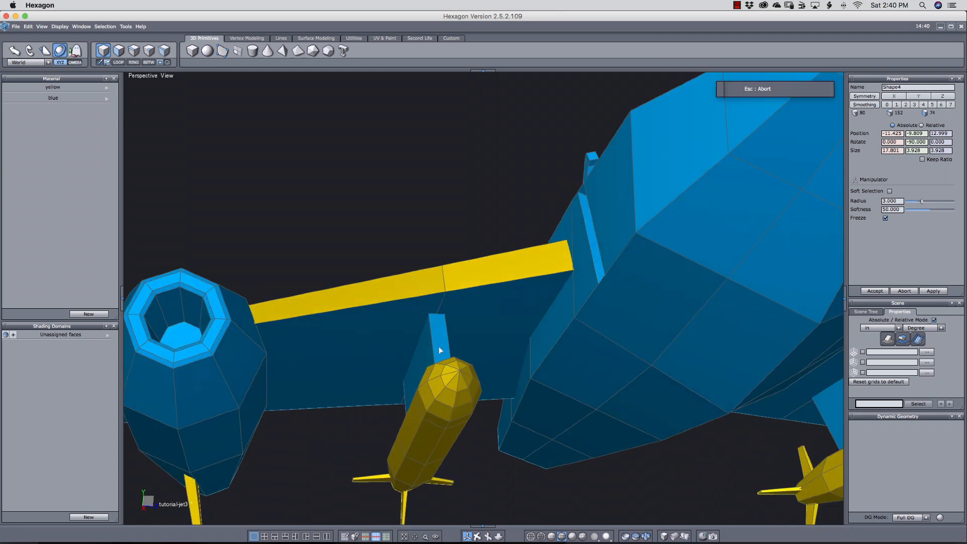
scroll(459, 347, up, 1)
middle_drag(468, 338, 455, 332)
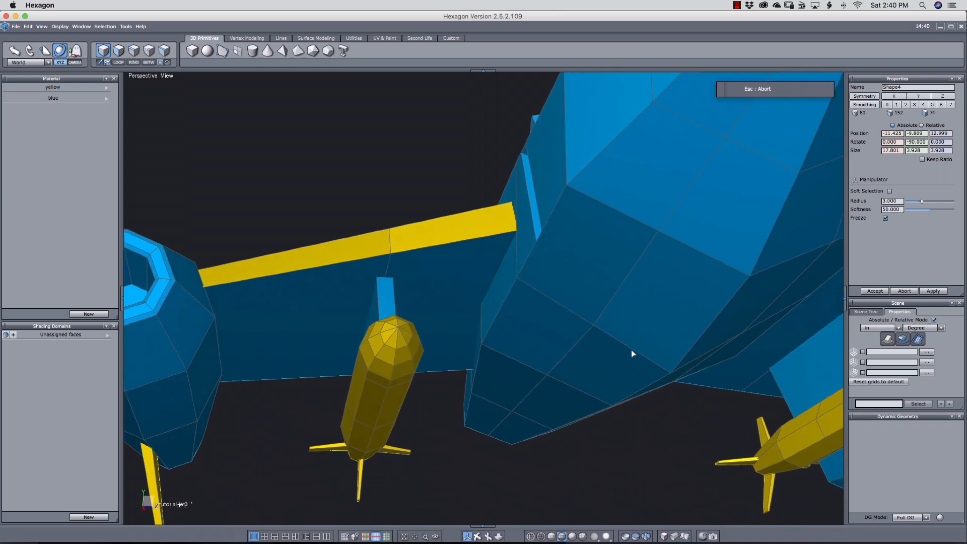
scroll(596, 357, down, 5)
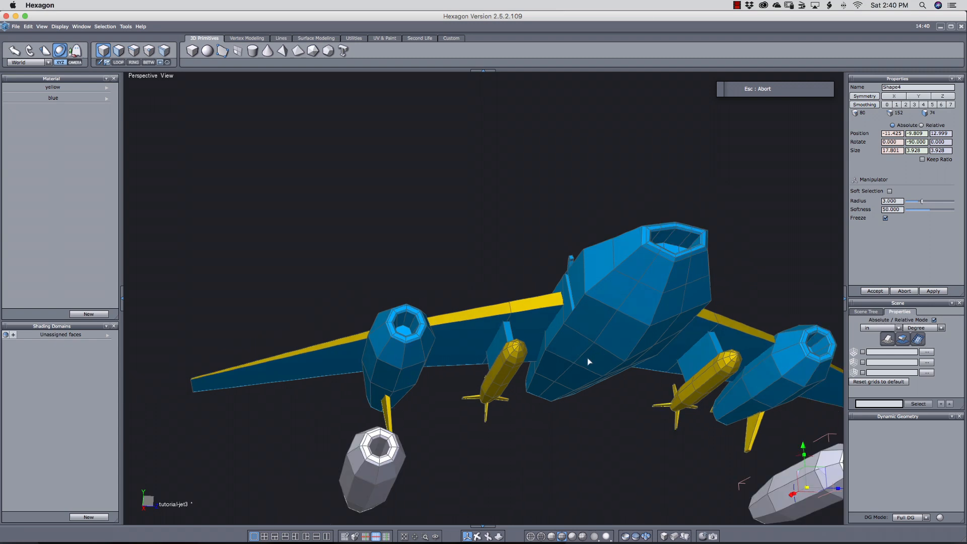
middle_drag(588, 361, 540, 367)
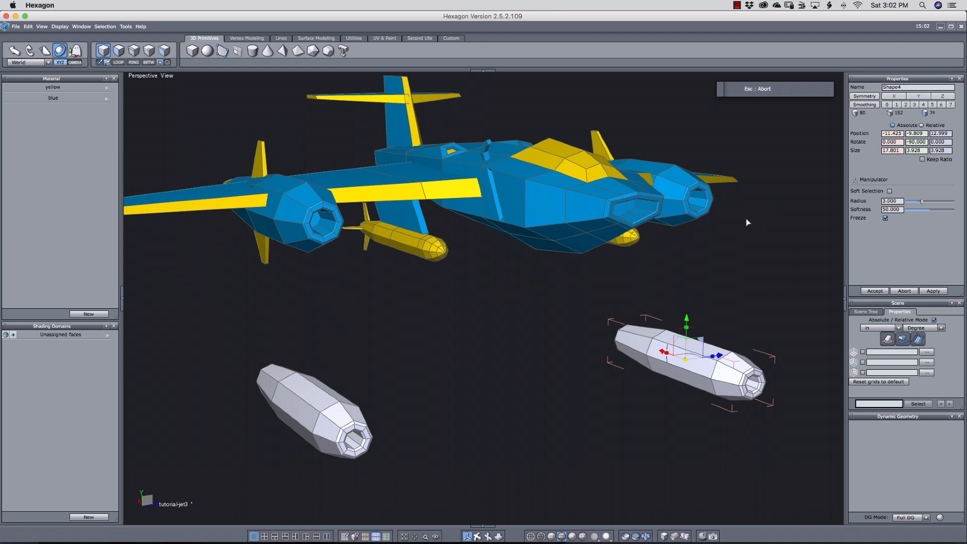
Step: Select the grouped missile under the wing, try moving it vertically downward, and undo the move
click(416, 253)
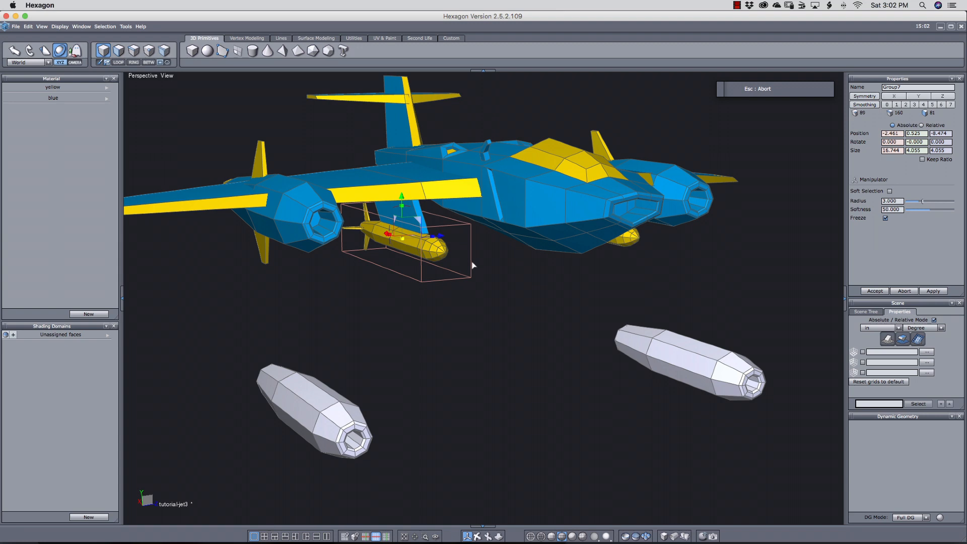
middle_drag(528, 276, 547, 299)
right_drag(548, 299, 567, 283)
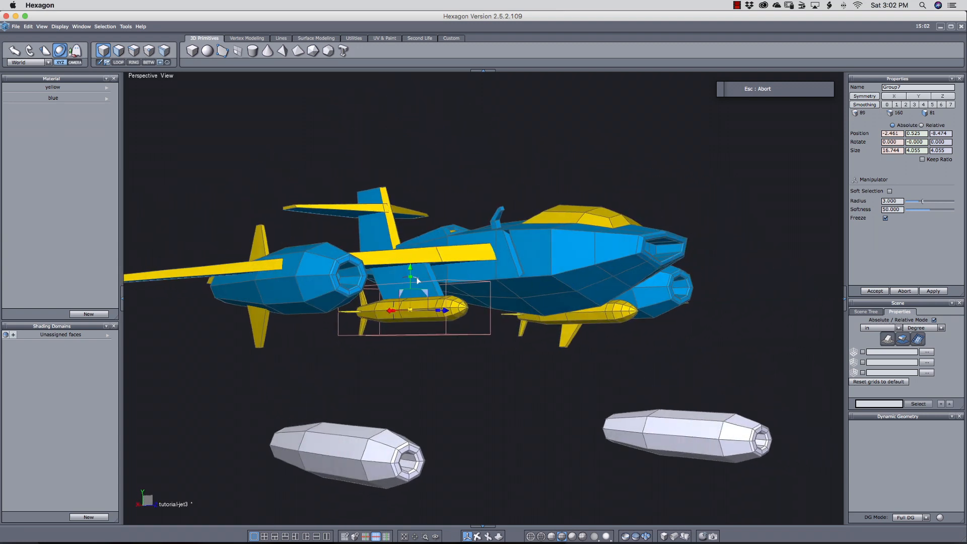
drag(410, 273, 411, 302)
key(super+z)
Step: Find the selected missile in the scene tree and expand its group and one nested fin group to examine their parts
click(866, 312)
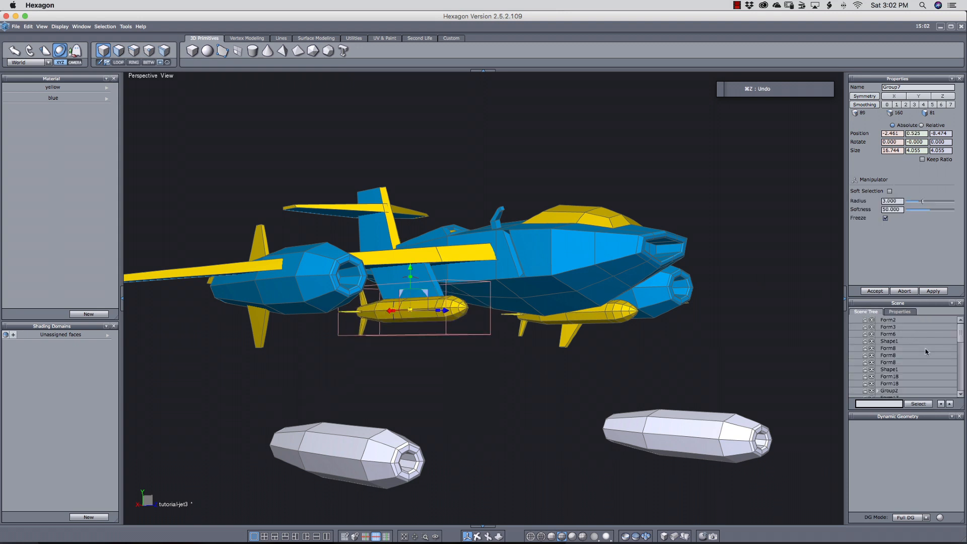
drag(959, 342, 948, 372)
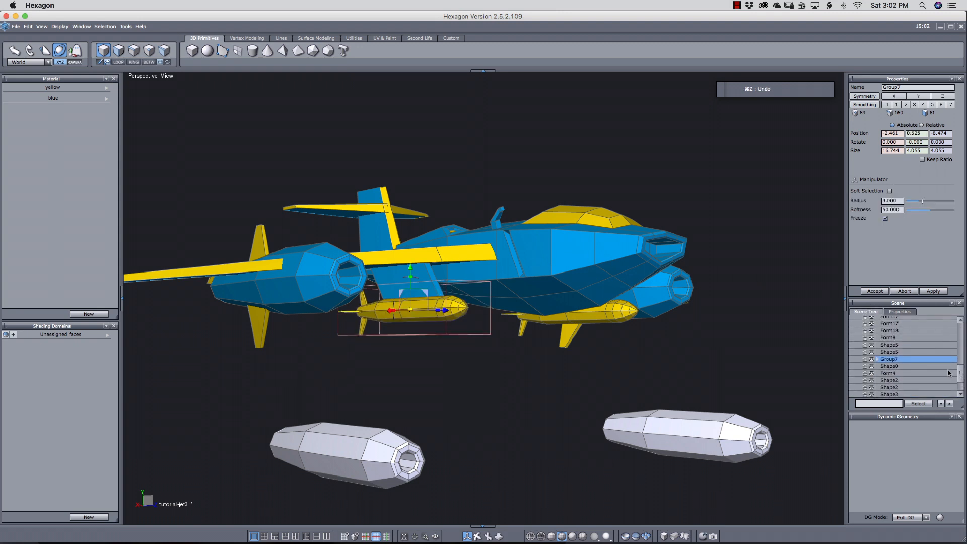
click(878, 359)
drag(963, 375, 959, 370)
click(882, 358)
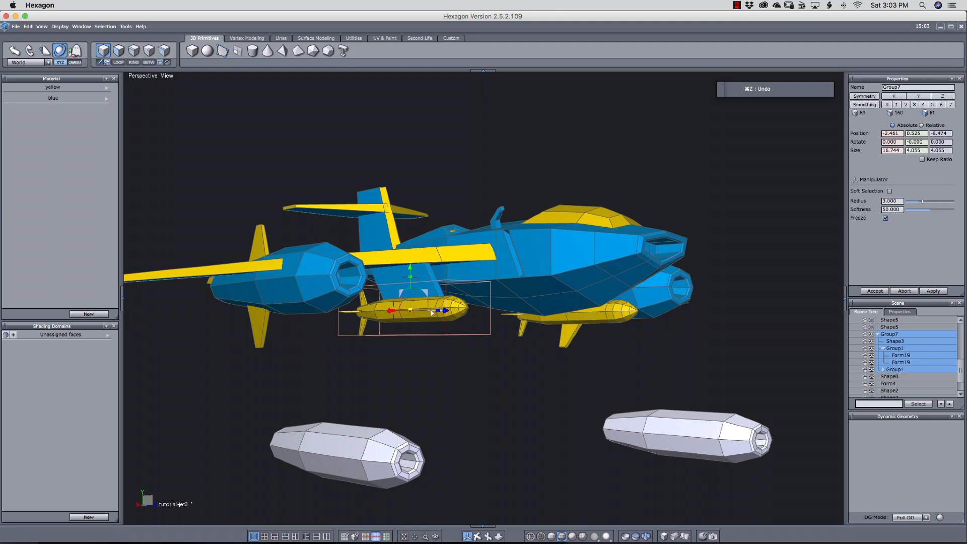
Step: Ungroup the missile under the wing and select its body together with both pairs of tail fins
key(super+shift+g)
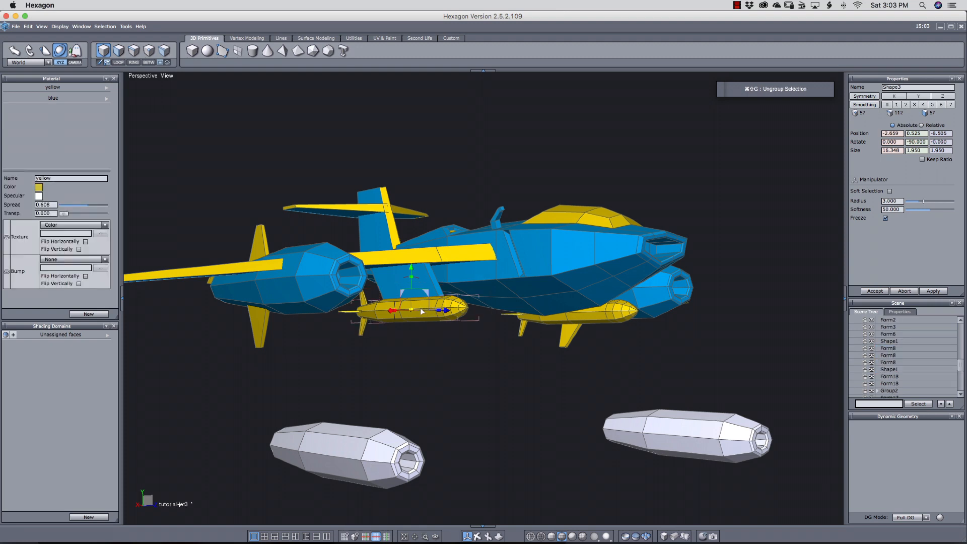
scroll(421, 333, up, 5)
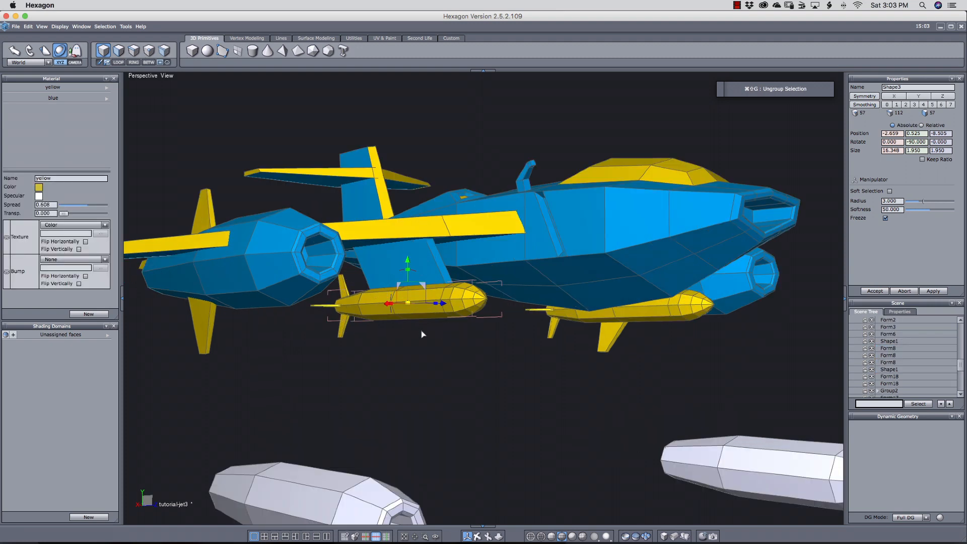
click(297, 330)
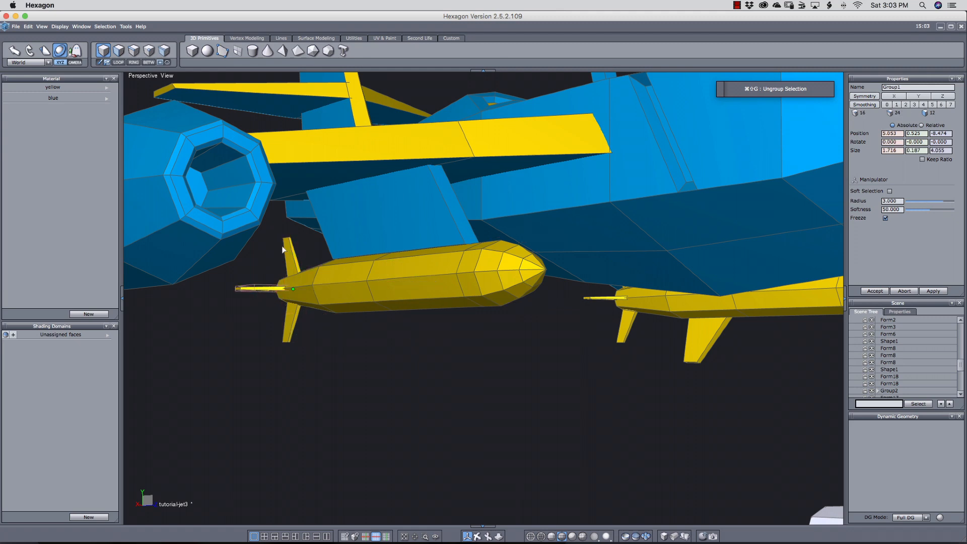
click(296, 257)
shift+click(390, 283)
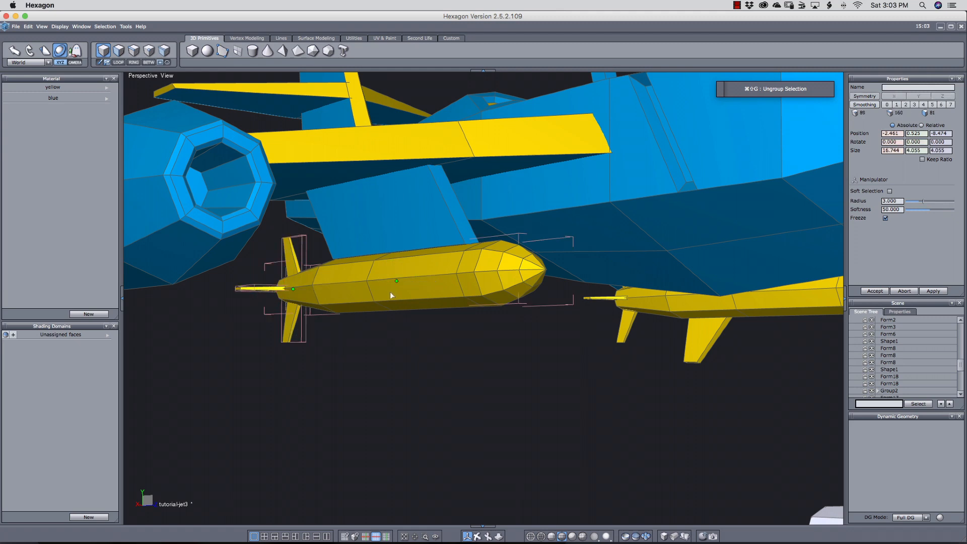
right_drag(470, 324, 470, 343)
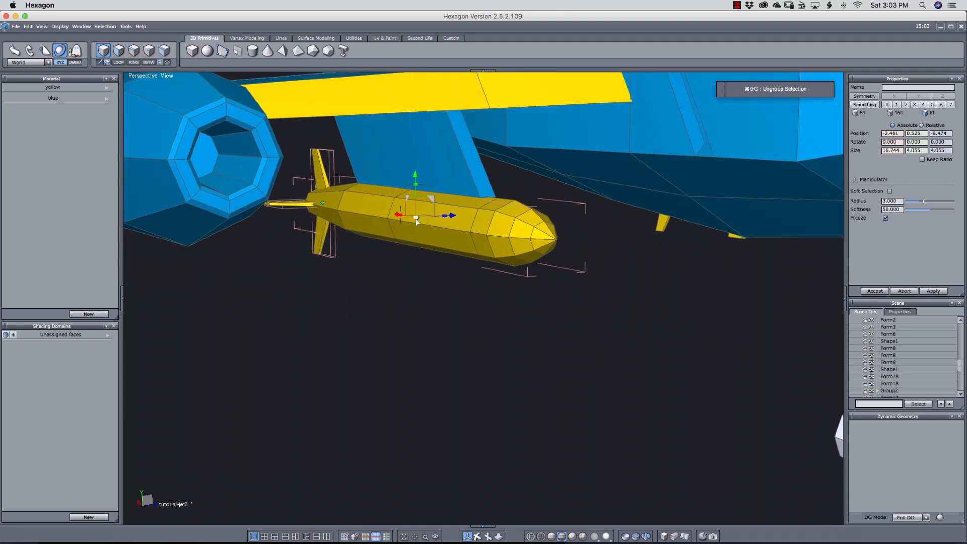
Step: Try moving the selected missile parts together, undo the move, and group the parts into one object
drag(416, 220, 404, 242)
key(super+z)
middle_drag(412, 266, 402, 293)
key(super+g)
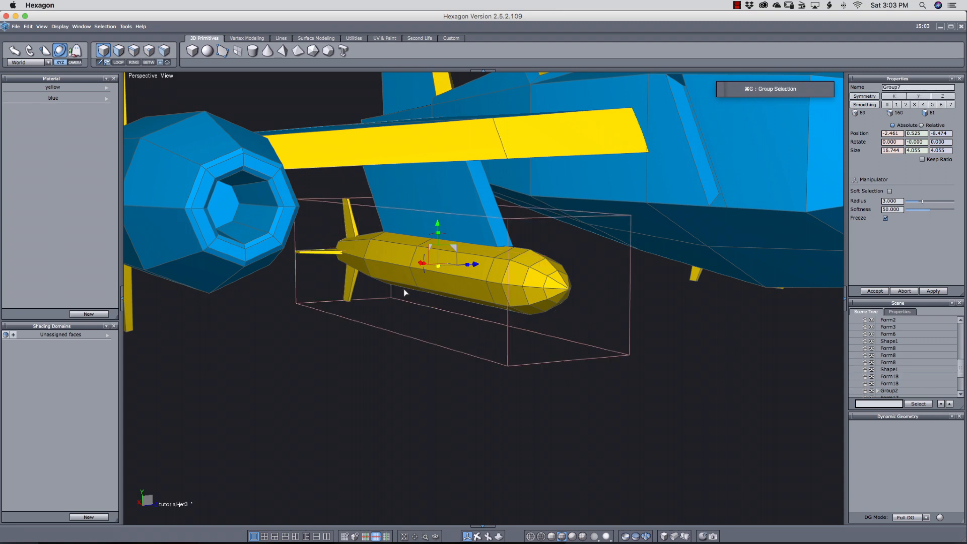
Step: Try moving the grouped missile away from its pylon and undo the move
drag(438, 268, 487, 257)
key(super+z)
middle_drag(458, 243, 564, 300)
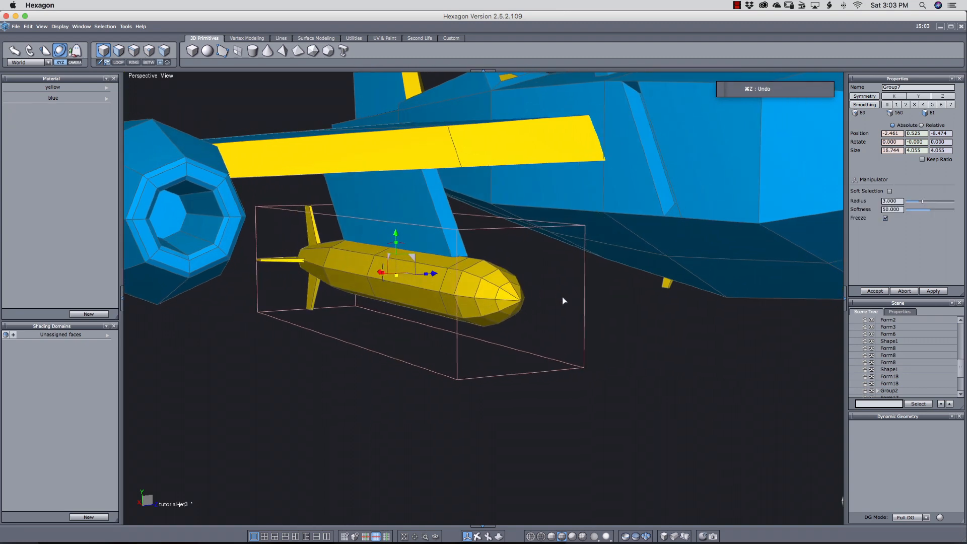
scroll(541, 300, down, 2)
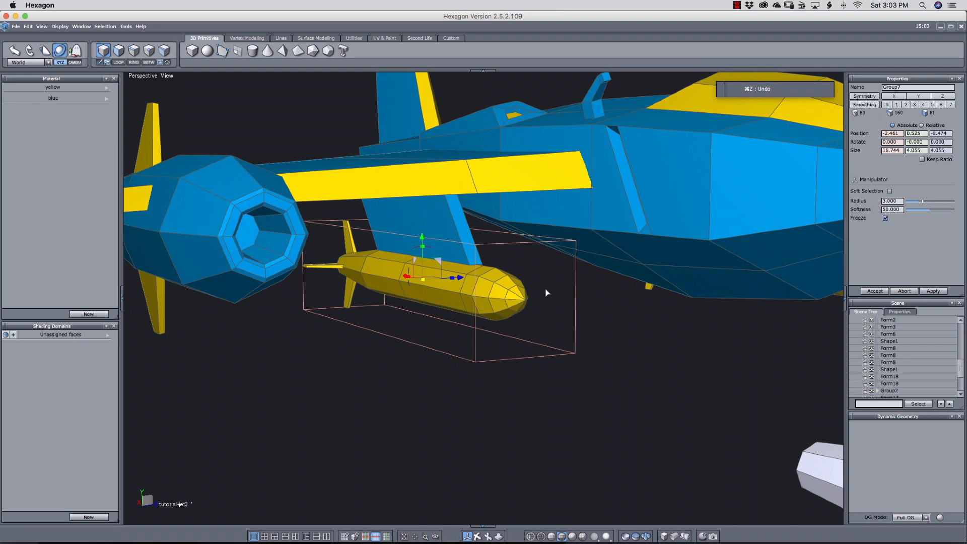
scroll(546, 288, down, 1)
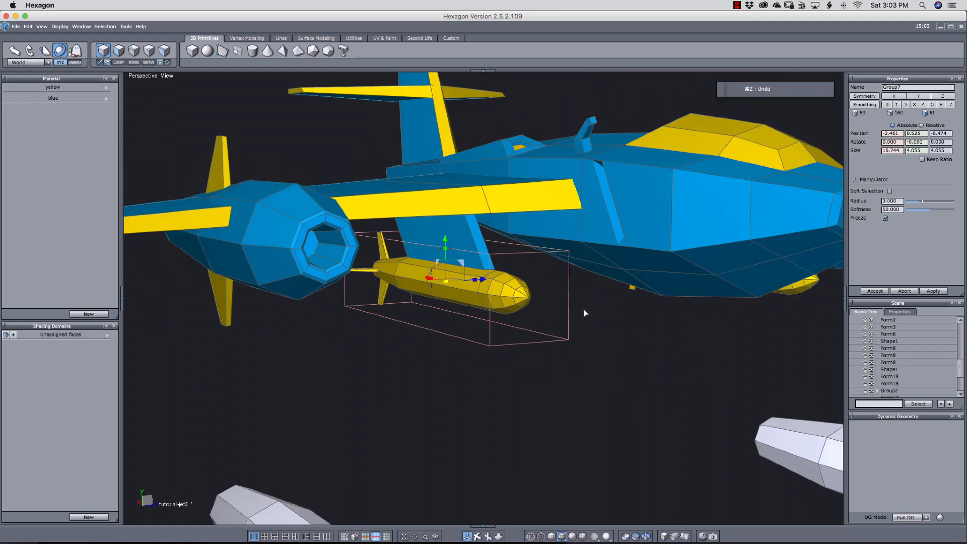
middle_drag(585, 312, 557, 300)
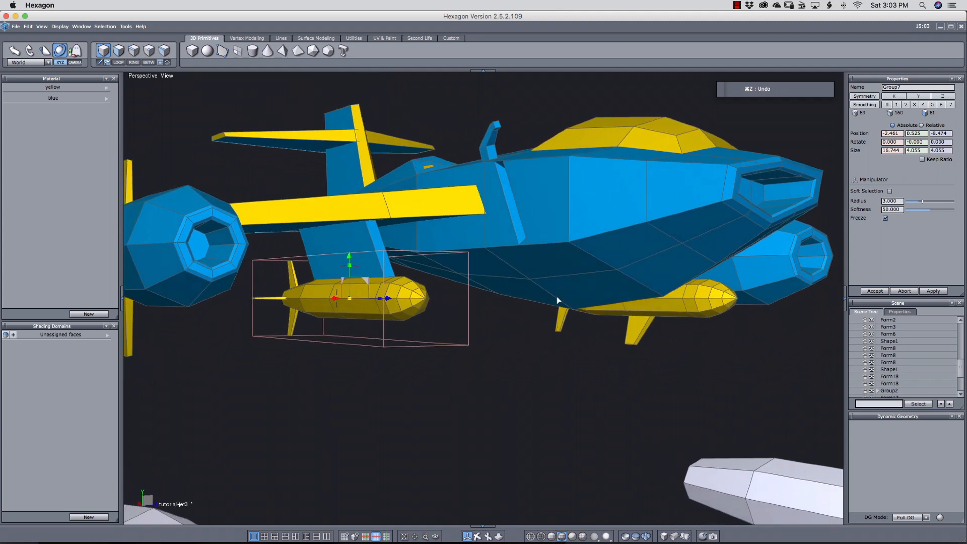
Step: Set the display to Flat Solid and hide the two unpainted engine nacelles below the jet
key(Down)
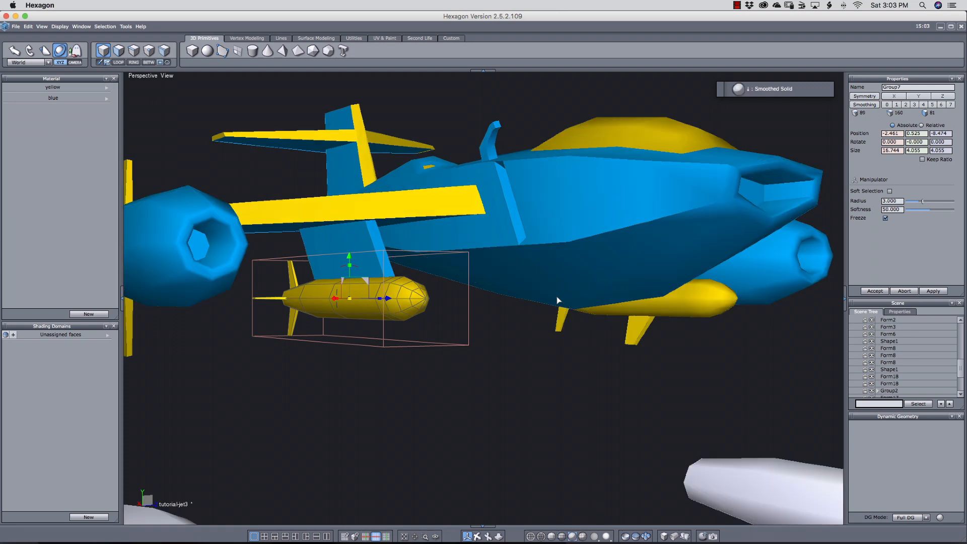
key(Up)
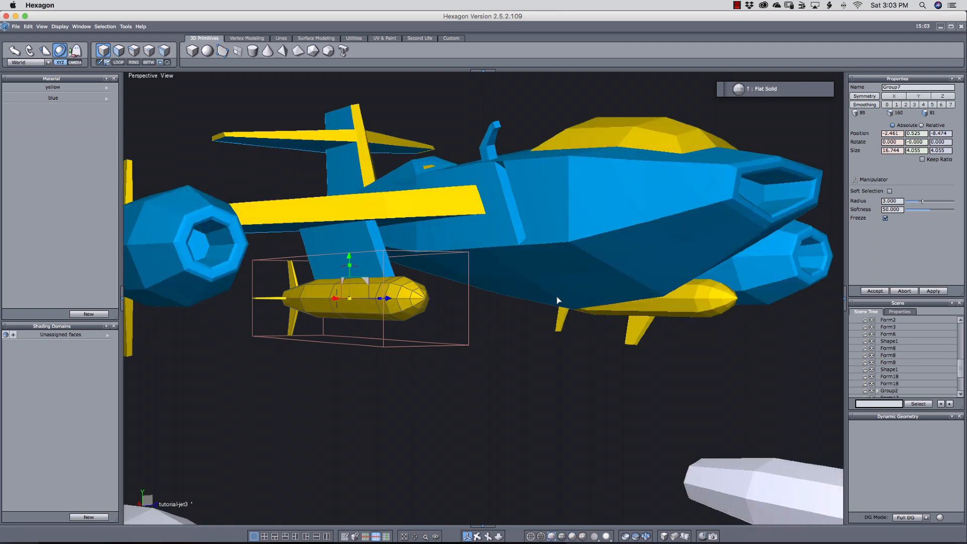
scroll(564, 338, down, 5)
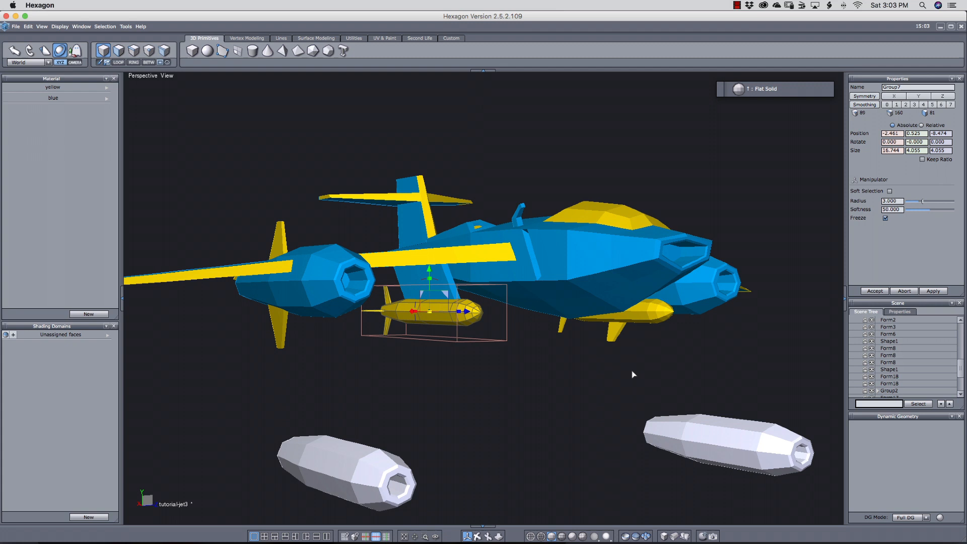
click(705, 423)
shift+click(371, 468)
key(h)
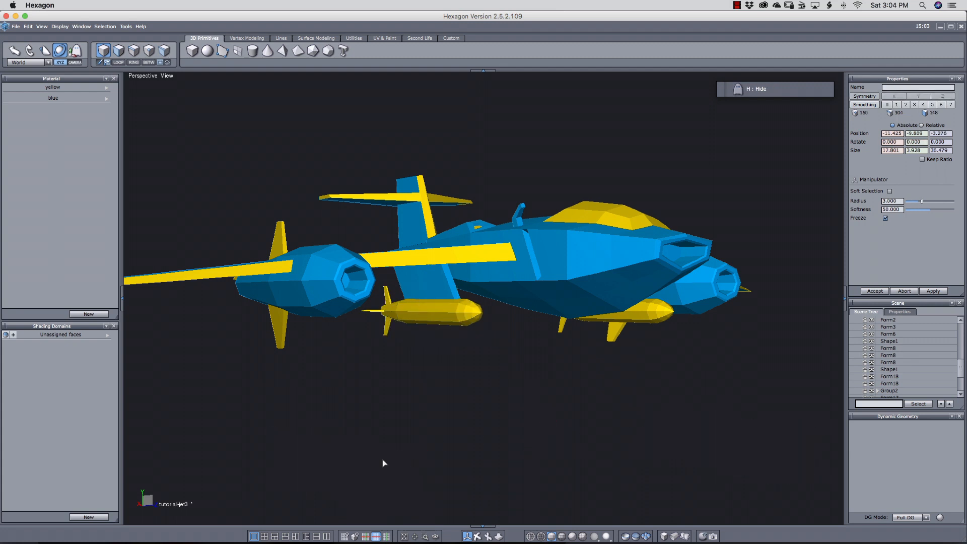
Step: Examine the painted jet from above and below, including the missiles, pylons and engines under the wings
mouse_move(960, 367)
mouse_down()
mouse_move(946, 383)
mouse_move(961, 386)
mouse_up()
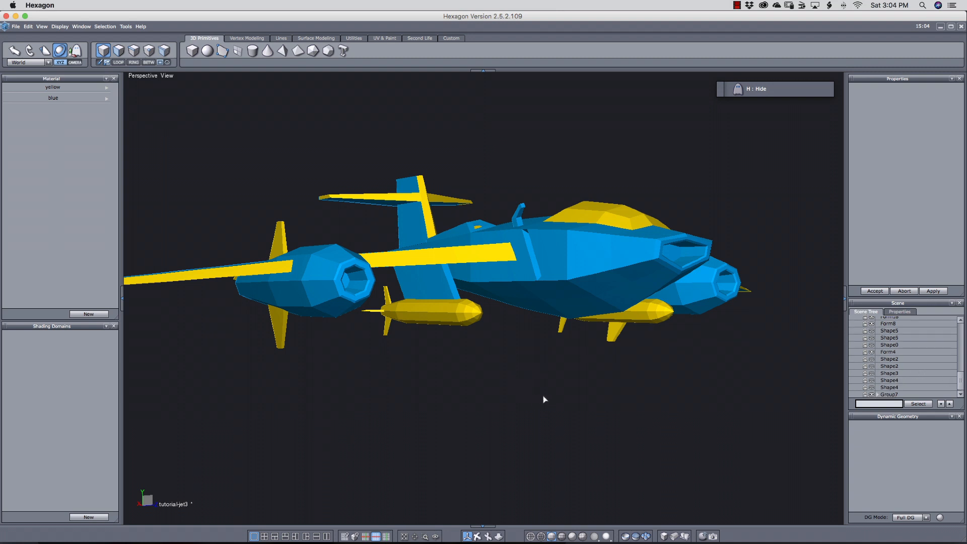
mouse_move(544, 397)
middle_down()
mouse_move(521, 397)
mouse_move(560, 401)
middle_up()
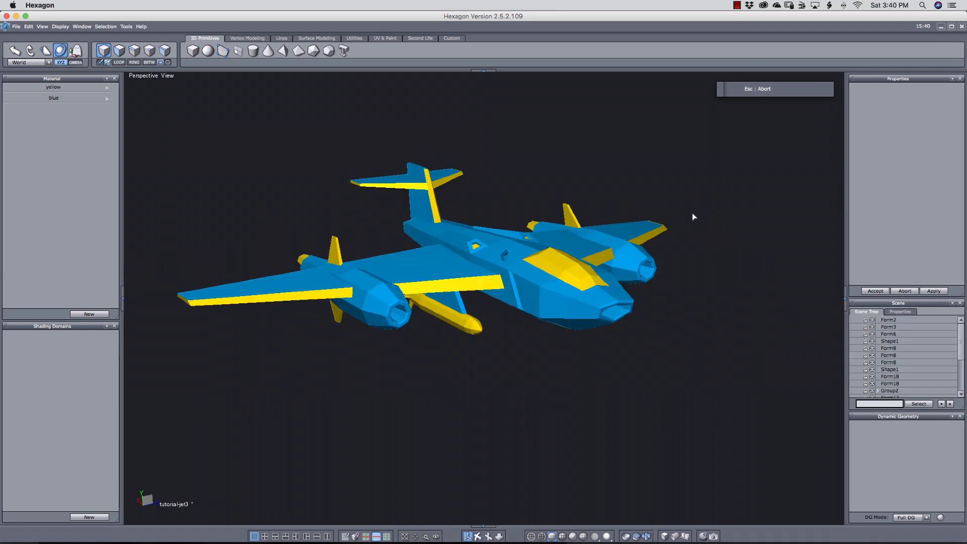
middle_drag(527, 352, 479, 219)
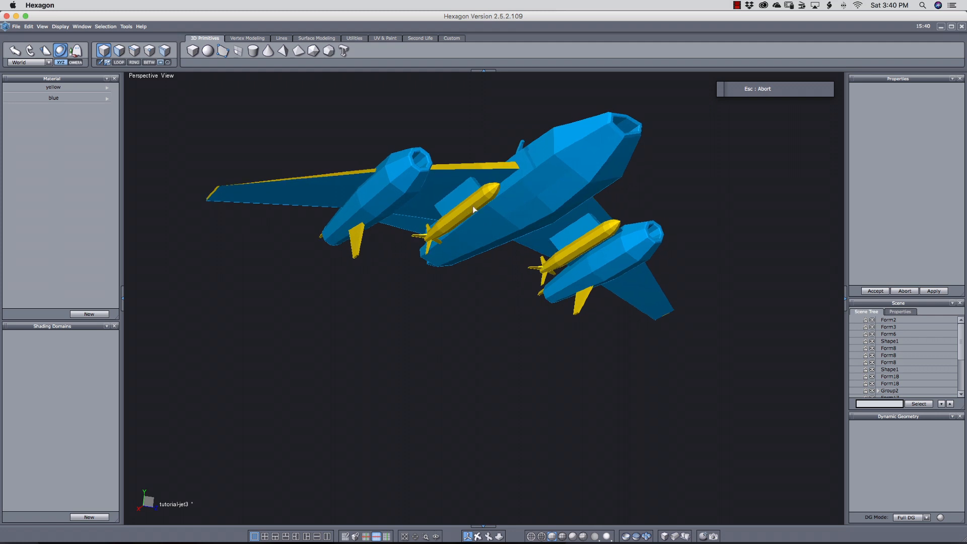
middle_drag(535, 332, 452, 287)
scroll(435, 282, down, 2)
middle_drag(388, 288, 371, 220)
Step: Create an upright cylinder below the jet, about 3.41 in wide and 18.95 in tall
key(alt+2)
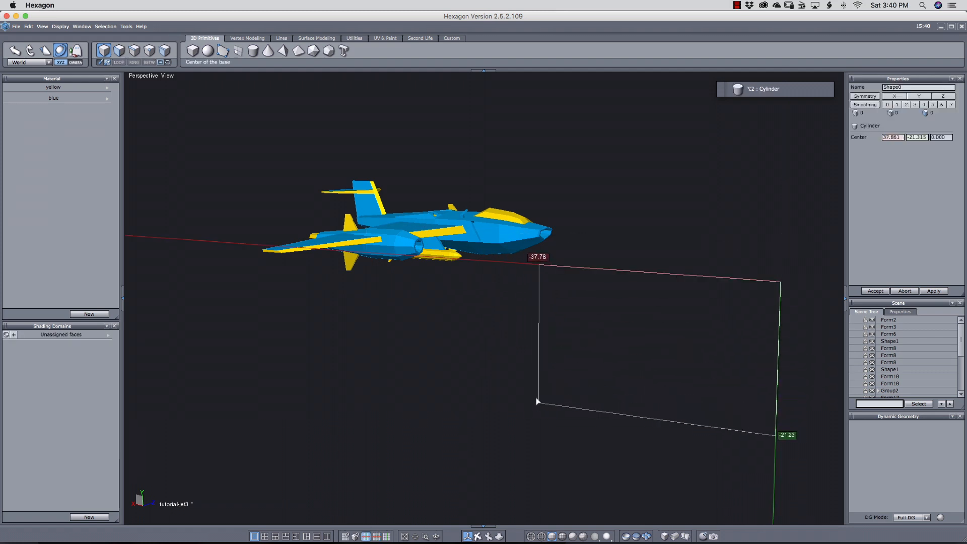
click(469, 395)
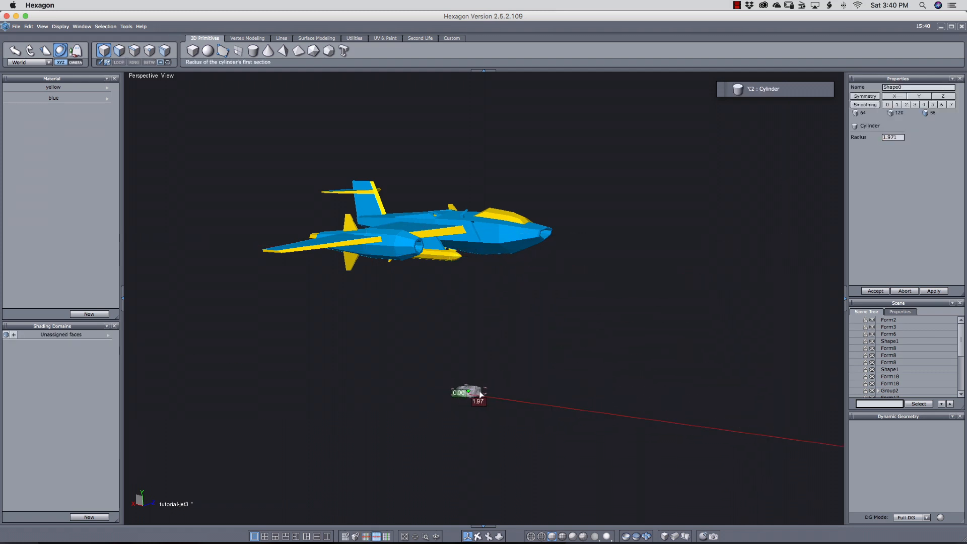
click(478, 395)
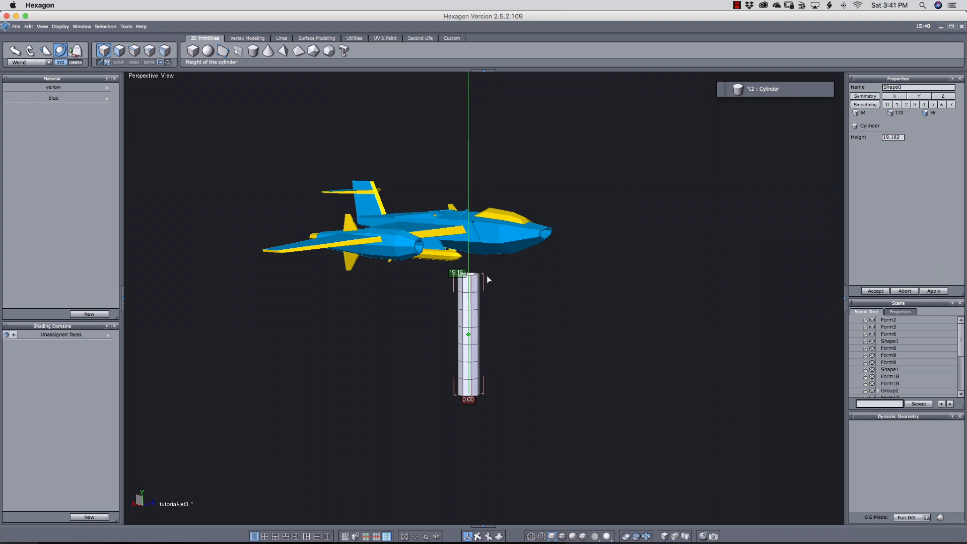
click(486, 278)
right_drag(555, 319, 546, 332)
click(875, 291)
Step: Rotate the cylinder 90 degrees about the Z axis so it lies lengthwise along the X axis
scroll(498, 348, up, 5)
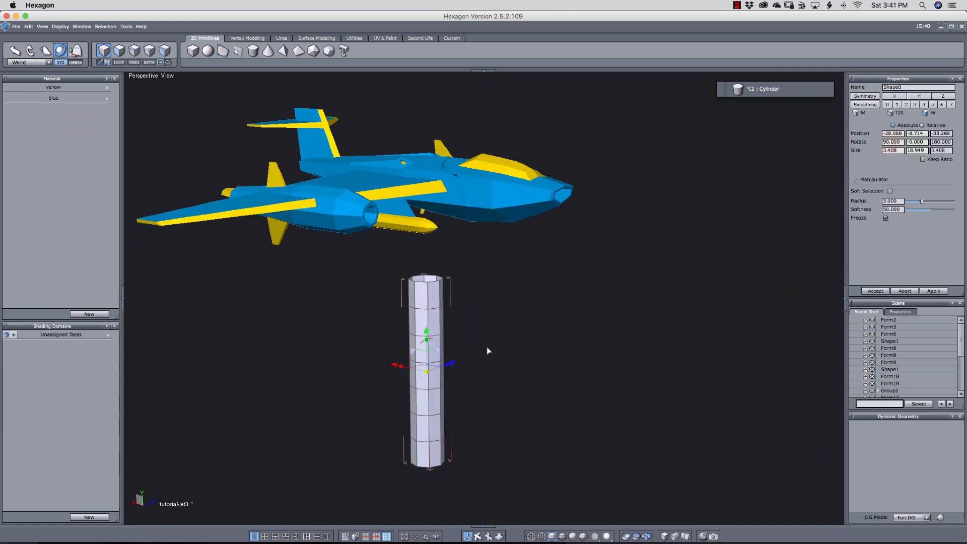
middle_drag(534, 359, 526, 311)
right_drag(527, 312, 534, 336)
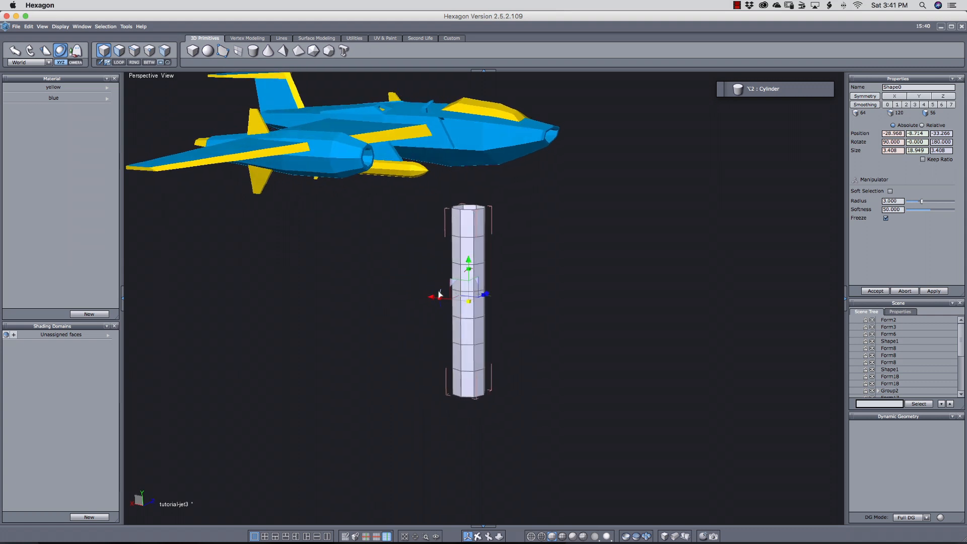
drag(439, 295, 463, 253)
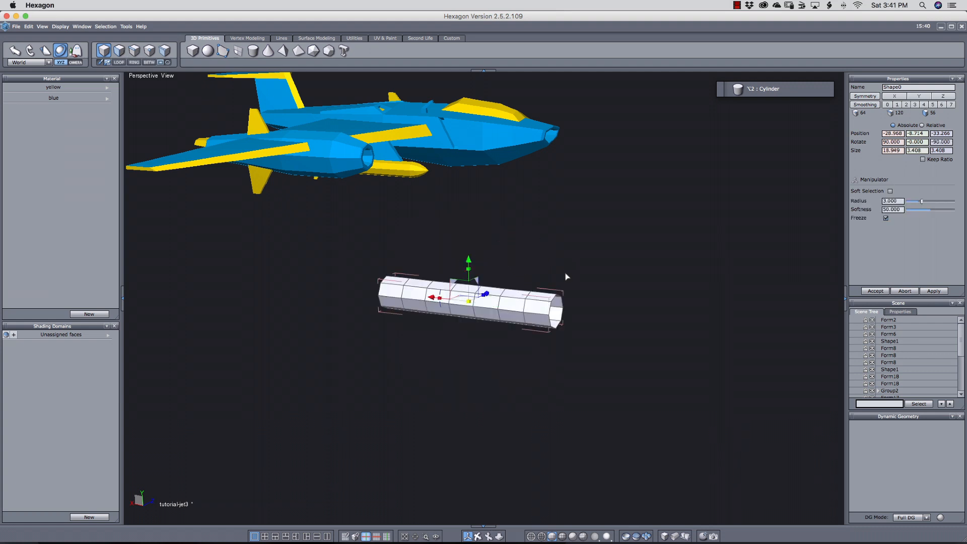
middle_drag(493, 325, 463, 332)
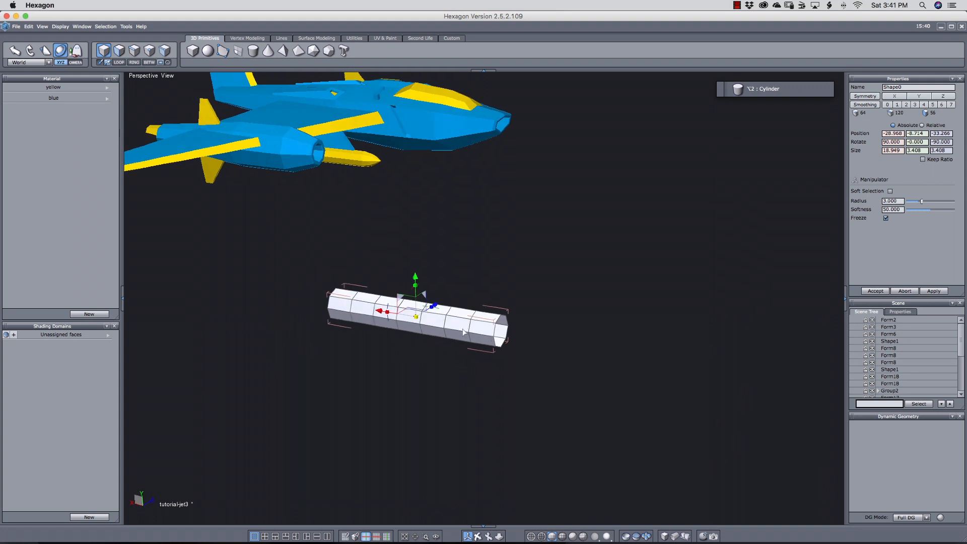
Step: Select three alternating edge loops around the cylinder and dissolve them, removing stray vertices only
key(s)
click(469, 327)
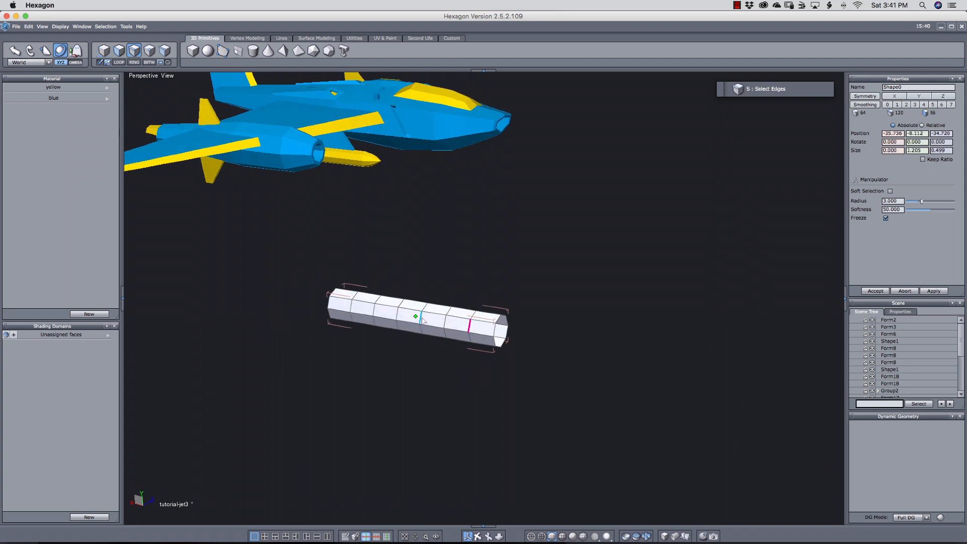
shift+click(421, 318)
shift+click(373, 314)
key(alt+e)
key(Delete)
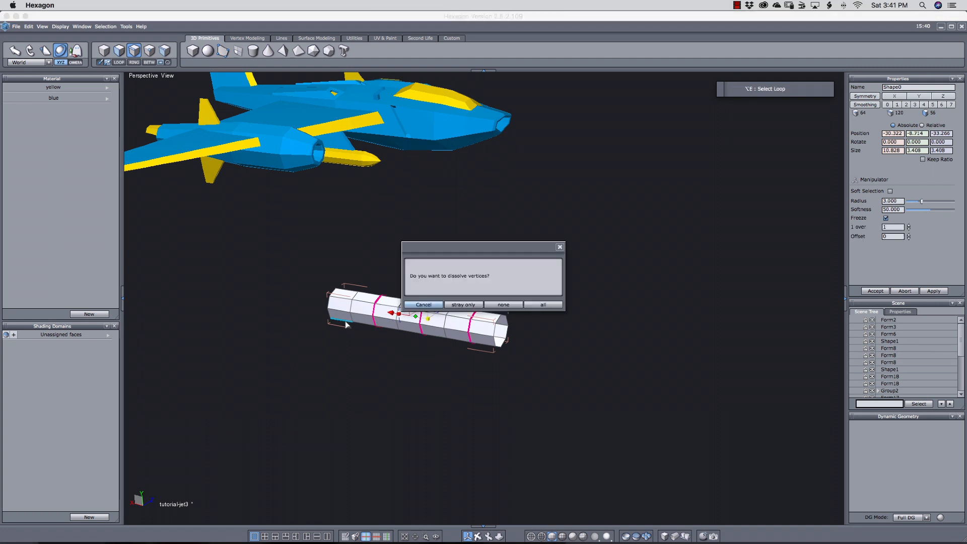
click(470, 305)
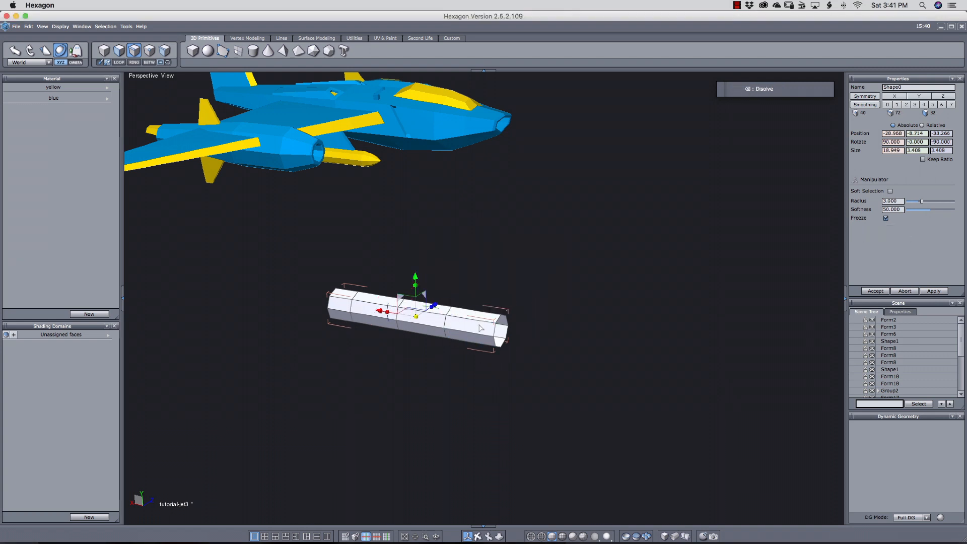
Step: Close both open ends of the octagonal cylinder with single faces, then deselect it
middle_drag(537, 346, 520, 369)
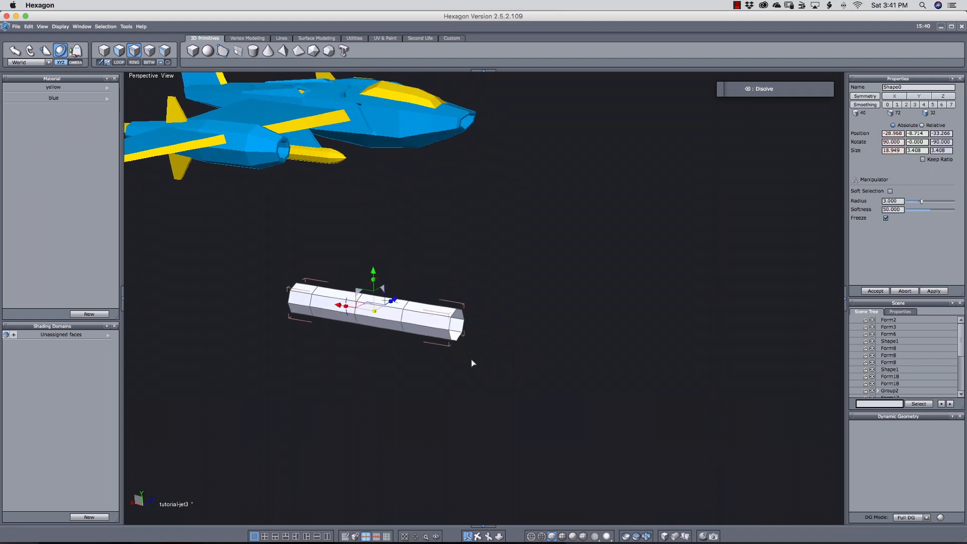
scroll(472, 362, up, 3)
scroll(504, 361, up, 4)
scroll(528, 369, down, 4)
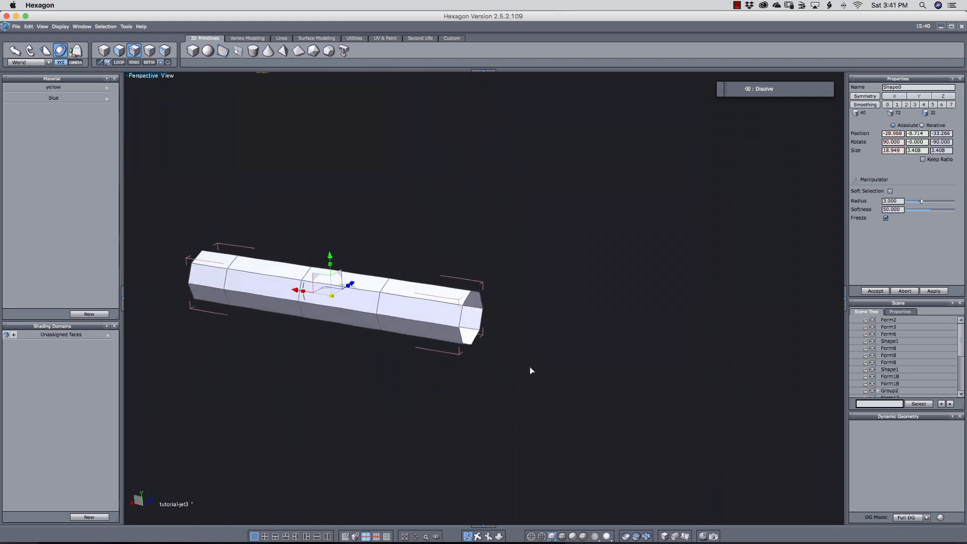
key(shift+1)
scroll(460, 353, down, 3)
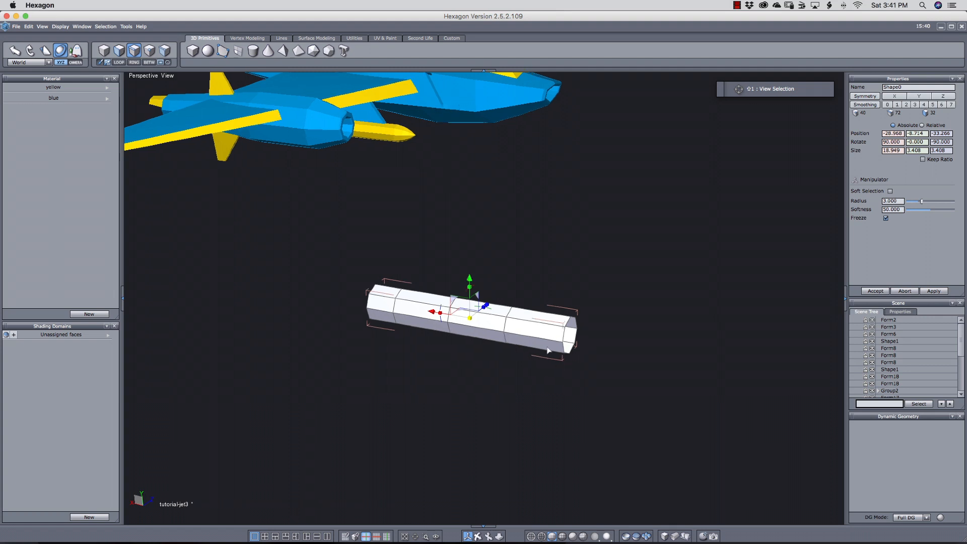
right_drag(549, 350, 503, 346)
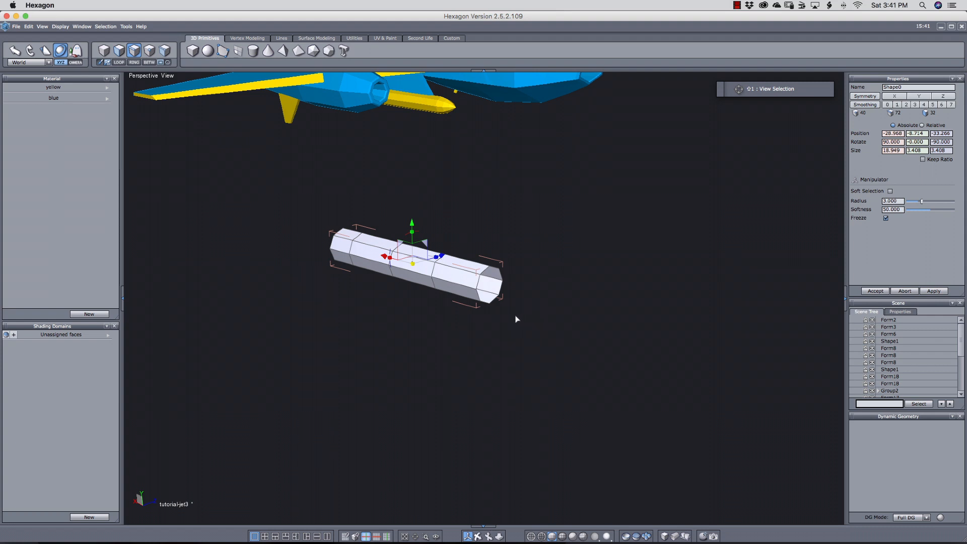
key(shift+f)
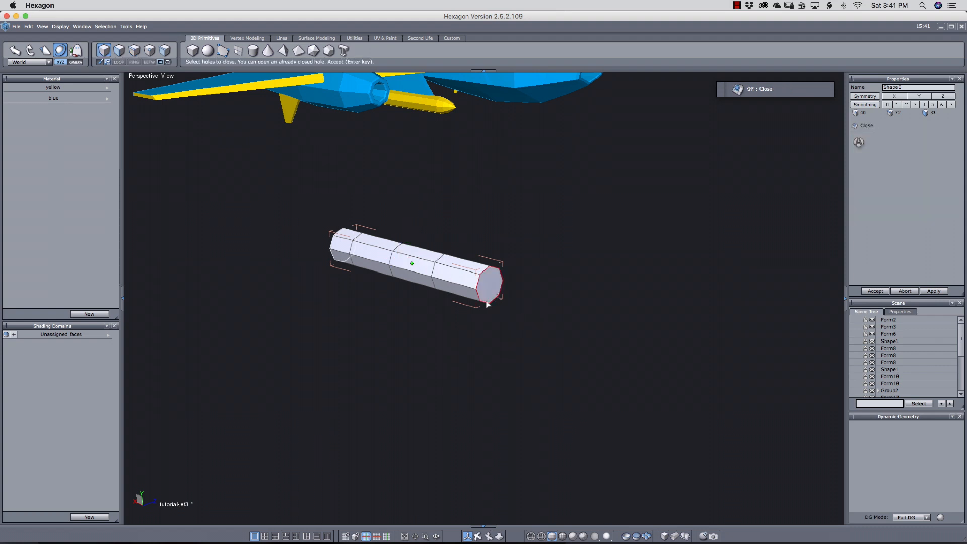
click(487, 304)
key(Return)
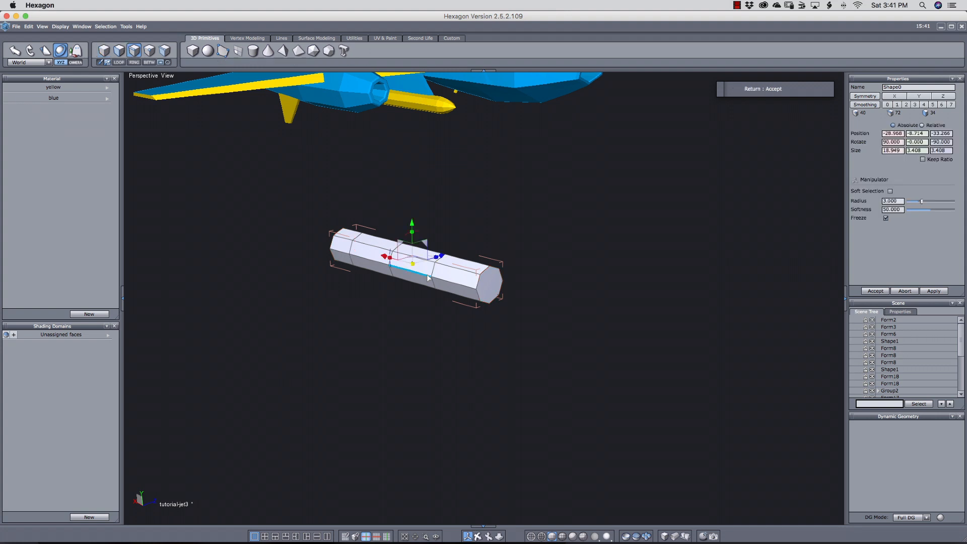
middle_drag(546, 324, 498, 324)
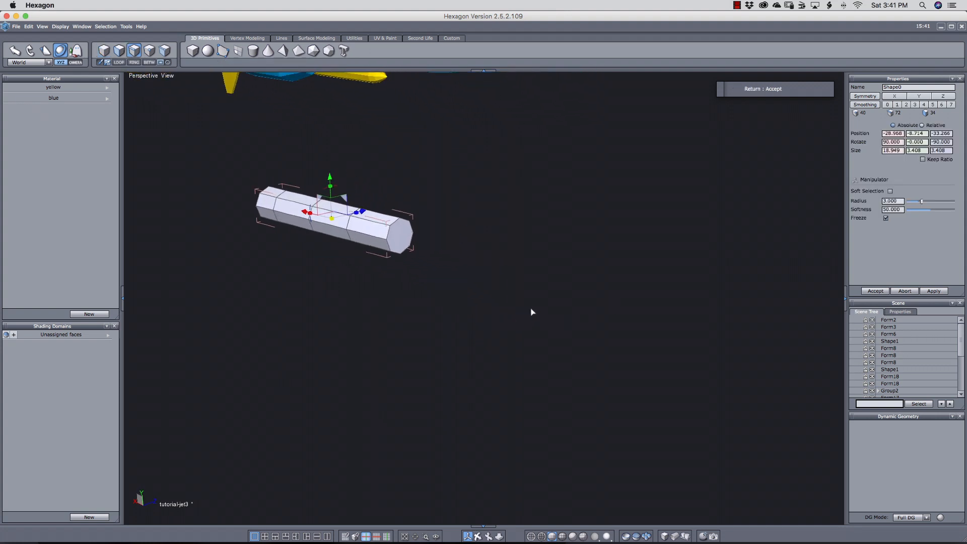
click(477, 318)
click(476, 333)
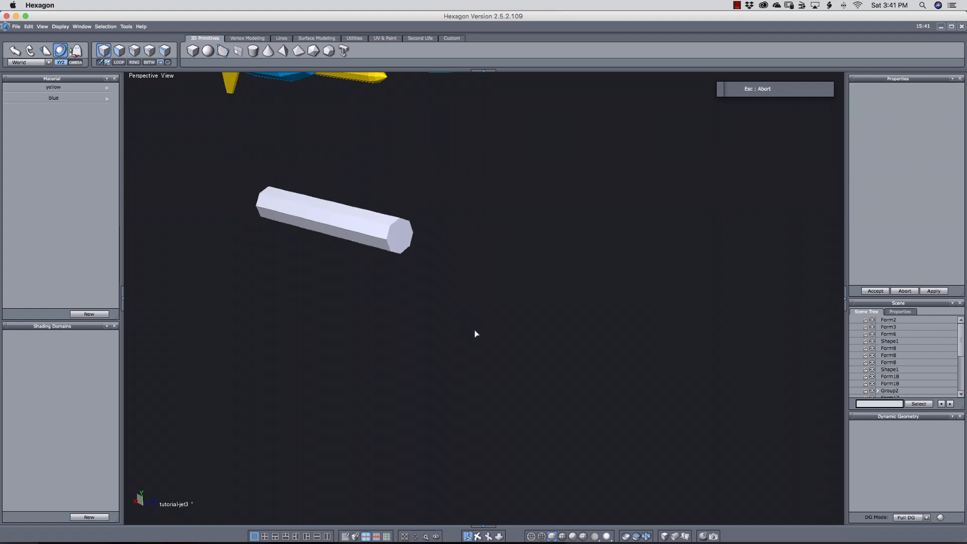
Step: Create a flat upright grid of 9 by 7 cells beside the cylinder, about 30.53 wide and 19.74 tall
middle_drag(512, 321, 469, 321)
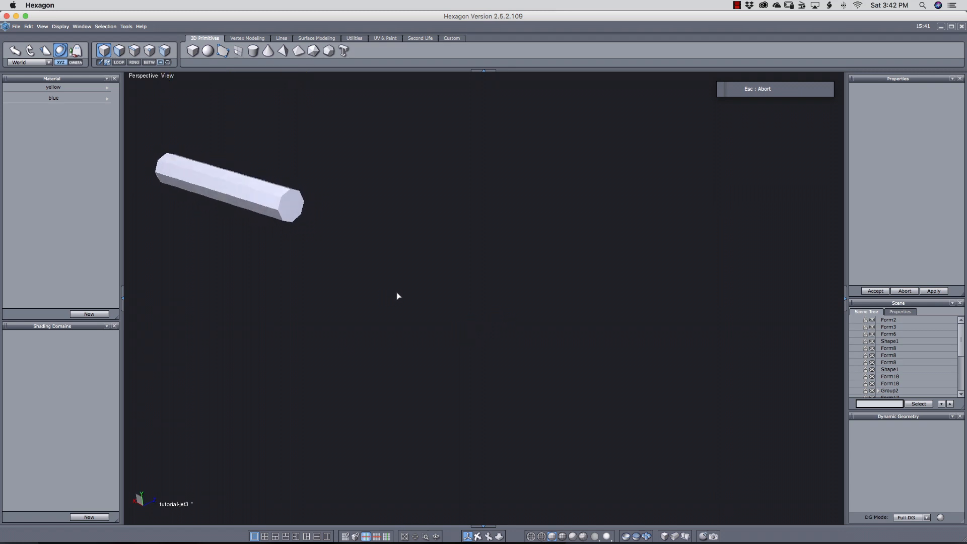
key(alt+5)
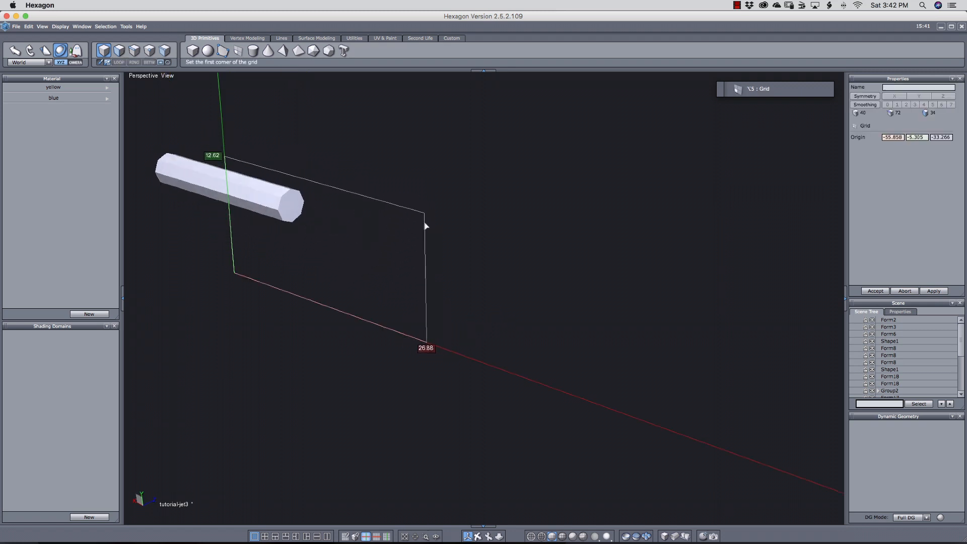
click(403, 173)
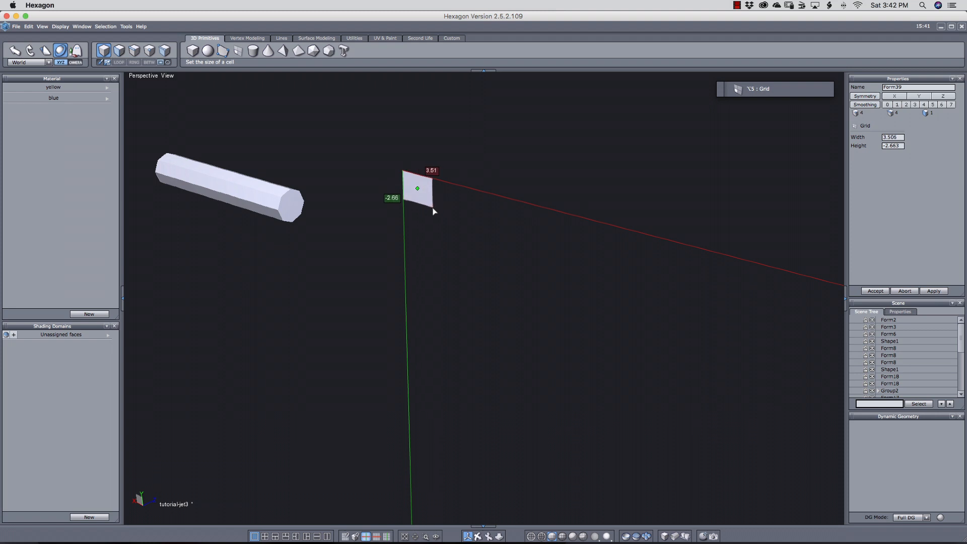
click(700, 512)
middle_drag(678, 428, 647, 395)
right_drag(647, 395, 584, 369)
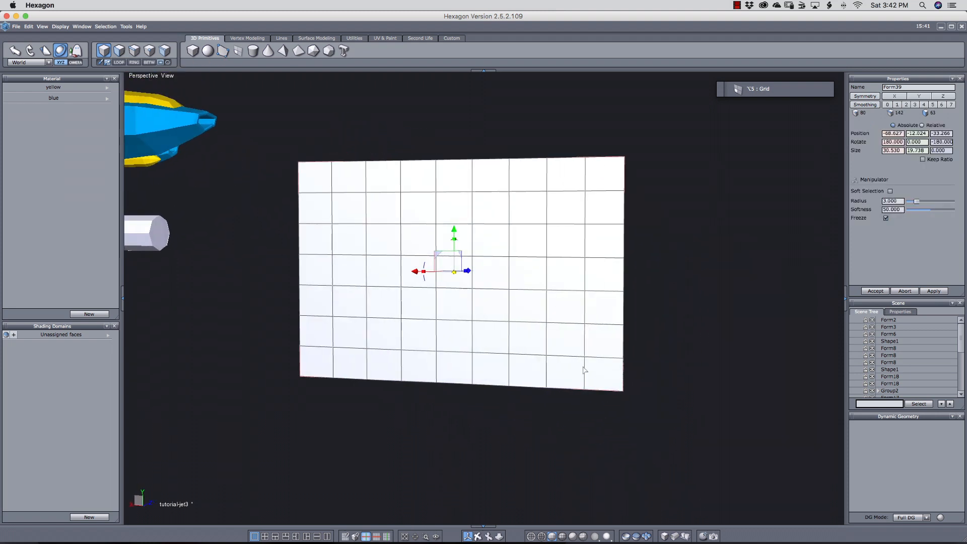
Step: Remove three adjacent faces forming an L shape near the centre of the grid
key(d)
click(454, 303)
shift+click(490, 303)
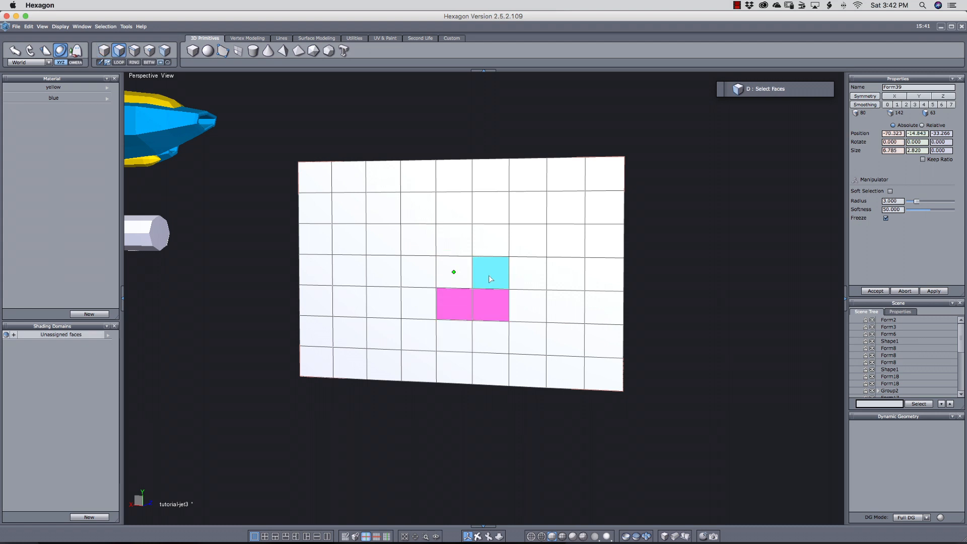
shift+click(490, 273)
key(super+x)
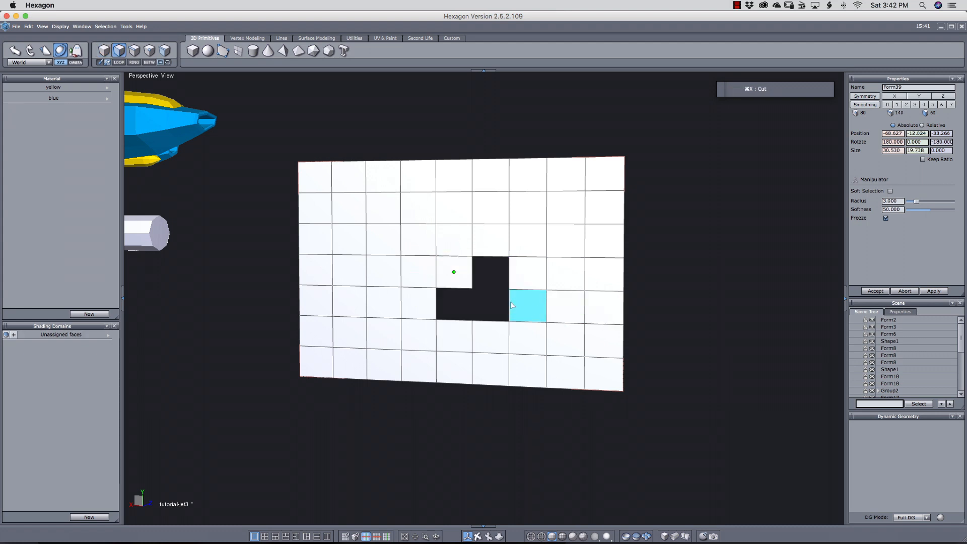
Step: Close the L-shaped hole in the grid with a single face
key(shift+f)
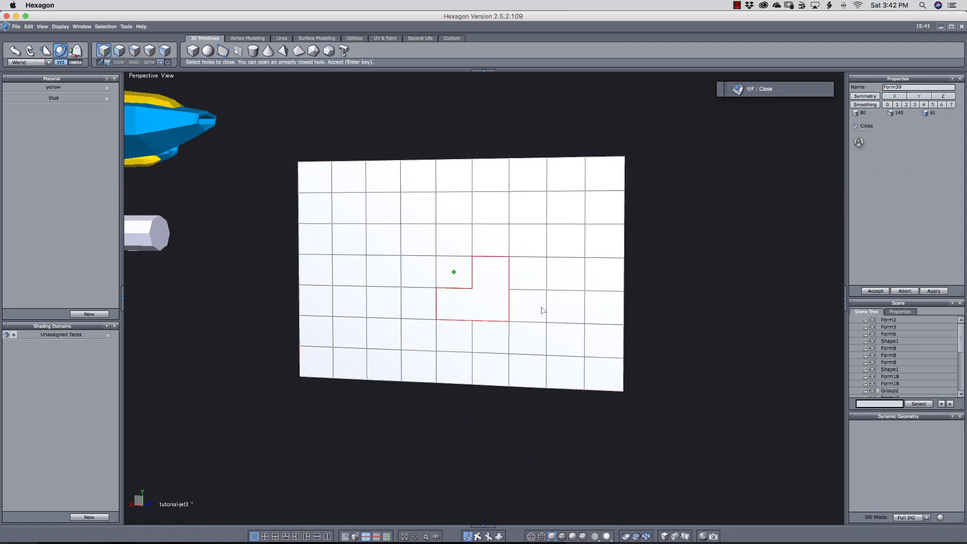
mouse_move(512, 334)
right_down()
mouse_move(540, 338)
mouse_move(526, 332)
right_up()
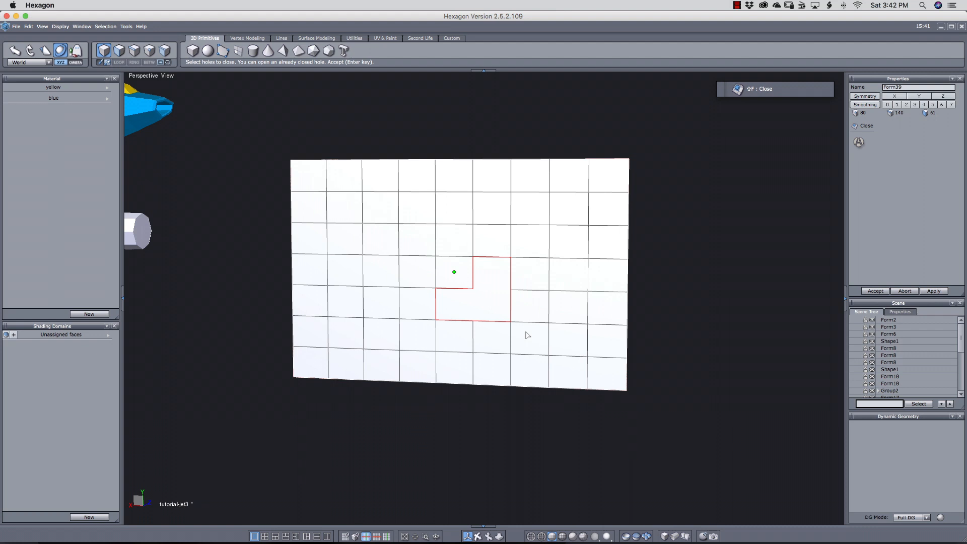
click(527, 335)
key(Return)
Step: Connect the inner corner point of the filled L-shaped face to the neighbouring points across and below, splitting it into three cells
key(s)
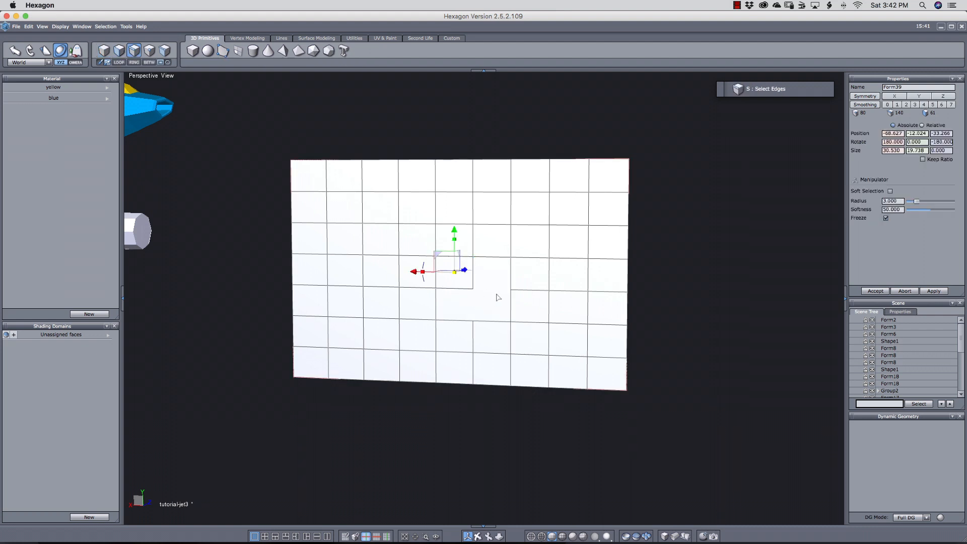
key(a)
click(473, 289)
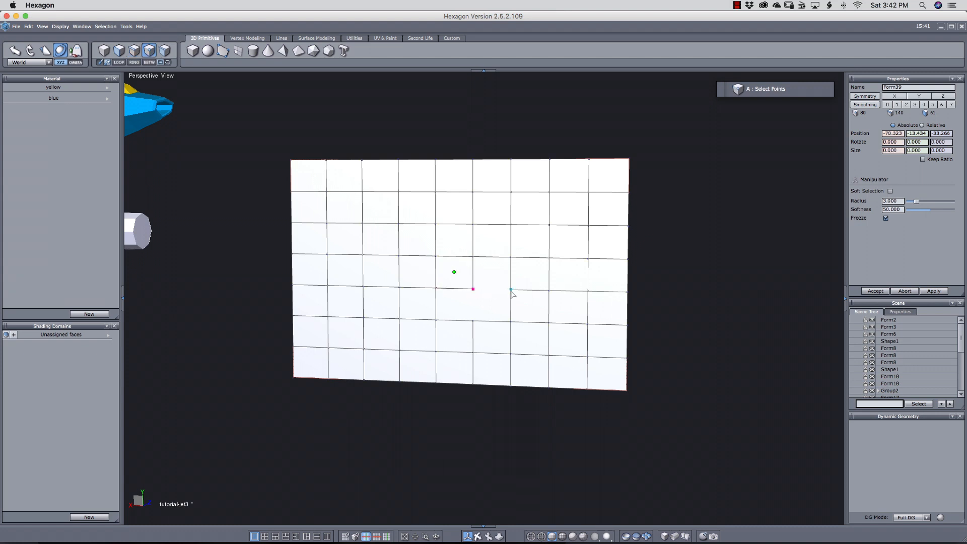
shift+click(510, 291)
key(shift+x)
click(473, 289)
shift+click(474, 323)
key(shift+x)
middle_drag(541, 339, 479, 326)
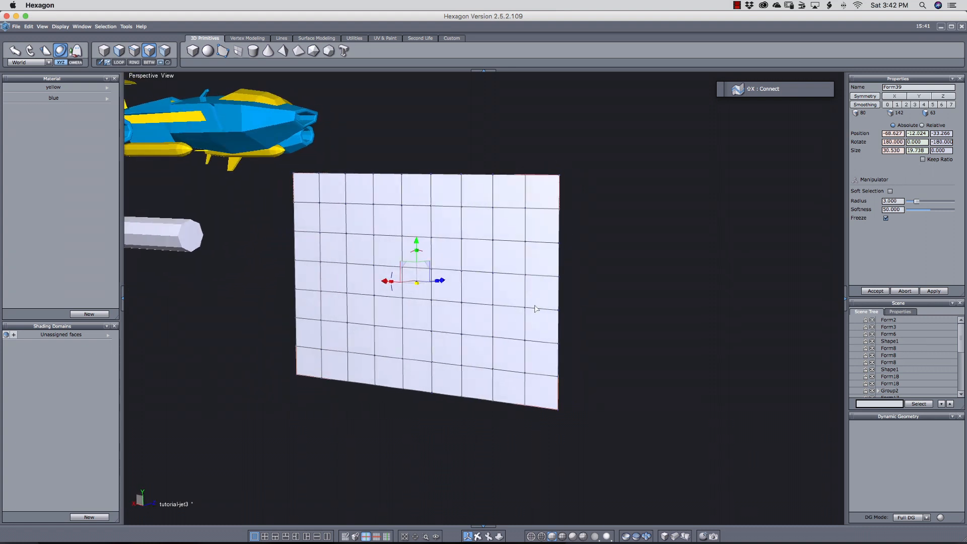
Step: Hide the demonstration grid and select the cylinder
click(470, 322)
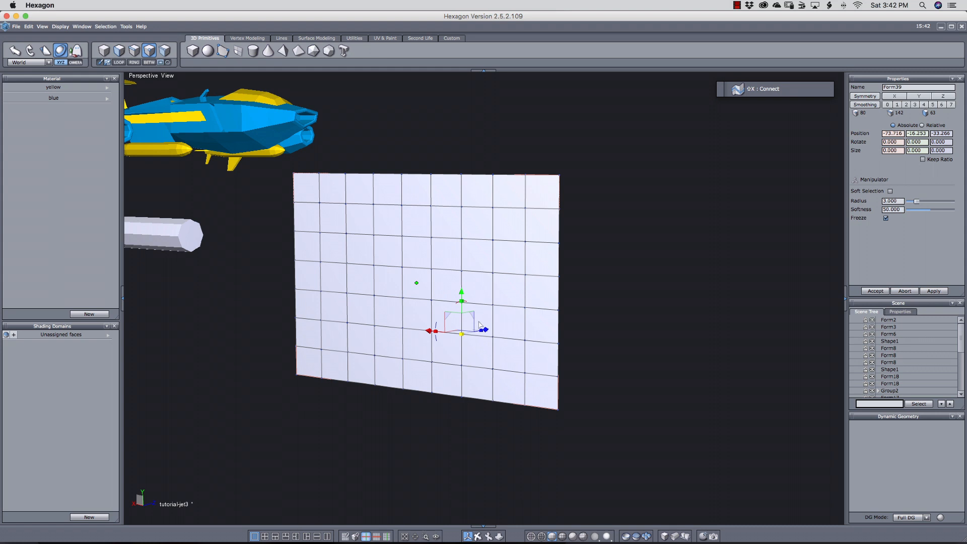
key(Escape)
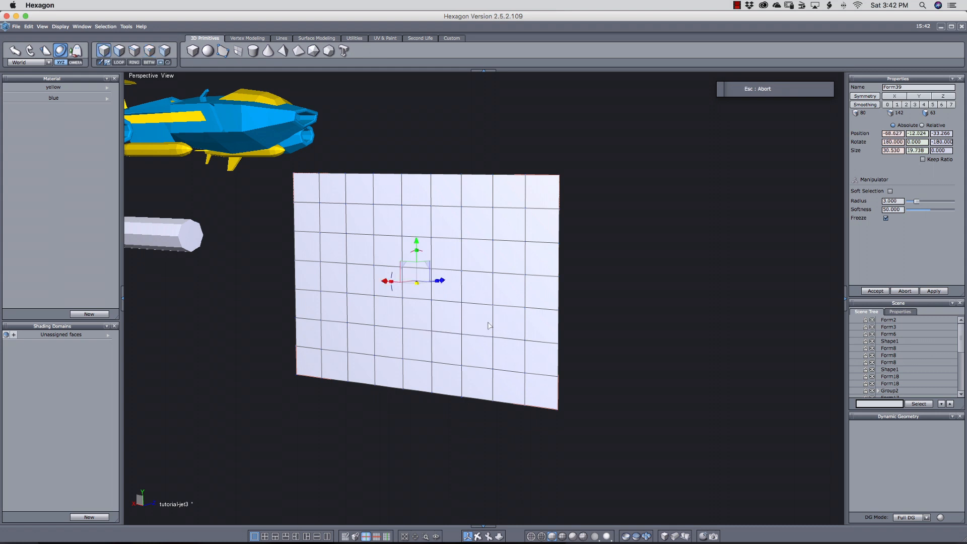
key(h)
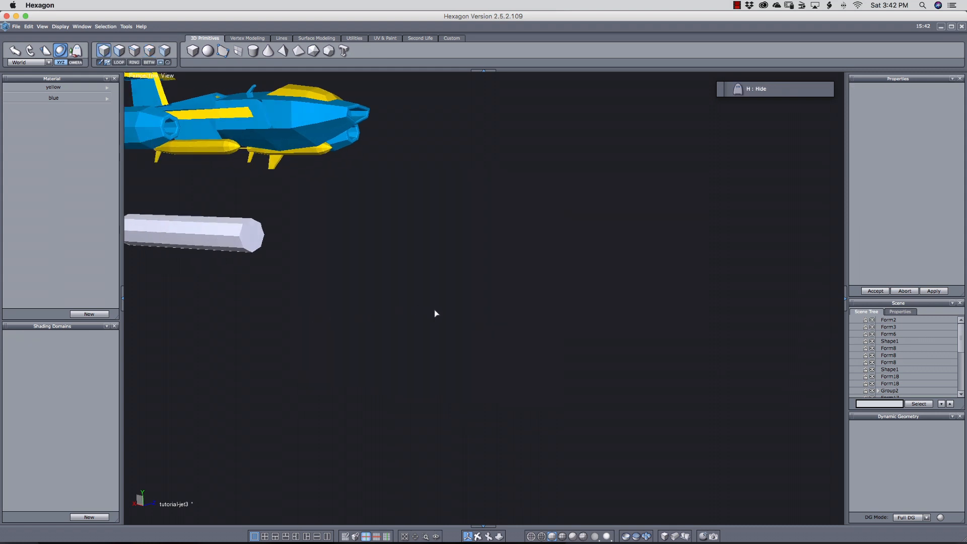
click(462, 336)
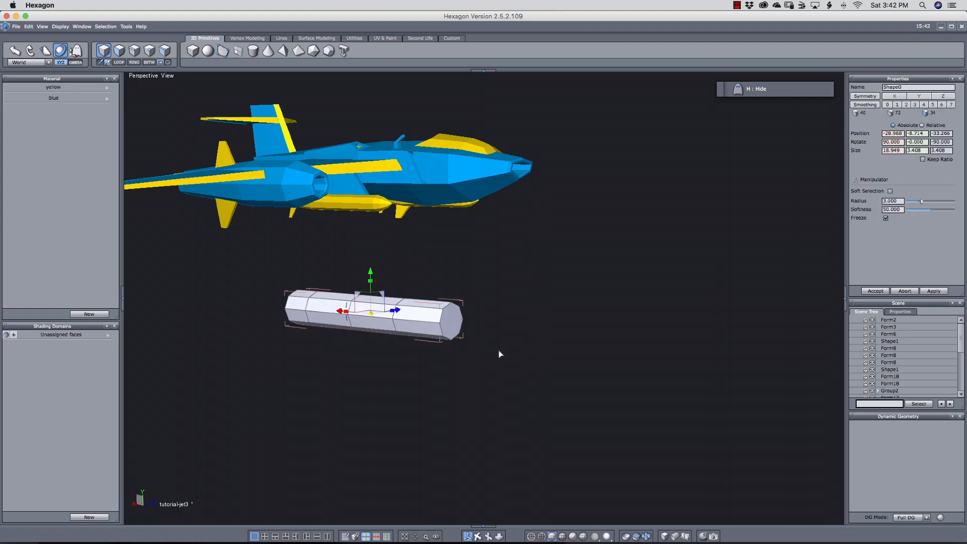
Step: Apply Triangular Tessellation to the cylinder's front end face so its edges meet at a centre point
scroll(475, 343, up, 2)
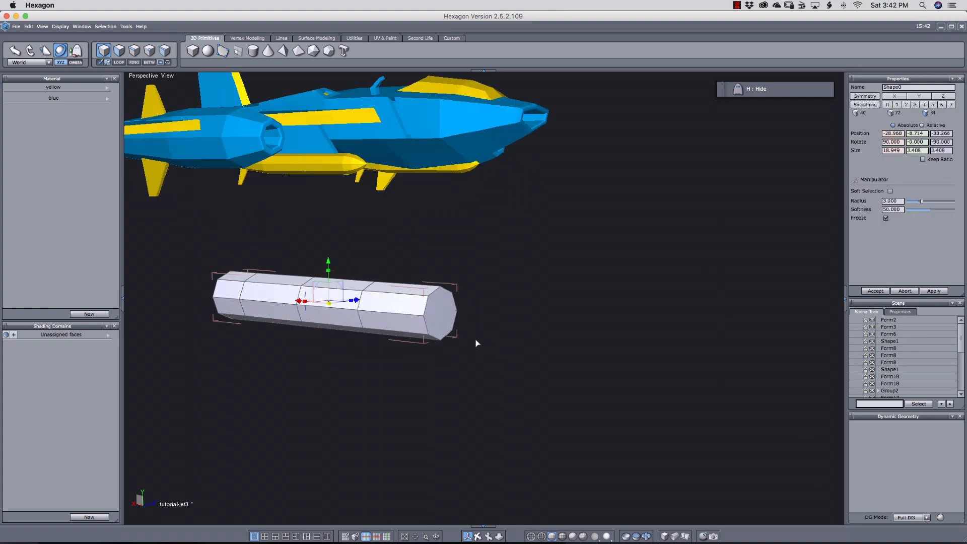
key(d)
click(442, 315)
mouse_move(543, 352)
middle_down()
mouse_move(523, 360)
mouse_move(543, 352)
middle_up()
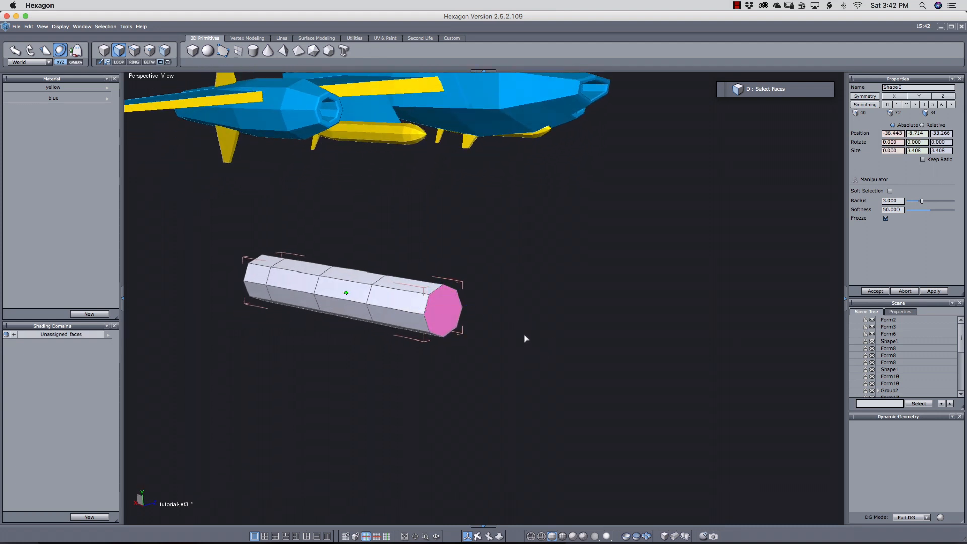
key(k)
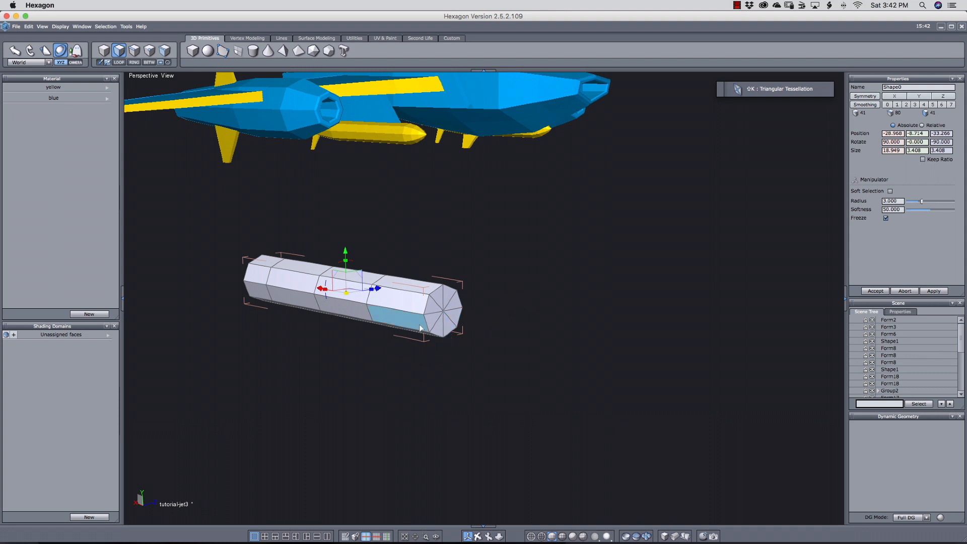
Step: Move the centre point of the front cap about 4.34 outward along the X axis to form a pointed nose
key(a)
click(462, 326)
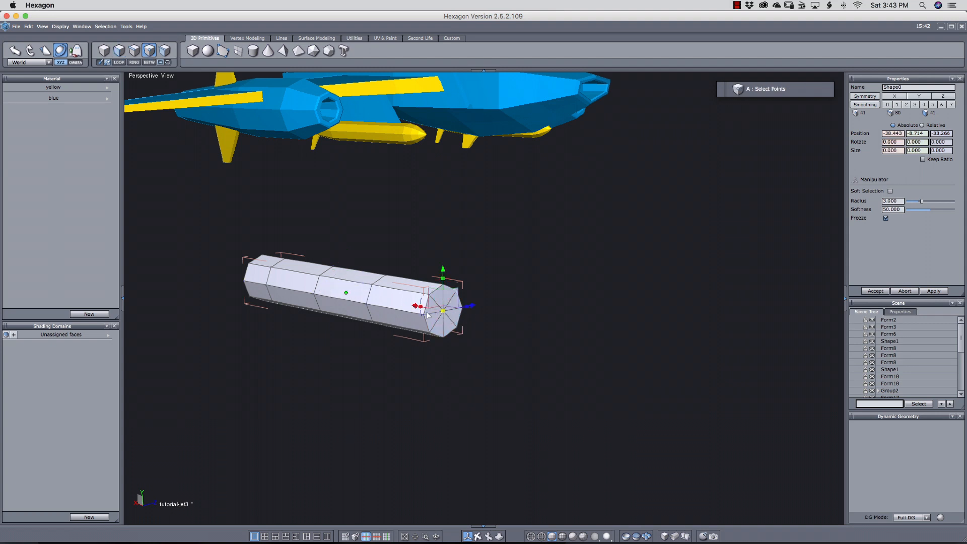
drag(427, 314, 463, 325)
middle_drag(489, 358, 487, 334)
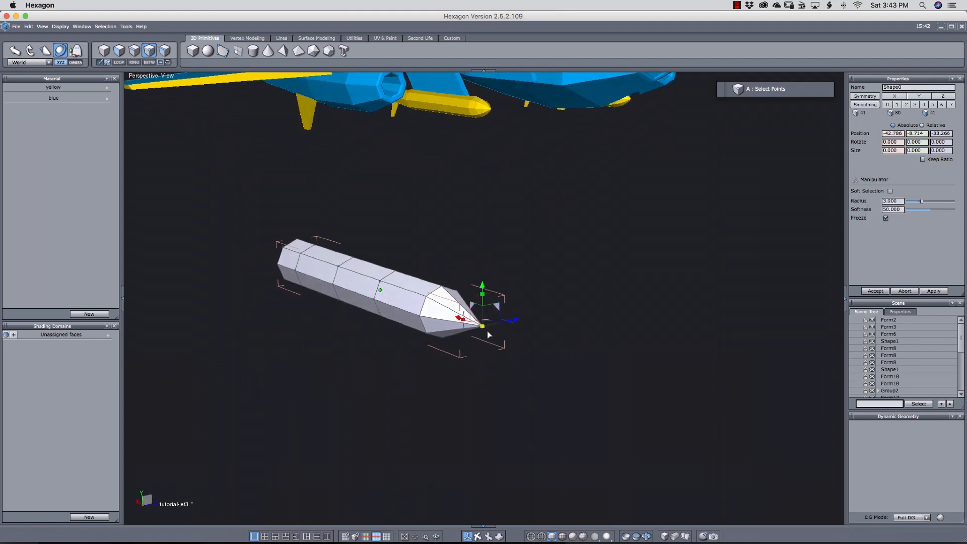
Step: Try to select all the nose cone's lengthwise edges with a ring selection
key(s)
click(450, 321)
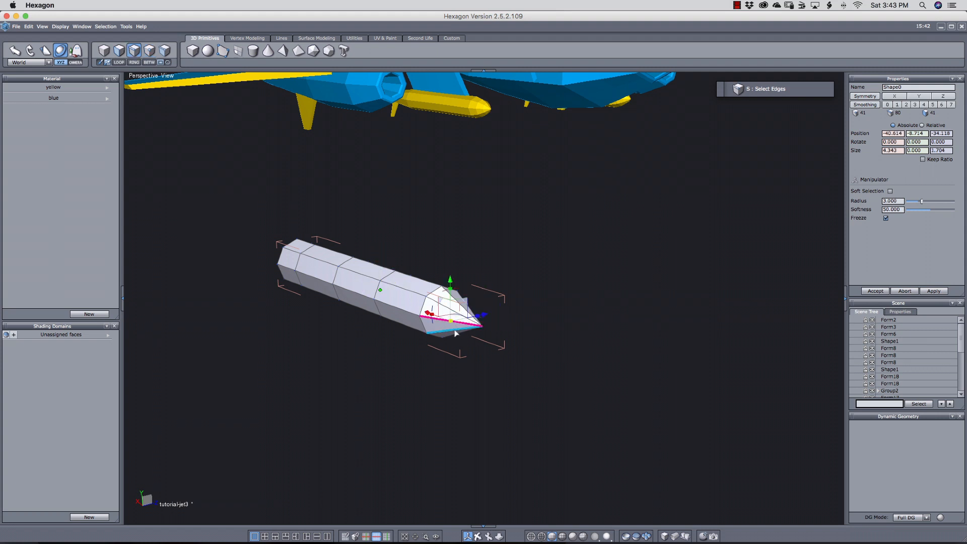
key(alt+r)
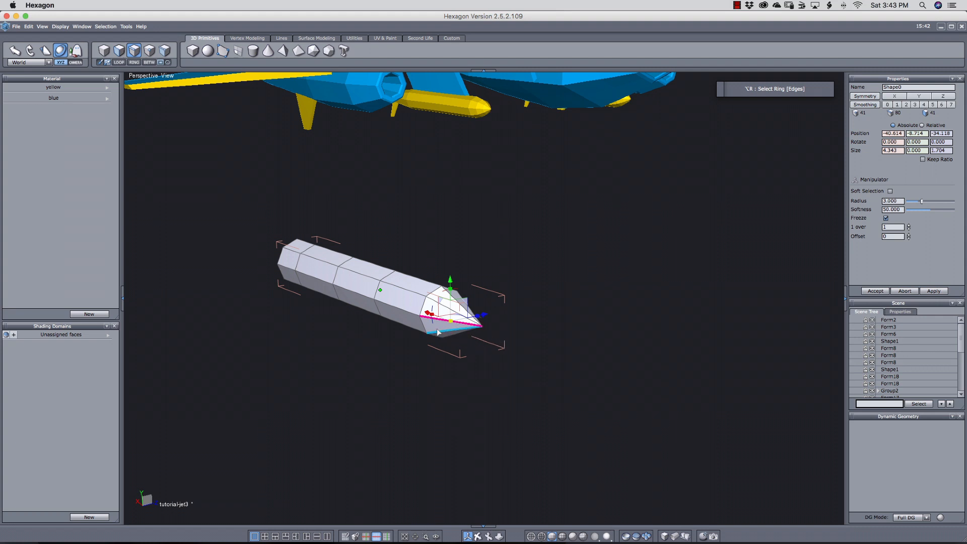
shift+click(453, 311)
click(549, 350)
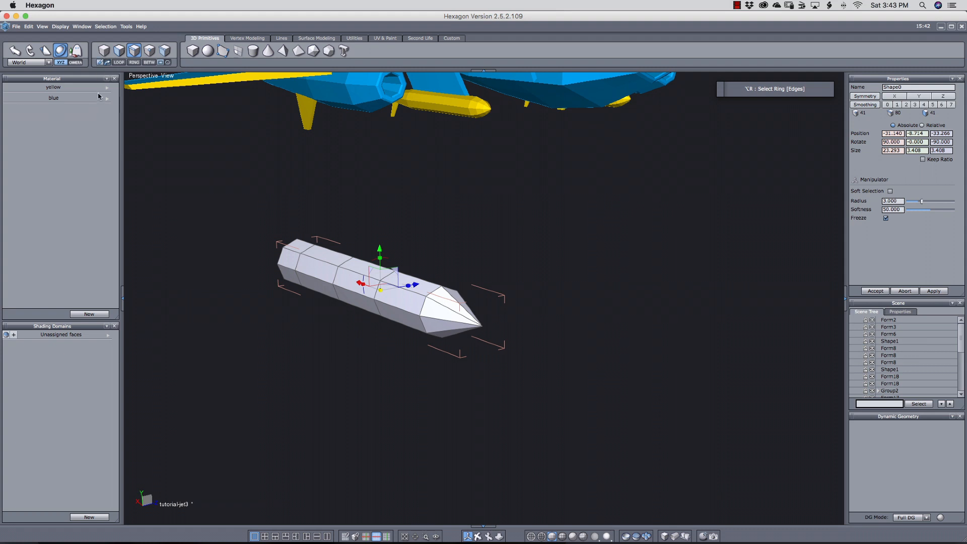
Step: Select all edges converging on the nose tip and connect them to add an edge loop midway along the nose
middle_drag(593, 360, 485, 335)
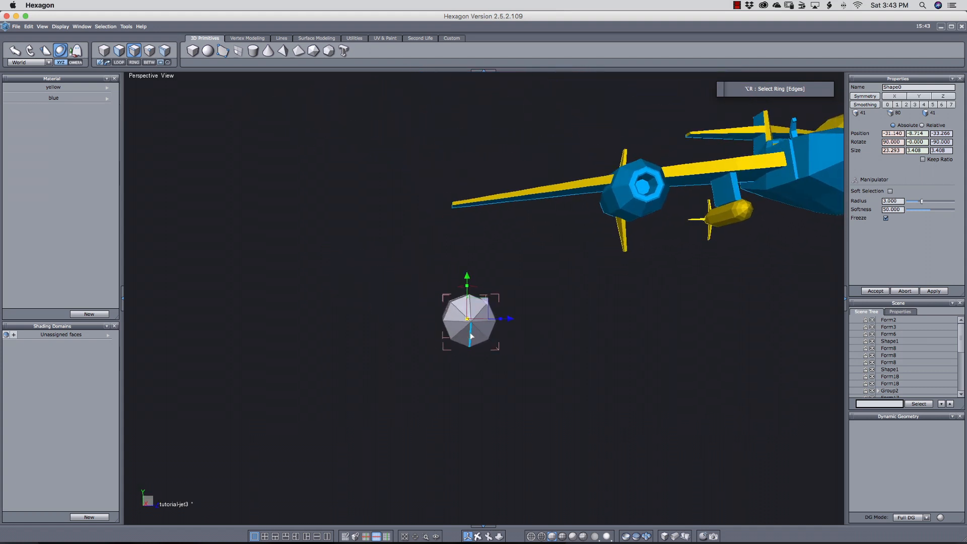
mouse_move(470, 336)
mouse_down()
mouse_move(458, 321)
mouse_move(482, 334)
mouse_move(470, 338)
mouse_up()
middle_drag(468, 342, 495, 366)
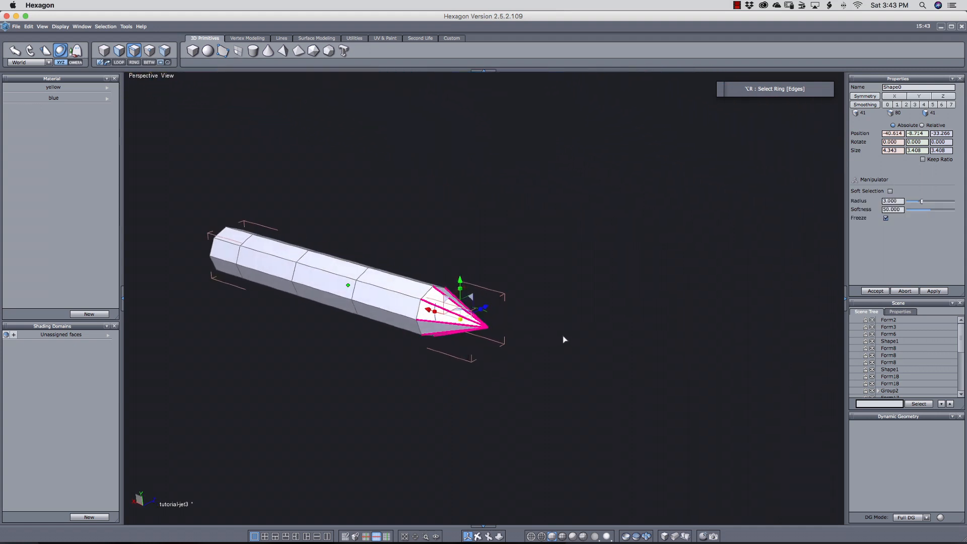
key(shift+x)
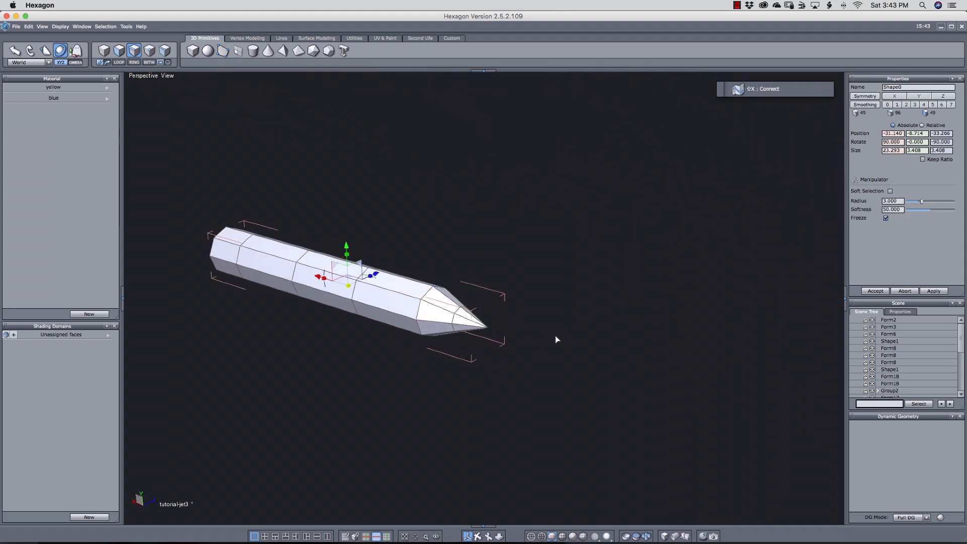
Step: Select the ring of lengthwise edges between the nose base and the existing loop and connect them to add another edge loop
click(439, 325)
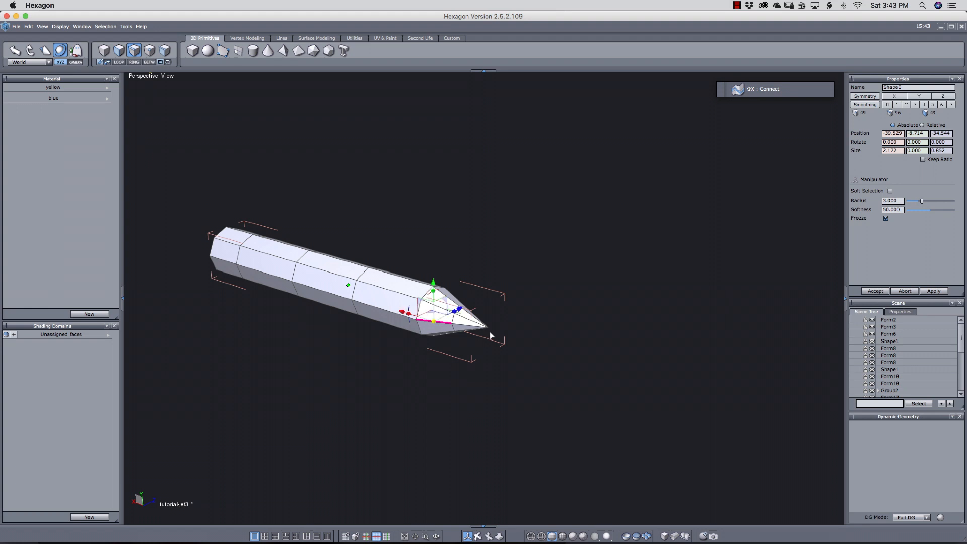
key(alt+r)
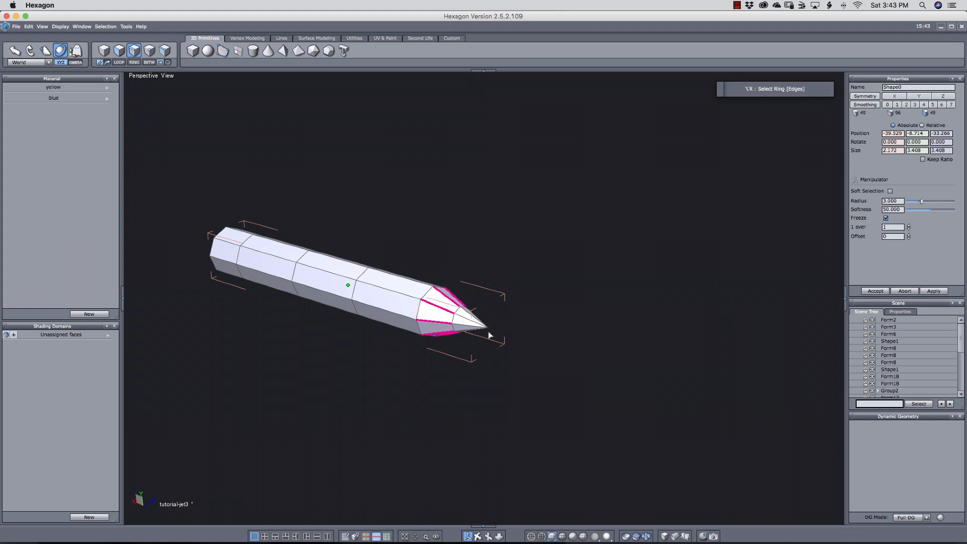
key(shift+x)
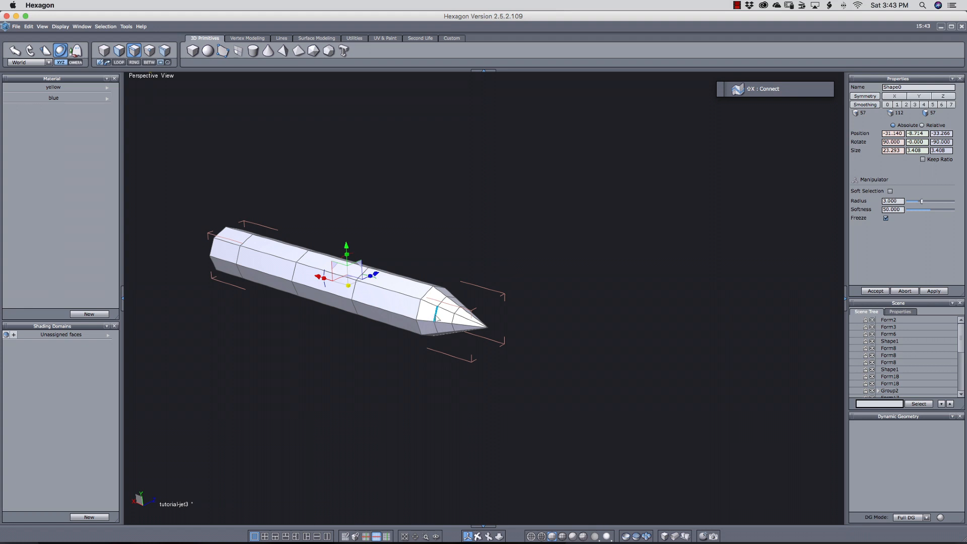
Step: Select the edge loops around the nose cone and adjust them to round the nose profile
key(alt+e)
mouse_move(447, 316)
mouse_down()
mouse_move(470, 321)
mouse_move(438, 313)
mouse_up()
click(454, 322)
key(alt+e)
click(434, 331)
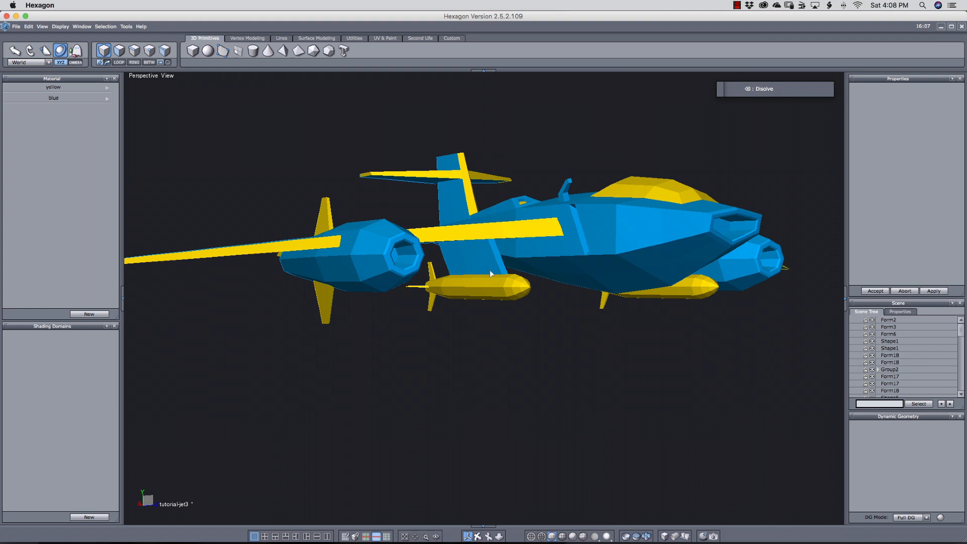
Step: Clone the yellow vertical fins of the outer engine as a mirror image with Symmetry across the side face of their bounding box
middle_drag(527, 353, 515, 351)
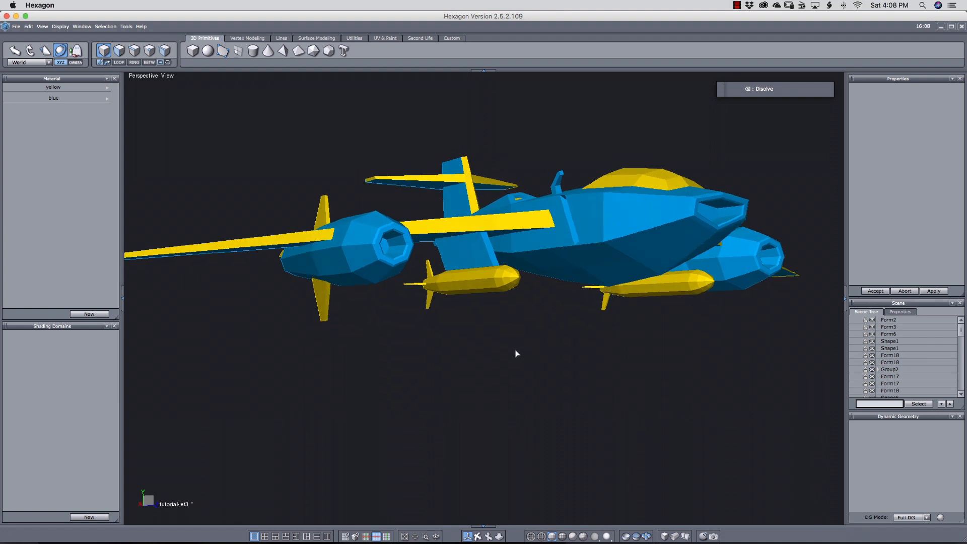
middle_drag(444, 348, 401, 342)
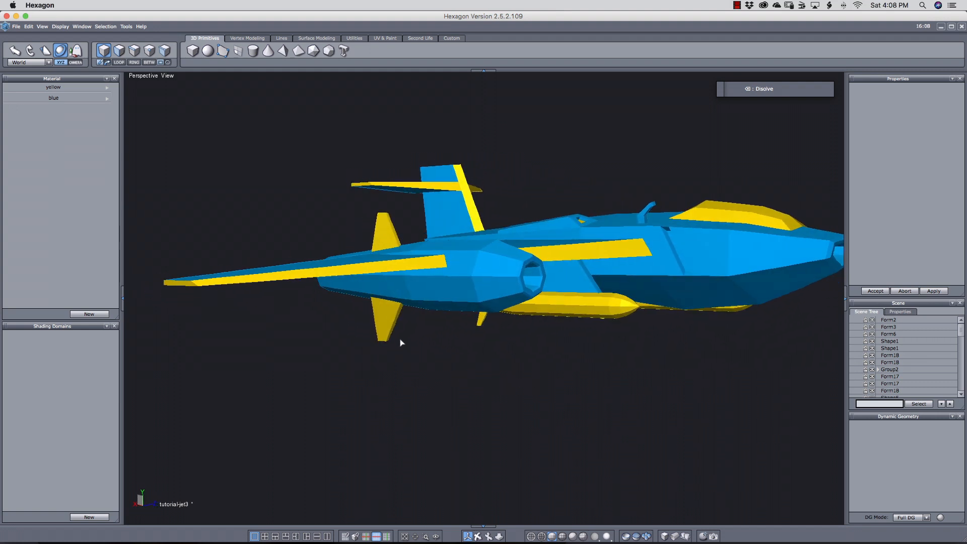
middle_drag(555, 366, 449, 367)
click(410, 305)
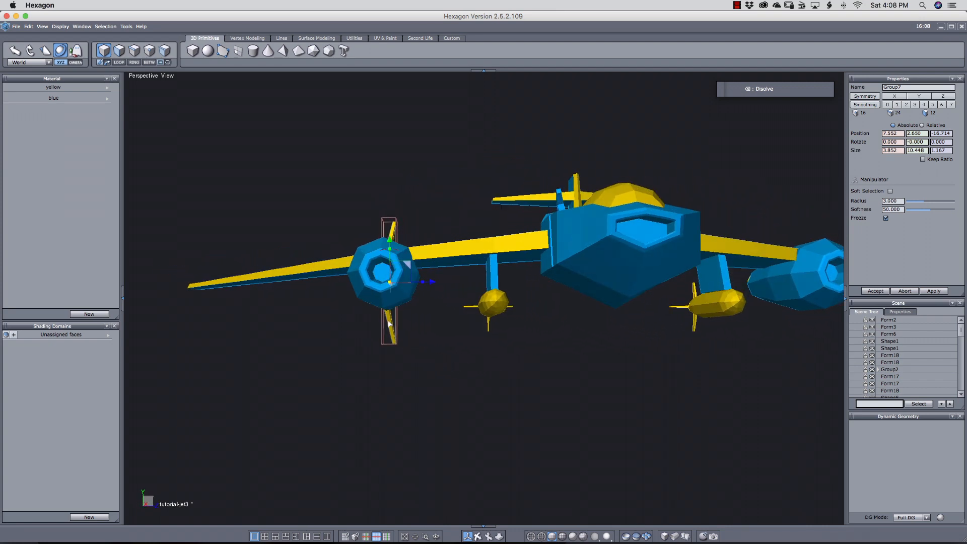
scroll(397, 320, up, 5)
scroll(398, 320, up, 3)
scroll(395, 323, down, 4)
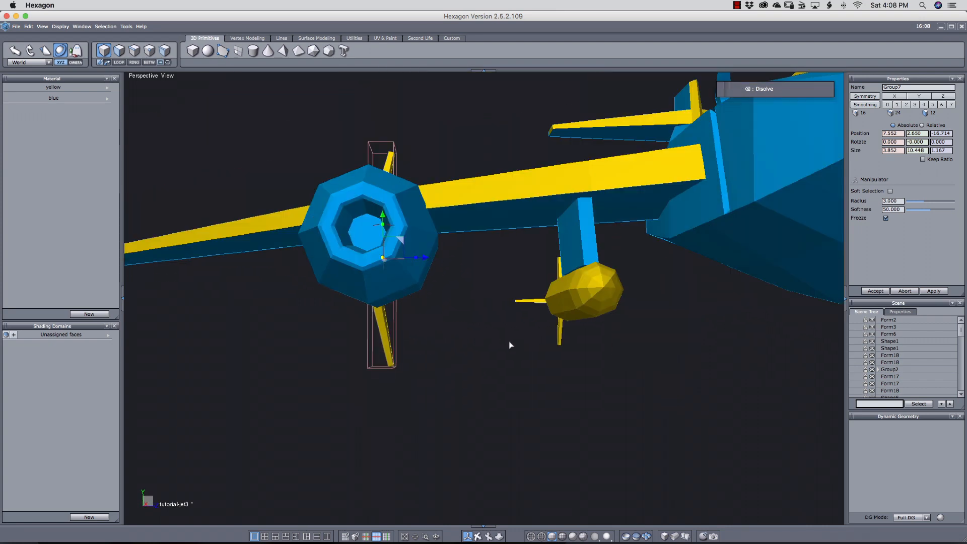
scroll(501, 342, down, 5)
scroll(554, 343, up, 3)
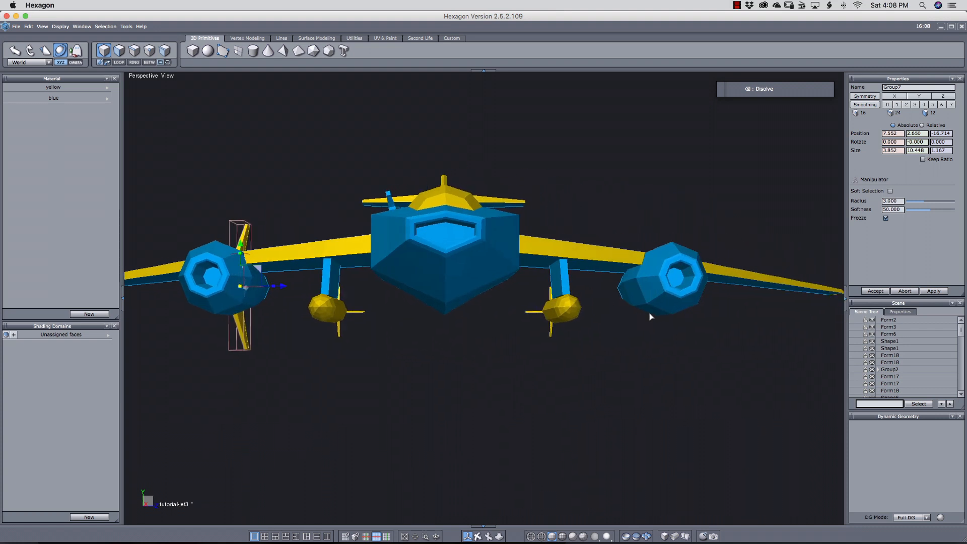
mouse_move(438, 353)
middle_down()
mouse_move(539, 346)
mouse_move(466, 367)
mouse_move(428, 366)
middle_up()
key(alt+shift+super+n)
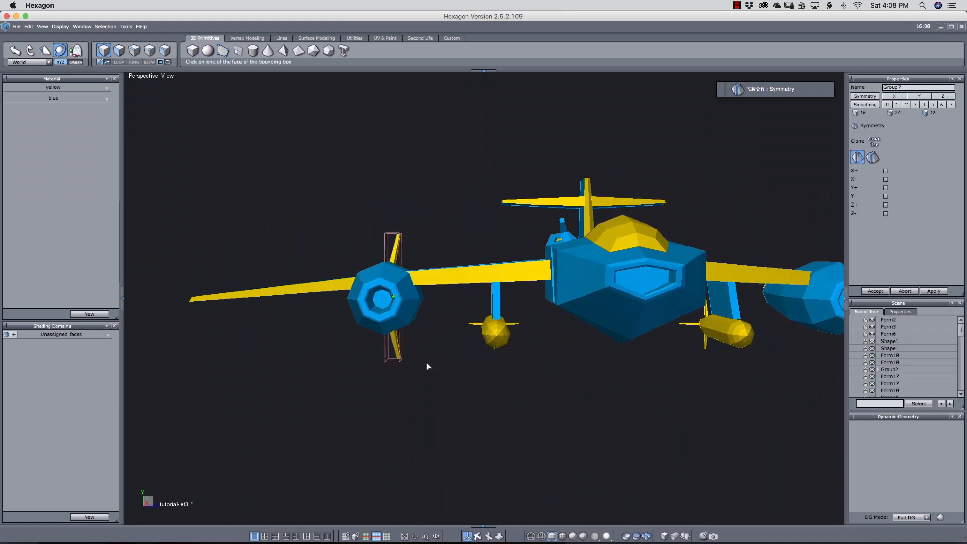
middle_drag(501, 396, 466, 393)
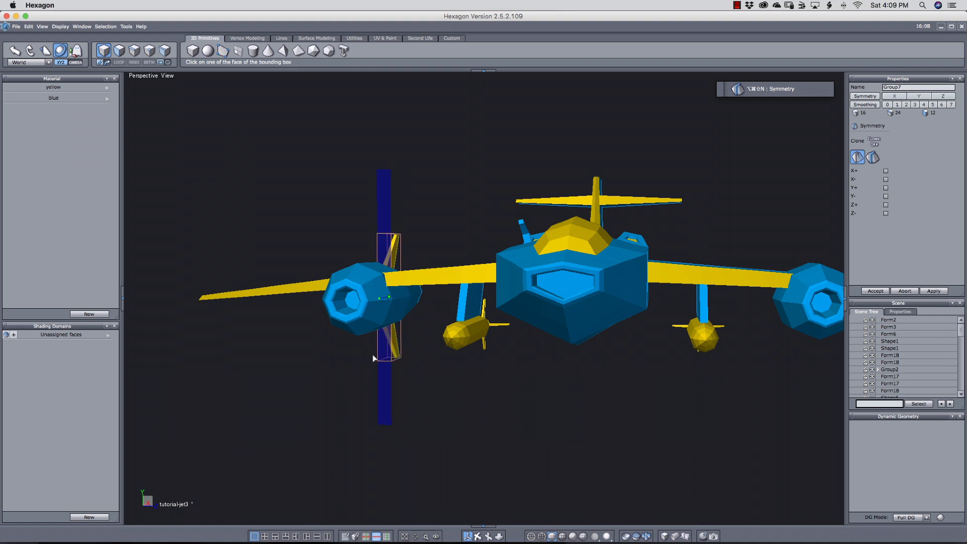
click(397, 349)
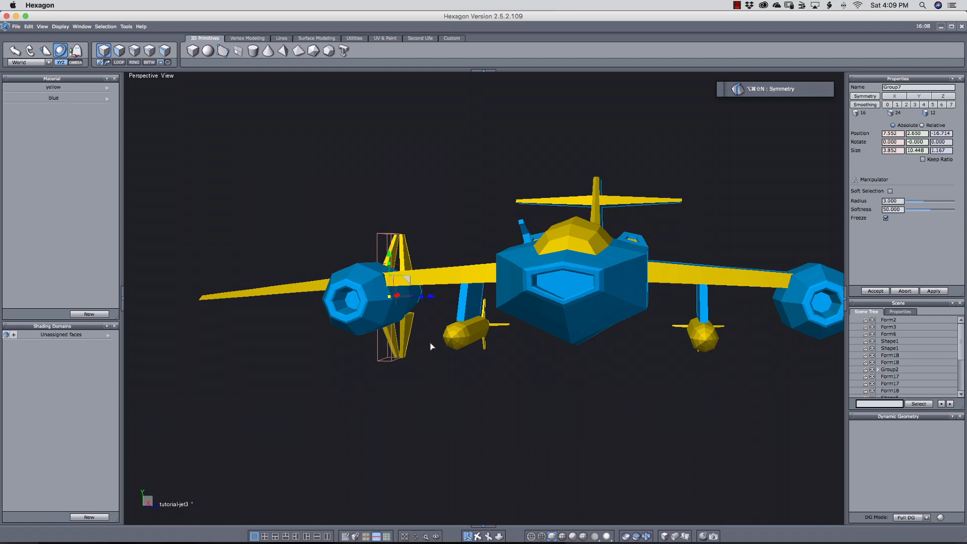
Step: Move the mirrored fins along the Z axis onto the opposite engine and display the shaded model with its edges
drag(440, 298, 826, 350)
middle_drag(657, 372, 551, 364)
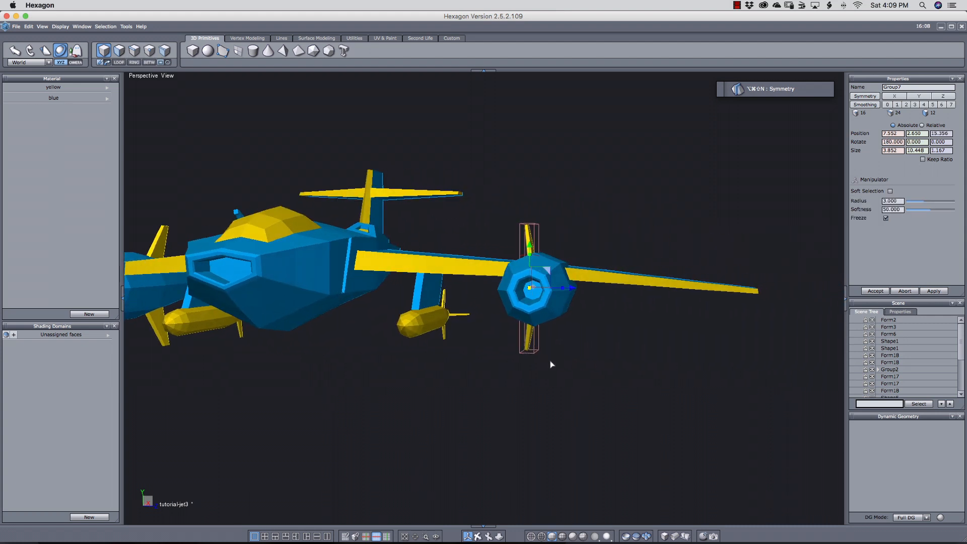
right_drag(572, 305, 590, 328)
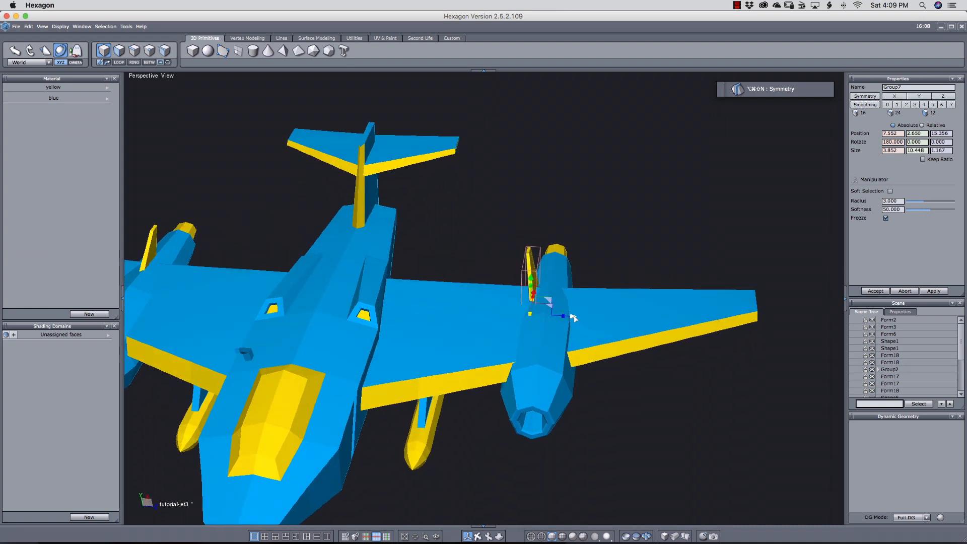
drag(574, 318, 591, 319)
click(562, 536)
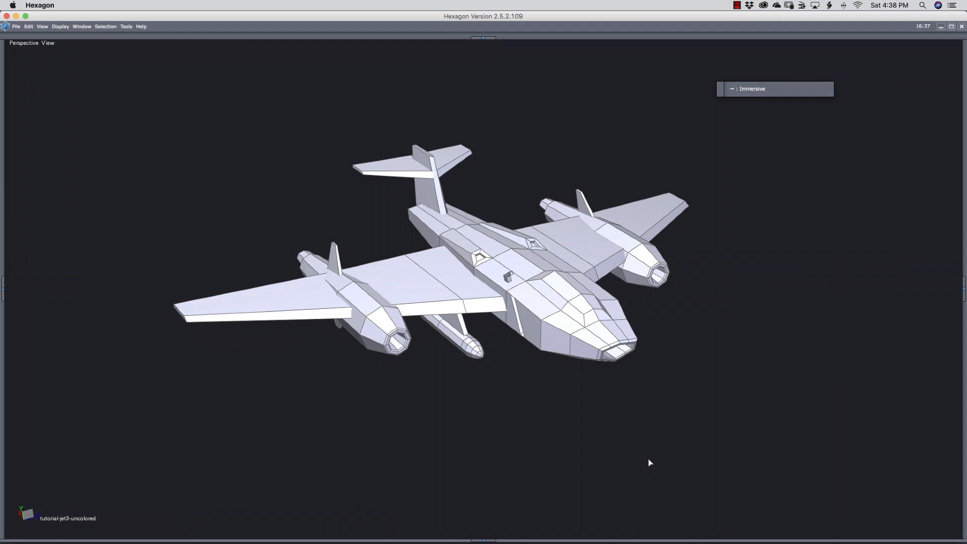
Step: Select all parts of the uncolored jet, create a new material for them and name it blue
key(Tab)
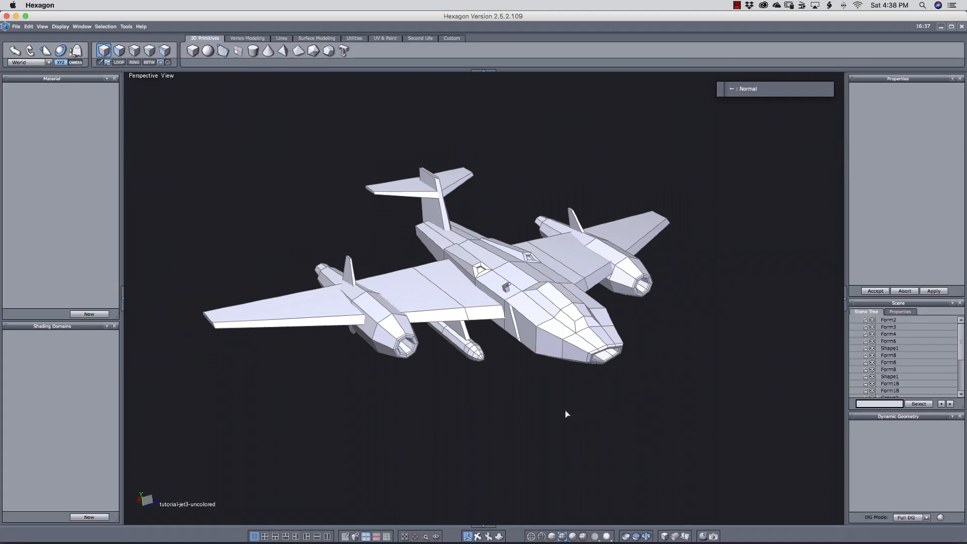
middle_drag(567, 412, 543, 416)
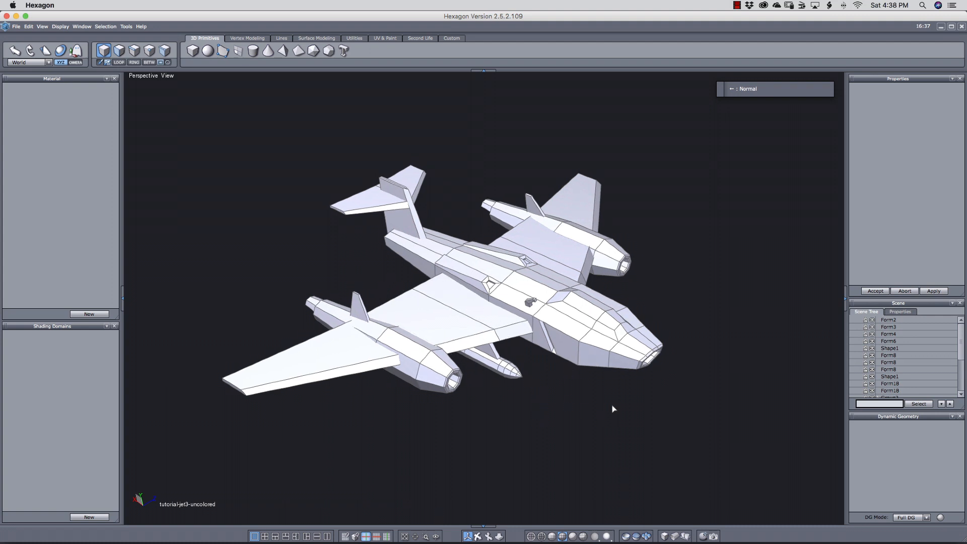
middle_drag(613, 408, 534, 391)
key(super+a)
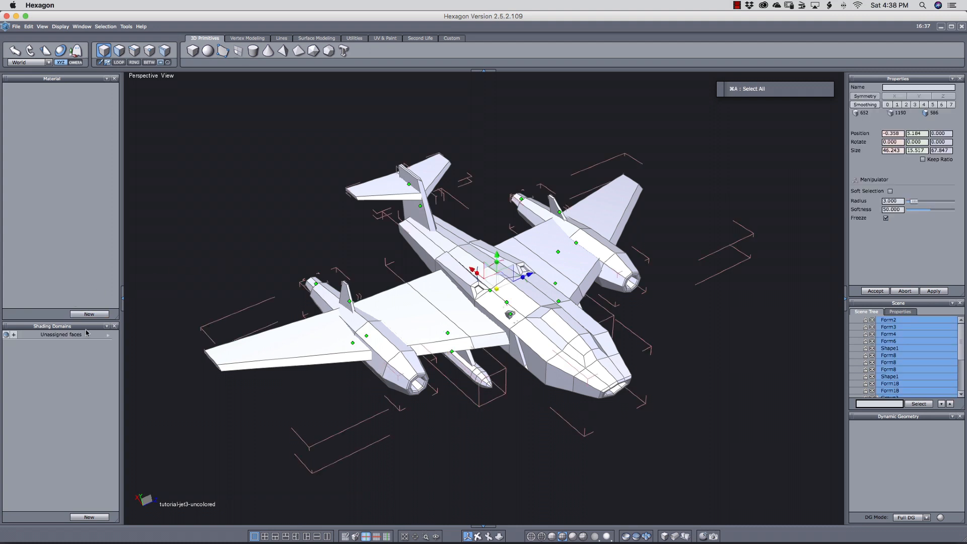
click(91, 314)
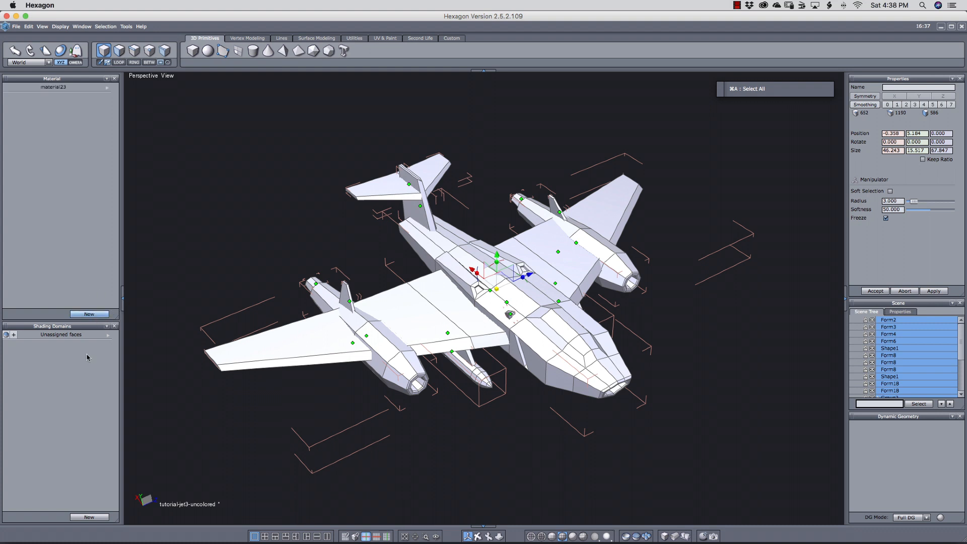
click(76, 88)
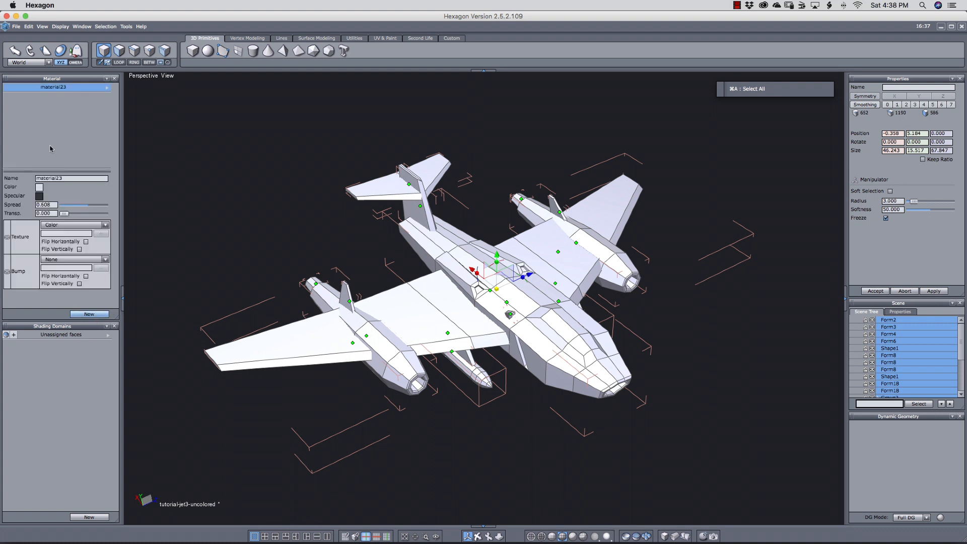
click(70, 178)
text(blue)
key(Return)
Step: Set the blue material's color to a saturated medium blue and deselect all parts
click(40, 189)
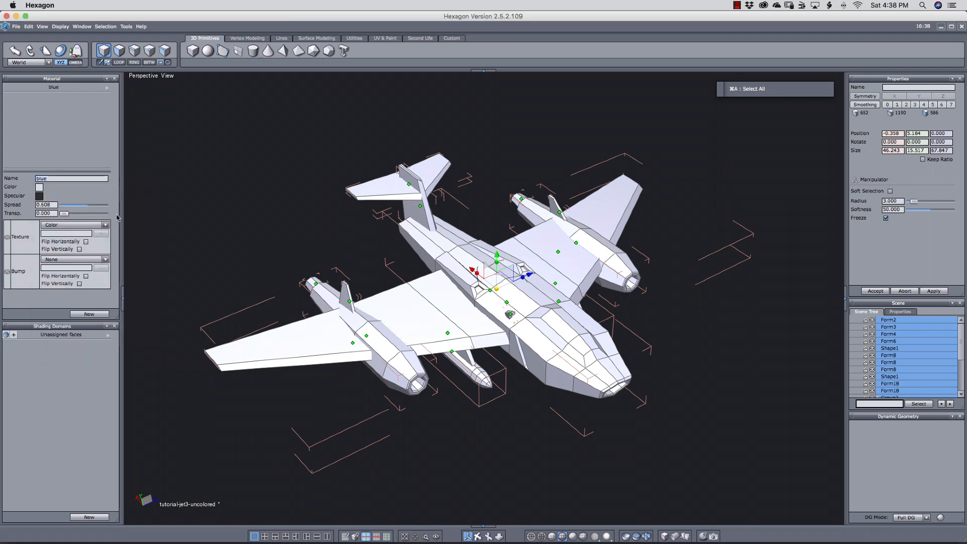
click(39, 188)
click(100, 226)
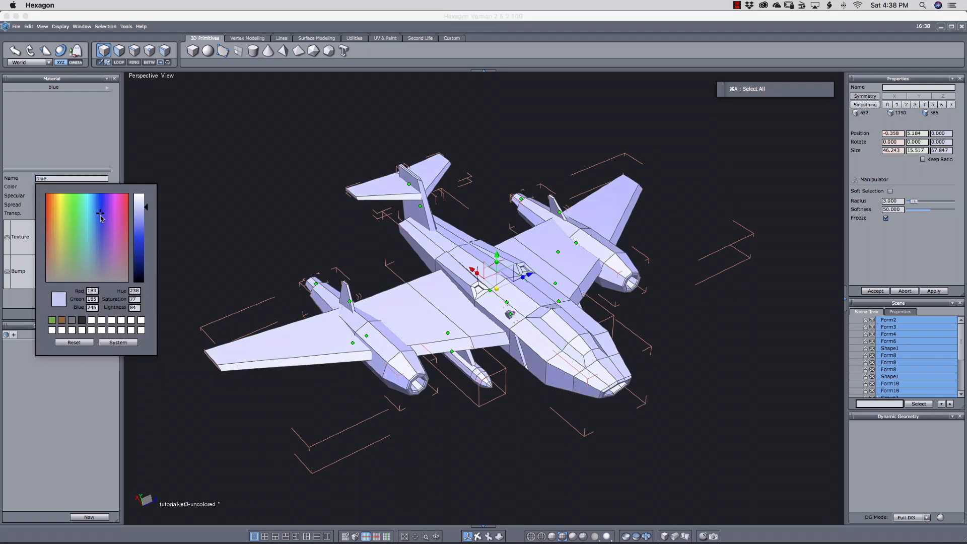
drag(143, 226, 95, 213)
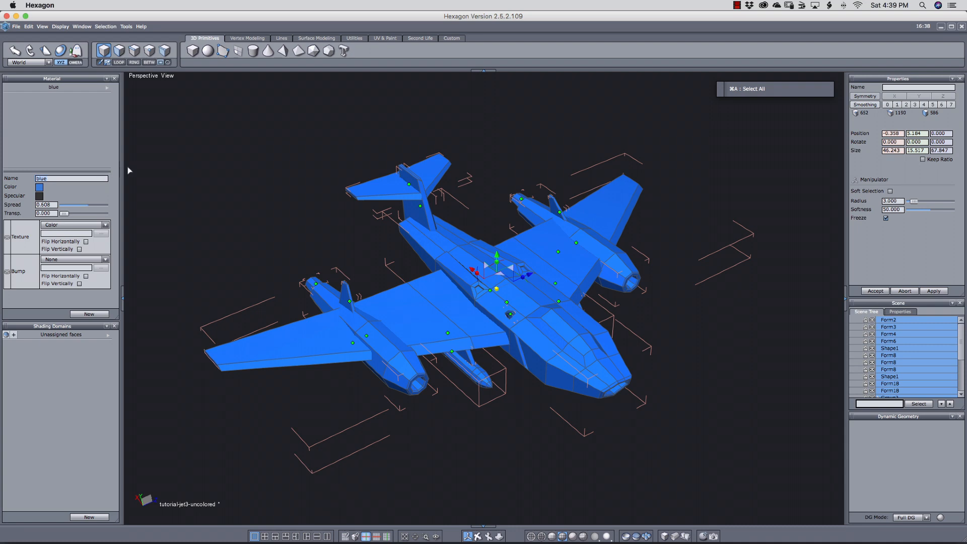
click(699, 438)
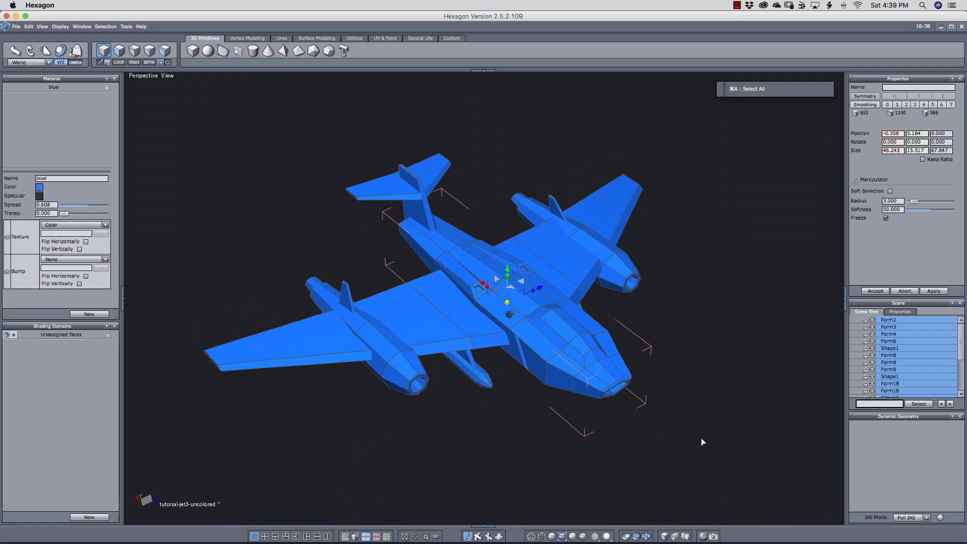
key(Escape)
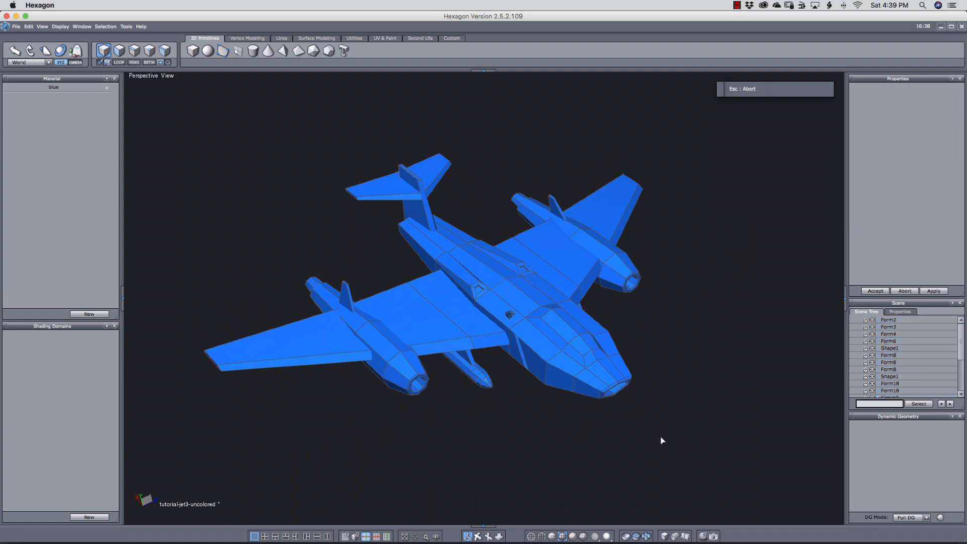
Step: Select the missiles under both wings, create a new material for them and name it yellow
click(488, 382)
middle_drag(735, 400, 624, 393)
shift+click(541, 354)
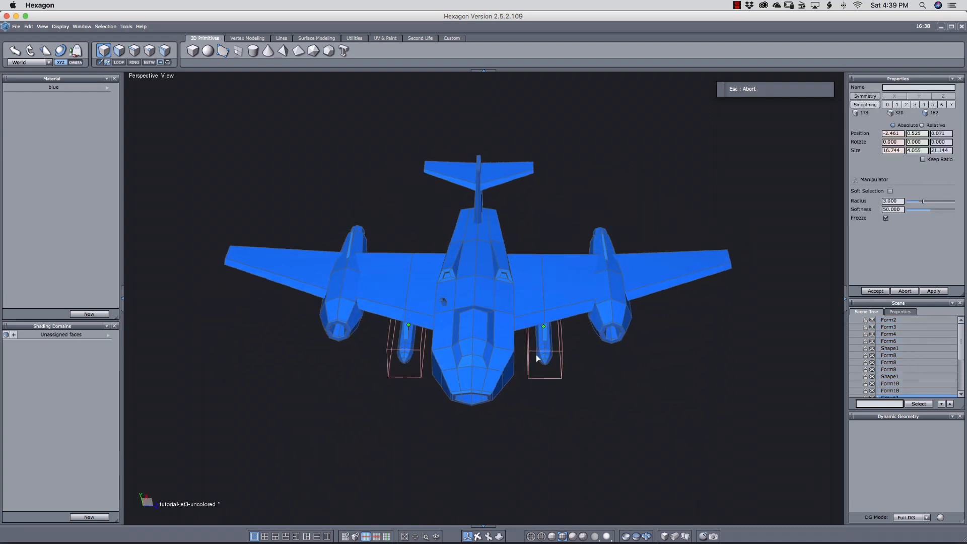
click(89, 312)
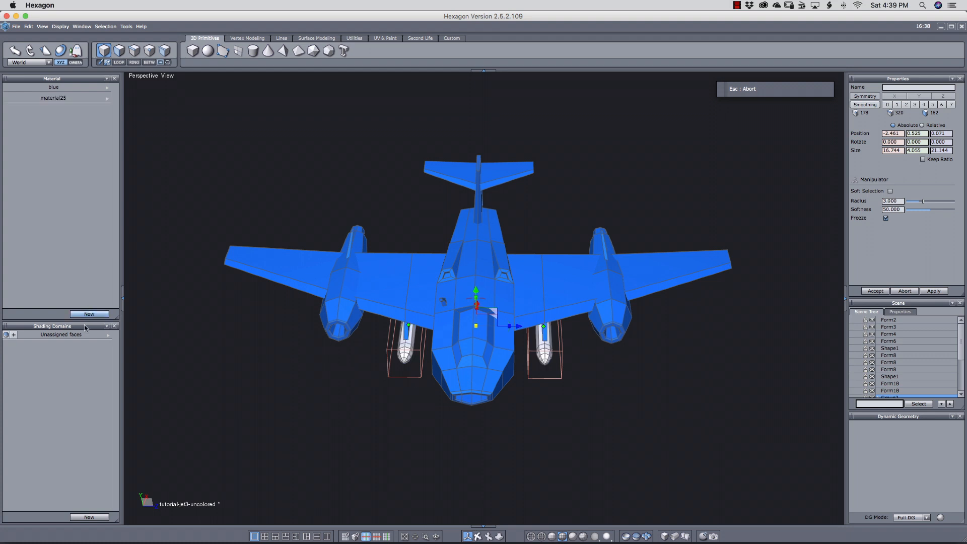
click(69, 99)
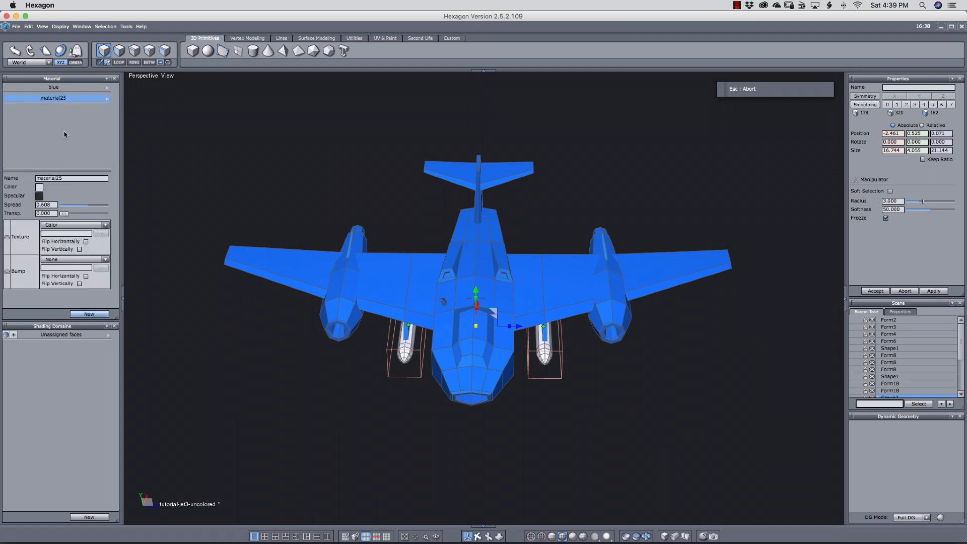
double_click(66, 178)
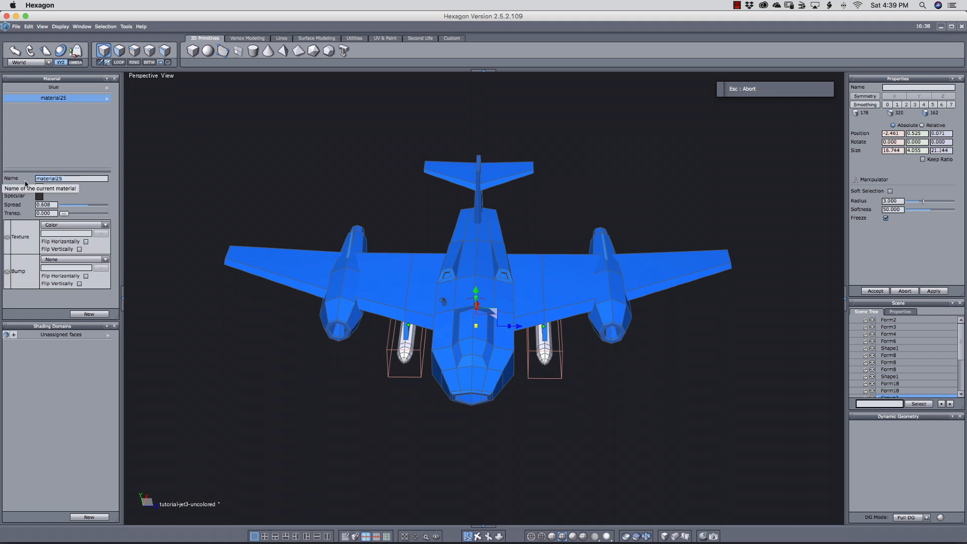
text(yellow)
key(Return)
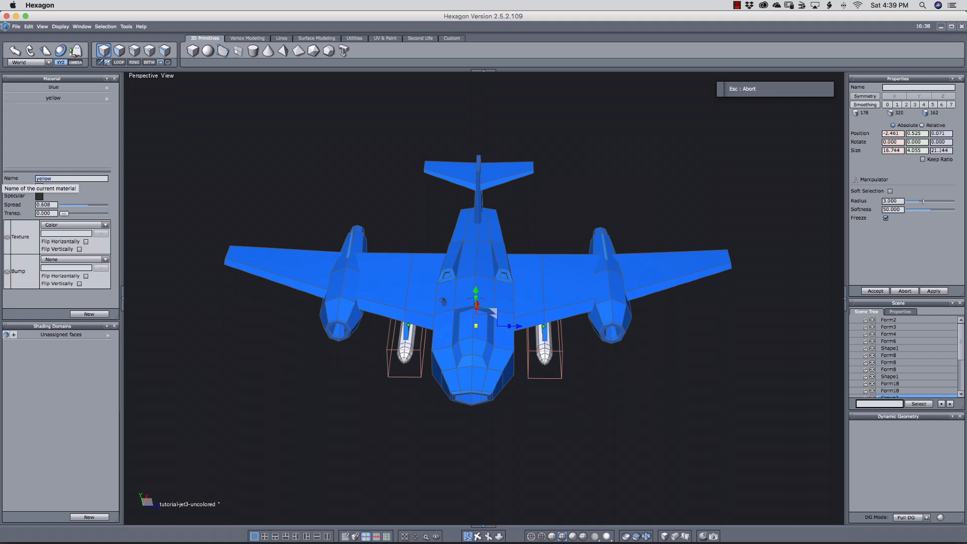
Step: Set the yellow material's color to a strong golden yellow
click(39, 188)
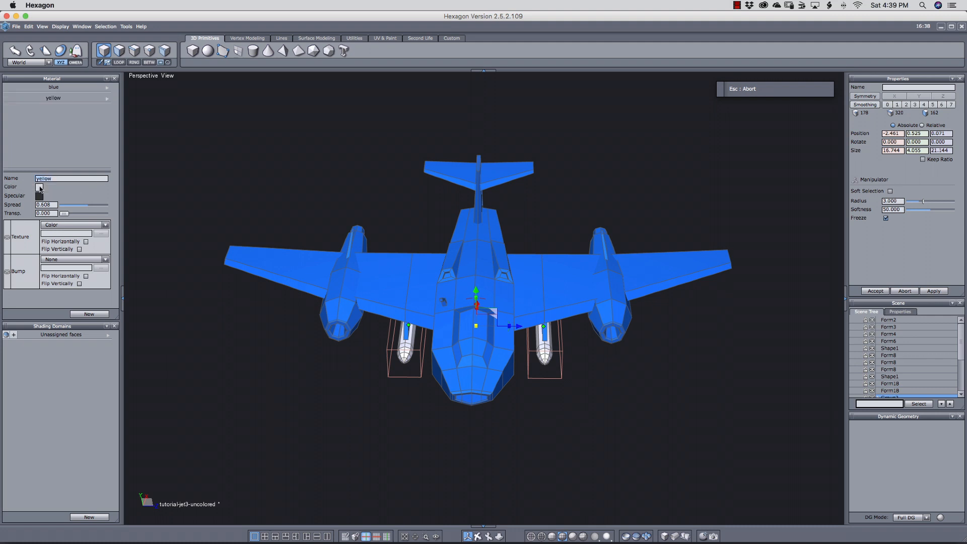
click(60, 216)
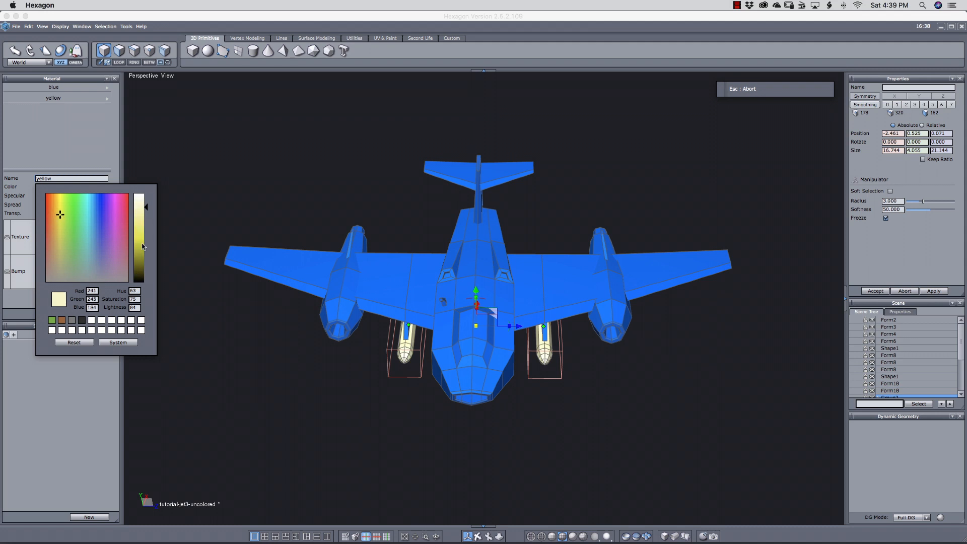
drag(144, 247, 143, 245)
drag(65, 215, 58, 217)
click(162, 194)
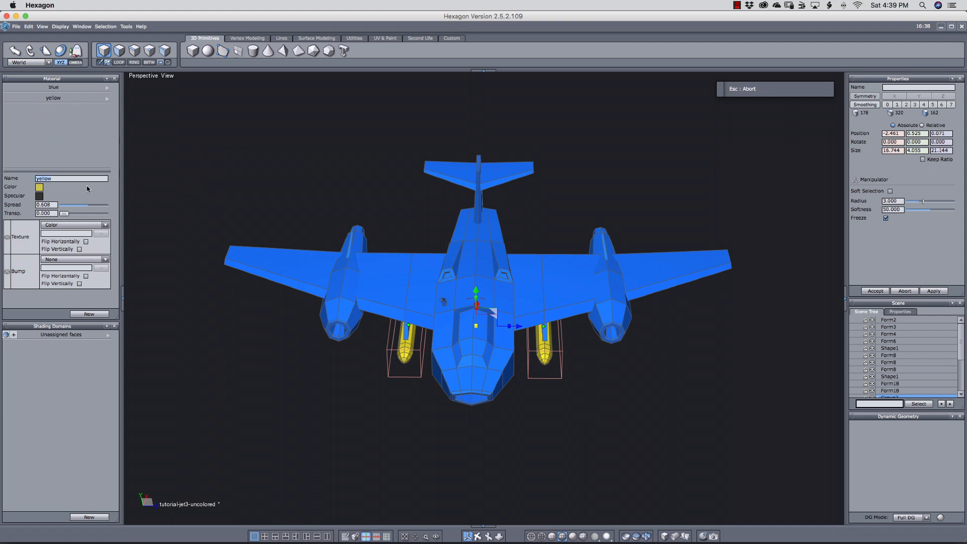
Step: Assign the yellow material to the upright fin on top of the jet's right-wing engine
click(239, 255)
right_drag(258, 326, 323, 321)
click(344, 291)
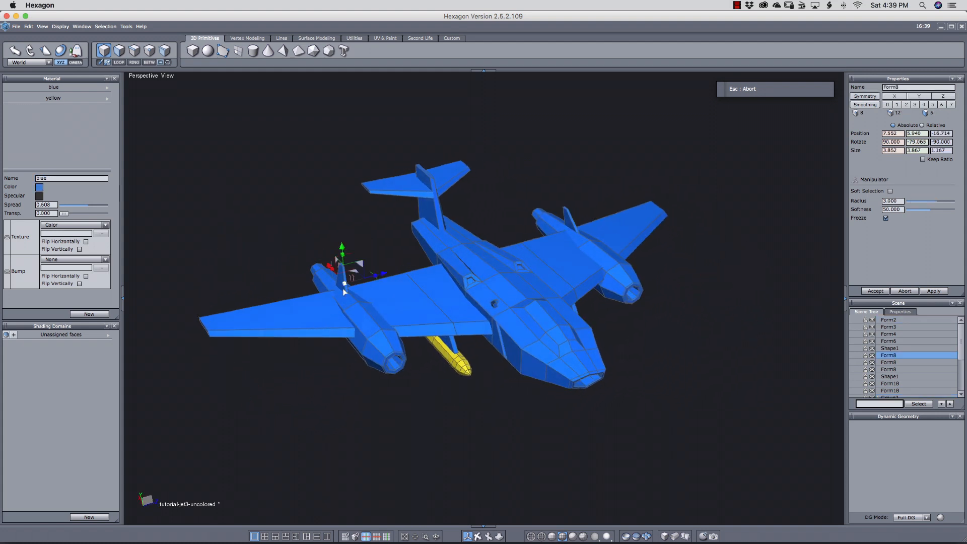
click(108, 100)
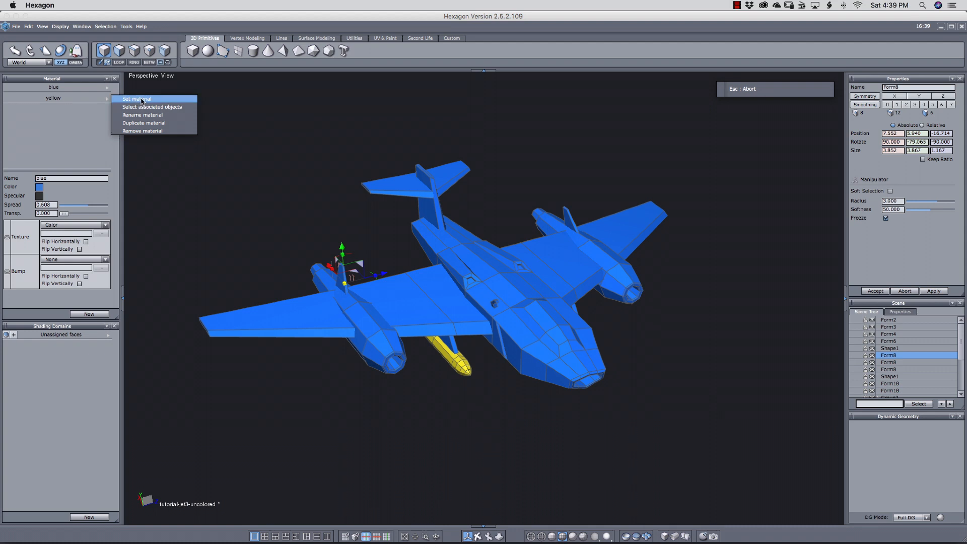
click(141, 99)
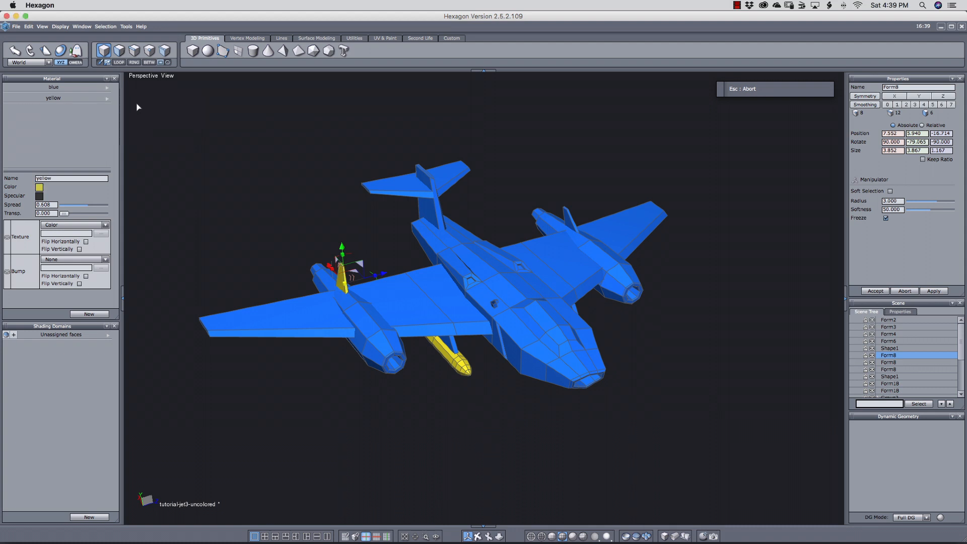
click(251, 261)
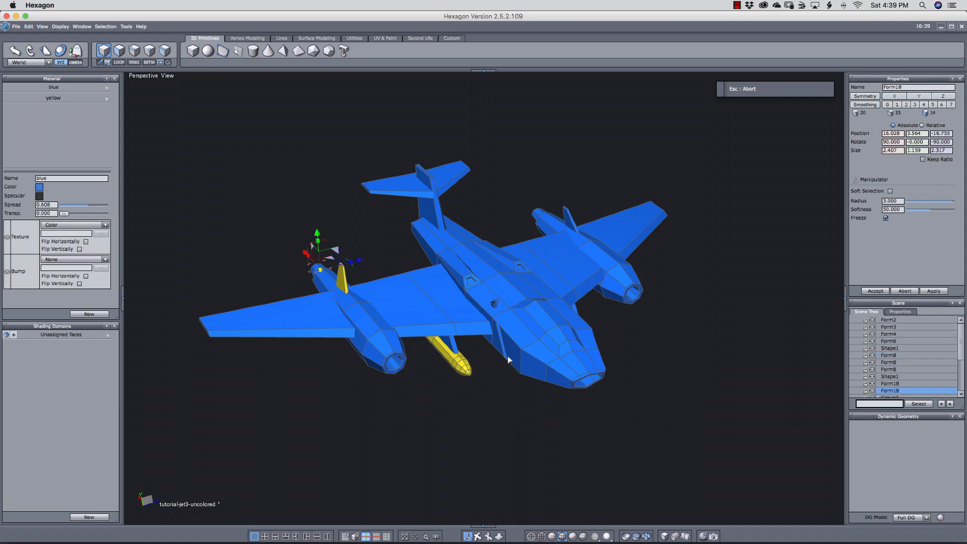
Step: Select the cockpit canopy faces on the fuselage, growing the selection from the central faces to cover the whole canopy
click(544, 352)
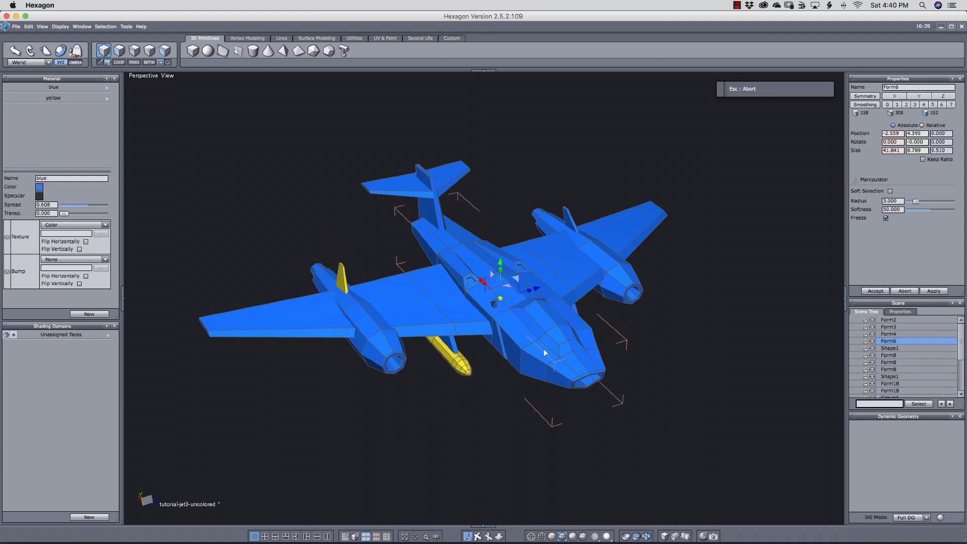
key(d)
click(544, 319)
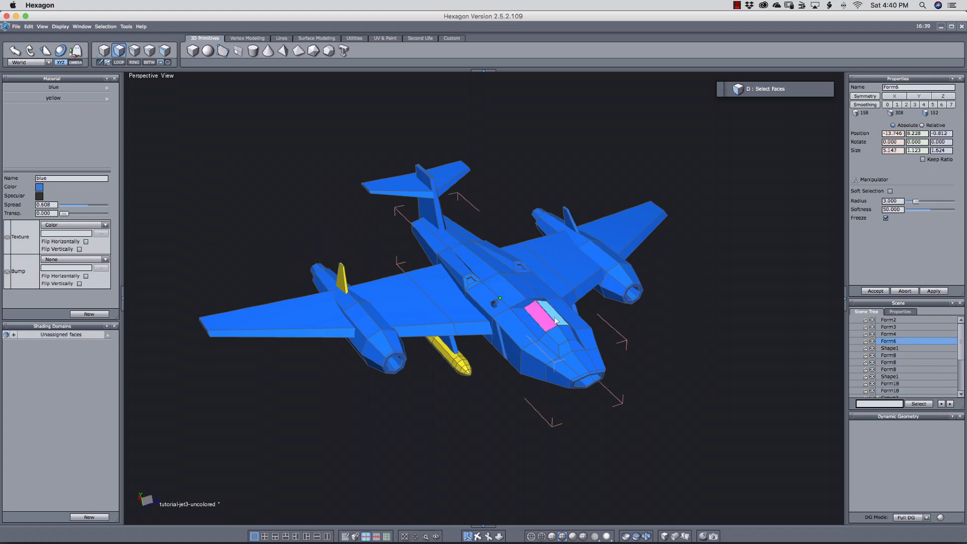
shift+click(555, 318)
shift+click(557, 334)
shift+click(565, 332)
key(=)
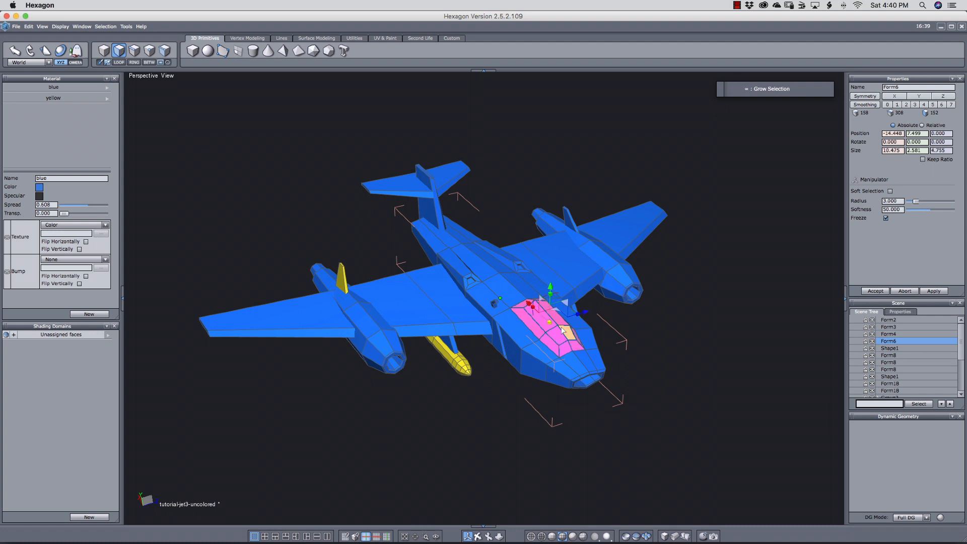
Step: Try to set the yellow material directly on the selected canopy faces, and undo the assignment
click(107, 98)
click(134, 99)
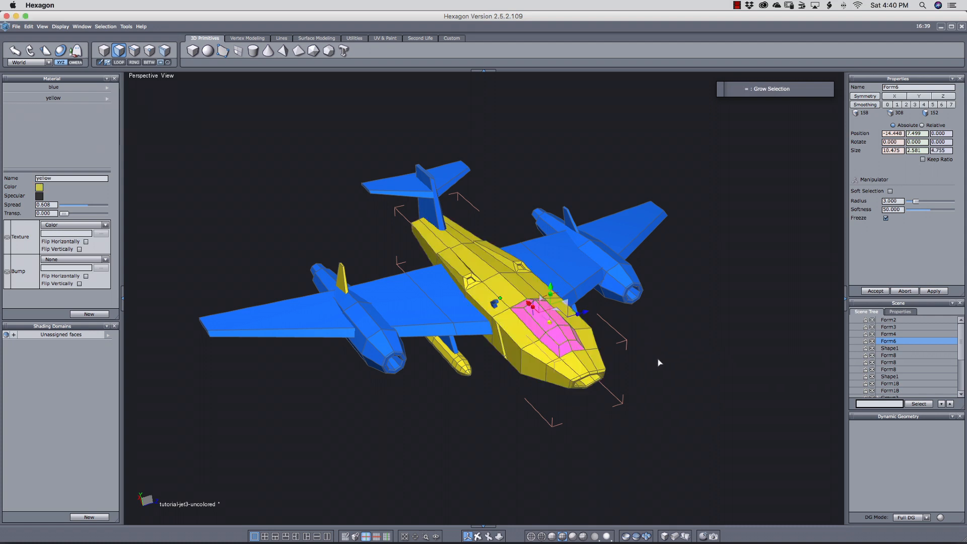
middle_drag(658, 361, 624, 358)
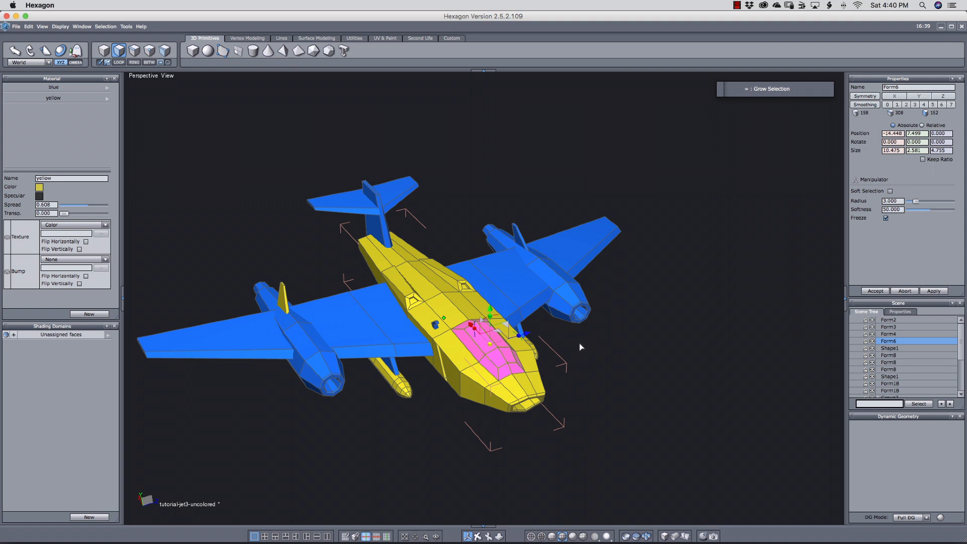
mouse_move(611, 368)
middle_down()
mouse_move(636, 357)
mouse_move(627, 369)
middle_up()
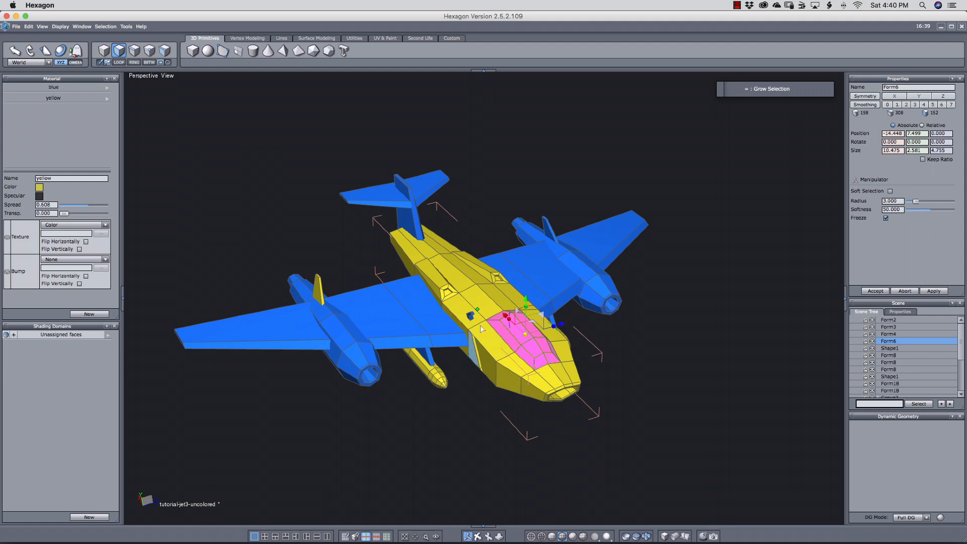
key(super+z)
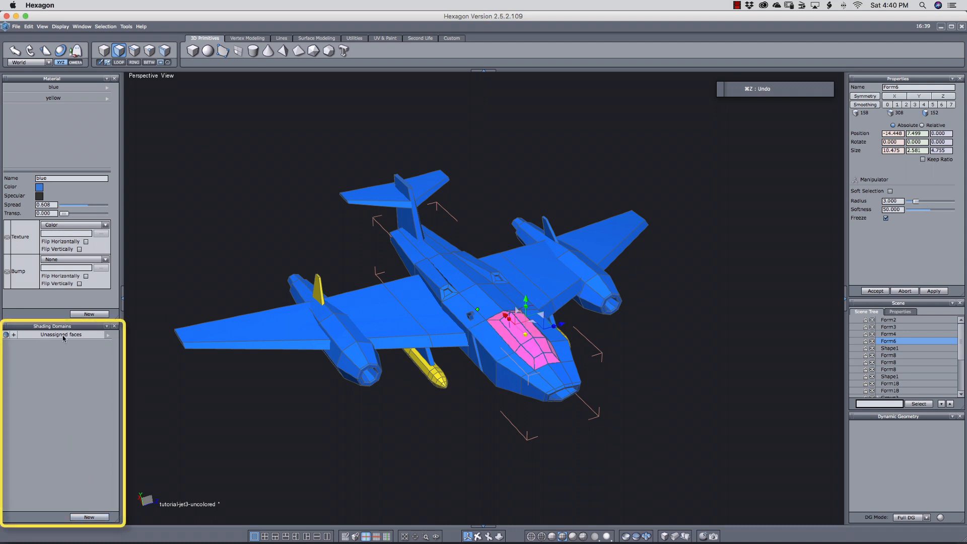
Step: Create a new shading domain from the selected canopy faces and change the domain's material to yellow
click(90, 517)
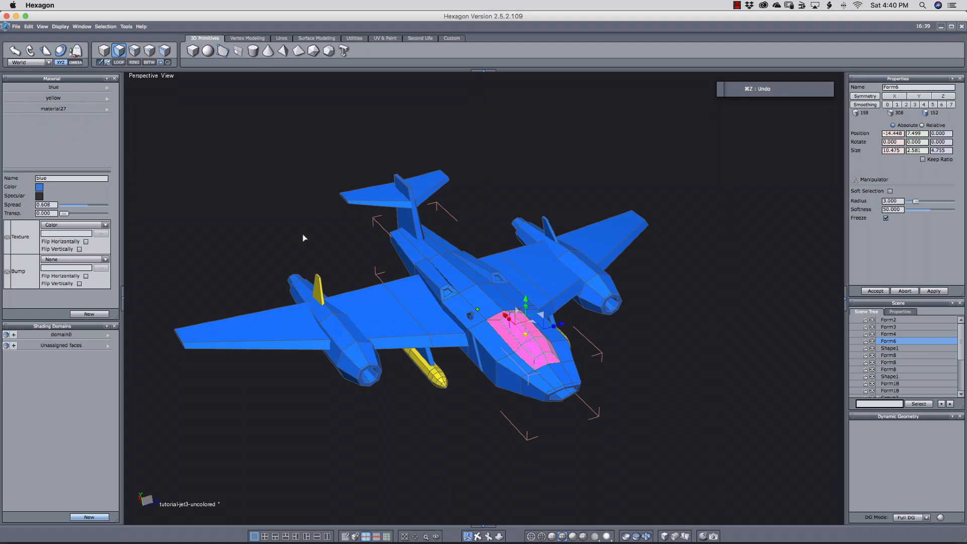
click(640, 385)
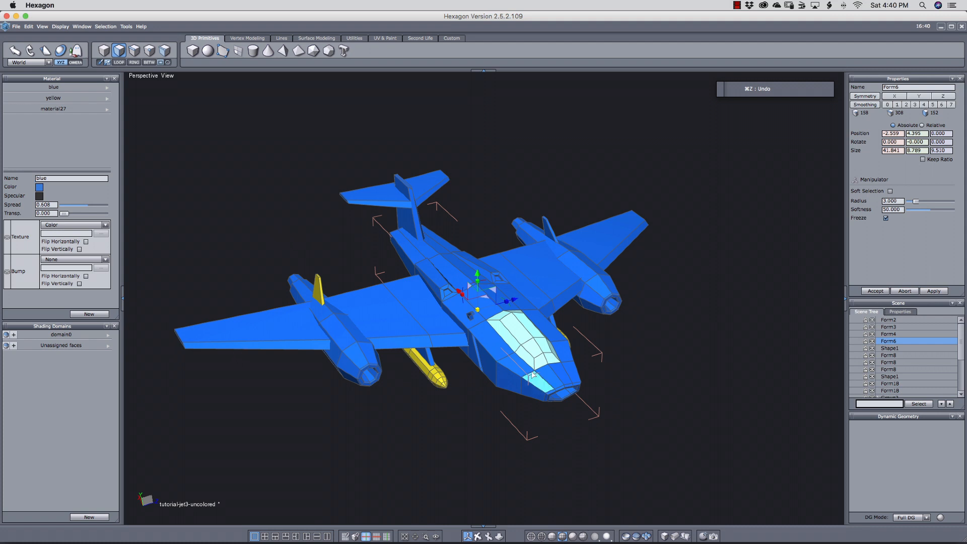
click(63, 336)
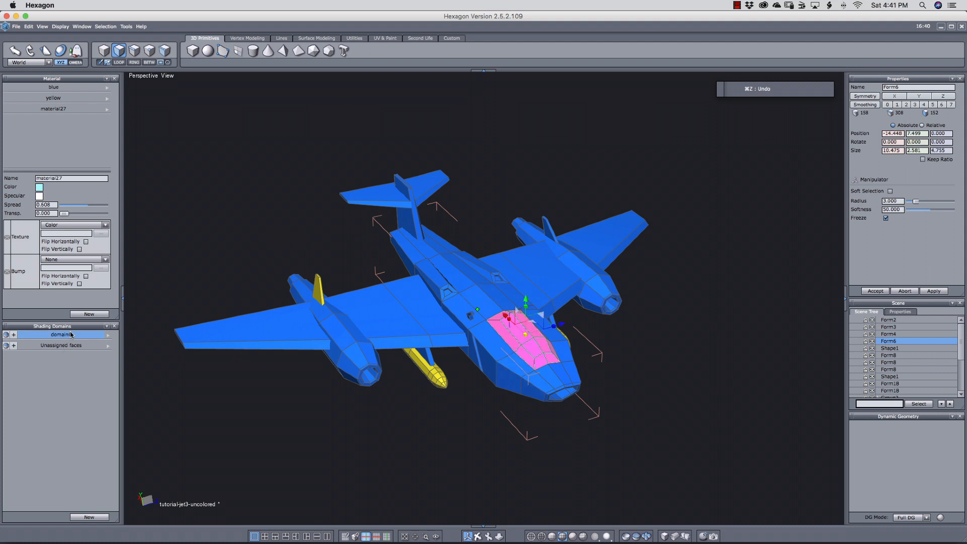
click(109, 335)
mouse_move(154, 399)
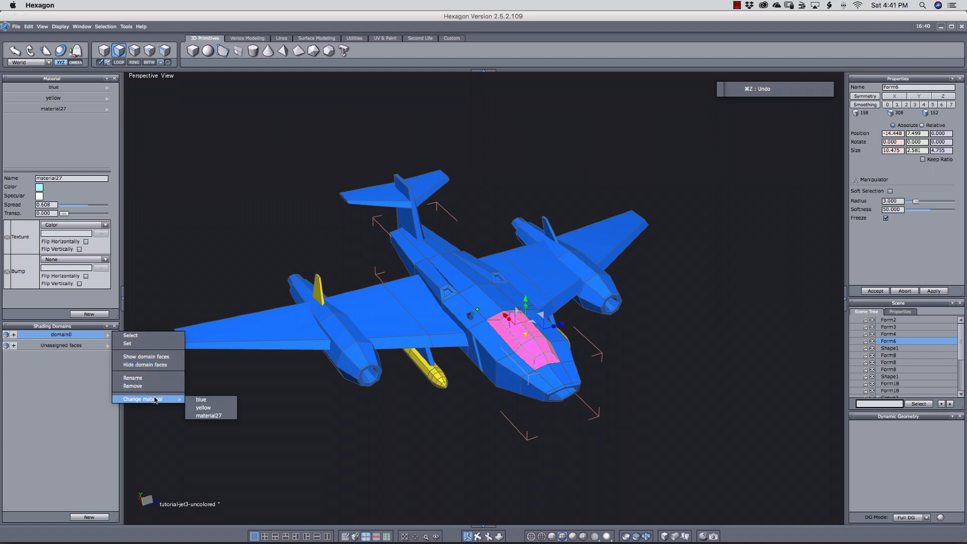
click(205, 407)
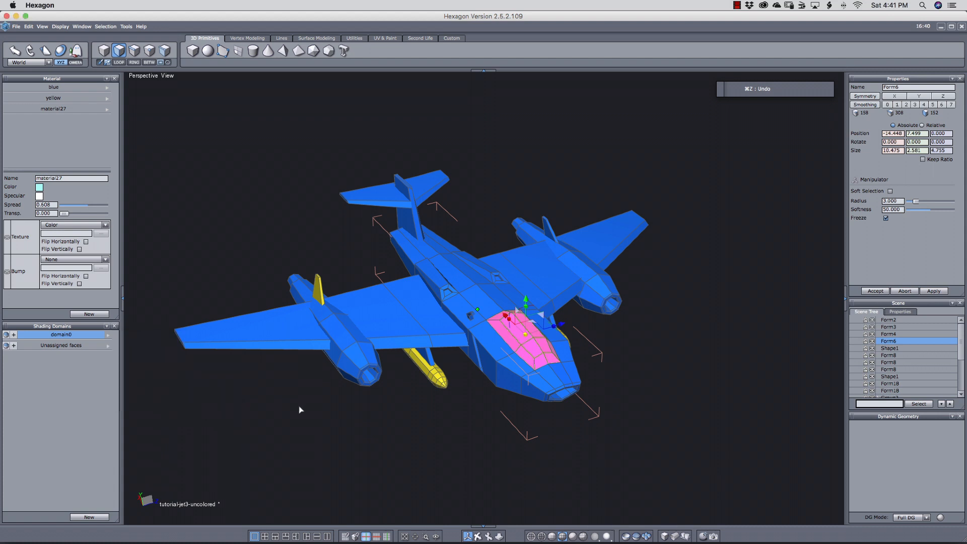
click(466, 440)
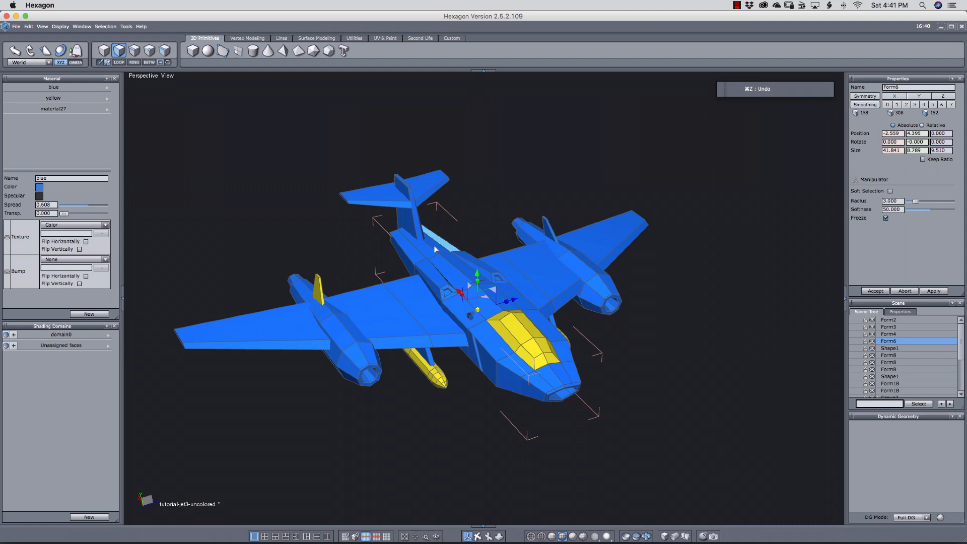
Step: Assign the yellow material to the matching upright fin on the left-wing engine and deselect it
click(548, 231)
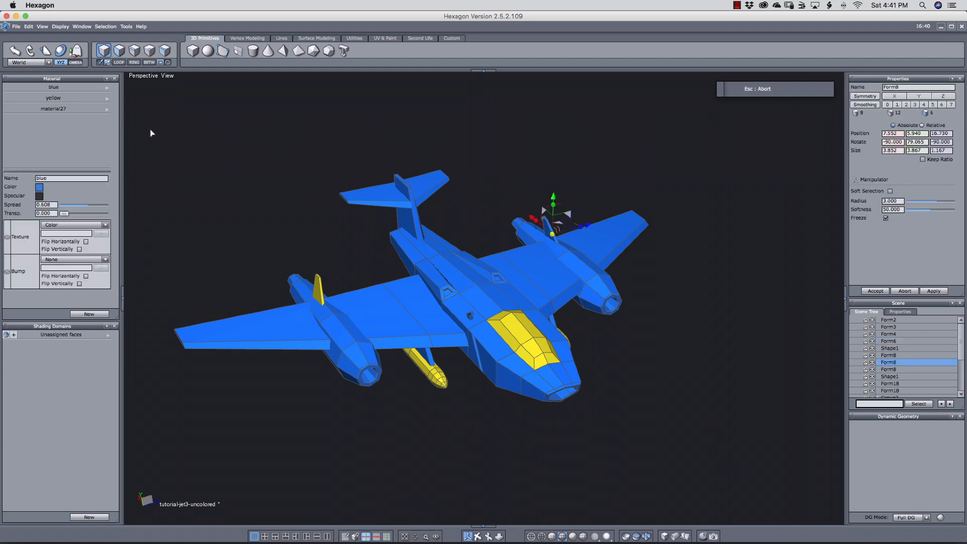
click(107, 98)
click(143, 114)
click(602, 356)
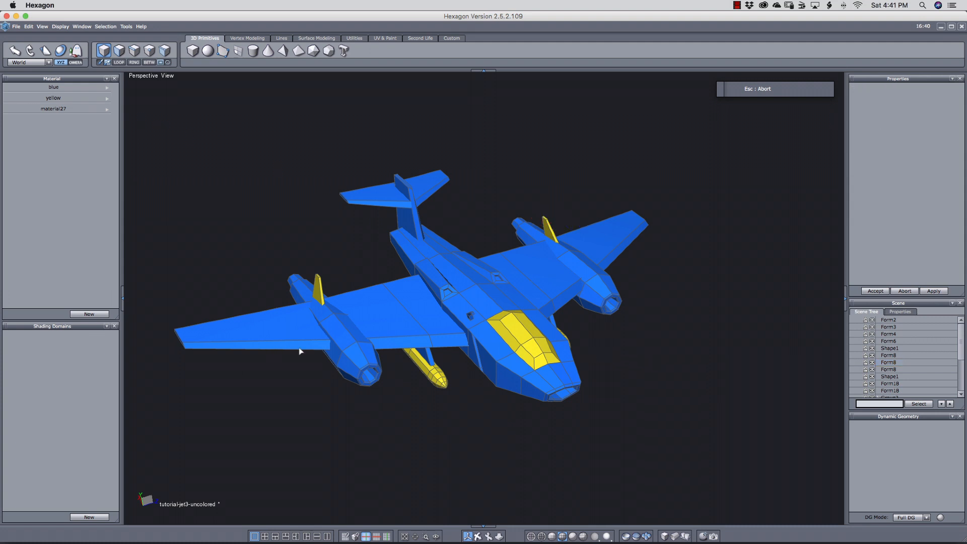
middle_drag(675, 410, 622, 410)
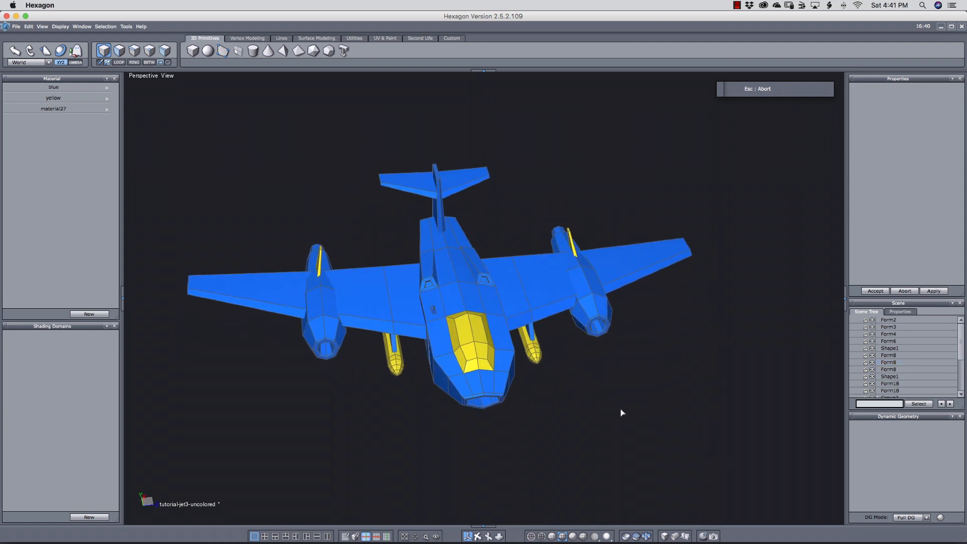